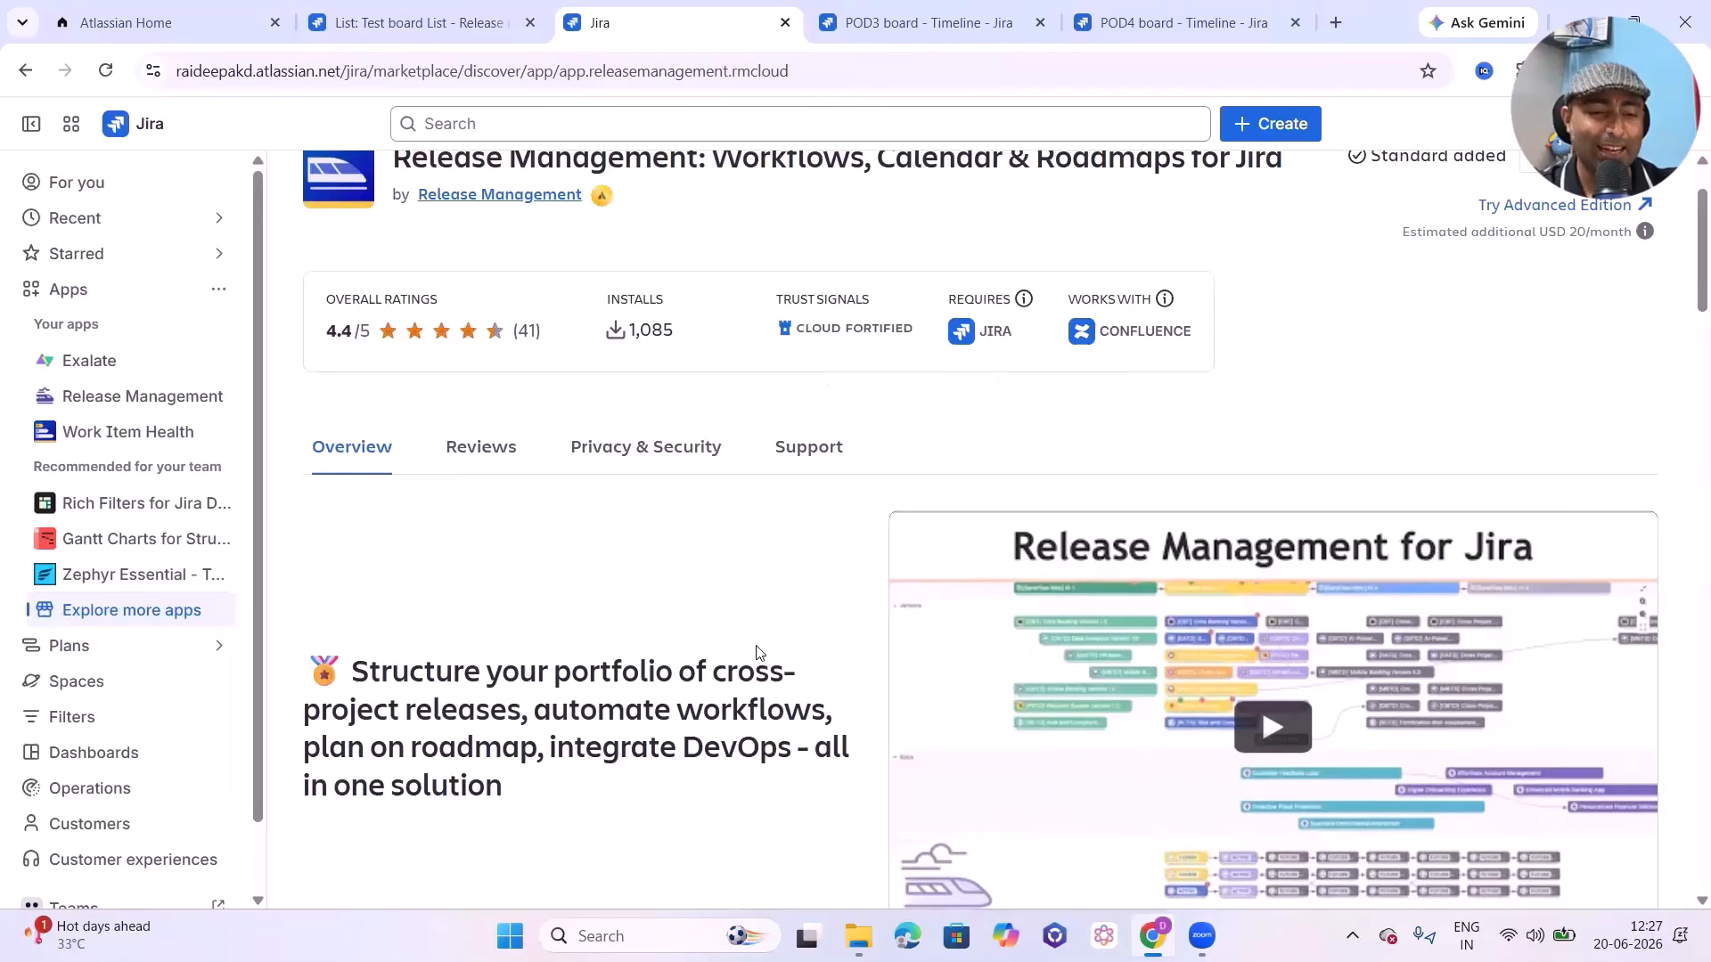
Step: Examine the Release Management app's marketplace listing, including its Standard and Advanced editions, key features, version details and privacy and security information
scroll(757, 653, "down", 20)
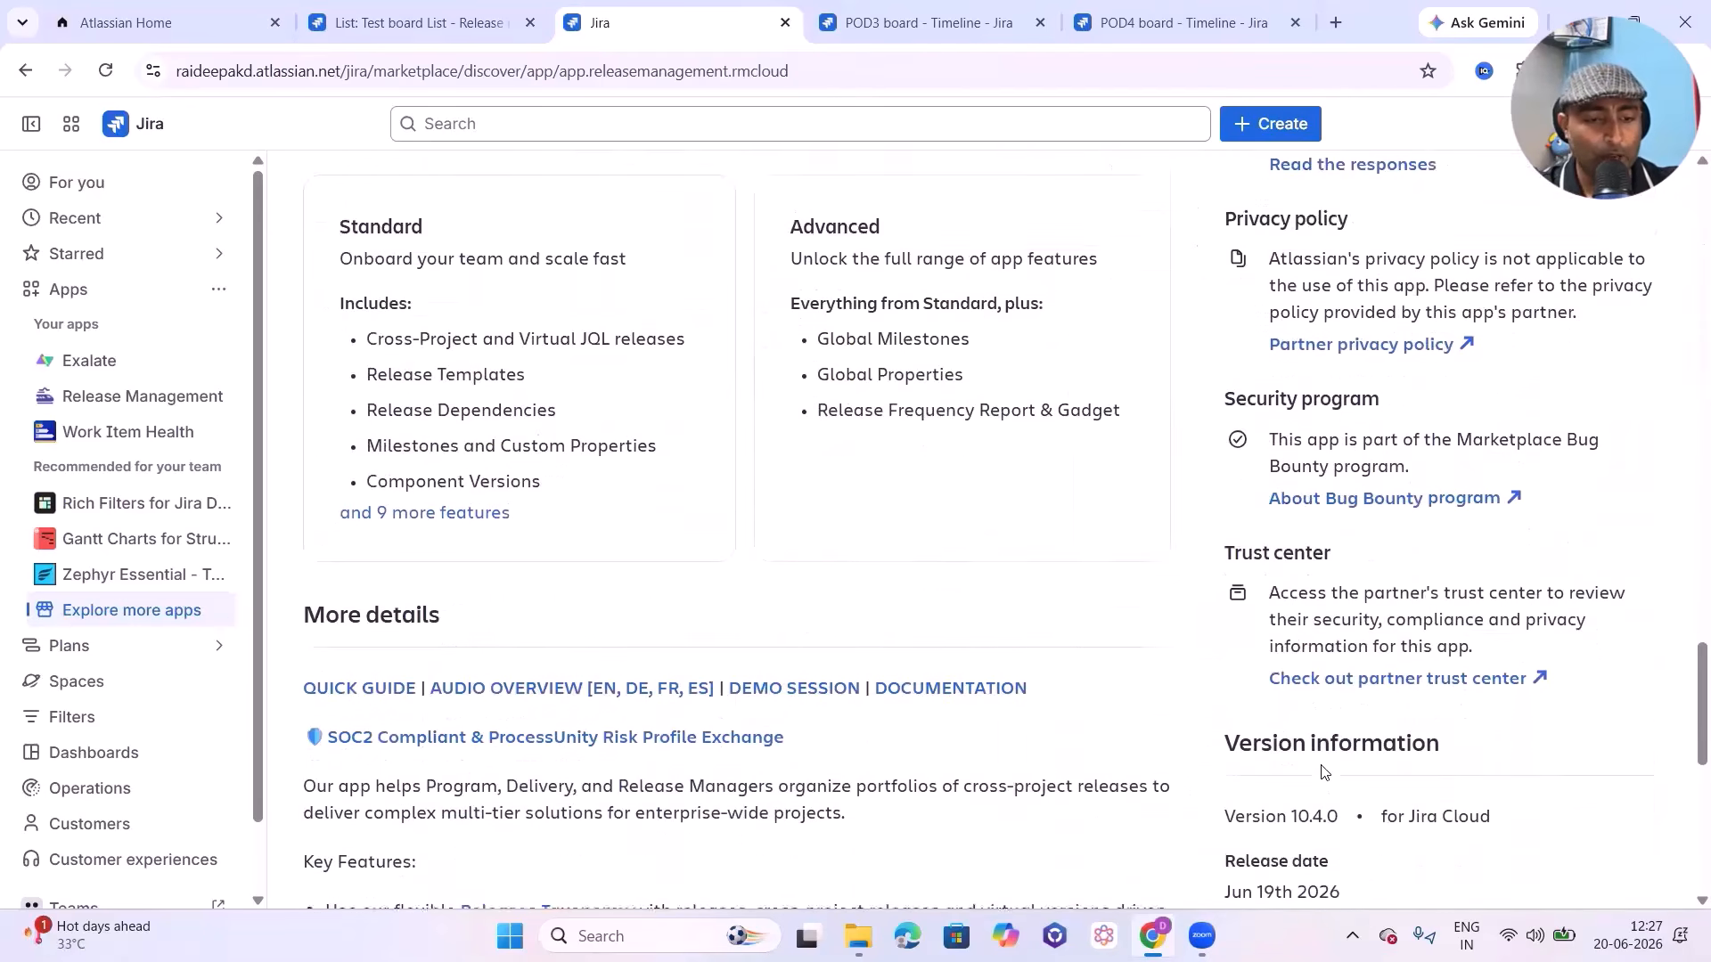
scroll(1324, 772, "down", 4)
scroll(1317, 544, "up", 5)
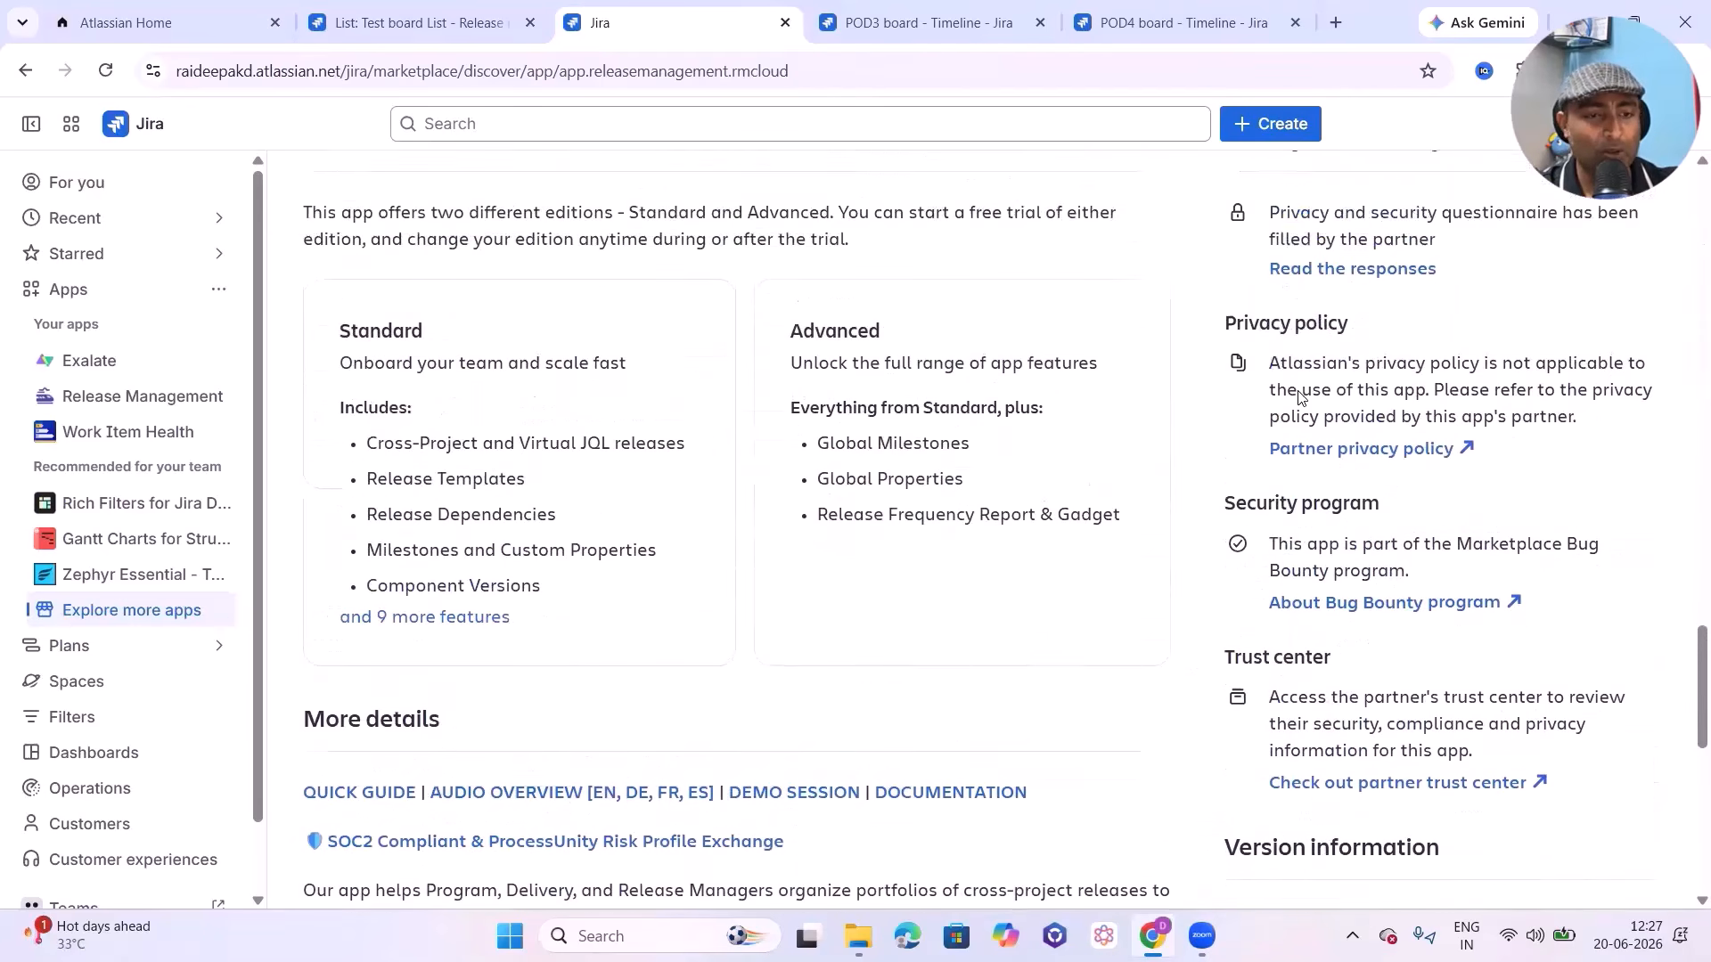
scroll(1284, 388, "up", 1)
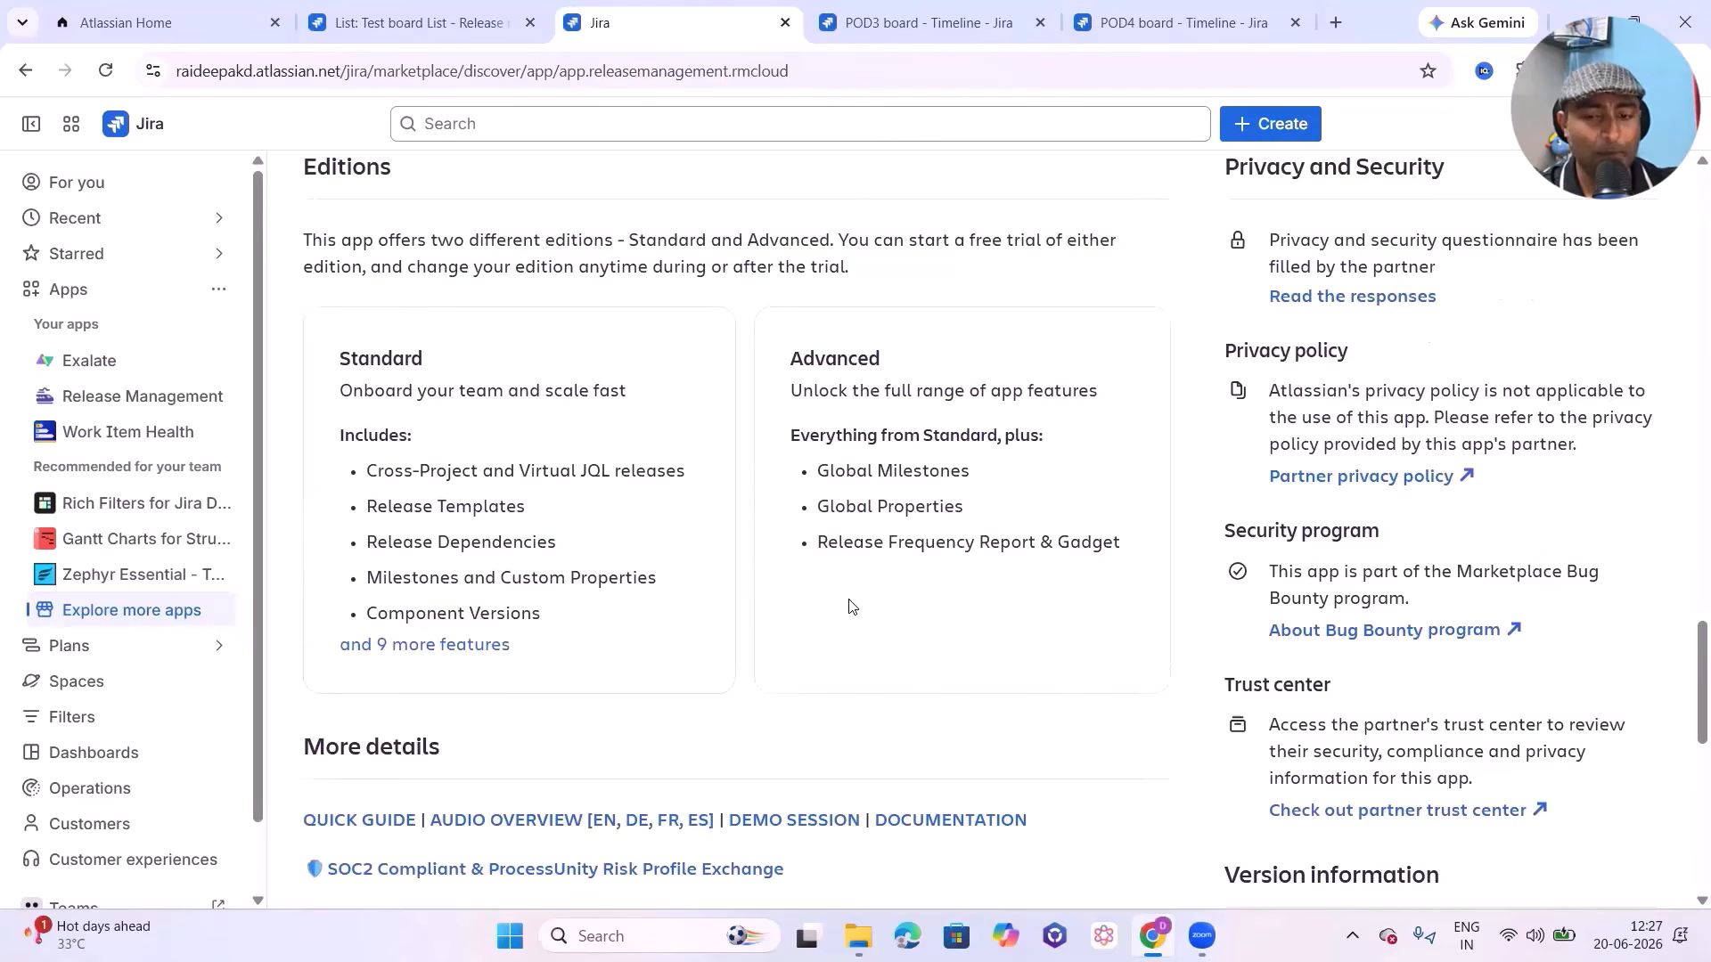
scroll(1453, 623, "down", 2)
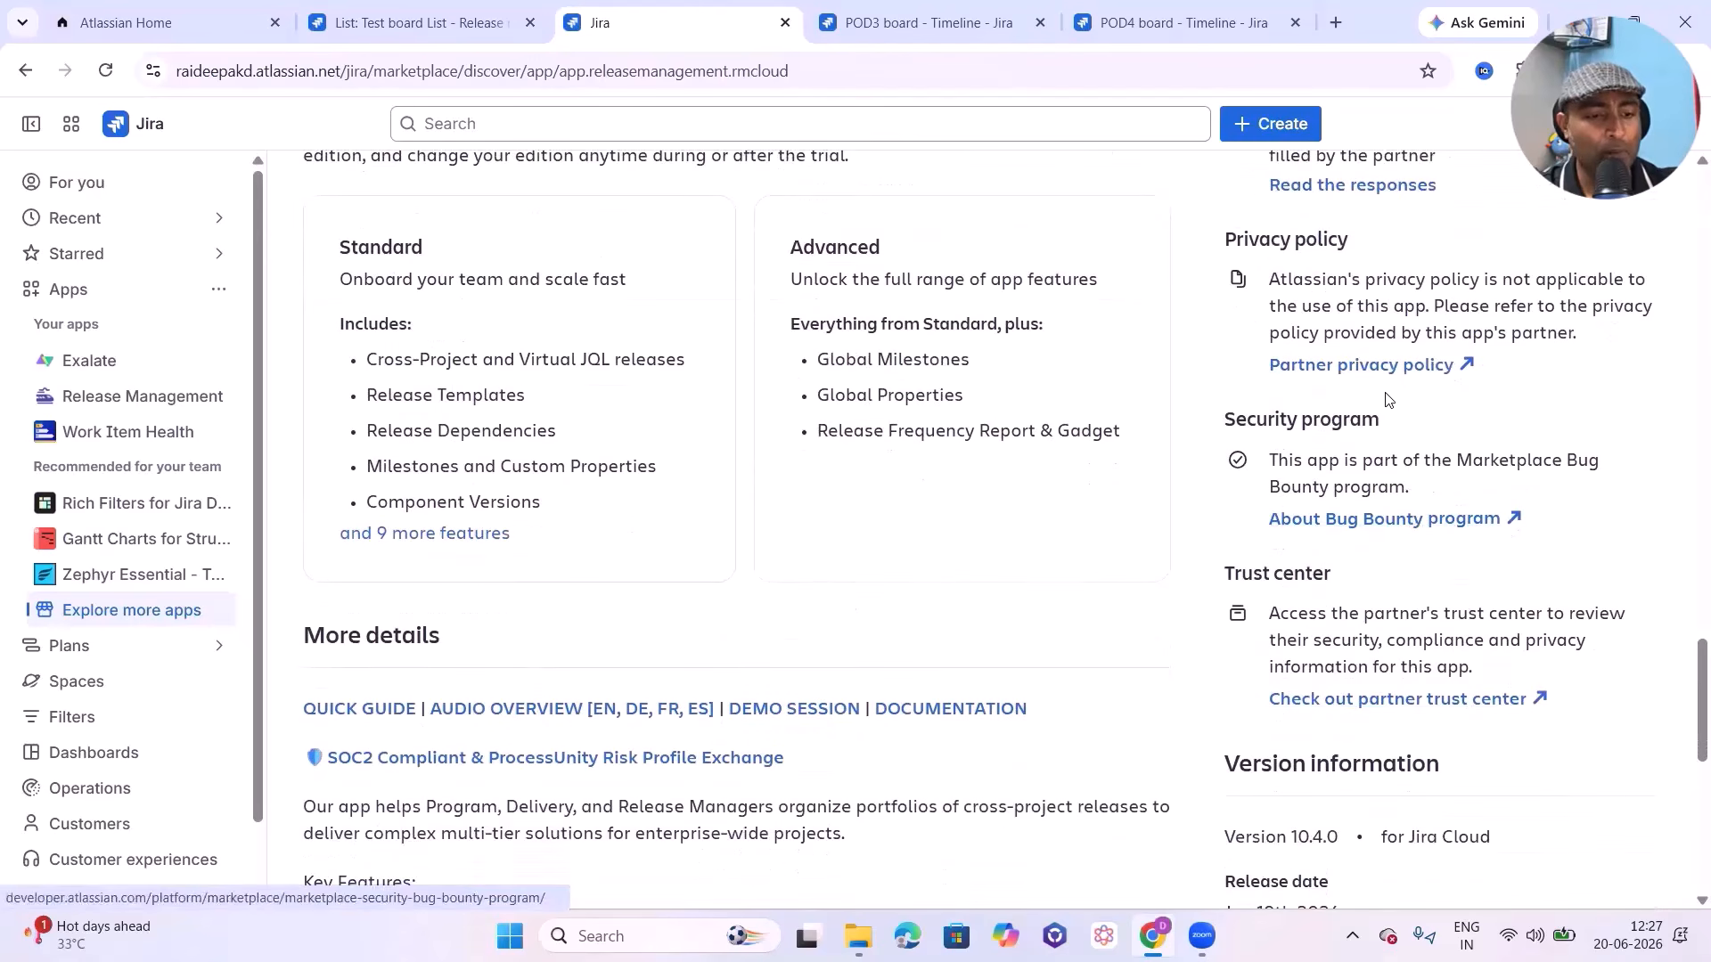
scroll(1388, 399, "up", 2)
scroll(1426, 499, "down", 8)
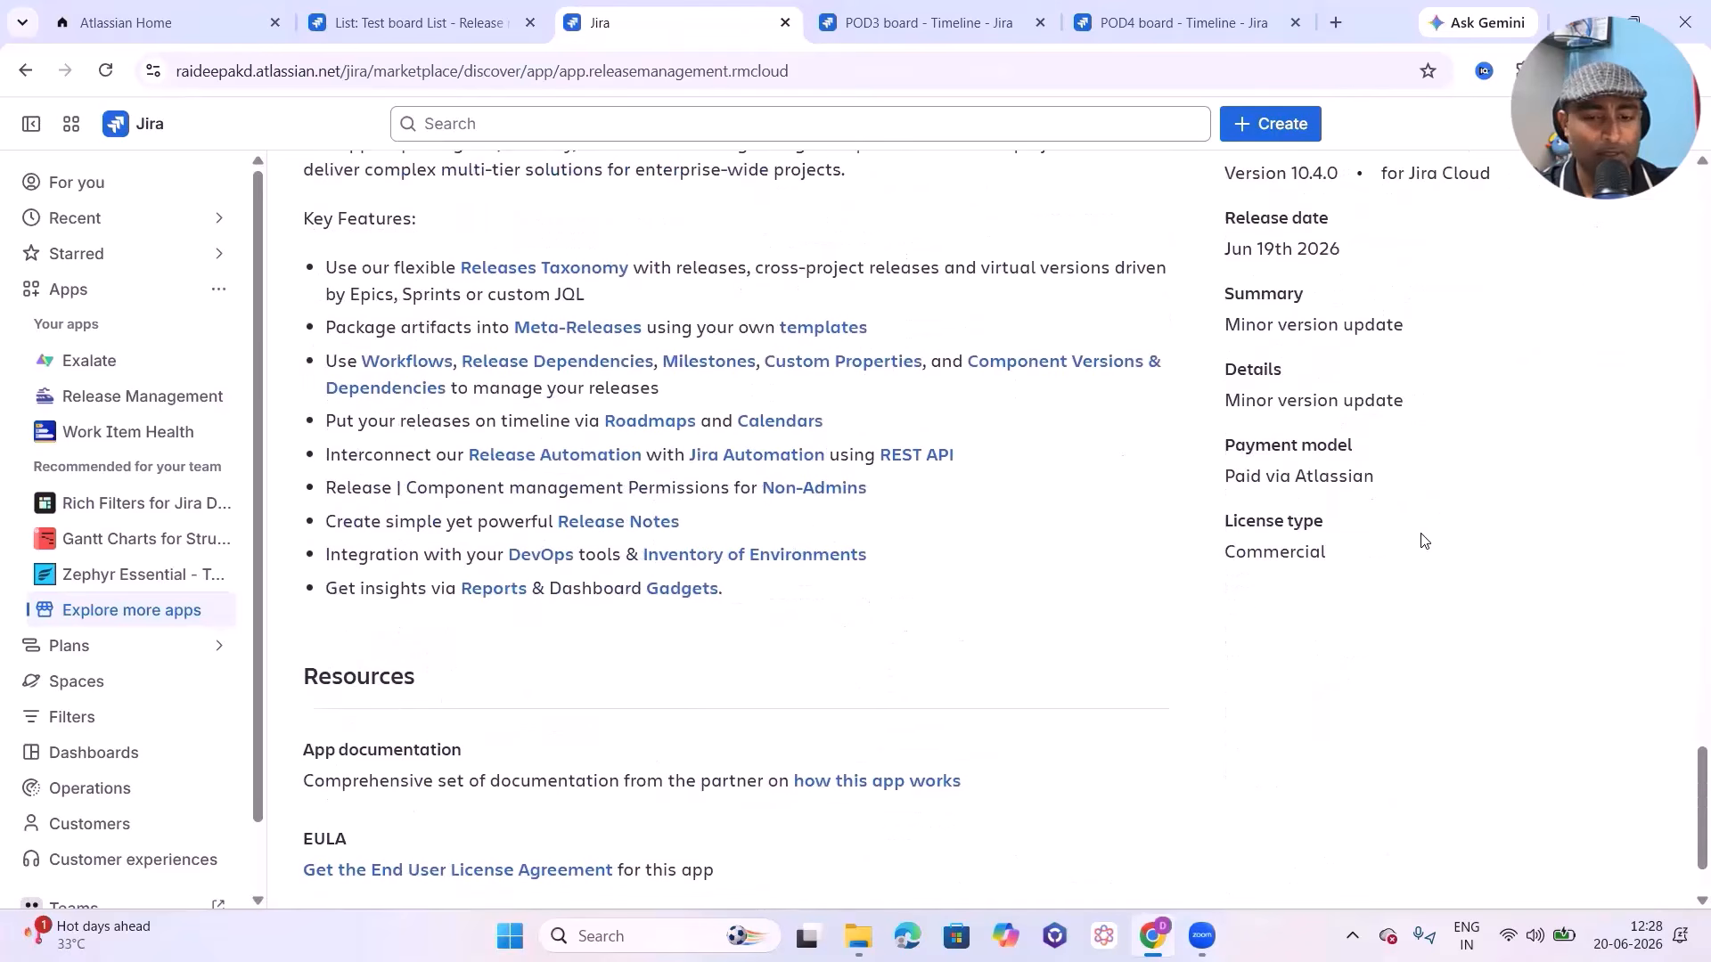
scroll(678, 593, "up", 8)
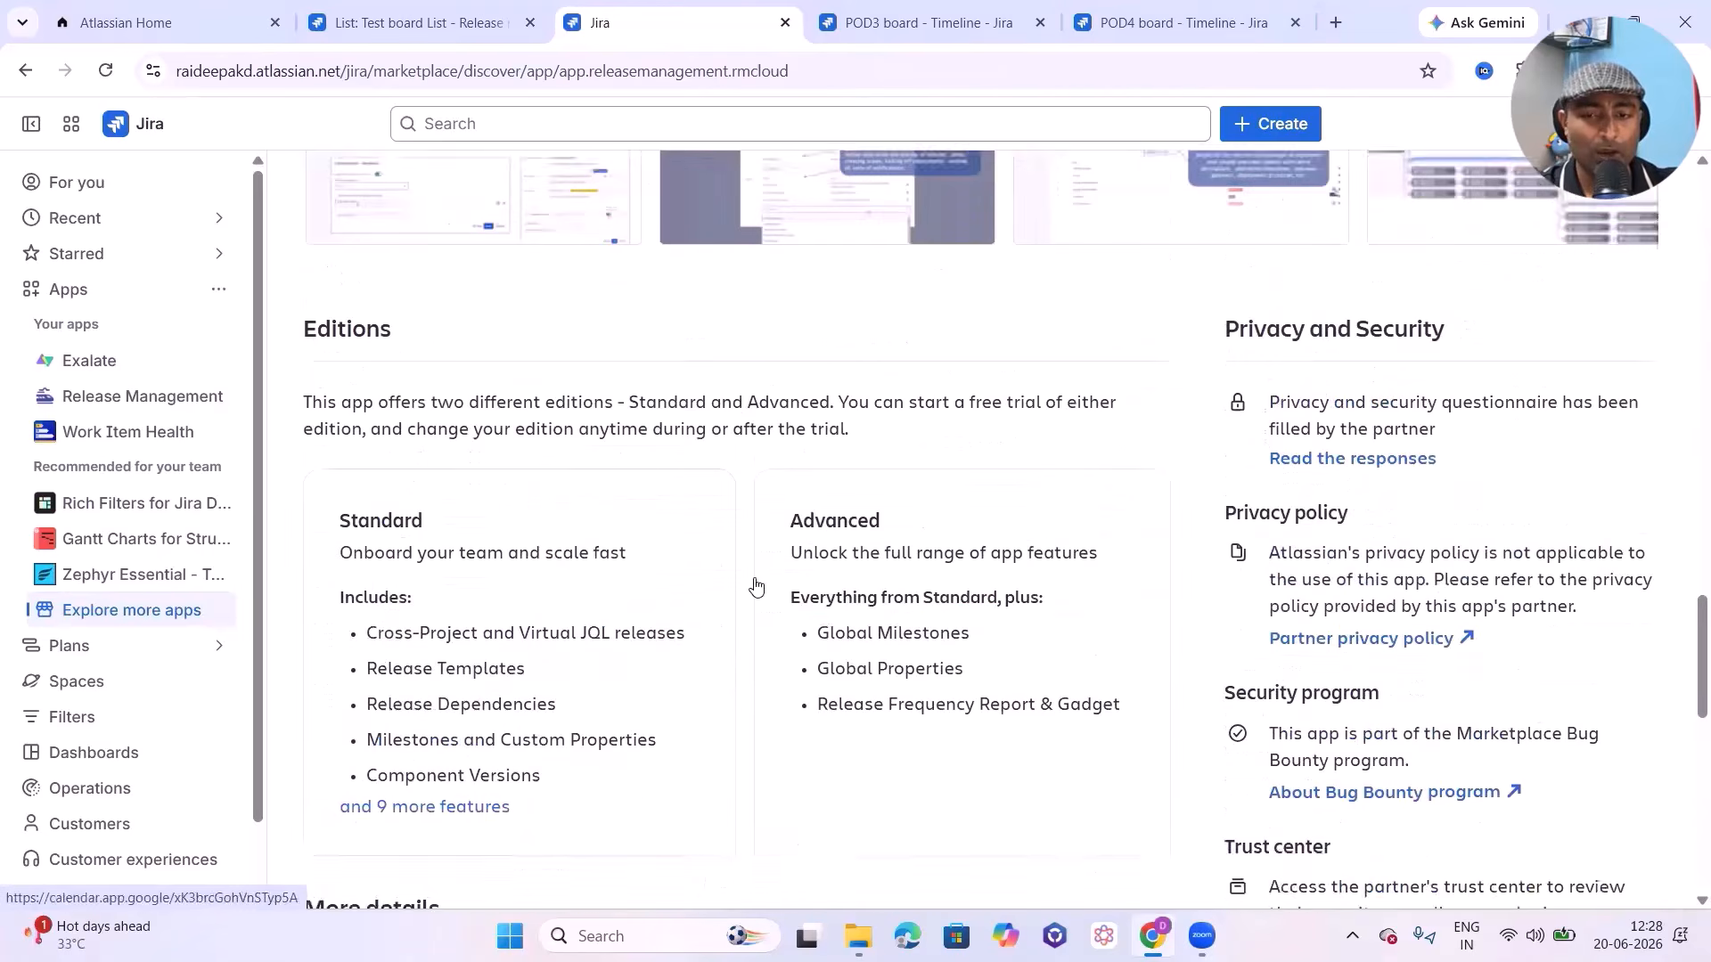
scroll(686, 678, "down", 2)
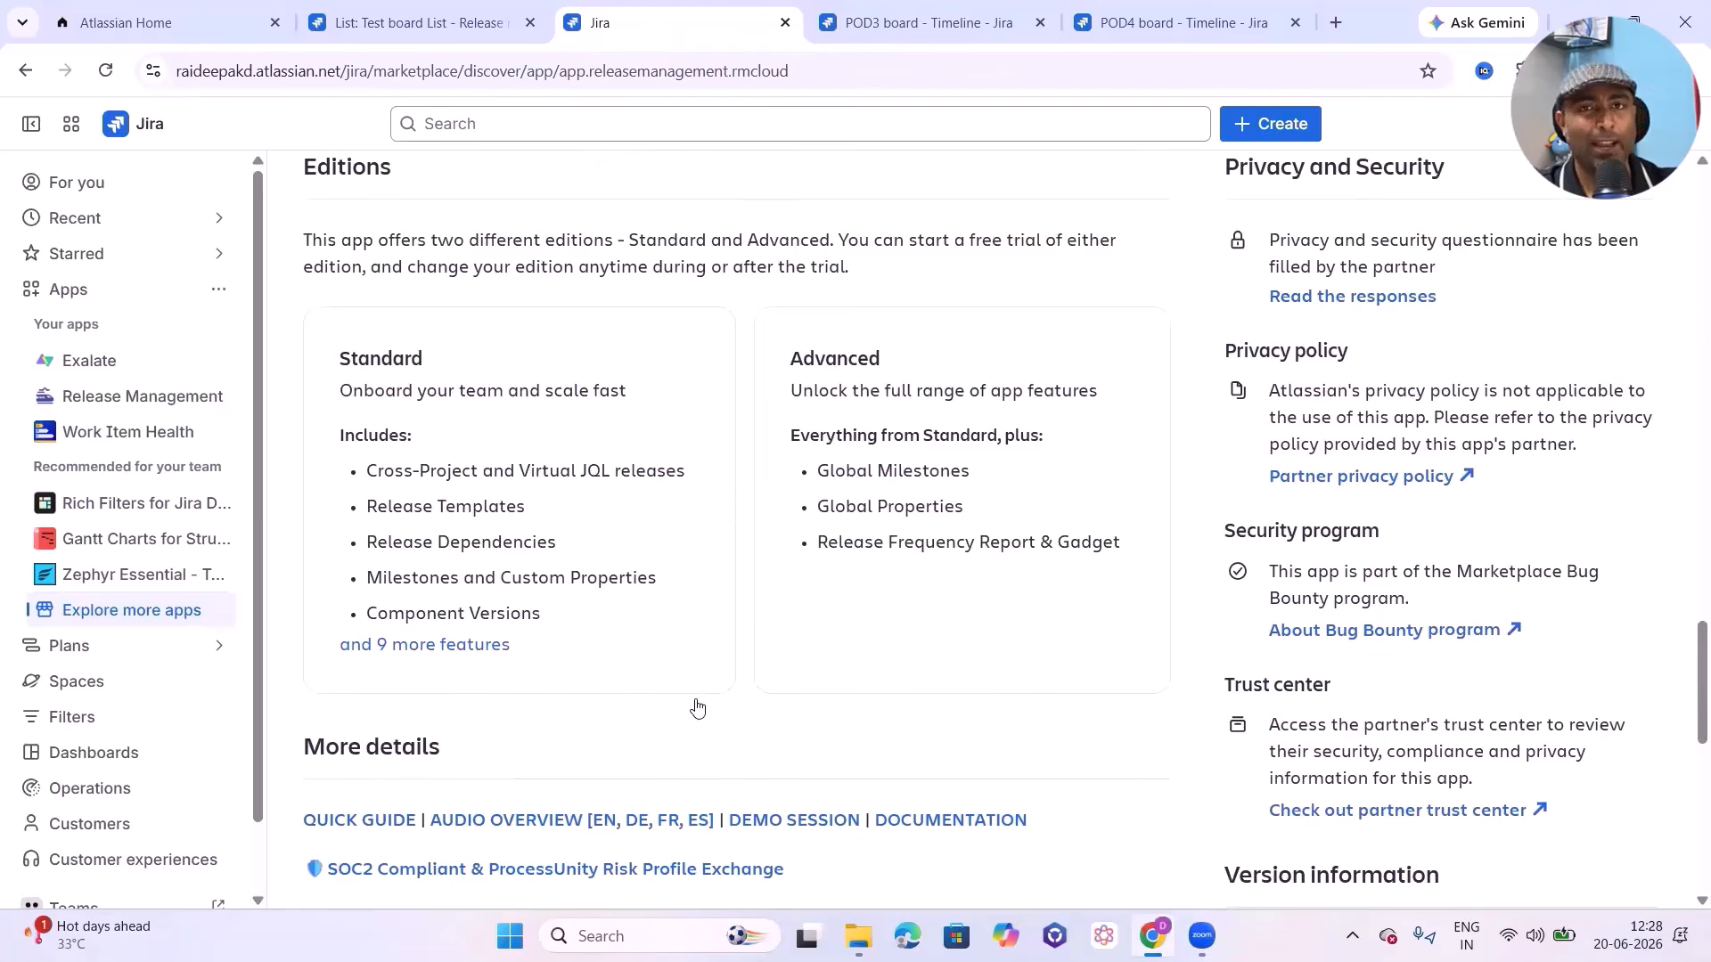
scroll(696, 707, "up", 10)
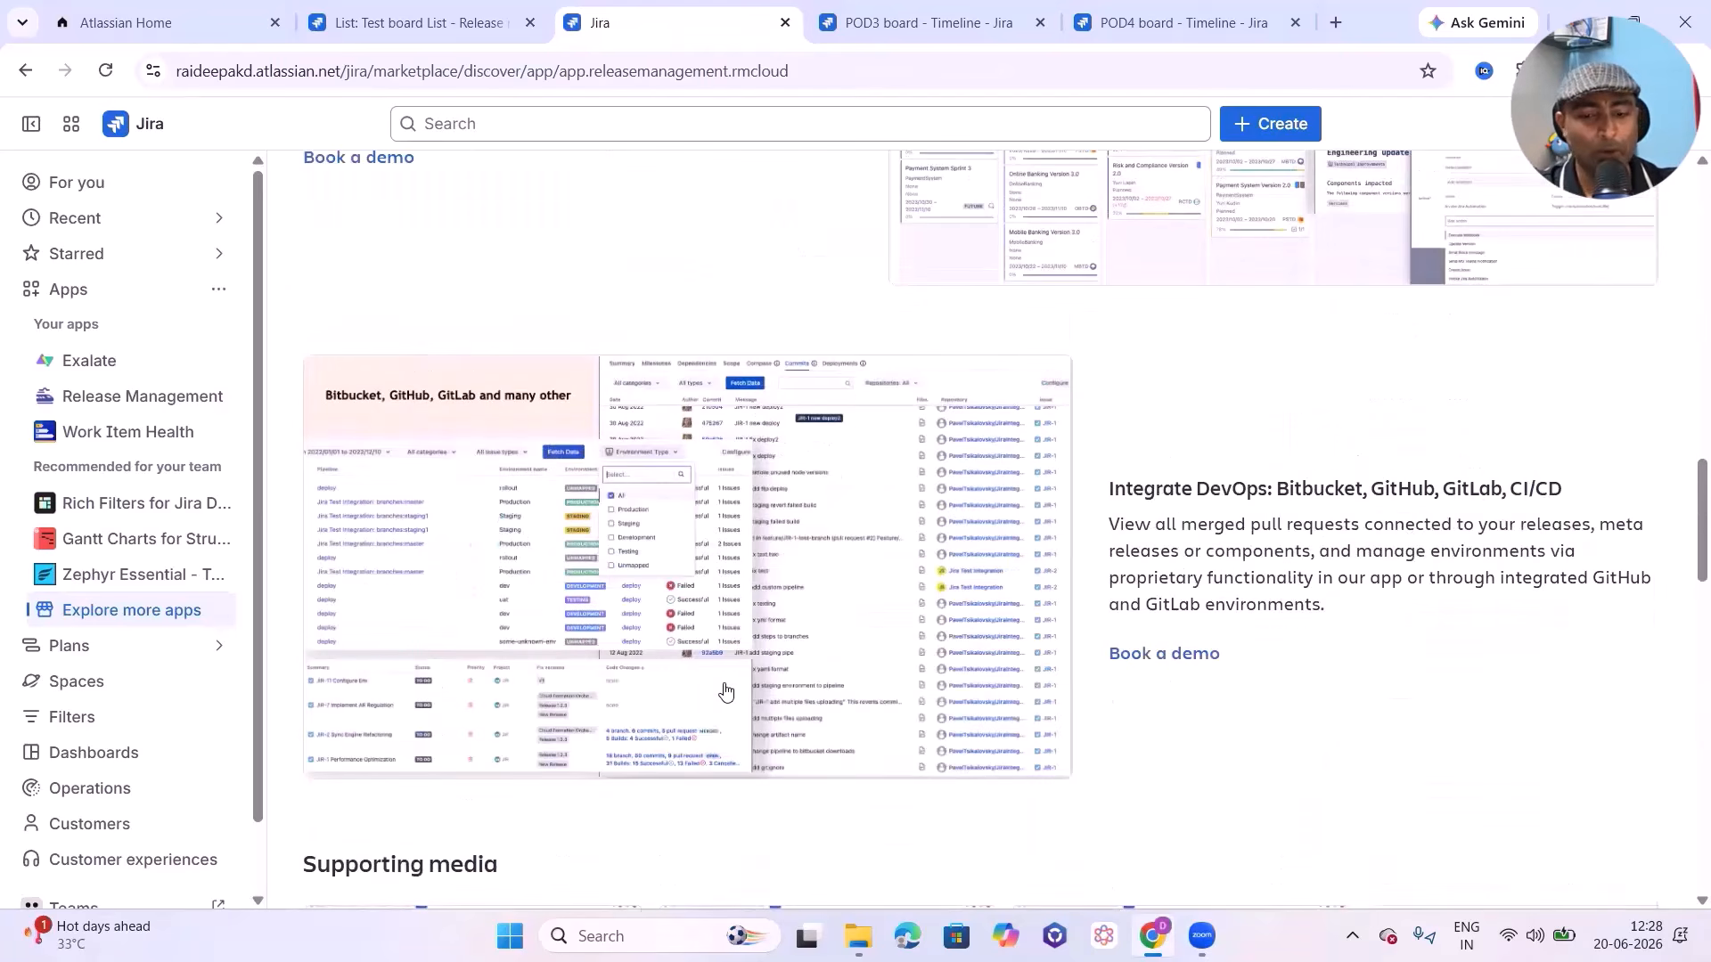
Step: Create a release board named New Project 20 that includes the projects POD3, POD4, Social Media and Support
key("ctrl+shift+Tab")
left_click(1344, 198)
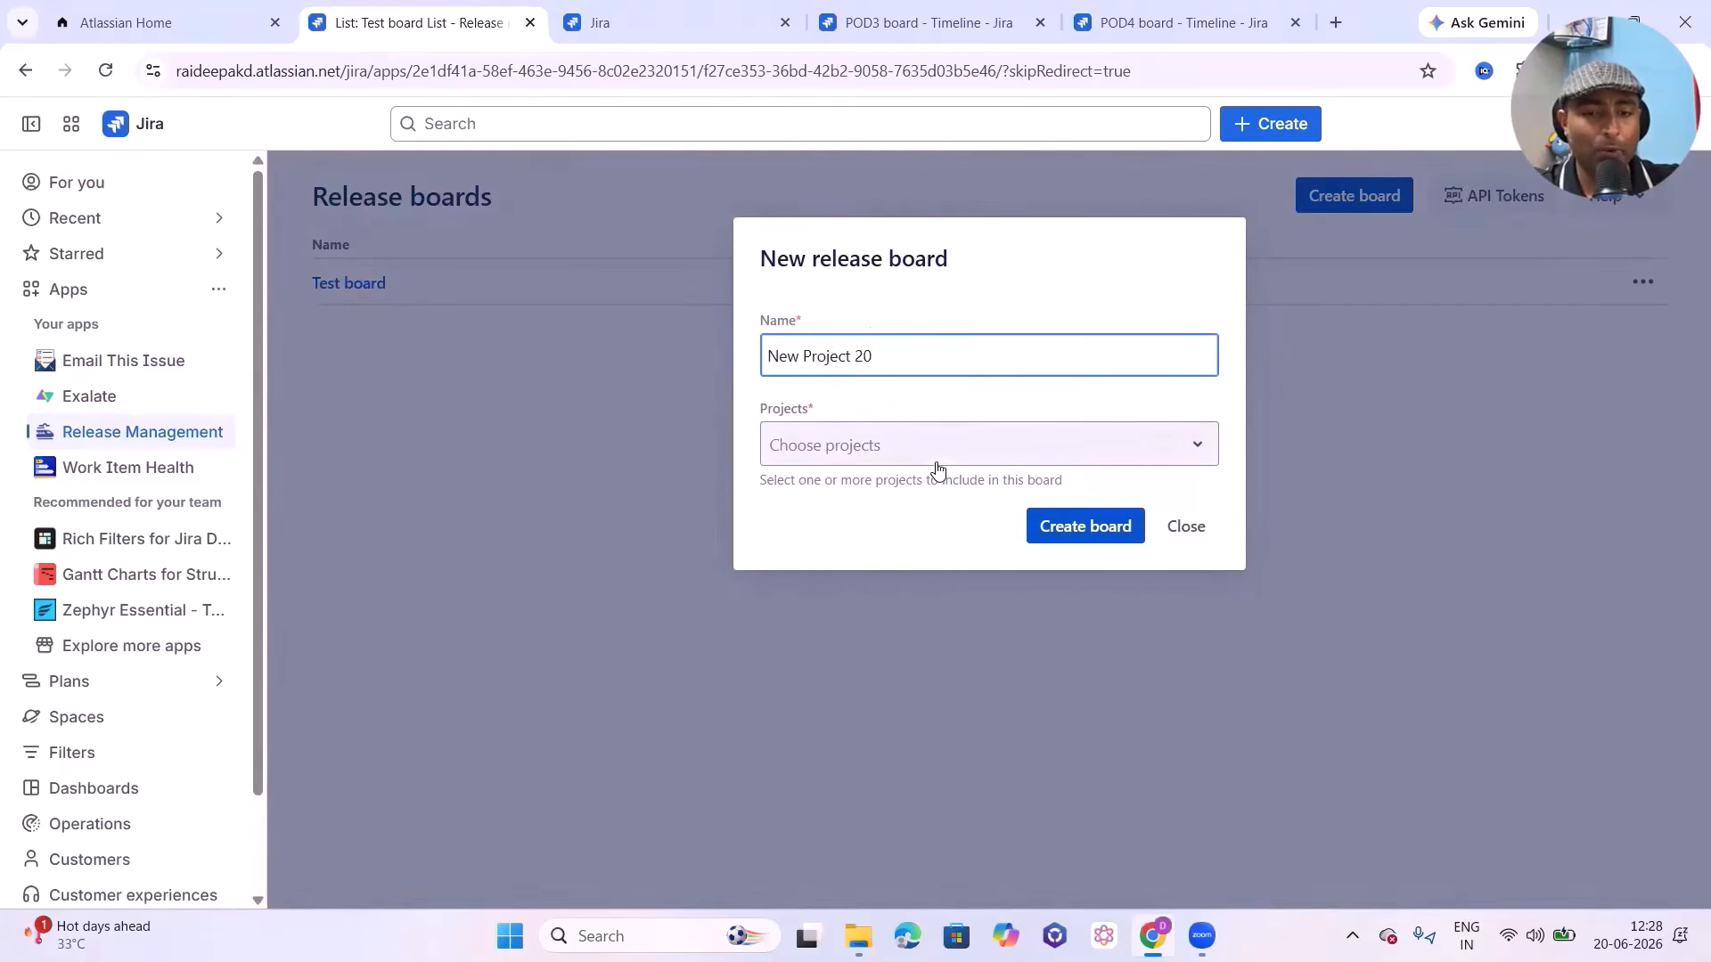
left_click(938, 469)
left_click(833, 520)
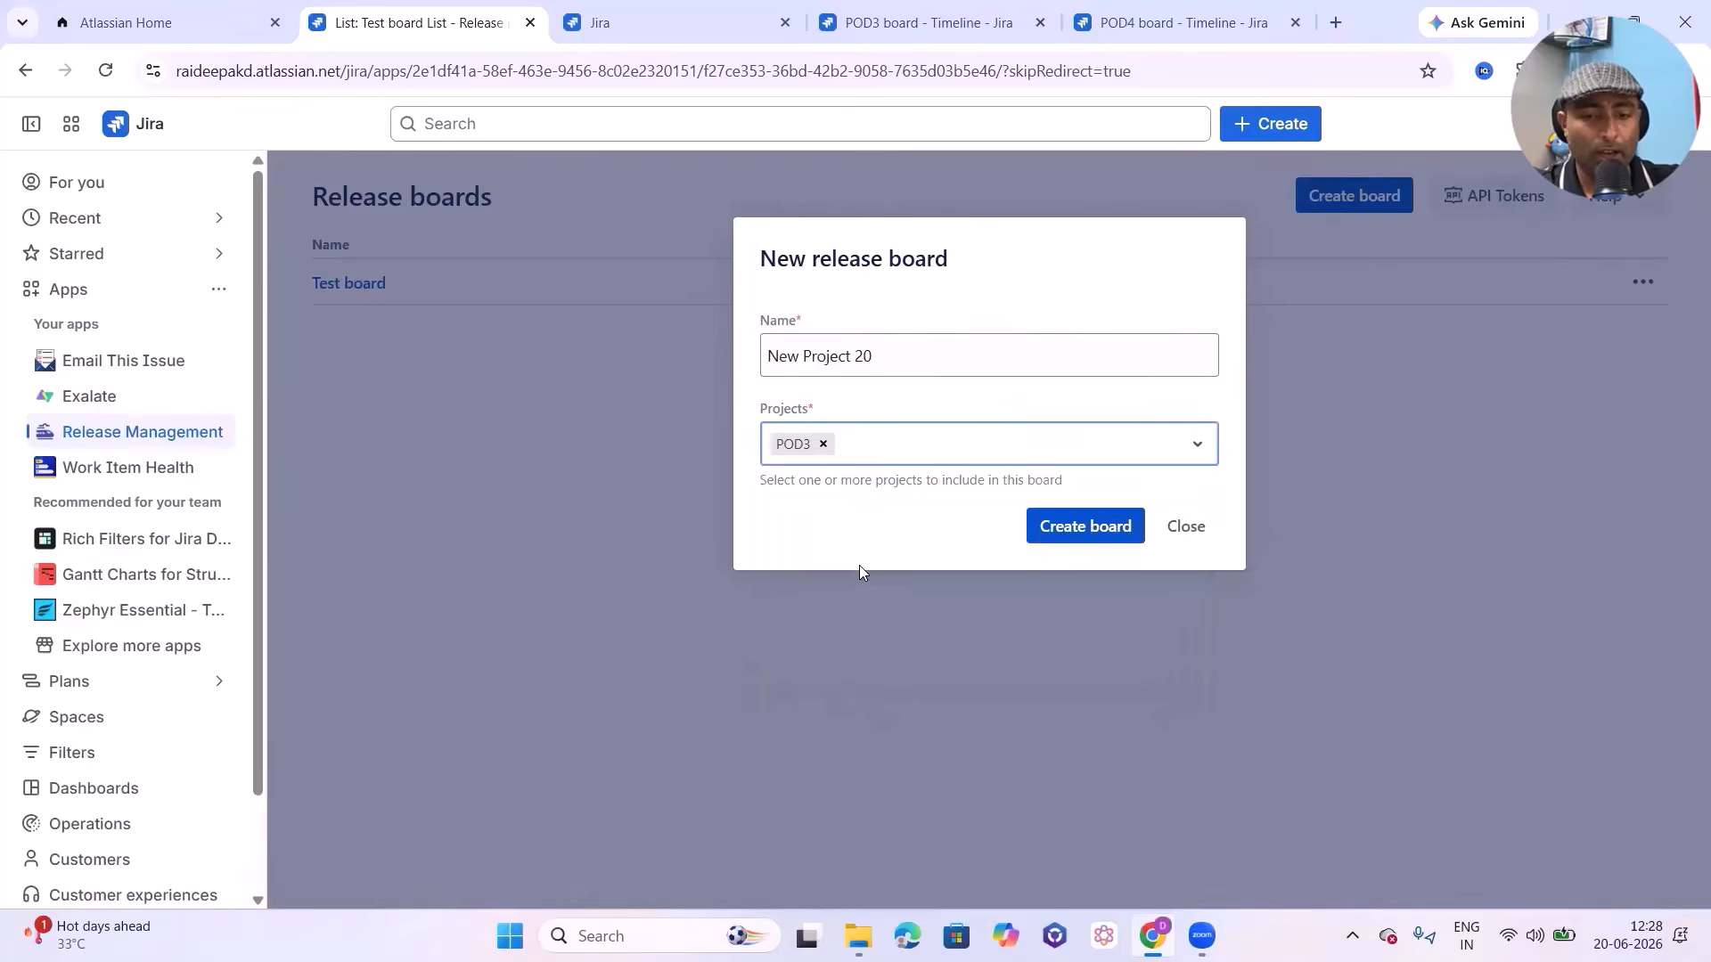
left_click(916, 461)
left_click(862, 504)
left_click(988, 469)
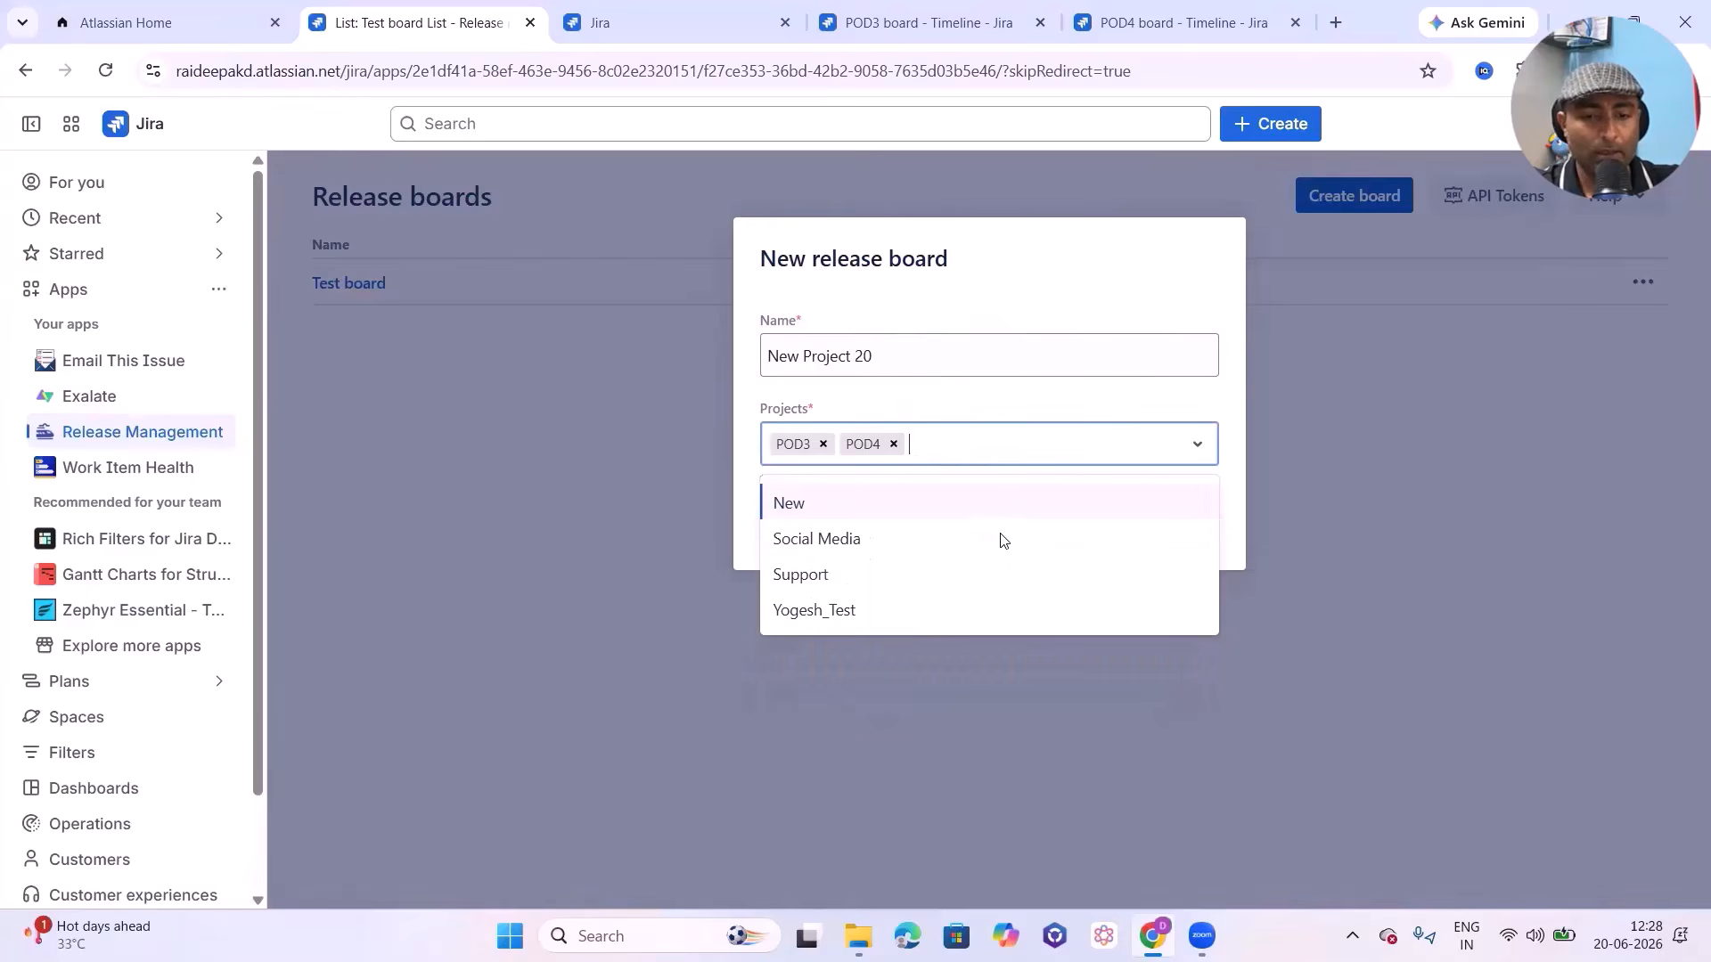
left_click(891, 542)
left_click(1081, 463)
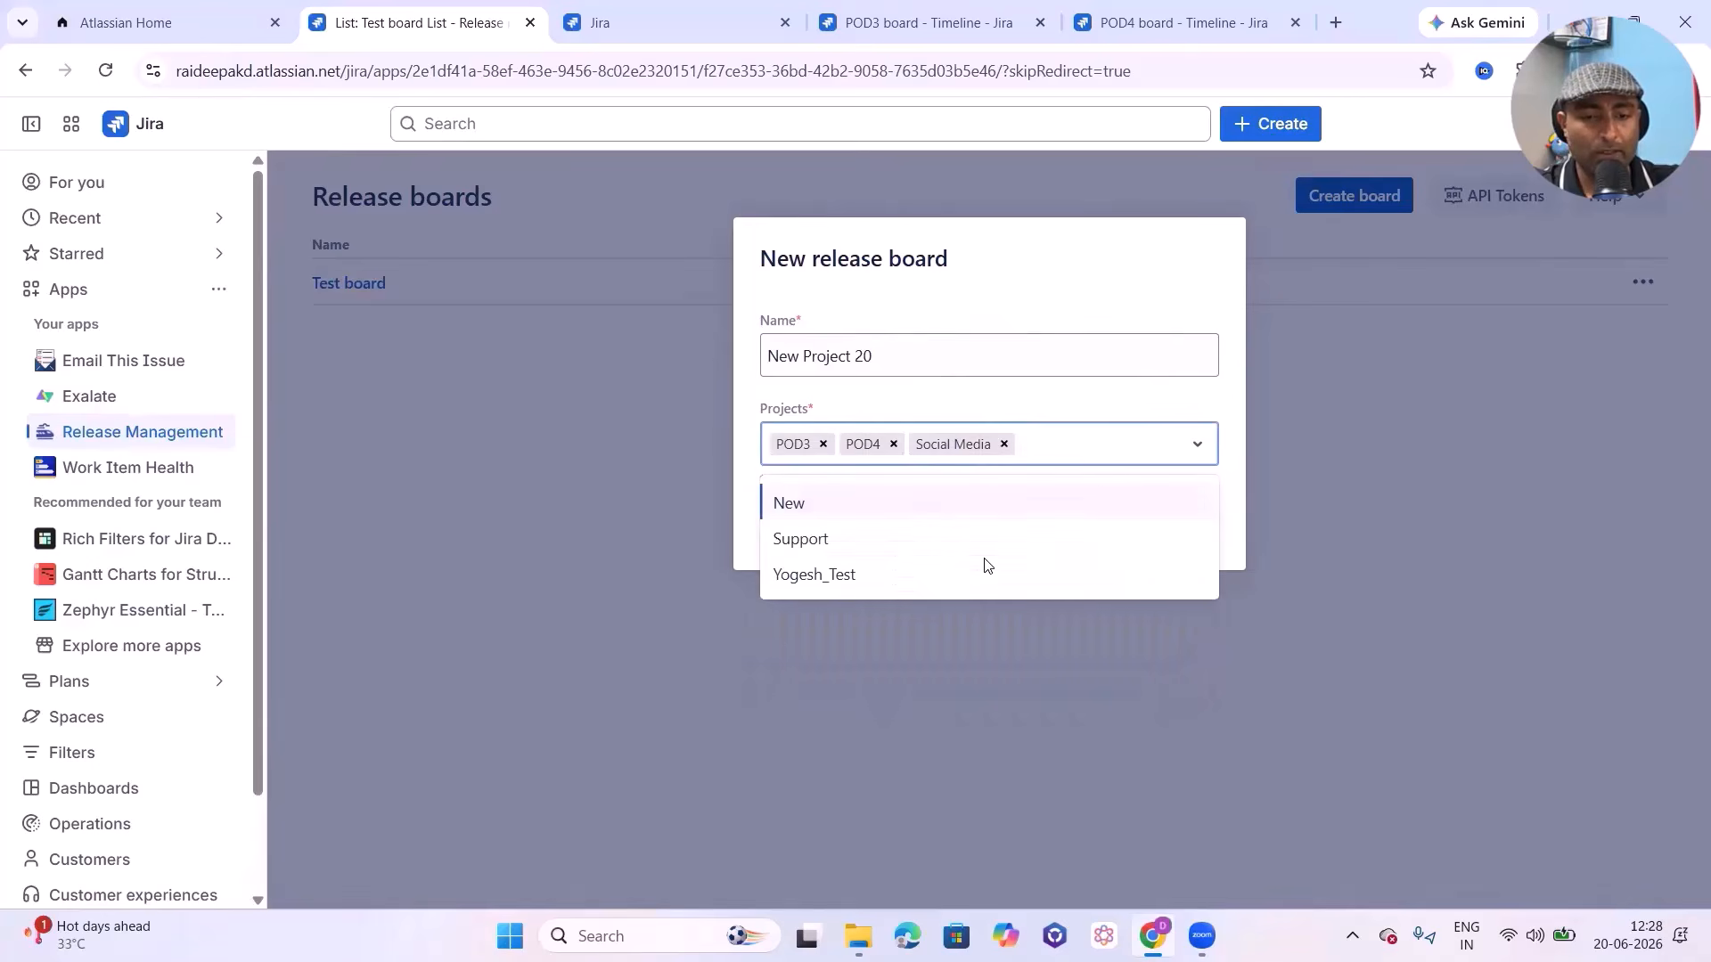
left_click(857, 544)
left_click(1086, 523)
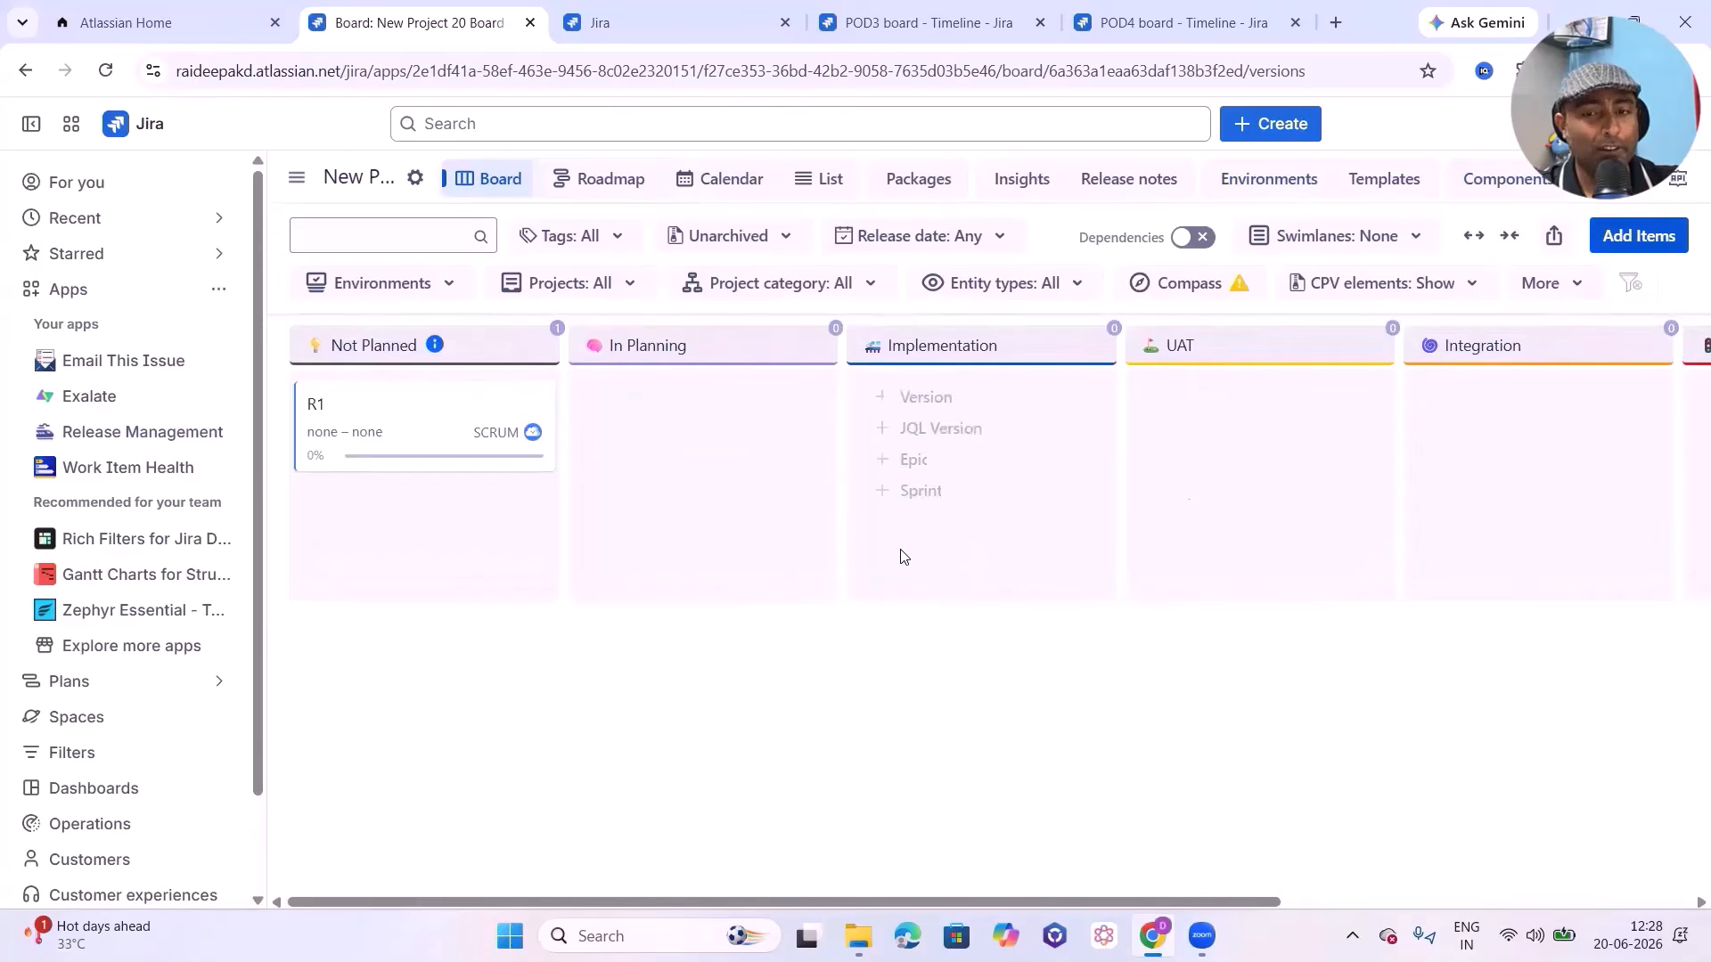
Step: Add the epic Additional Feature Toggle Button to the board with start date 2026/06/20 and release date 2026/06/26
left_click(1644, 244)
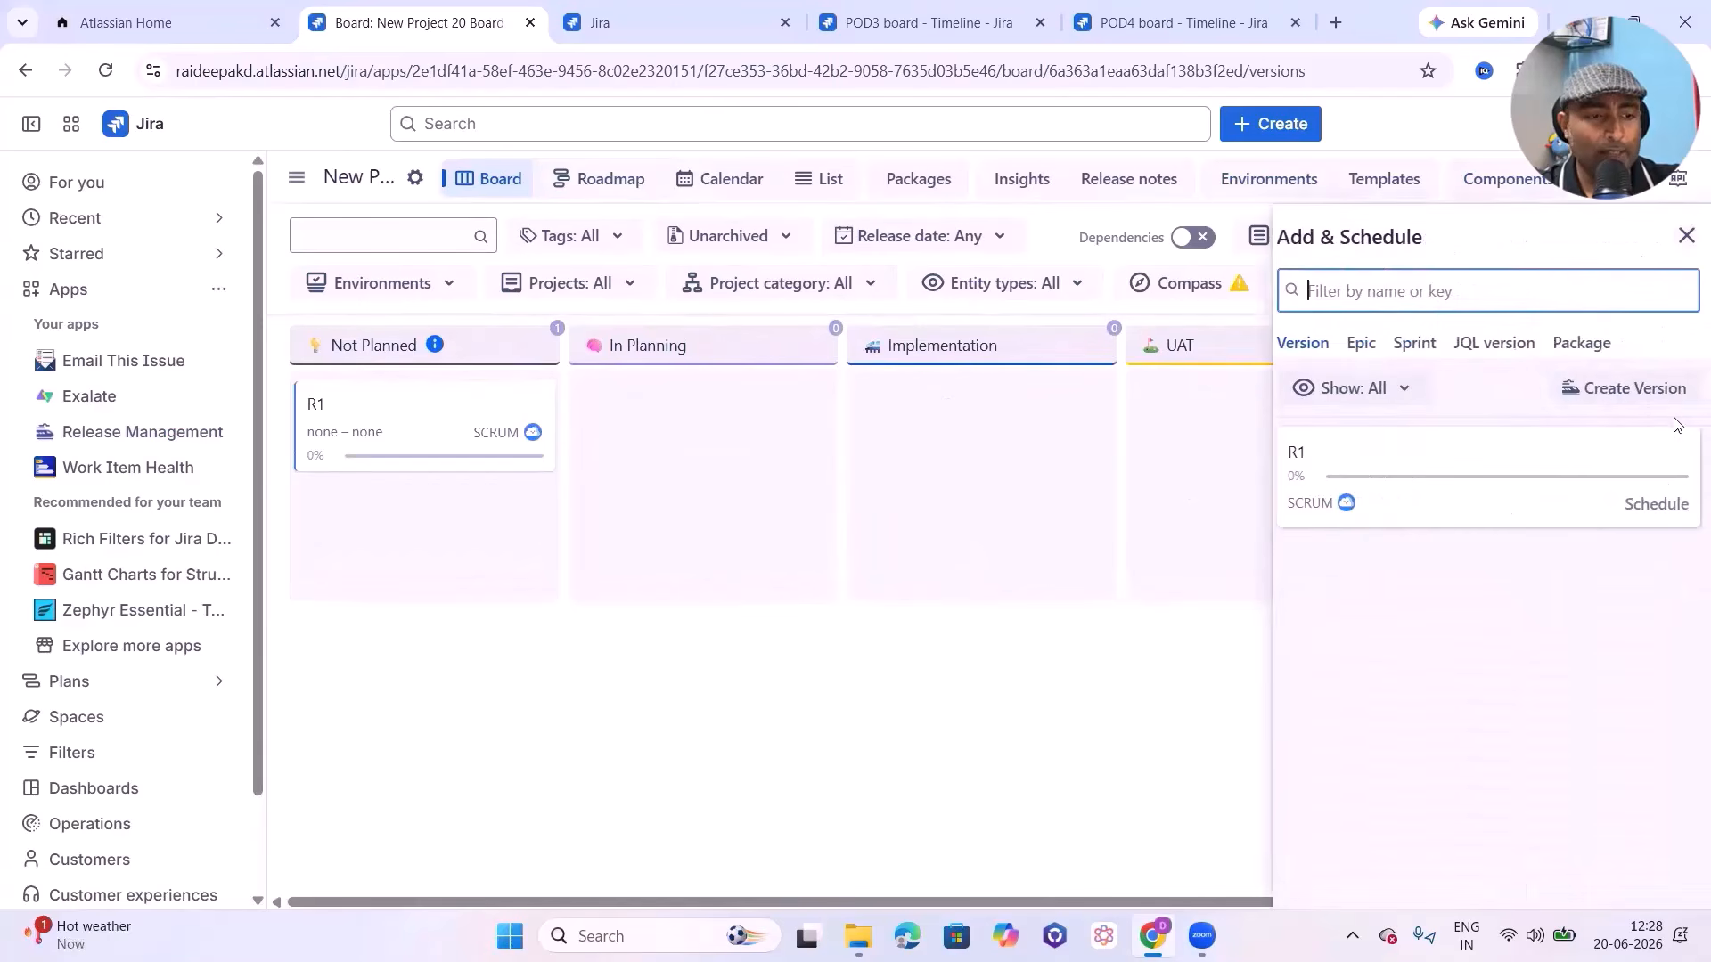
left_click(1361, 343)
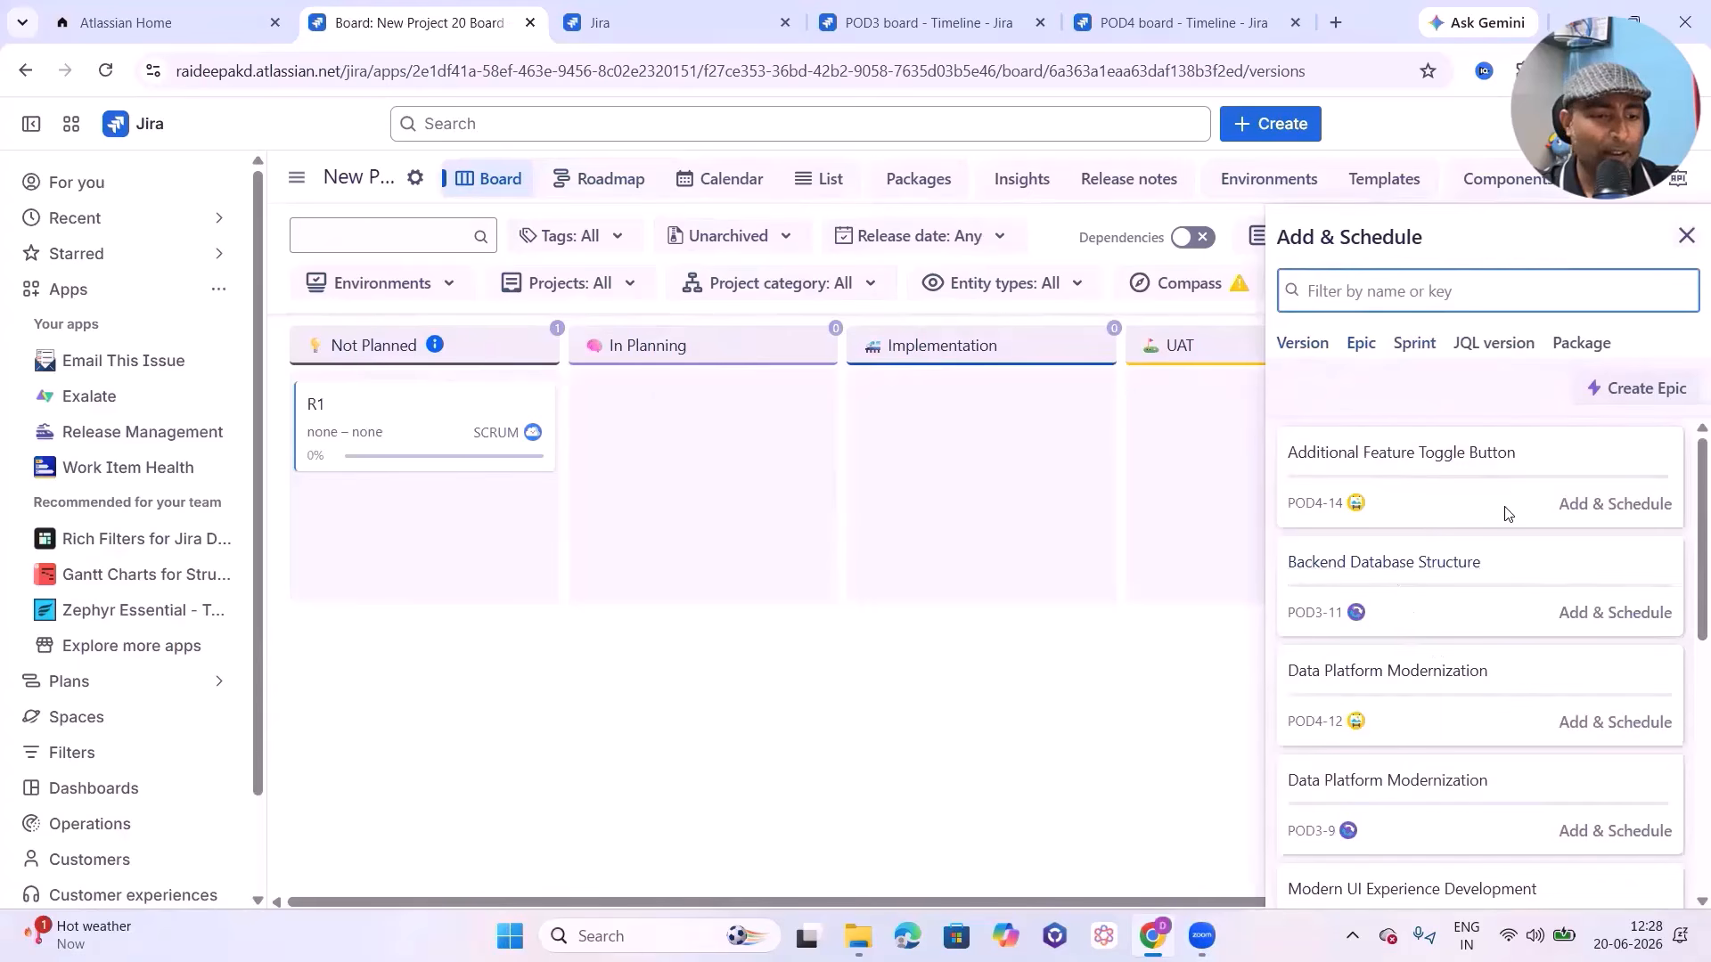
left_click(1630, 505)
left_click(1448, 582)
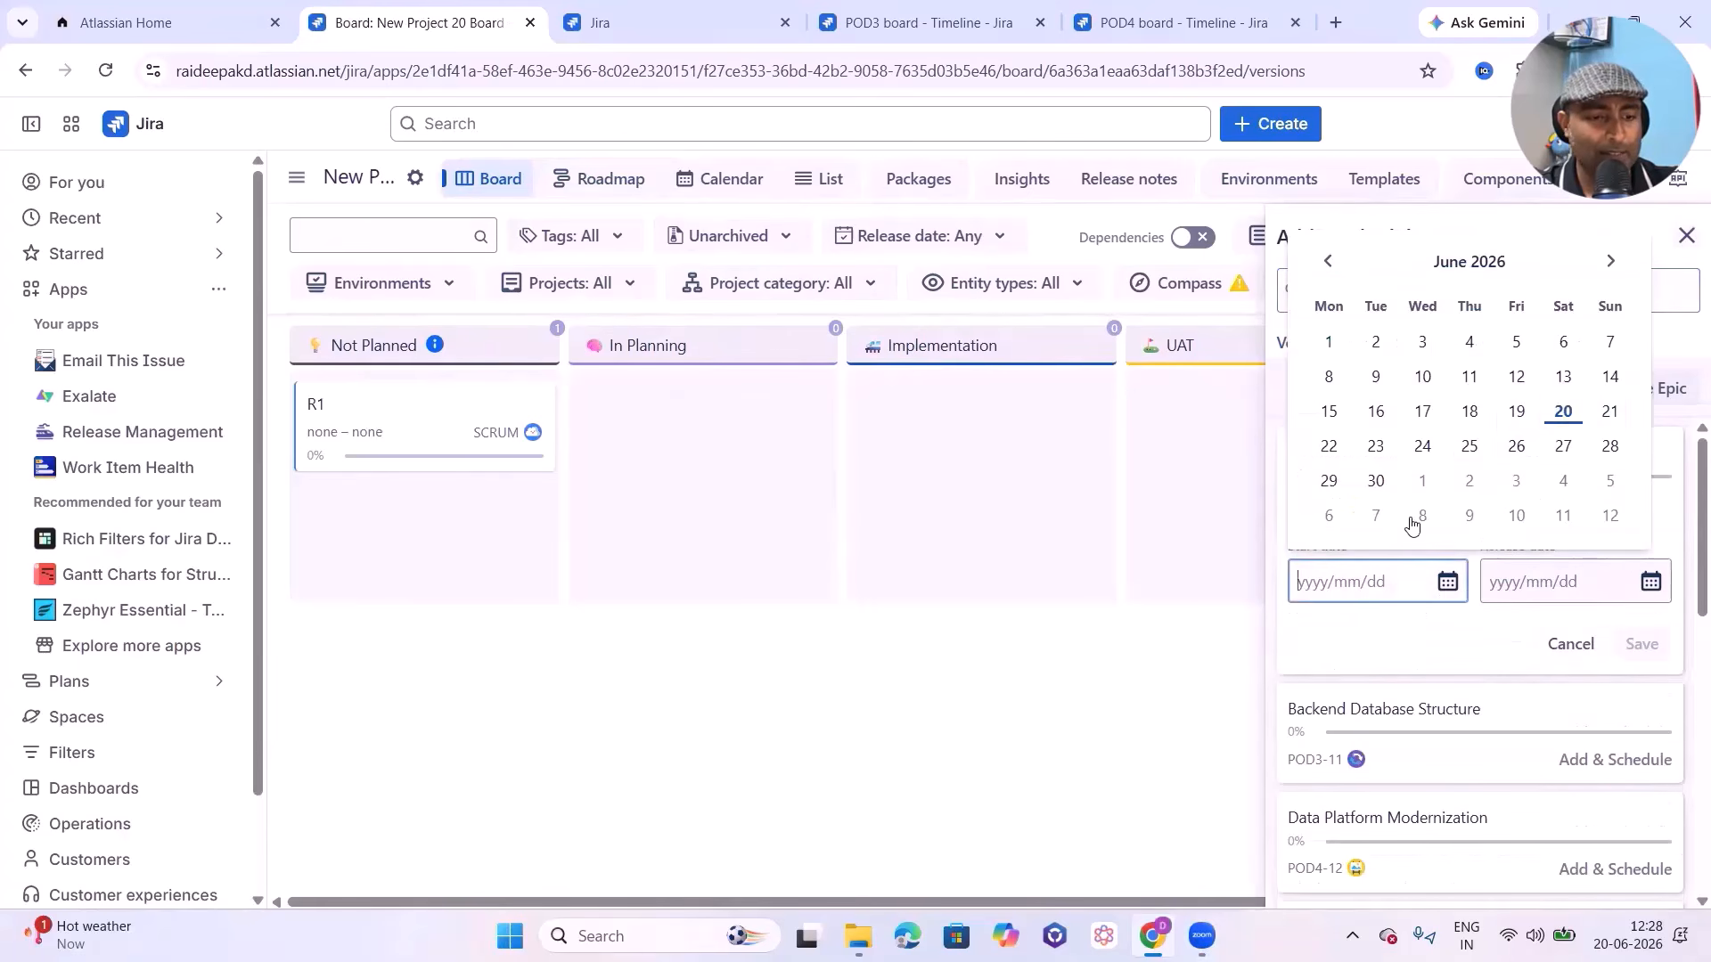
left_click(1563, 411)
left_click(1629, 584)
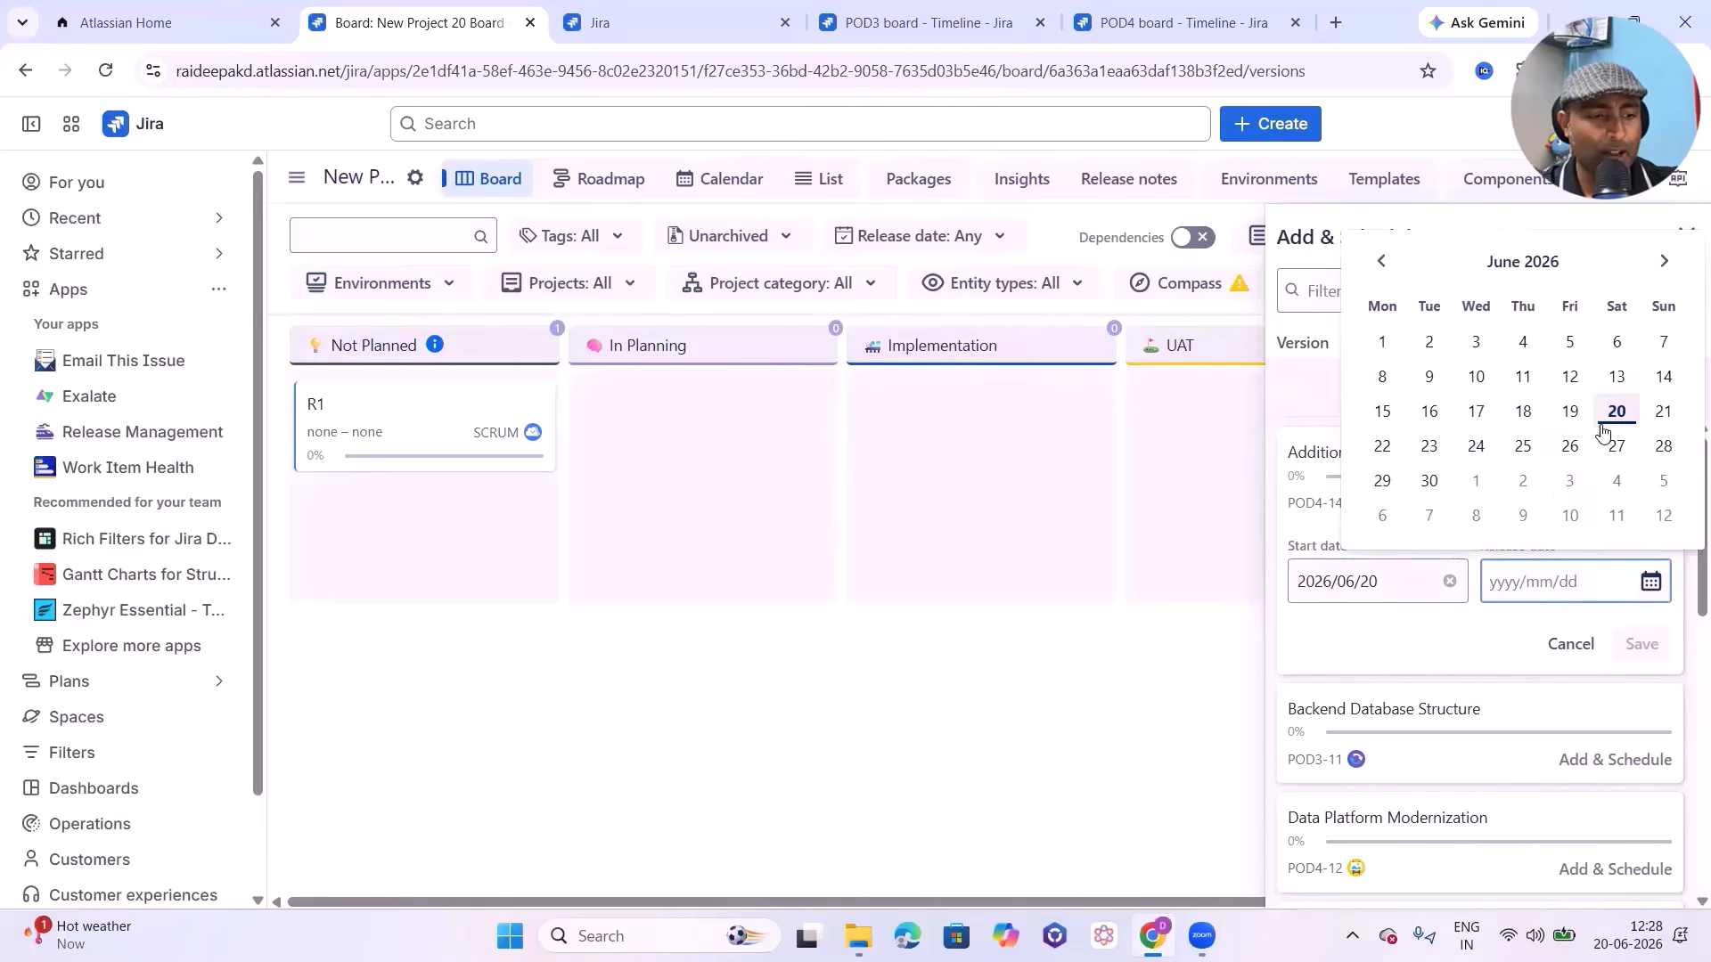
left_click(1570, 445)
left_click(1650, 649)
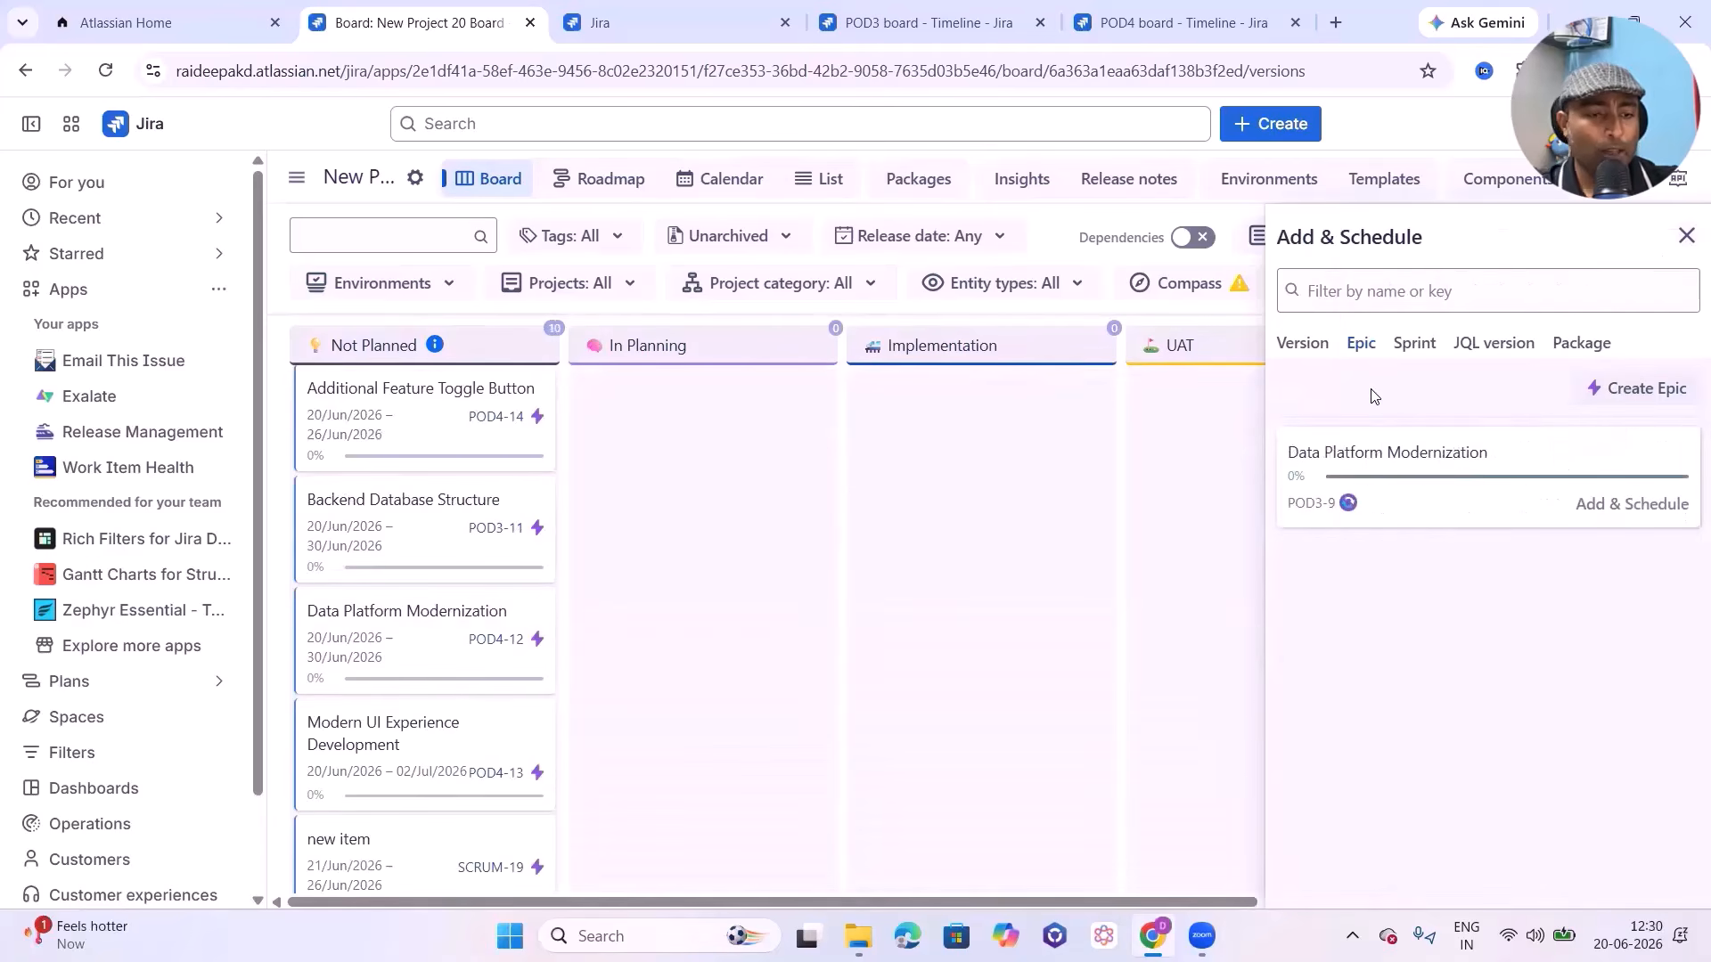
Step: Add SCRUM Sprint 0 and SCRUM Sprint 1 from the SCRUM board to the release board
left_click(1415, 346)
left_click(1571, 393)
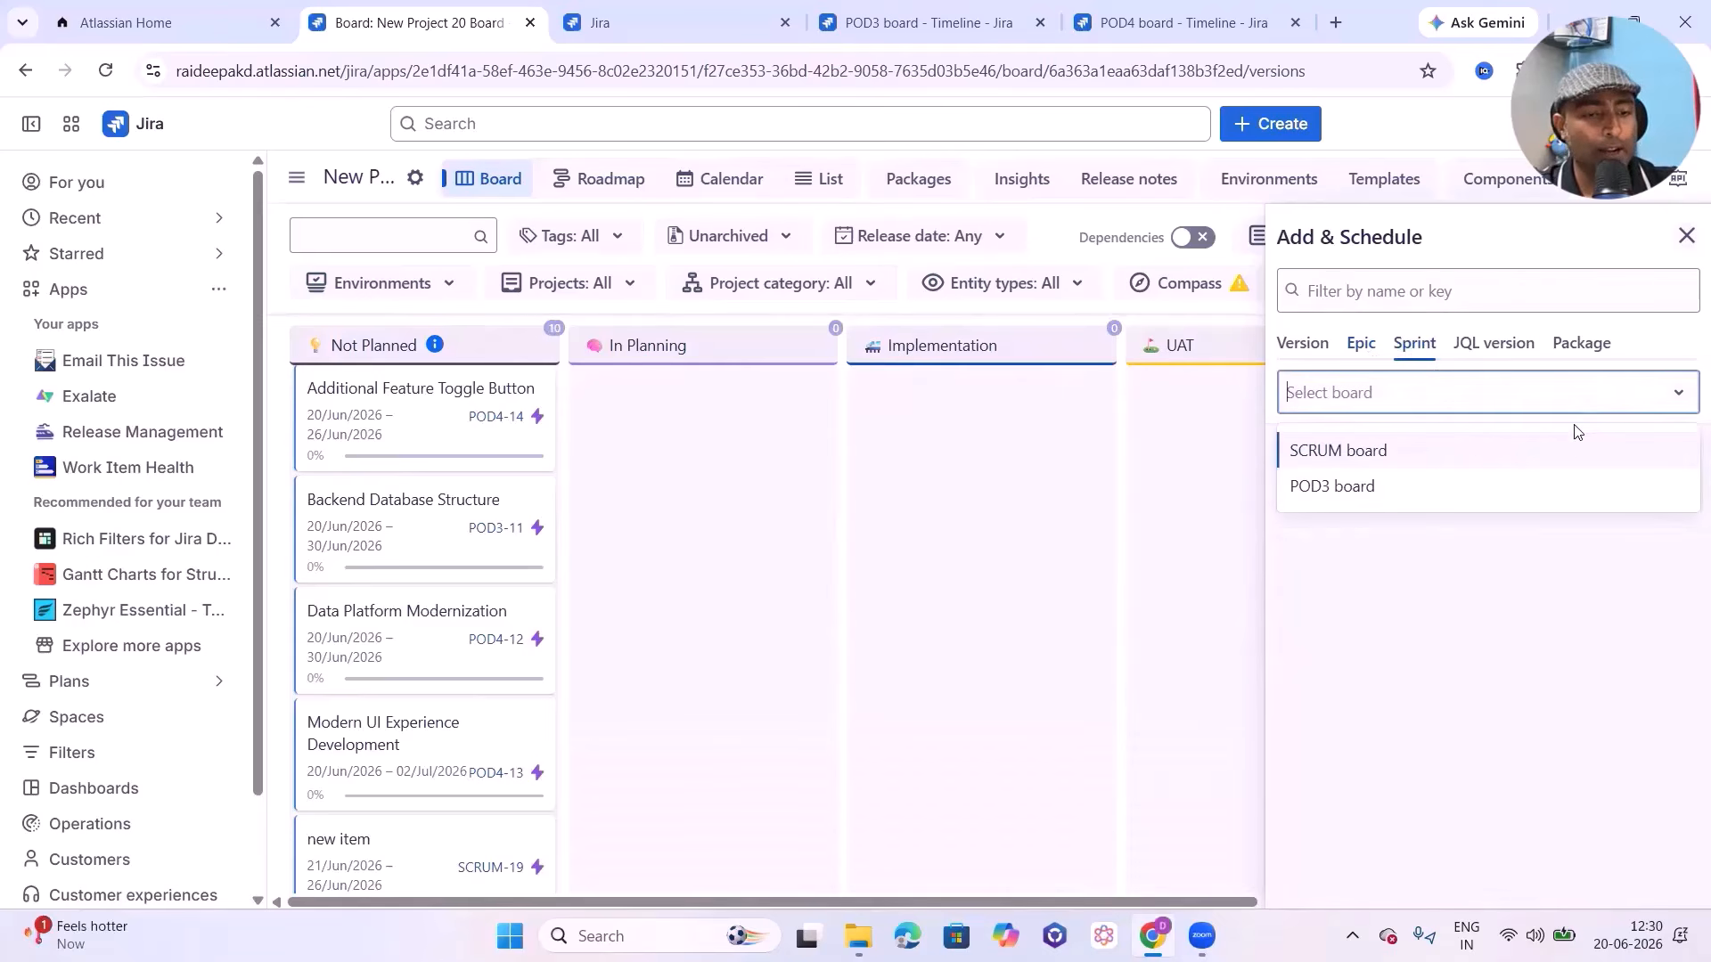
left_click(1305, 451)
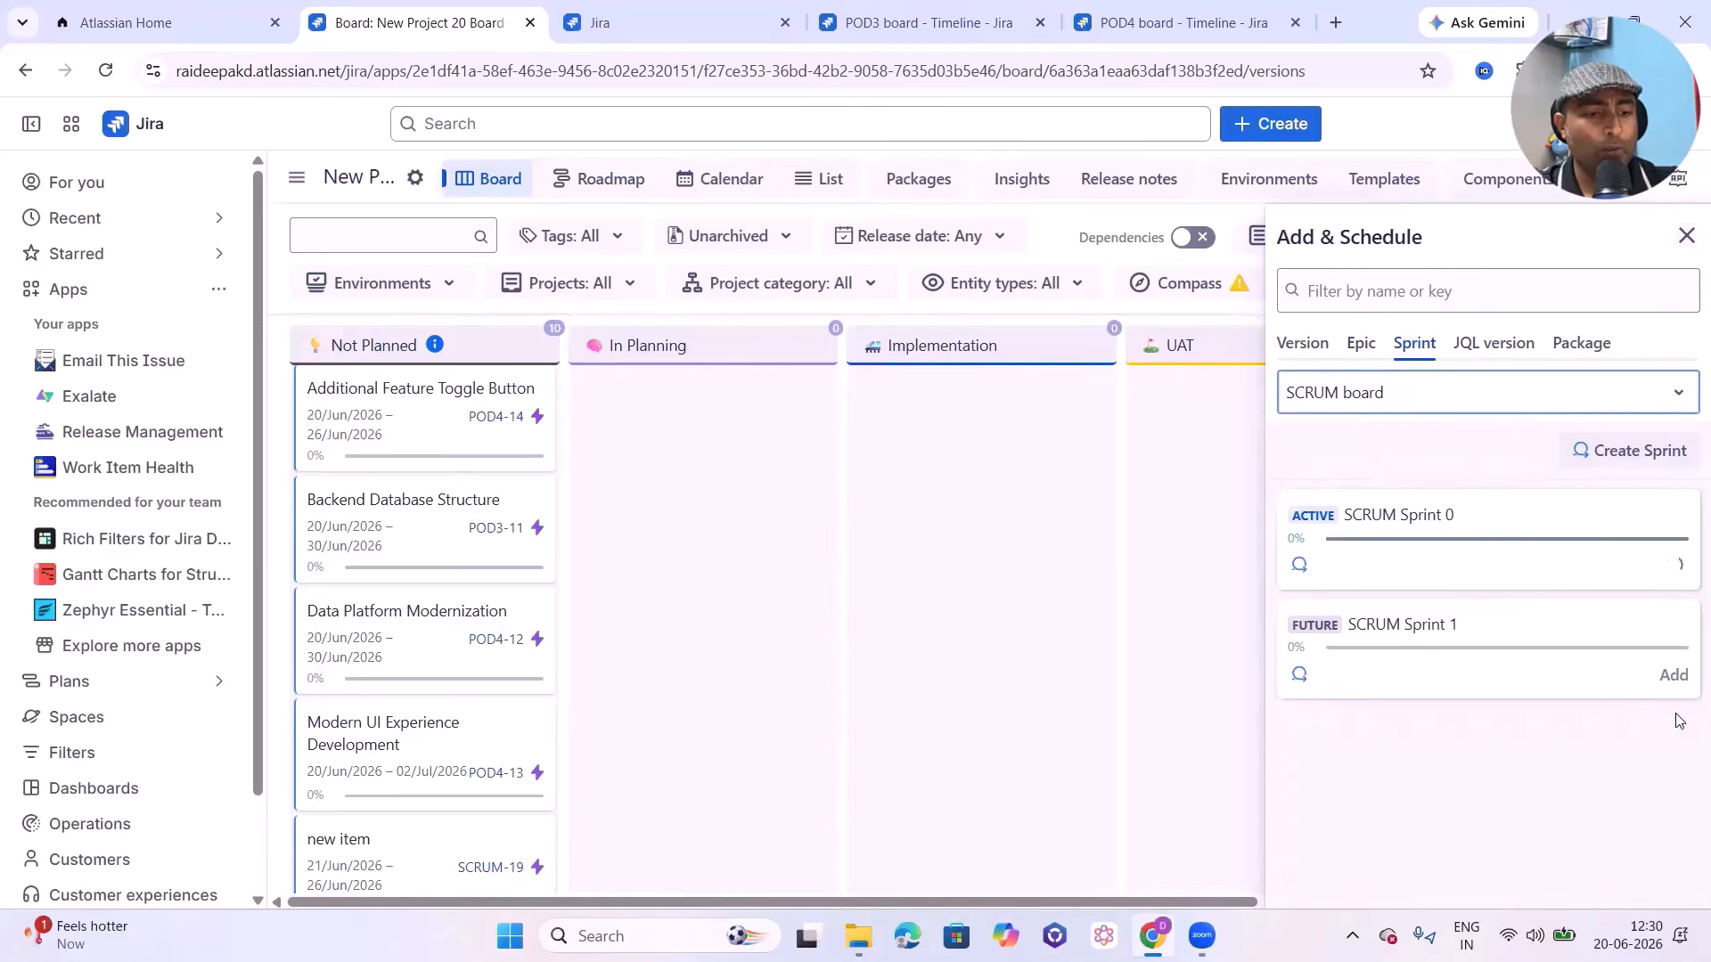
left_click(1673, 677)
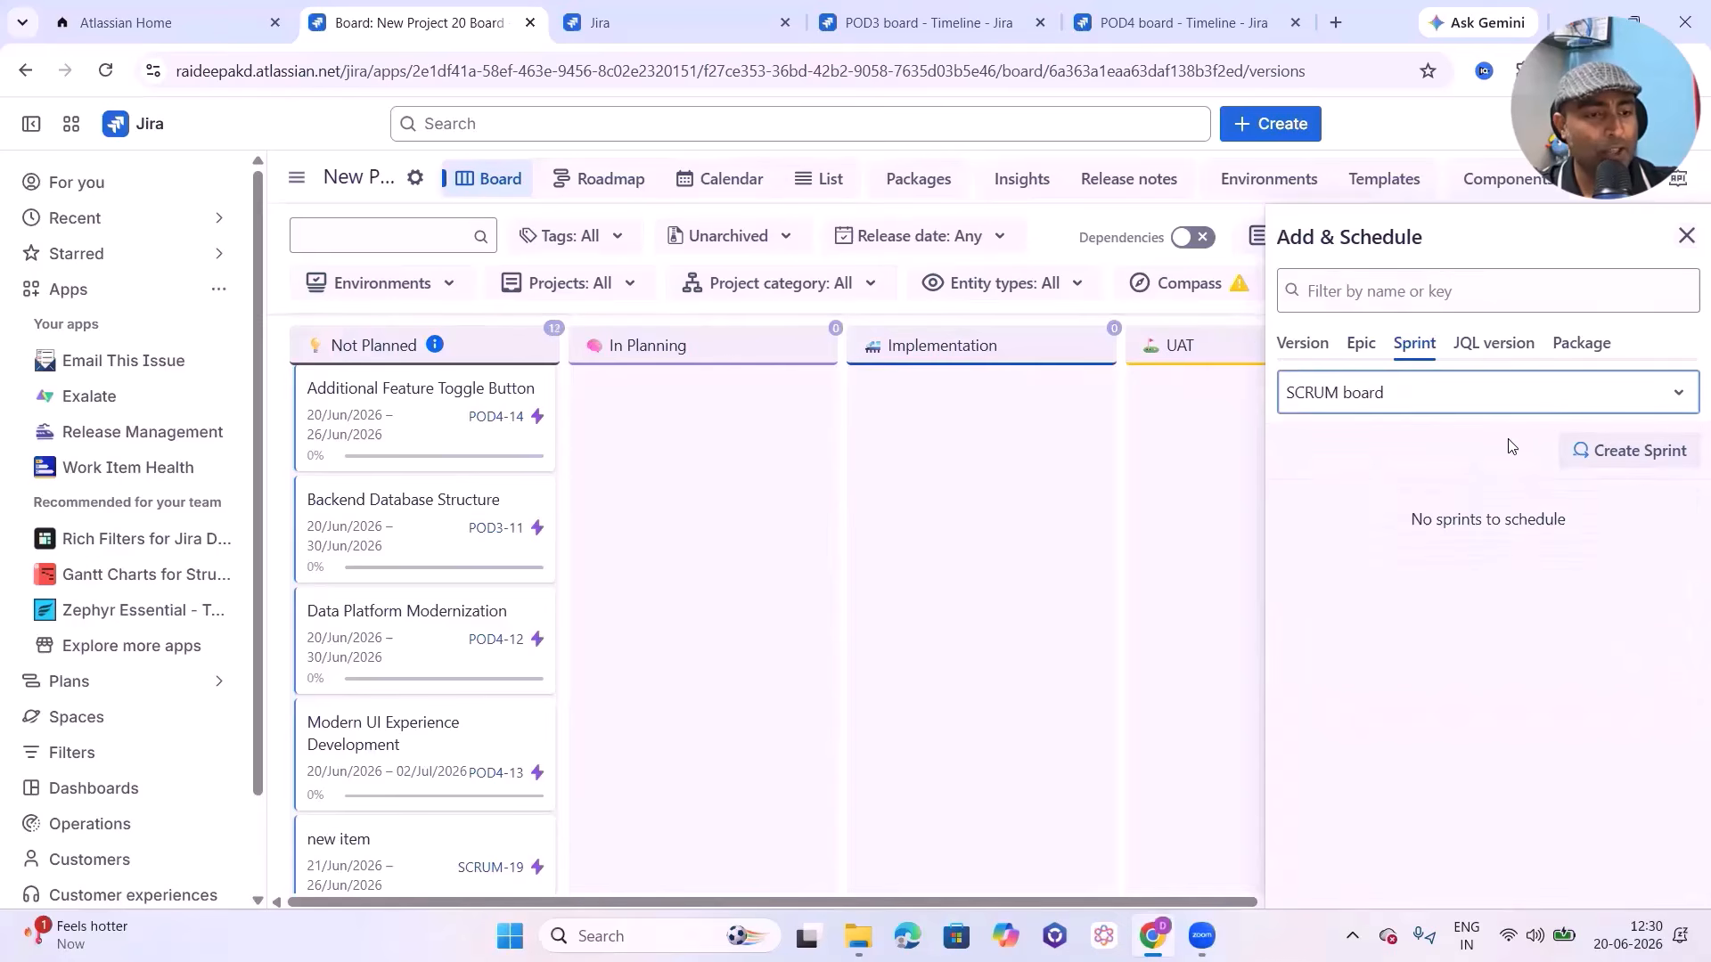
Step: Schedule version R1 with start date 2026/06/20 and release date 2026/07/03, and close the scheduling pane
left_click(1496, 344)
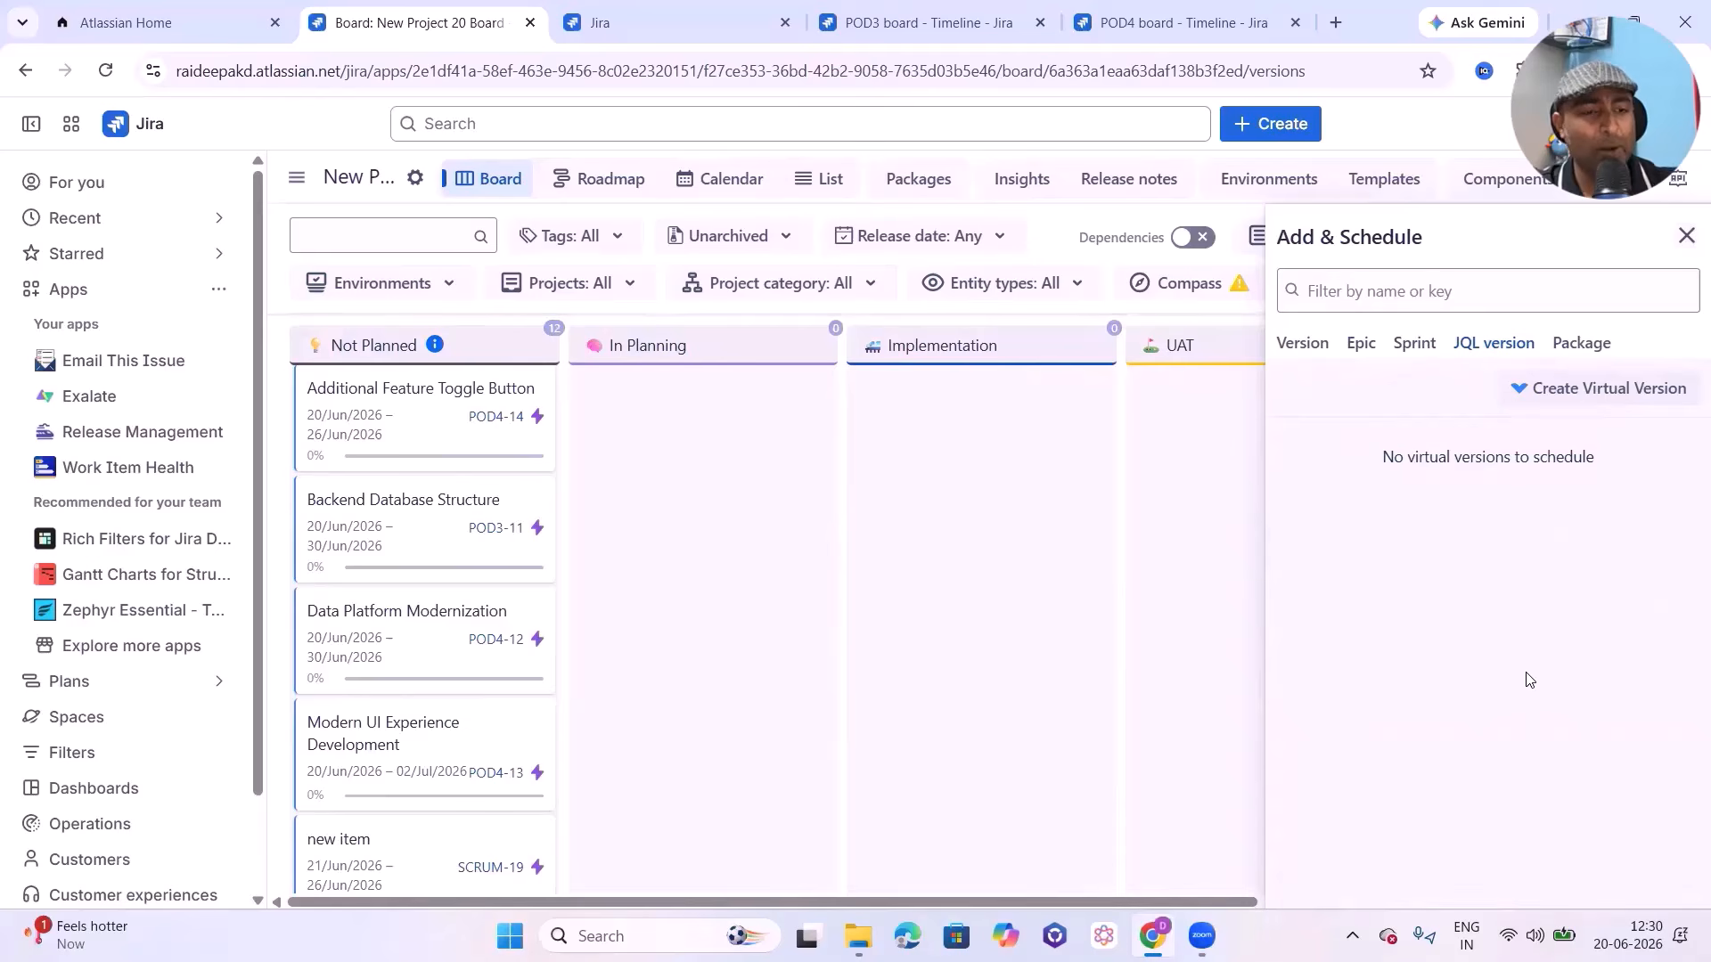
left_click(1409, 354)
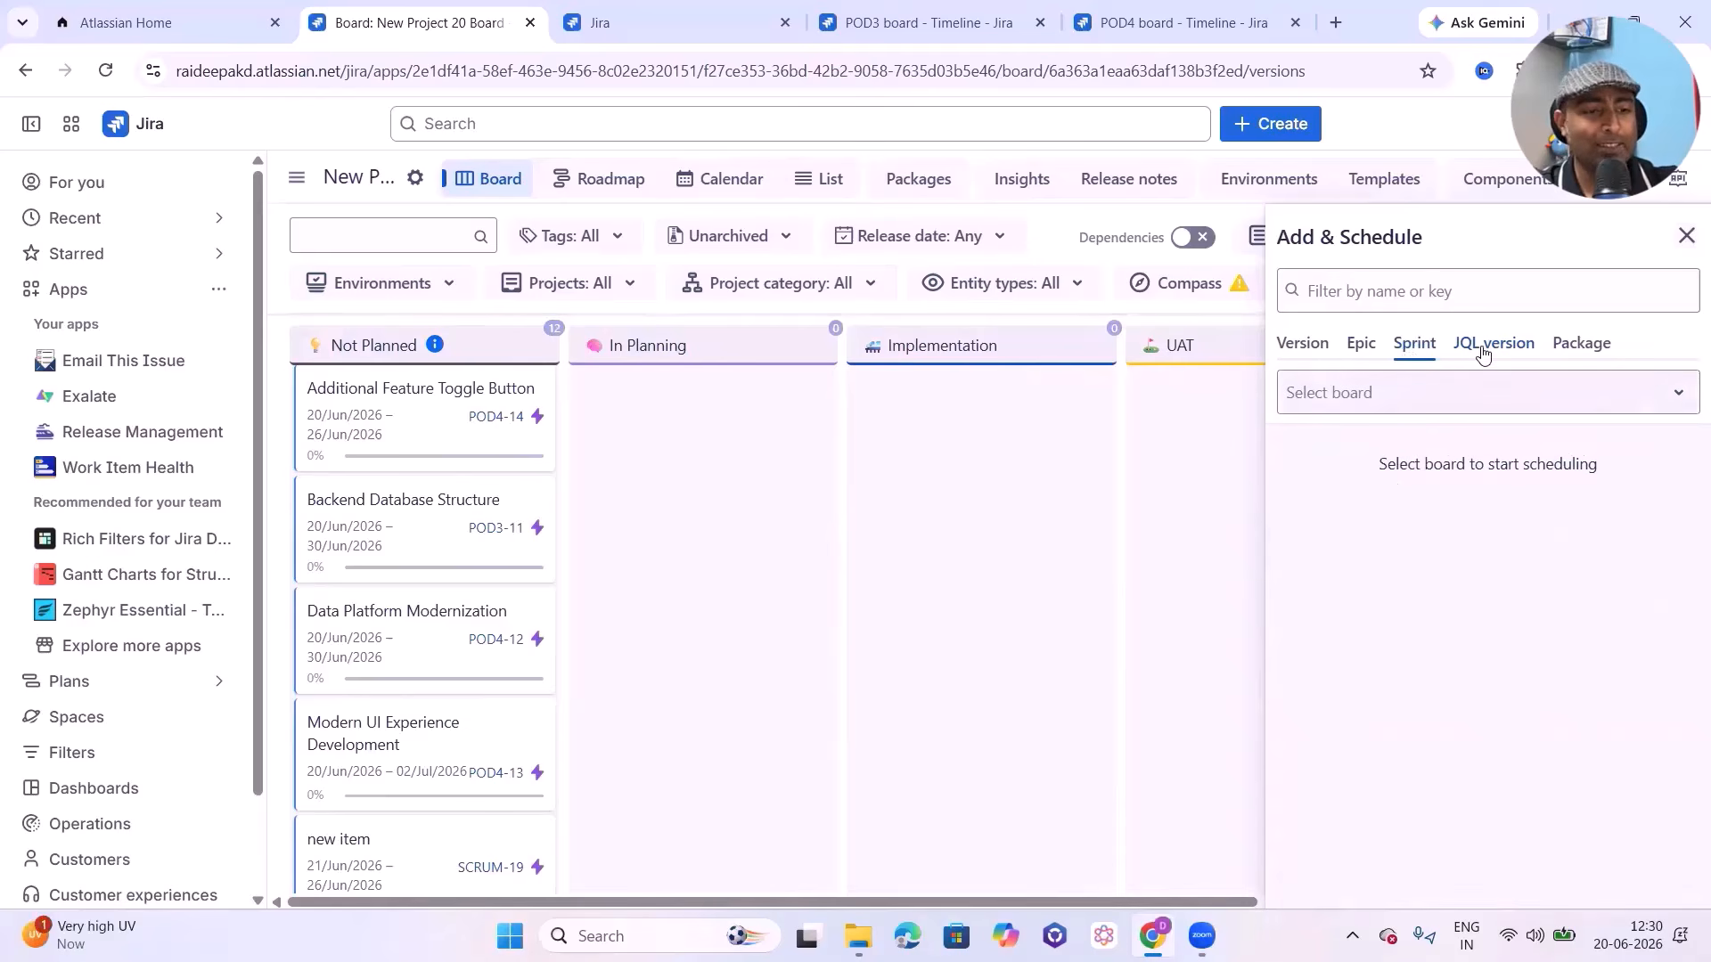
left_click(1300, 358)
left_click(1663, 505)
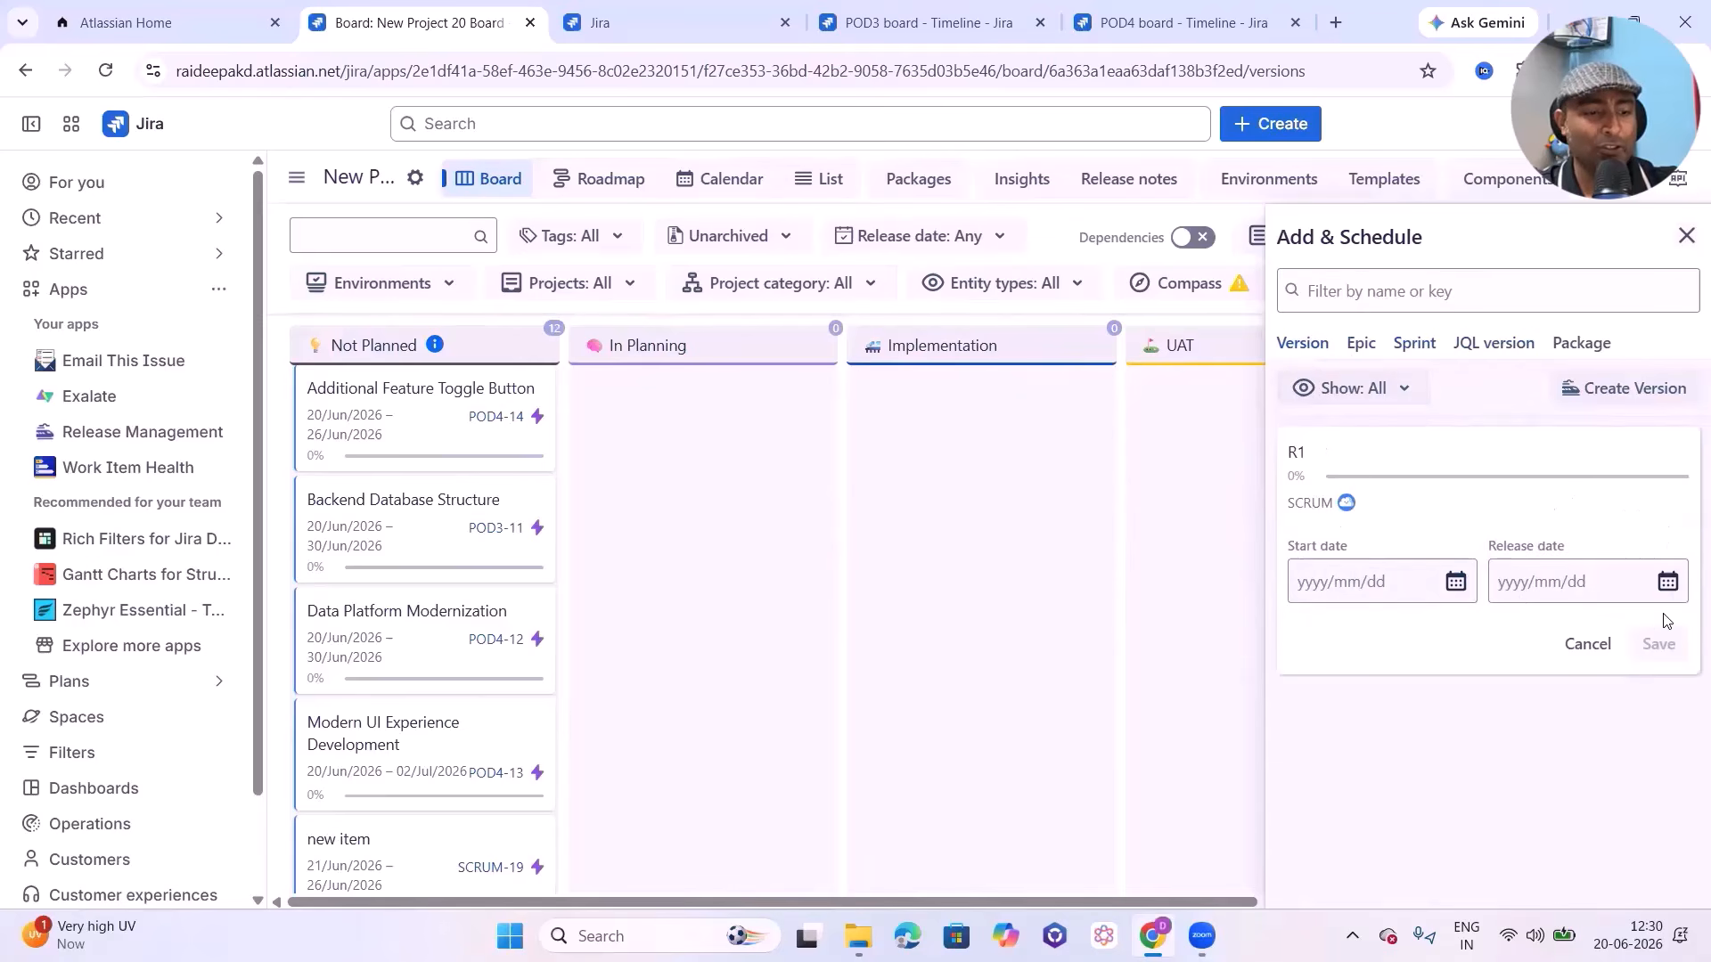
left_click(1456, 581)
left_click(1564, 413)
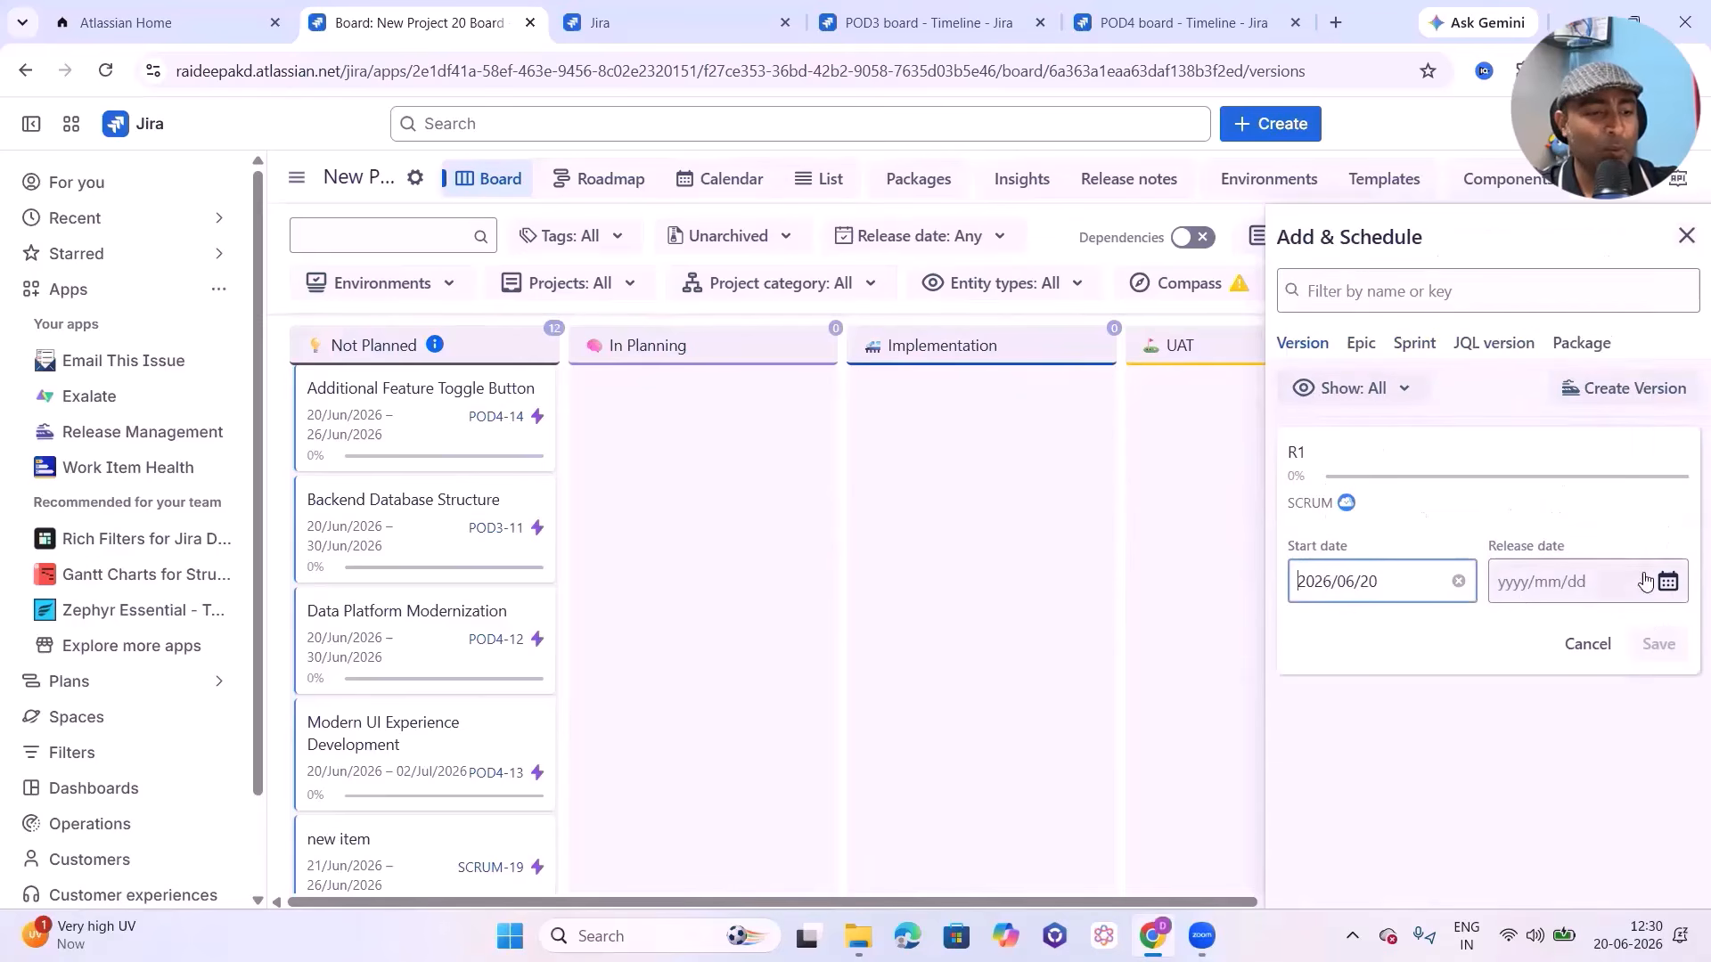
left_click(1600, 568)
left_click(1571, 481)
left_click(1659, 643)
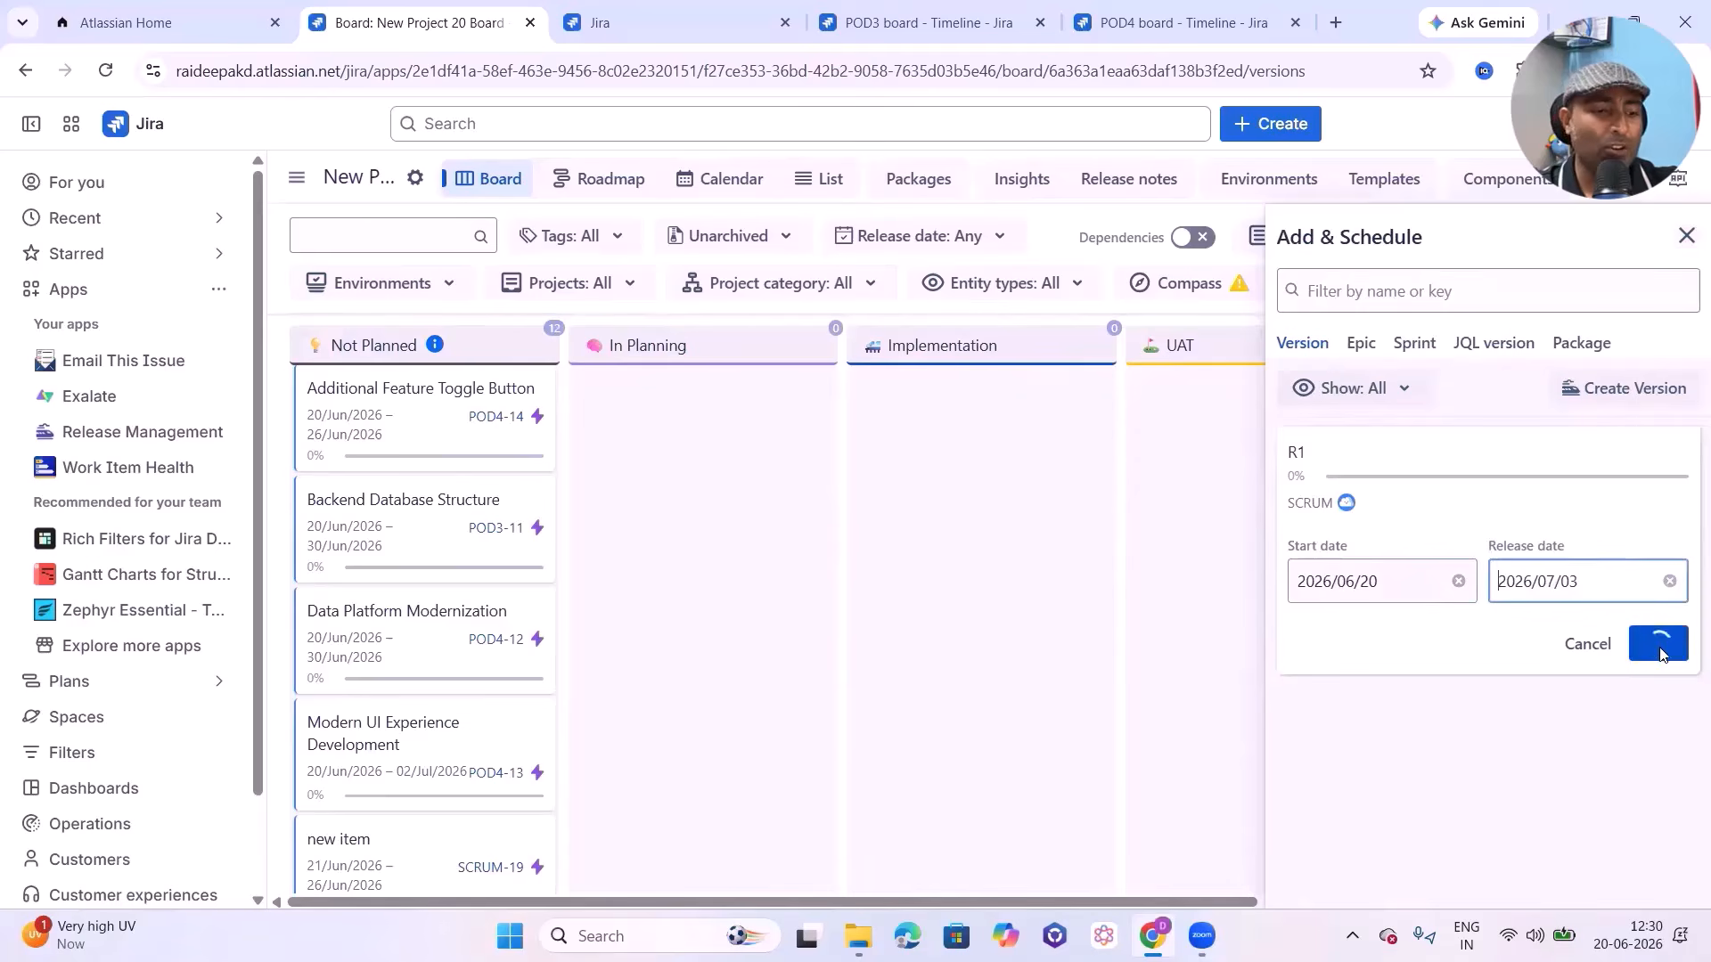
left_click(1686, 236)
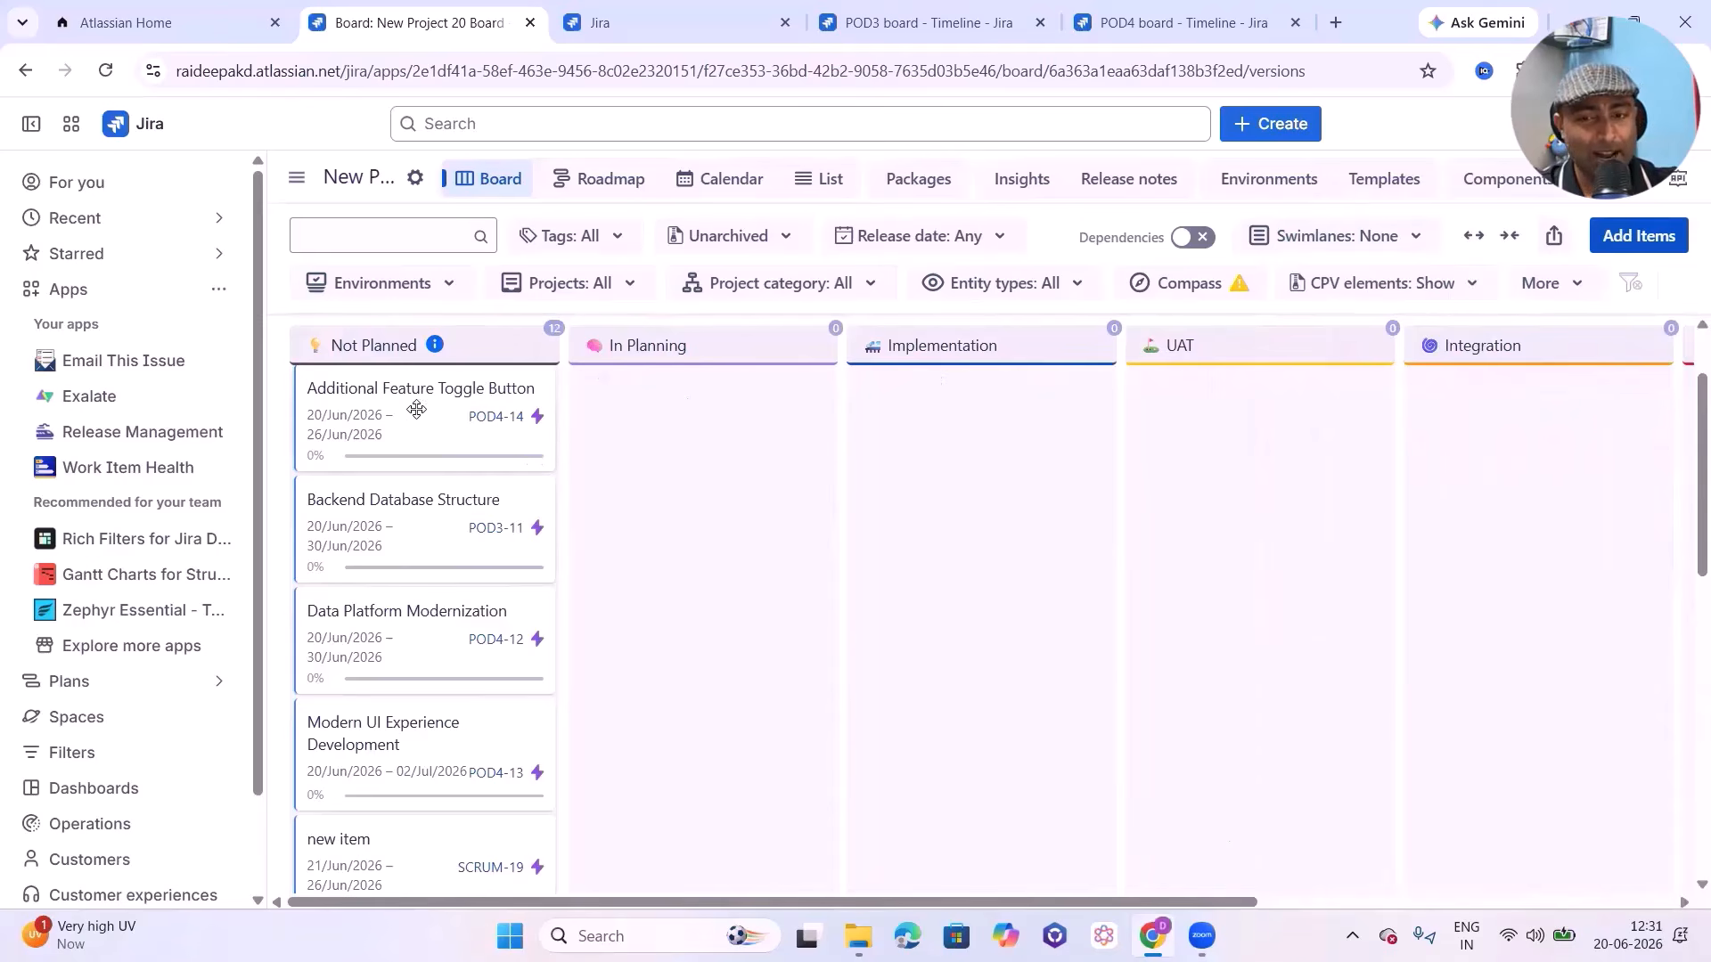
Step: Move the Additional Feature Toggle Button card to In Planning and the R1 card to Implementation
left_click_drag(396, 404, 755, 436)
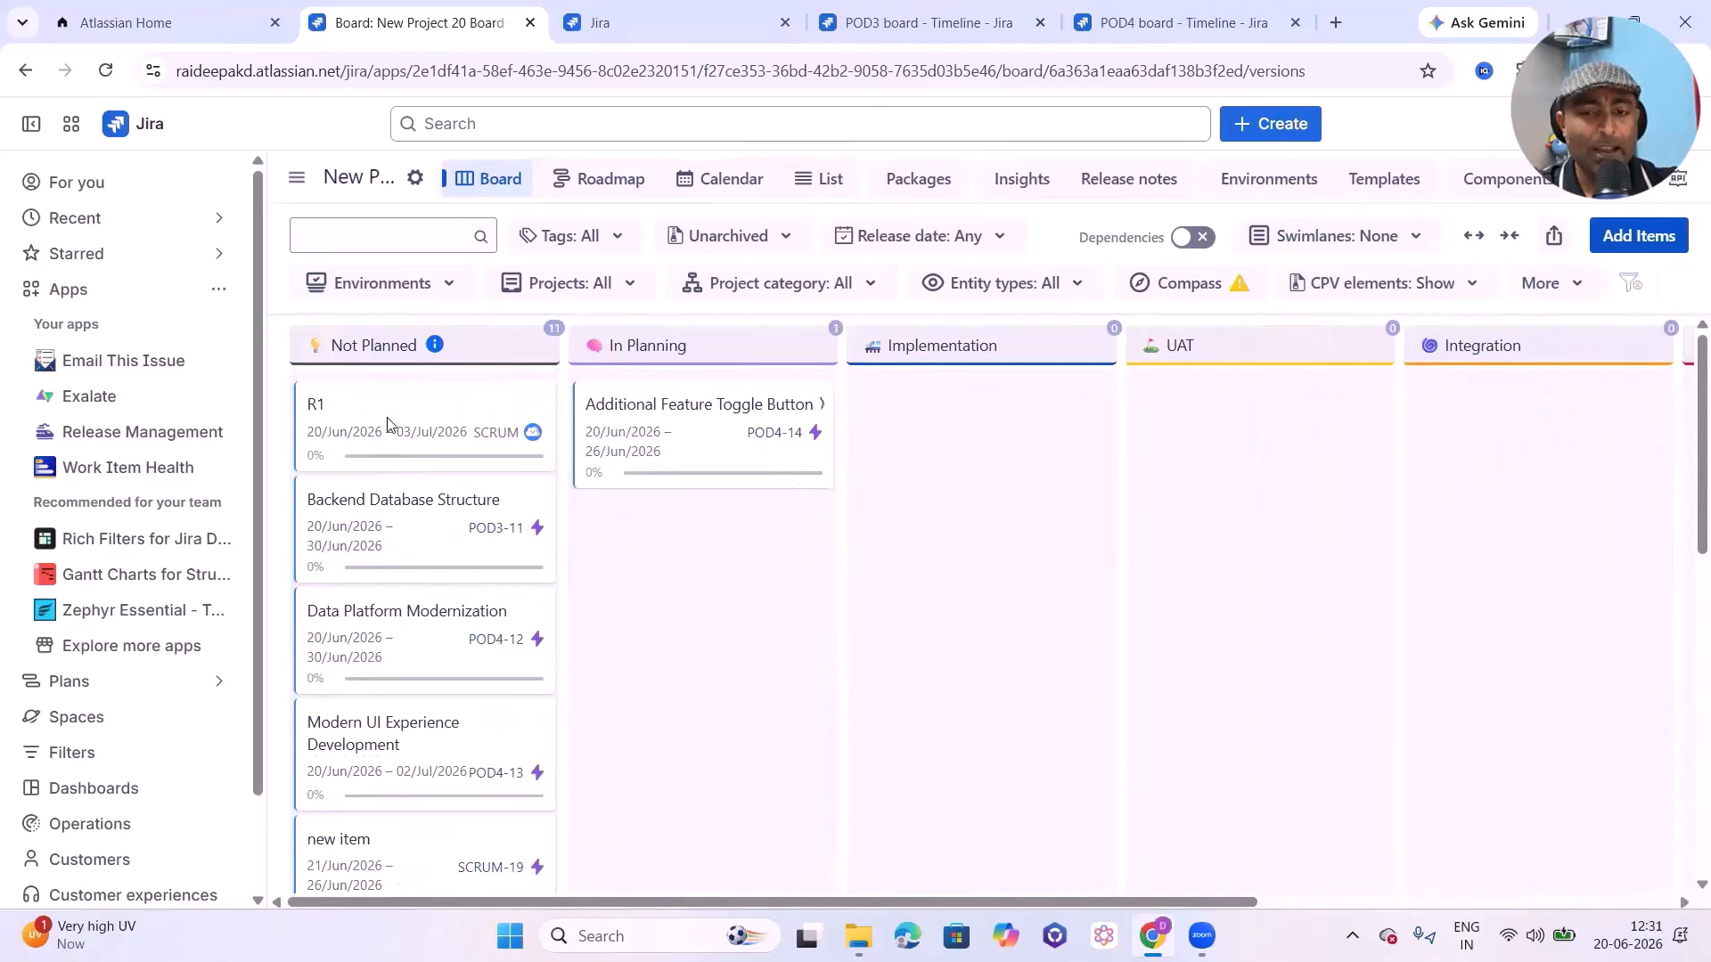
left_click_drag(390, 424, 1011, 408)
left_click(1314, 795)
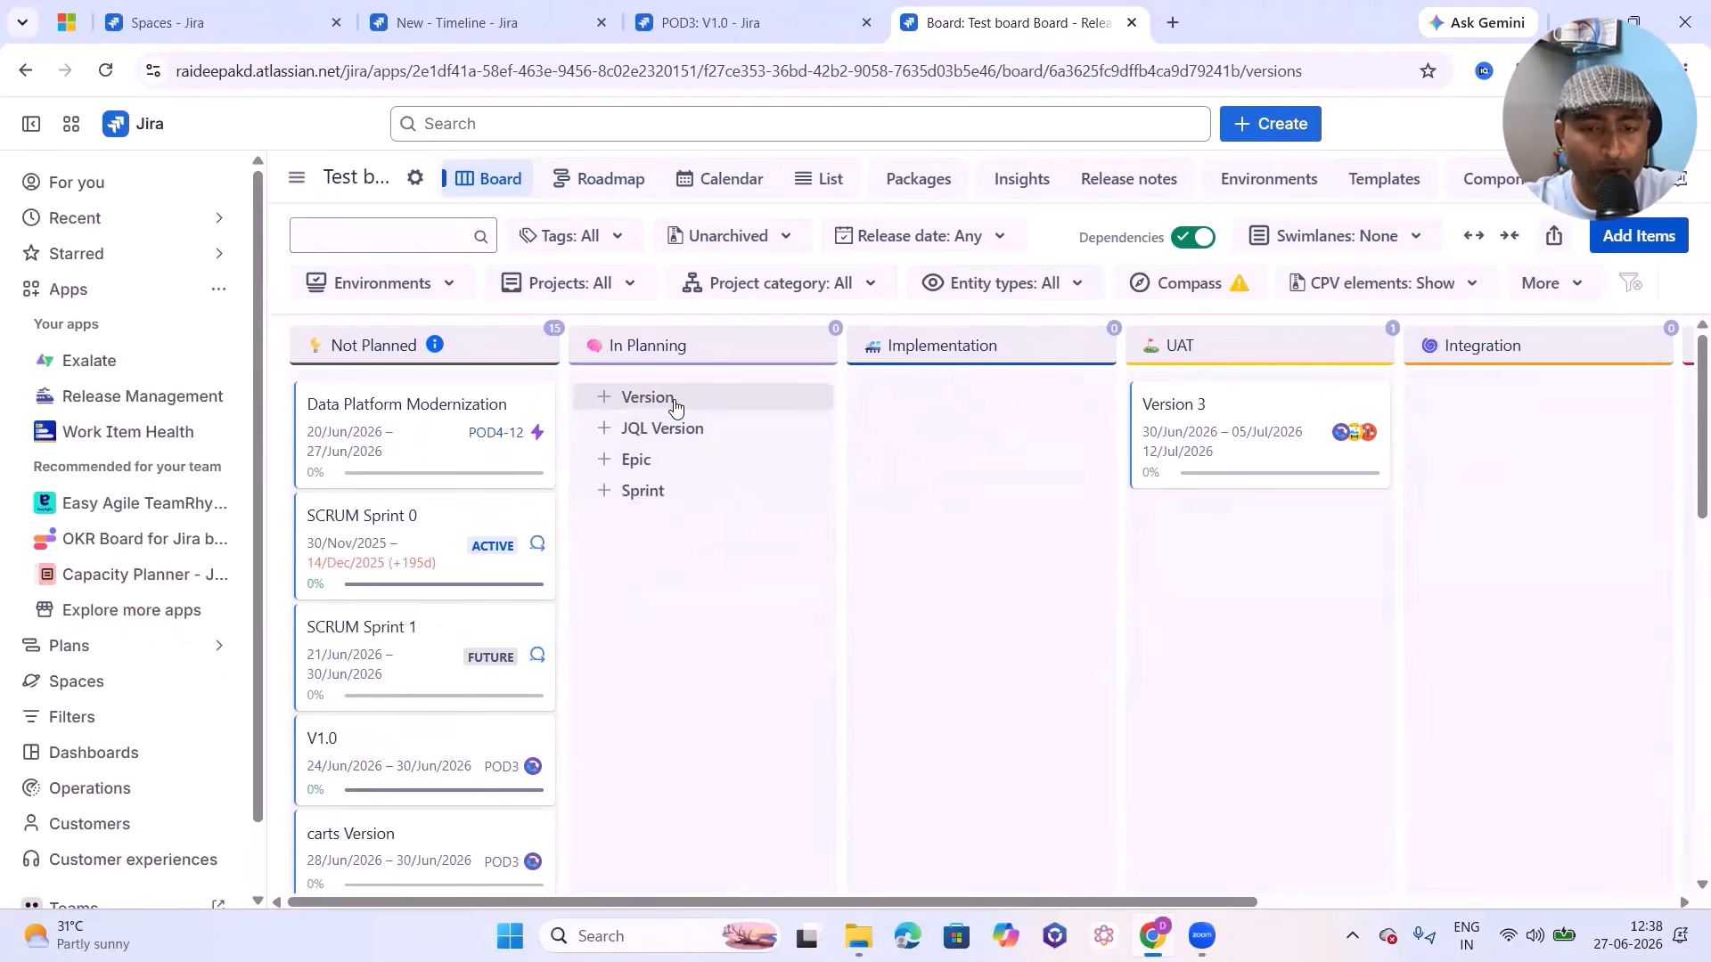
Step: Start a new version in the In Planning column and assign it to POD3, POD4, Social Media and the remaining listed project
left_click(675, 398)
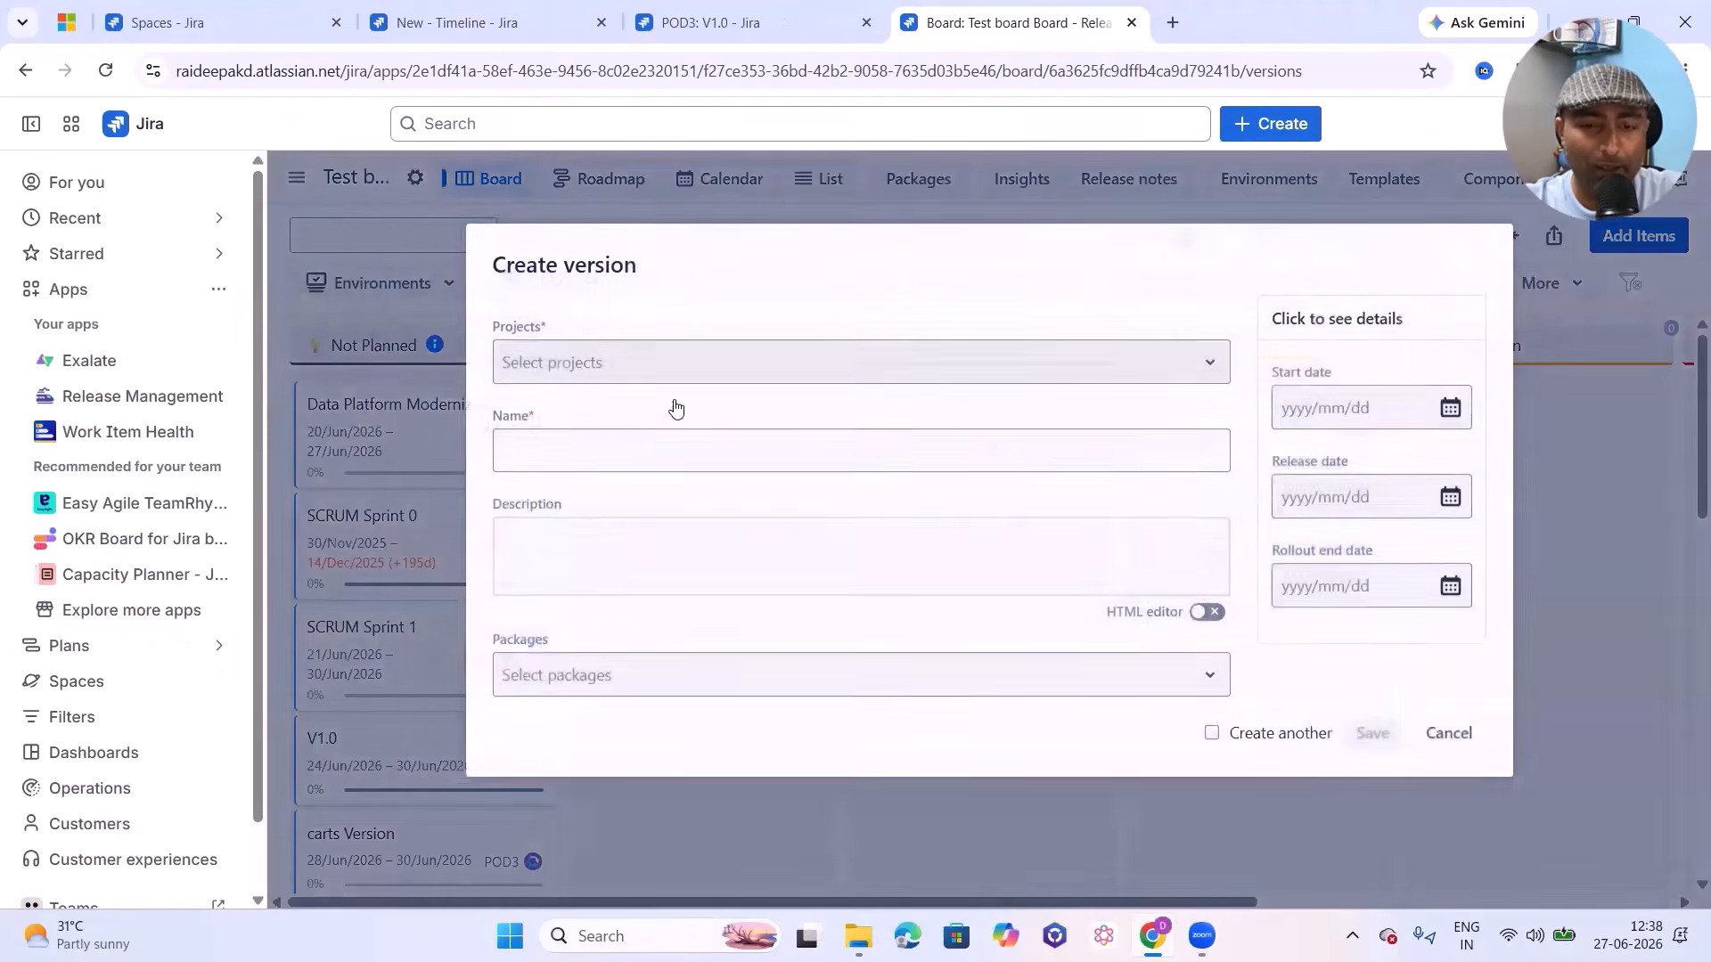
left_click(854, 367)
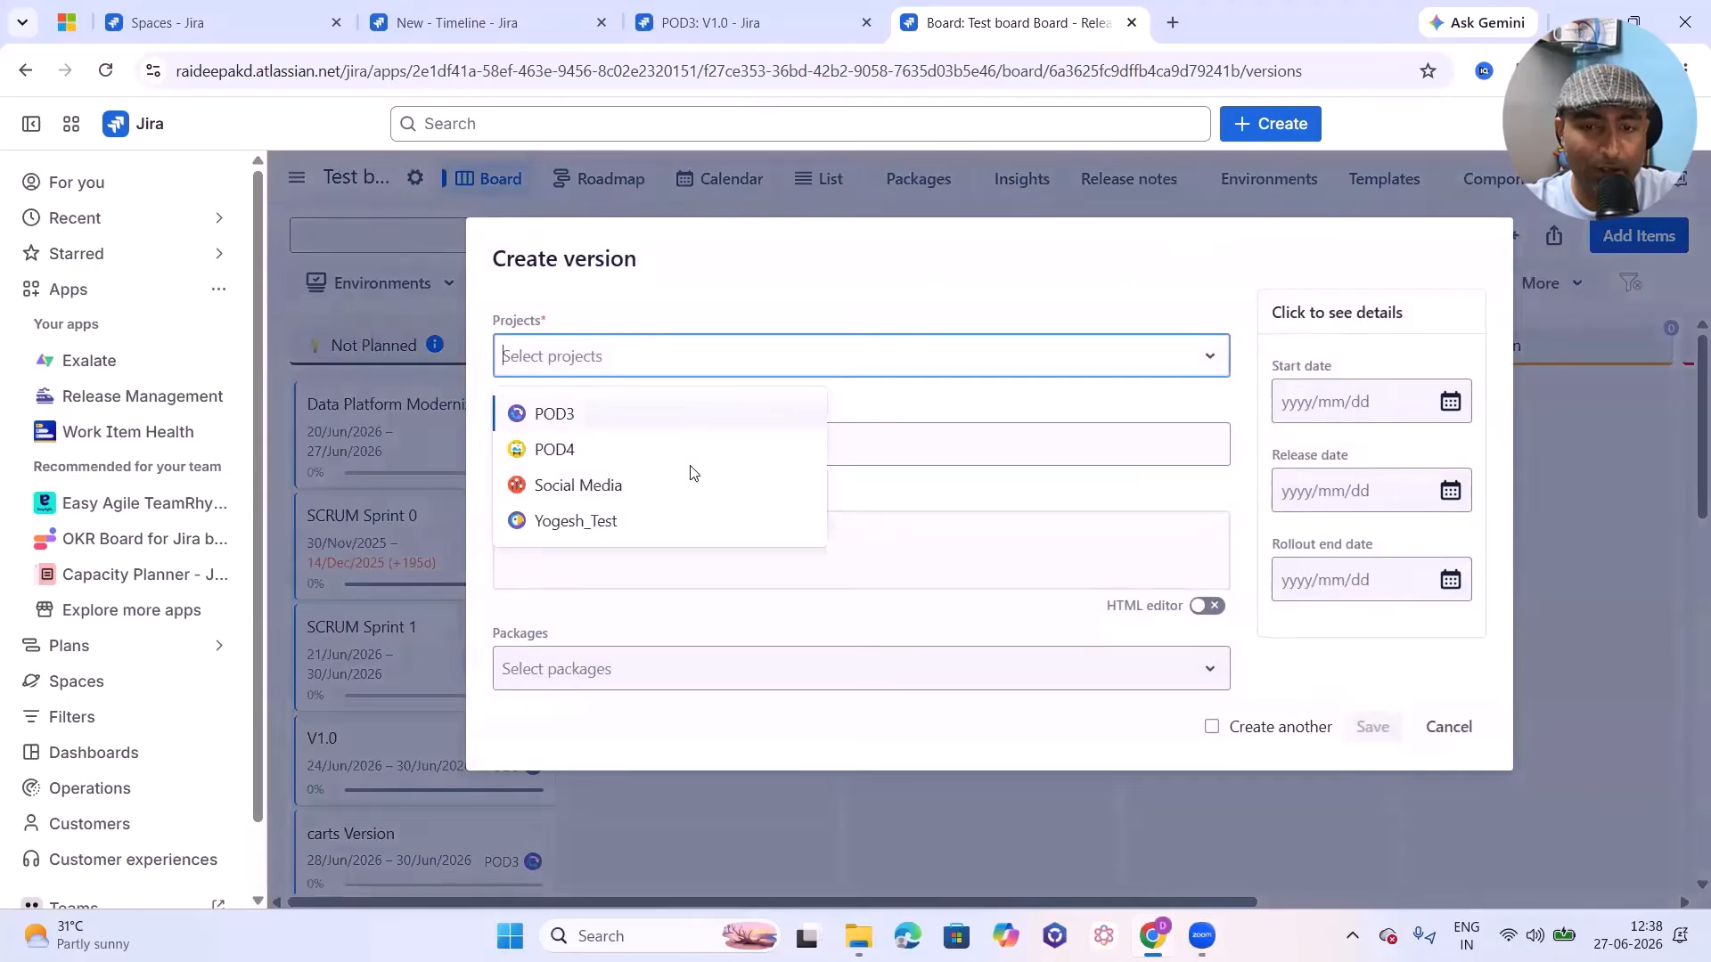
left_click(595, 417)
left_click(995, 375)
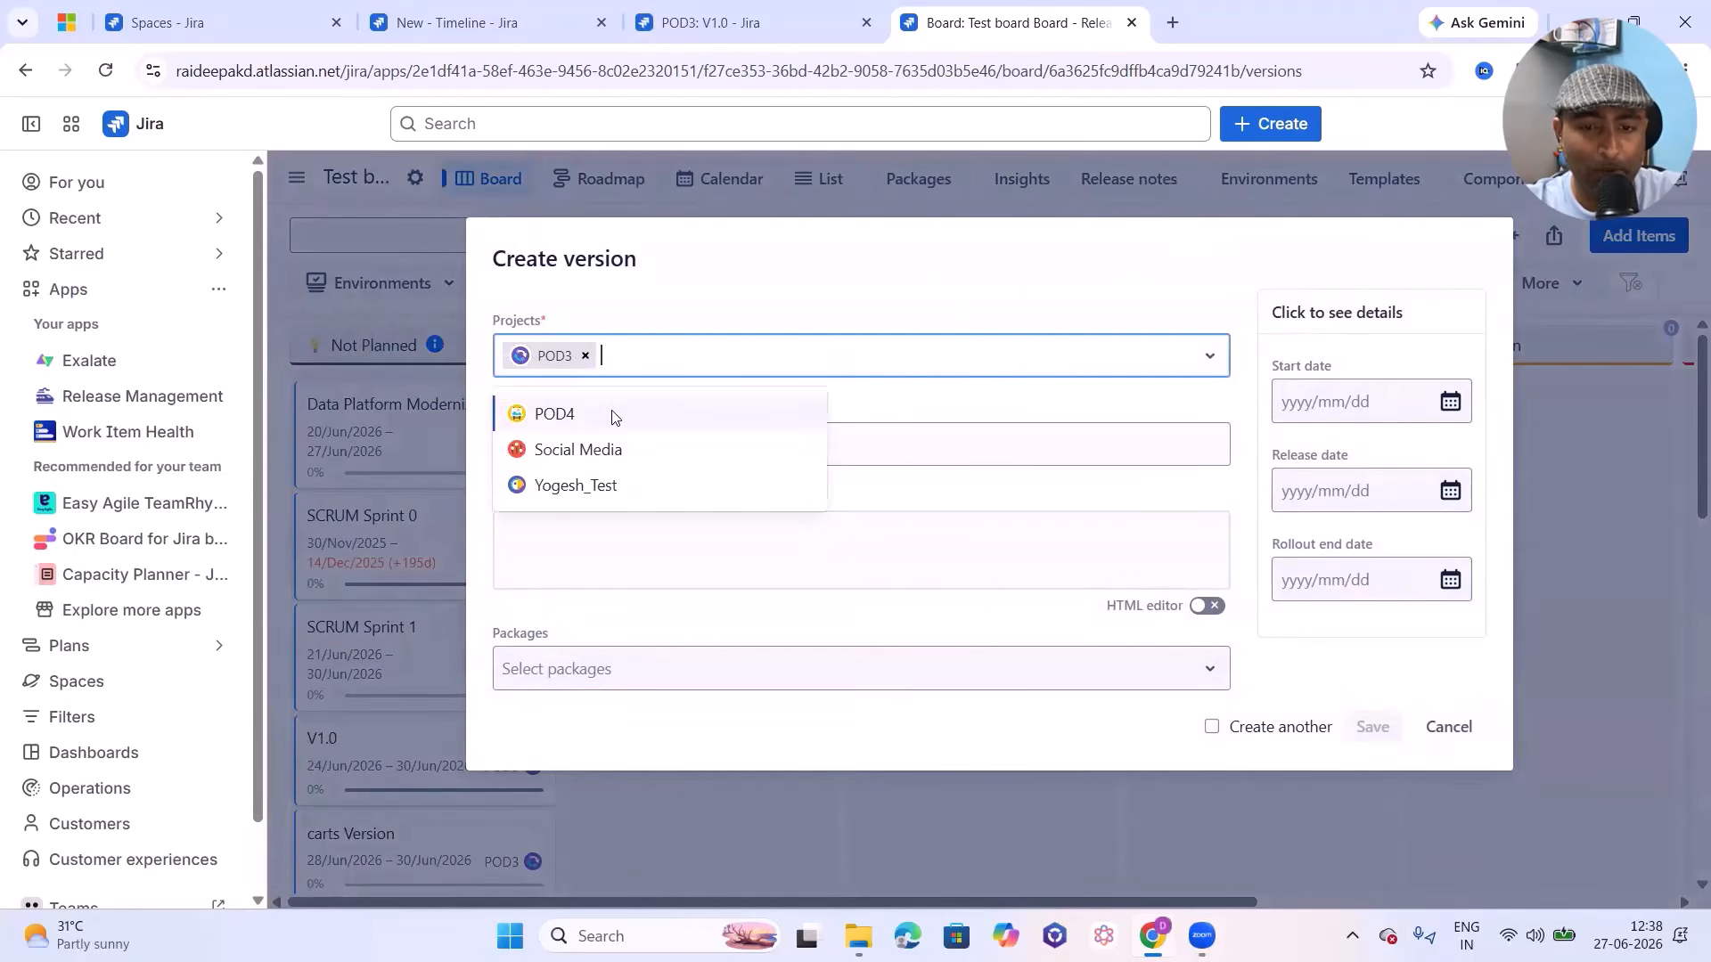
left_click(610, 417)
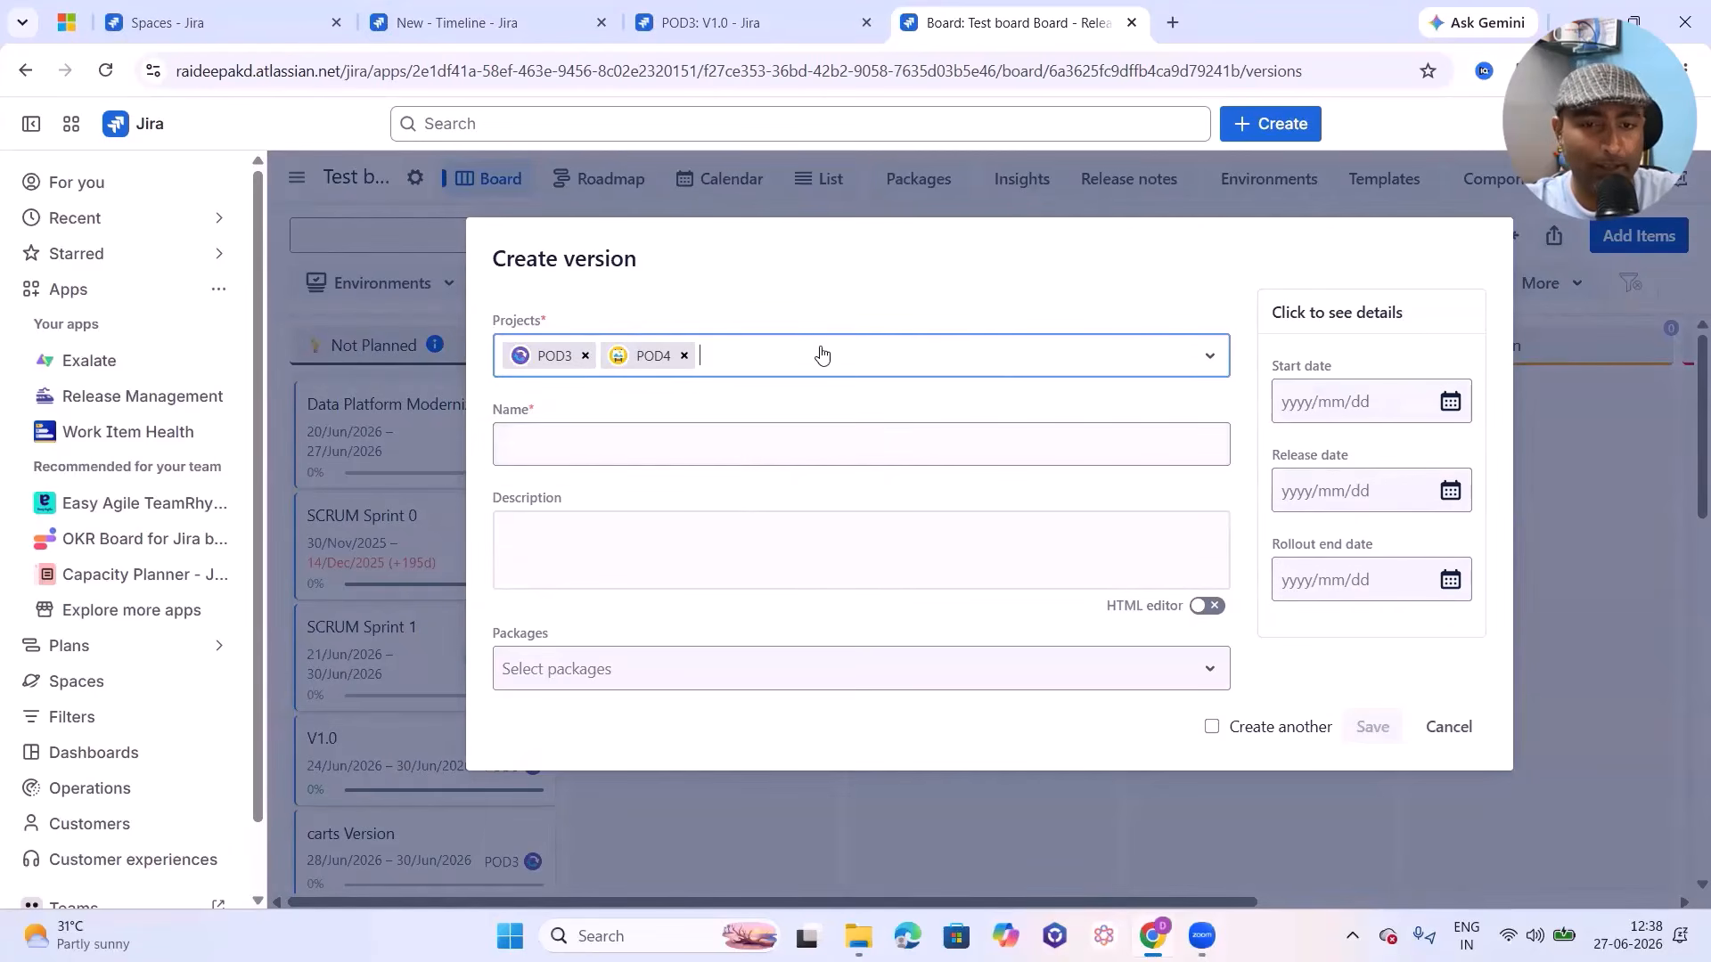
left_click(634, 365)
left_click(638, 411)
left_click(971, 352)
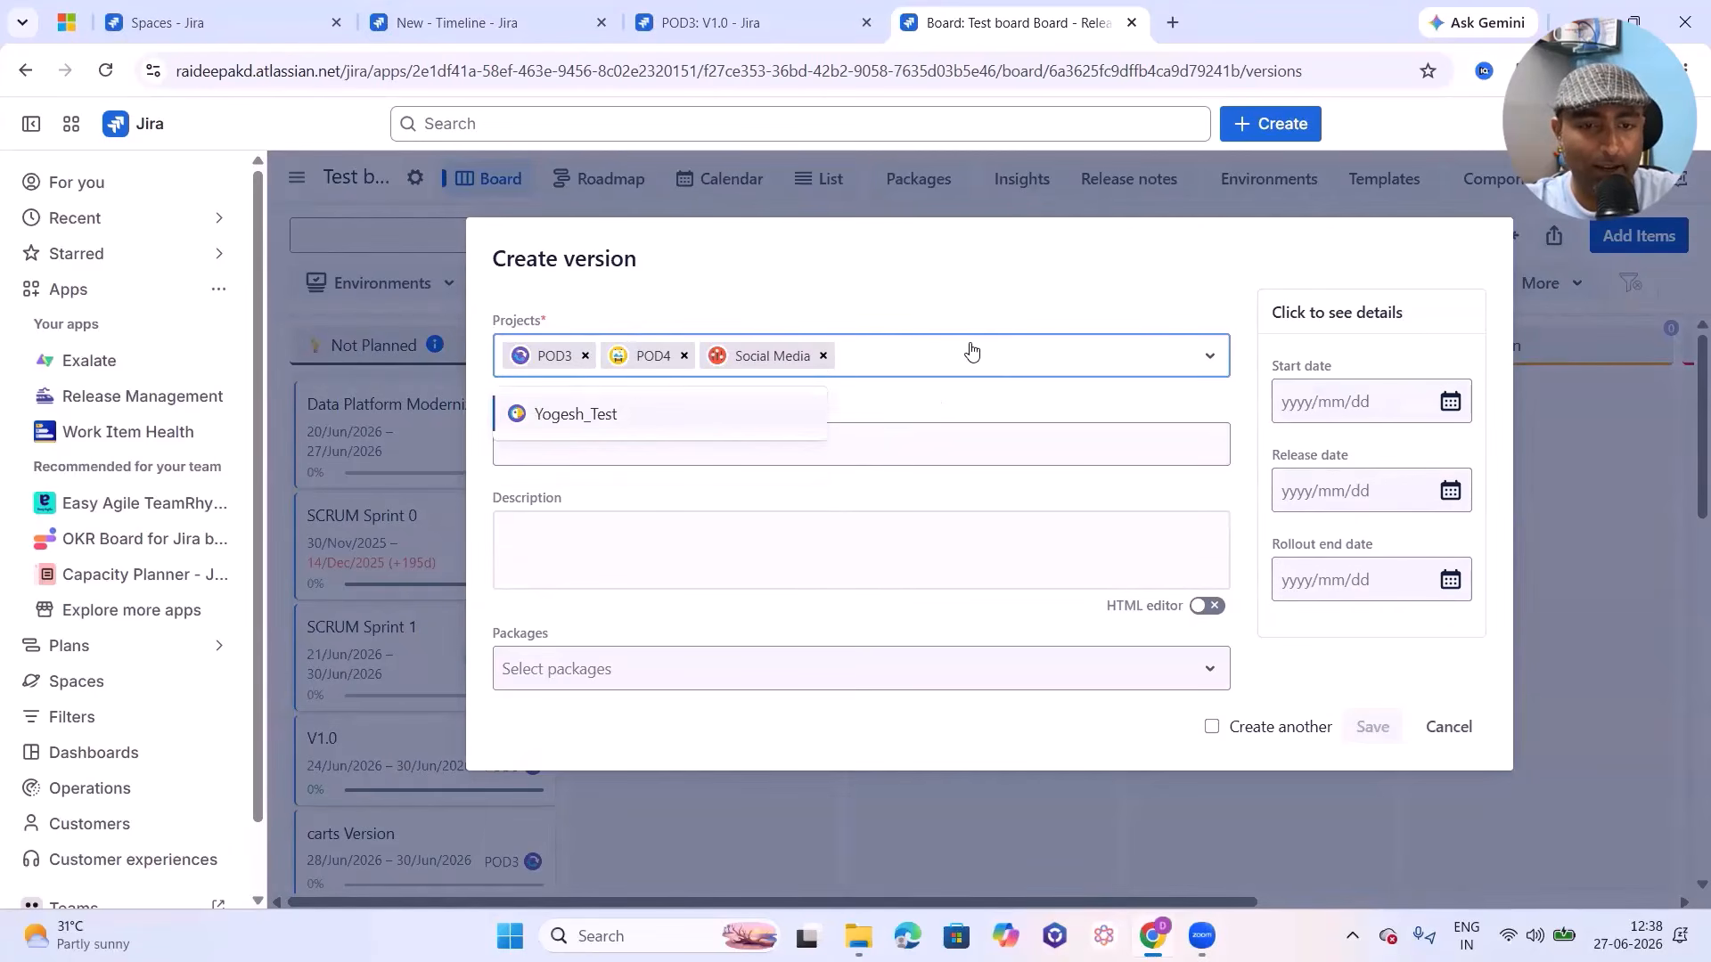
left_click(613, 420)
Step: Name the new version V2.0 and assign it to the Production Movement package
left_click(576, 441)
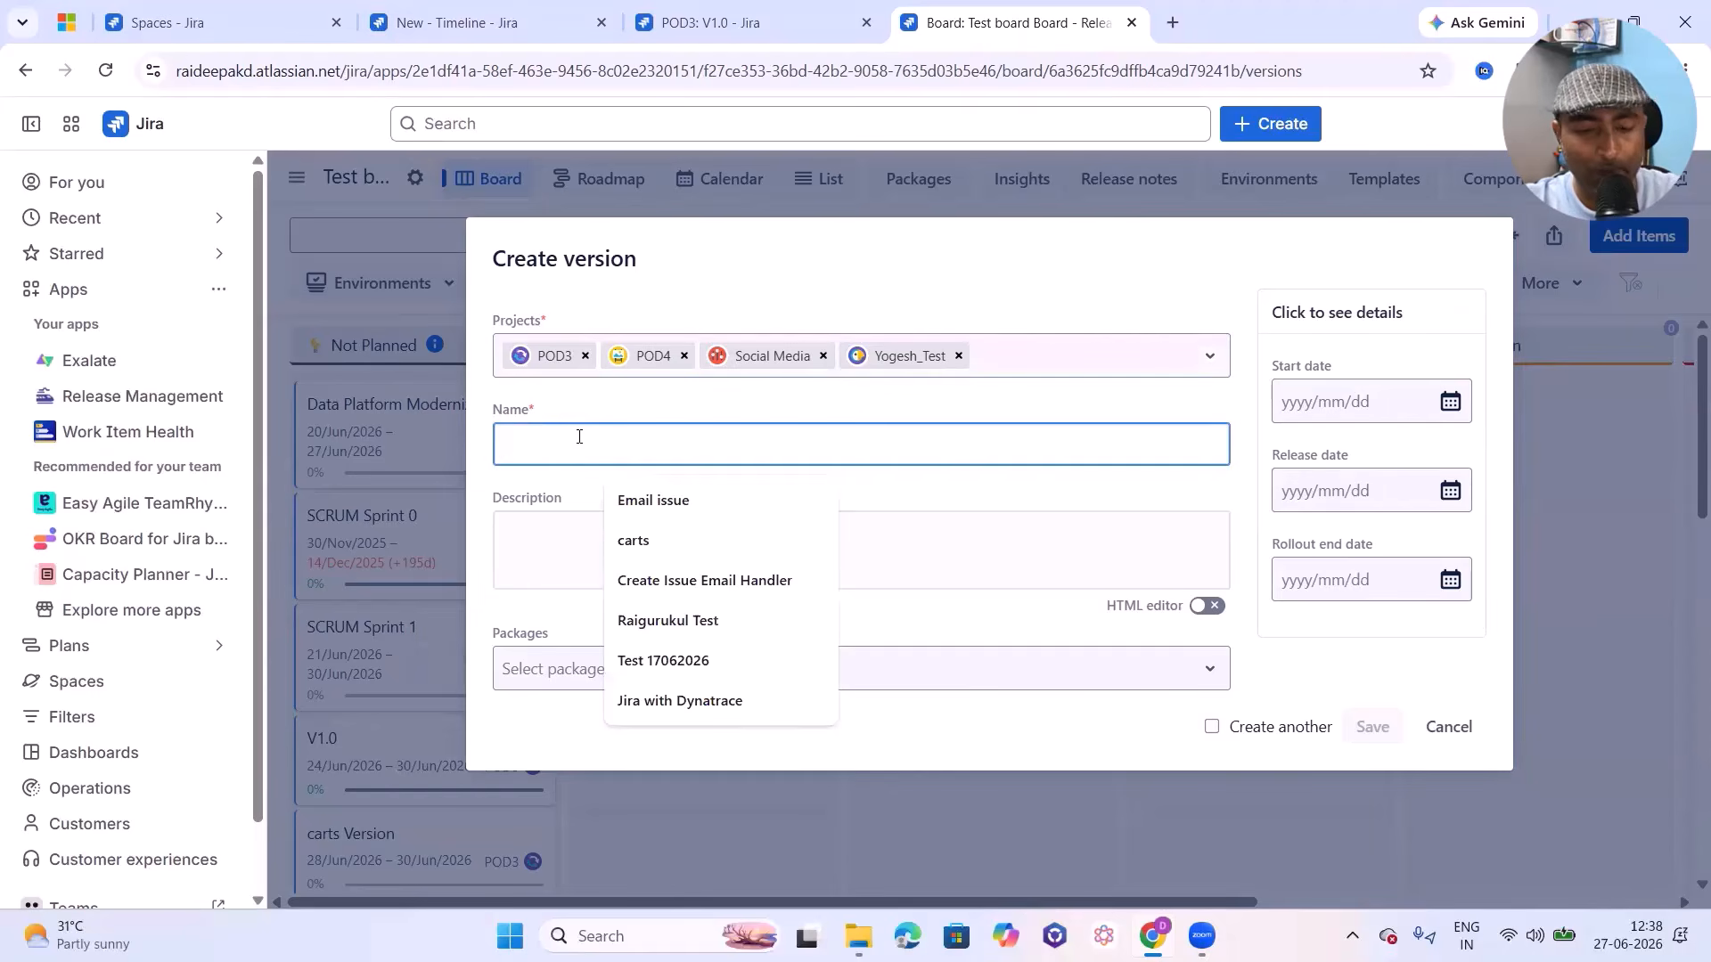
type("V")
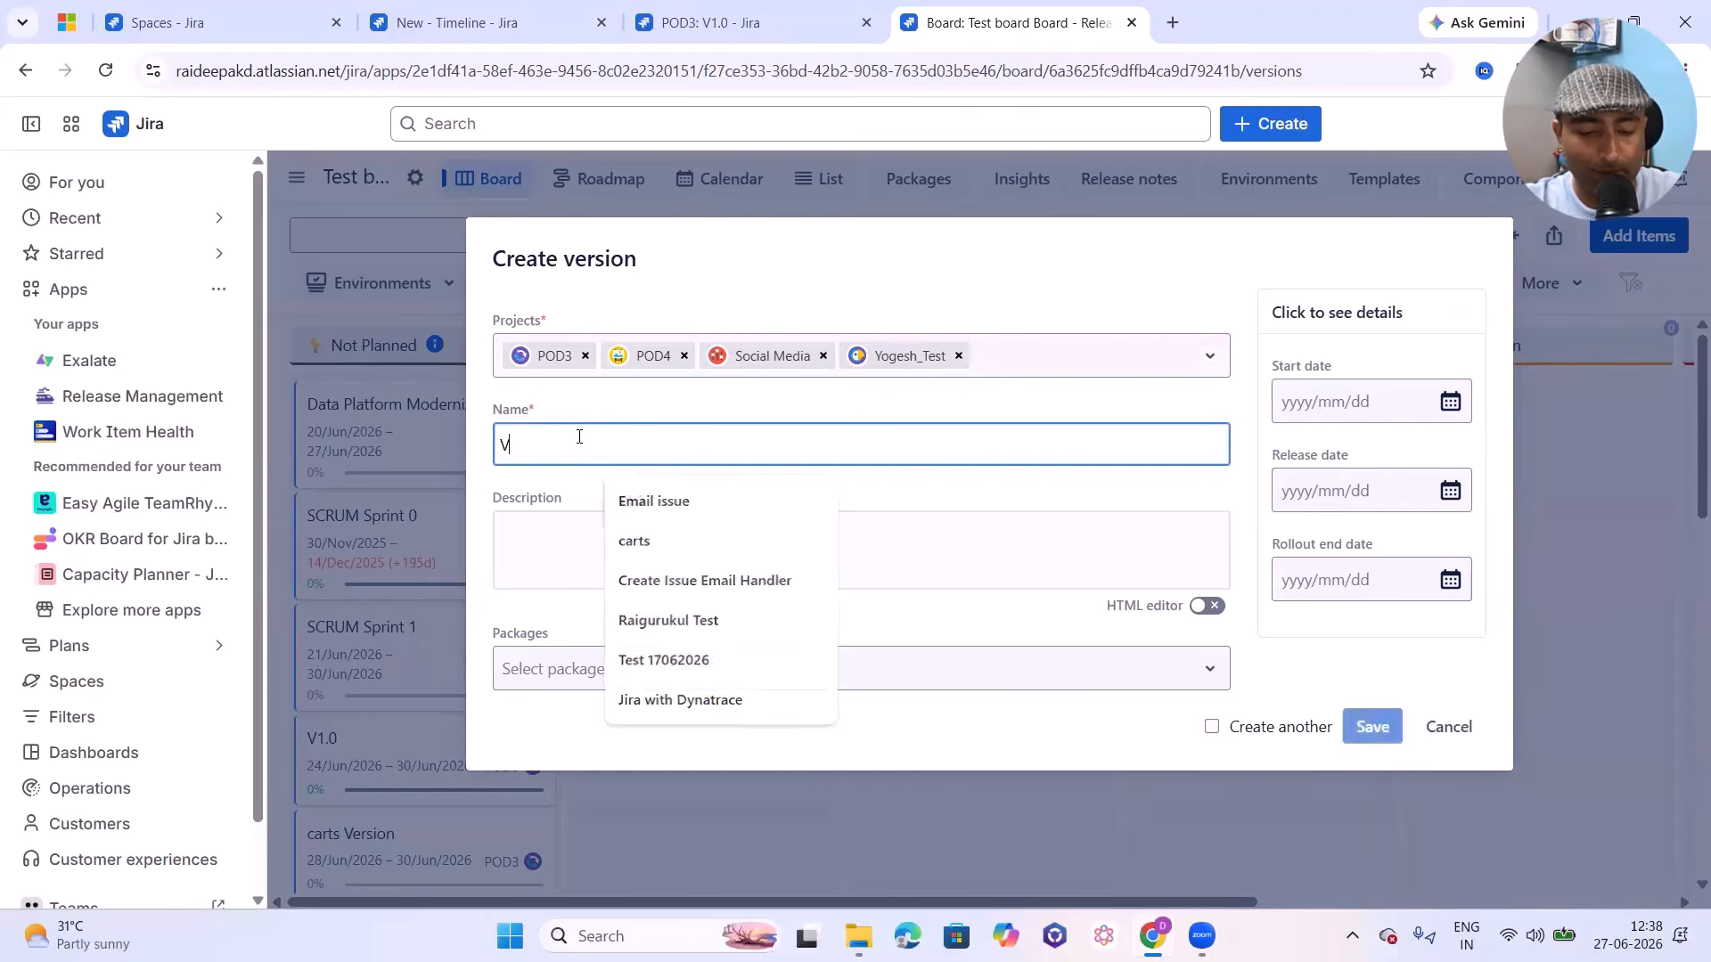
type("2")
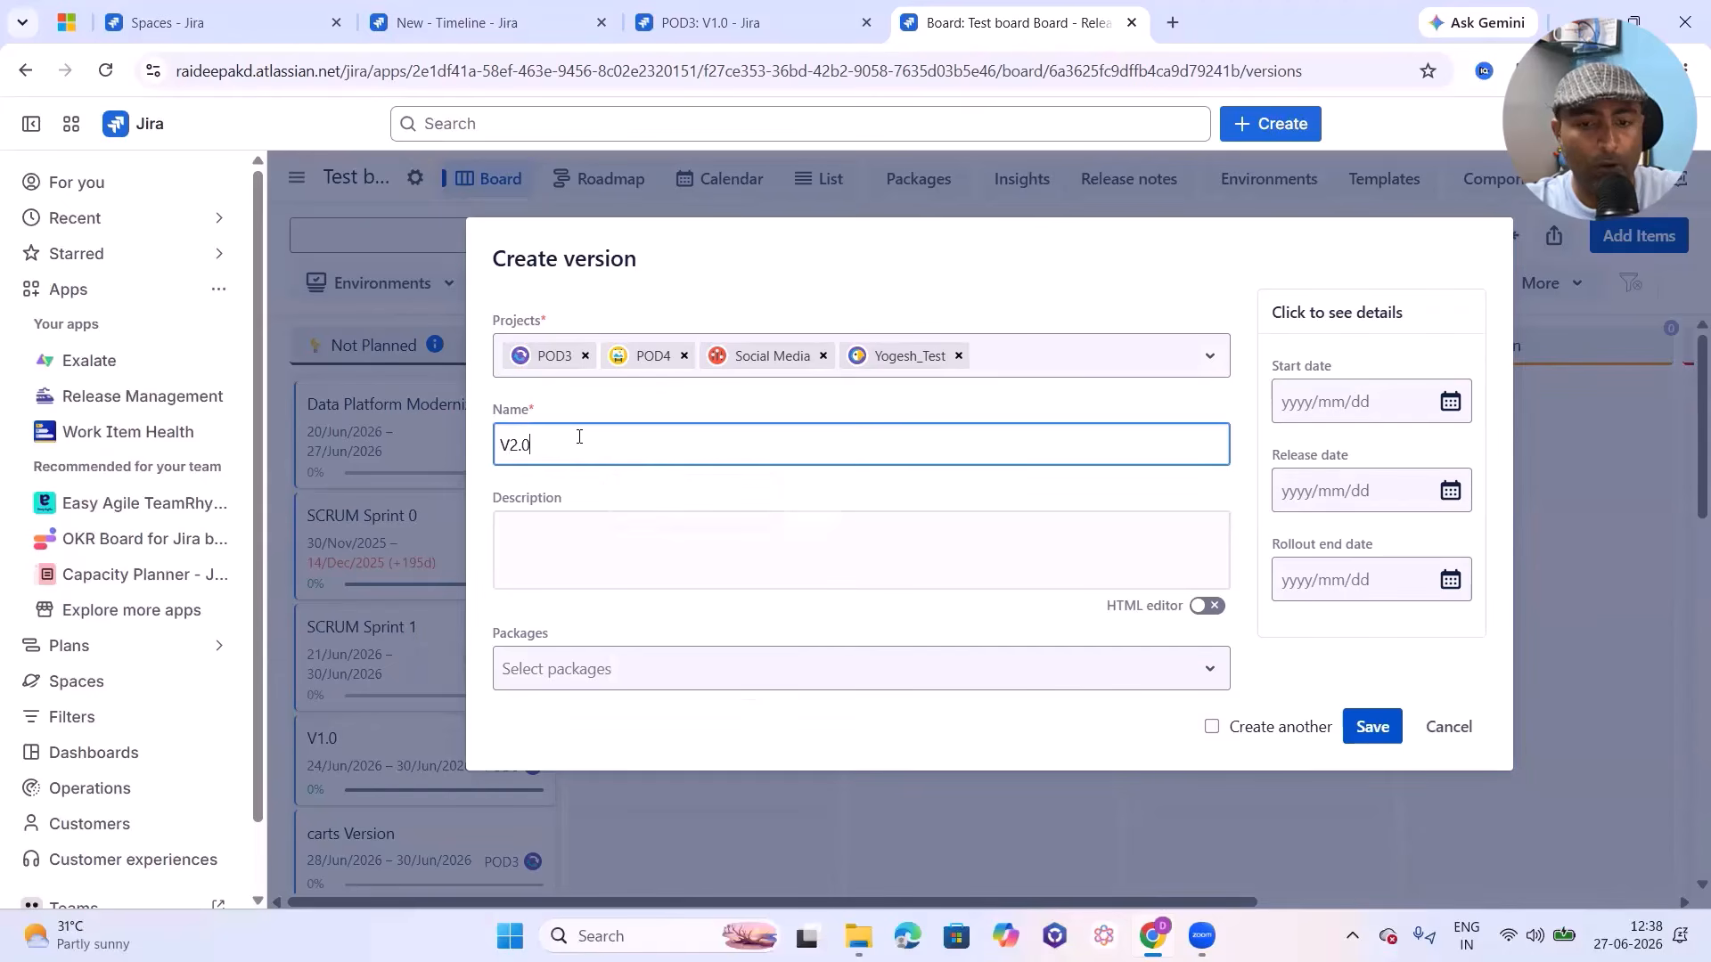
left_click(645, 567)
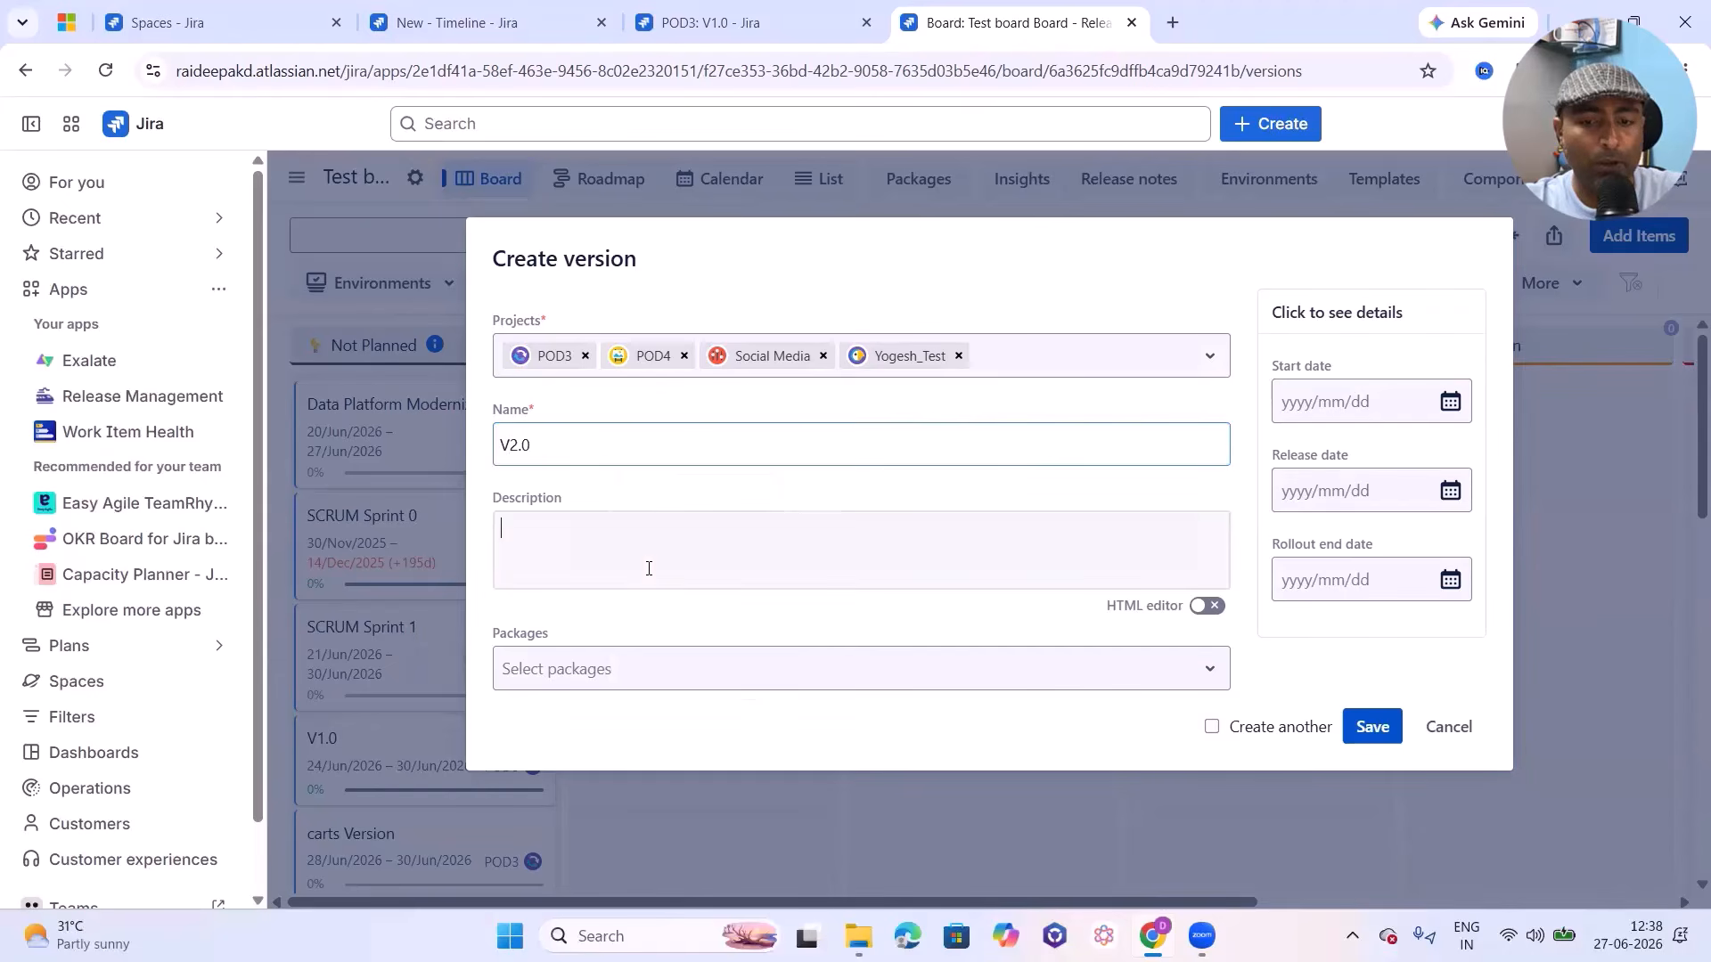
left_click(586, 678)
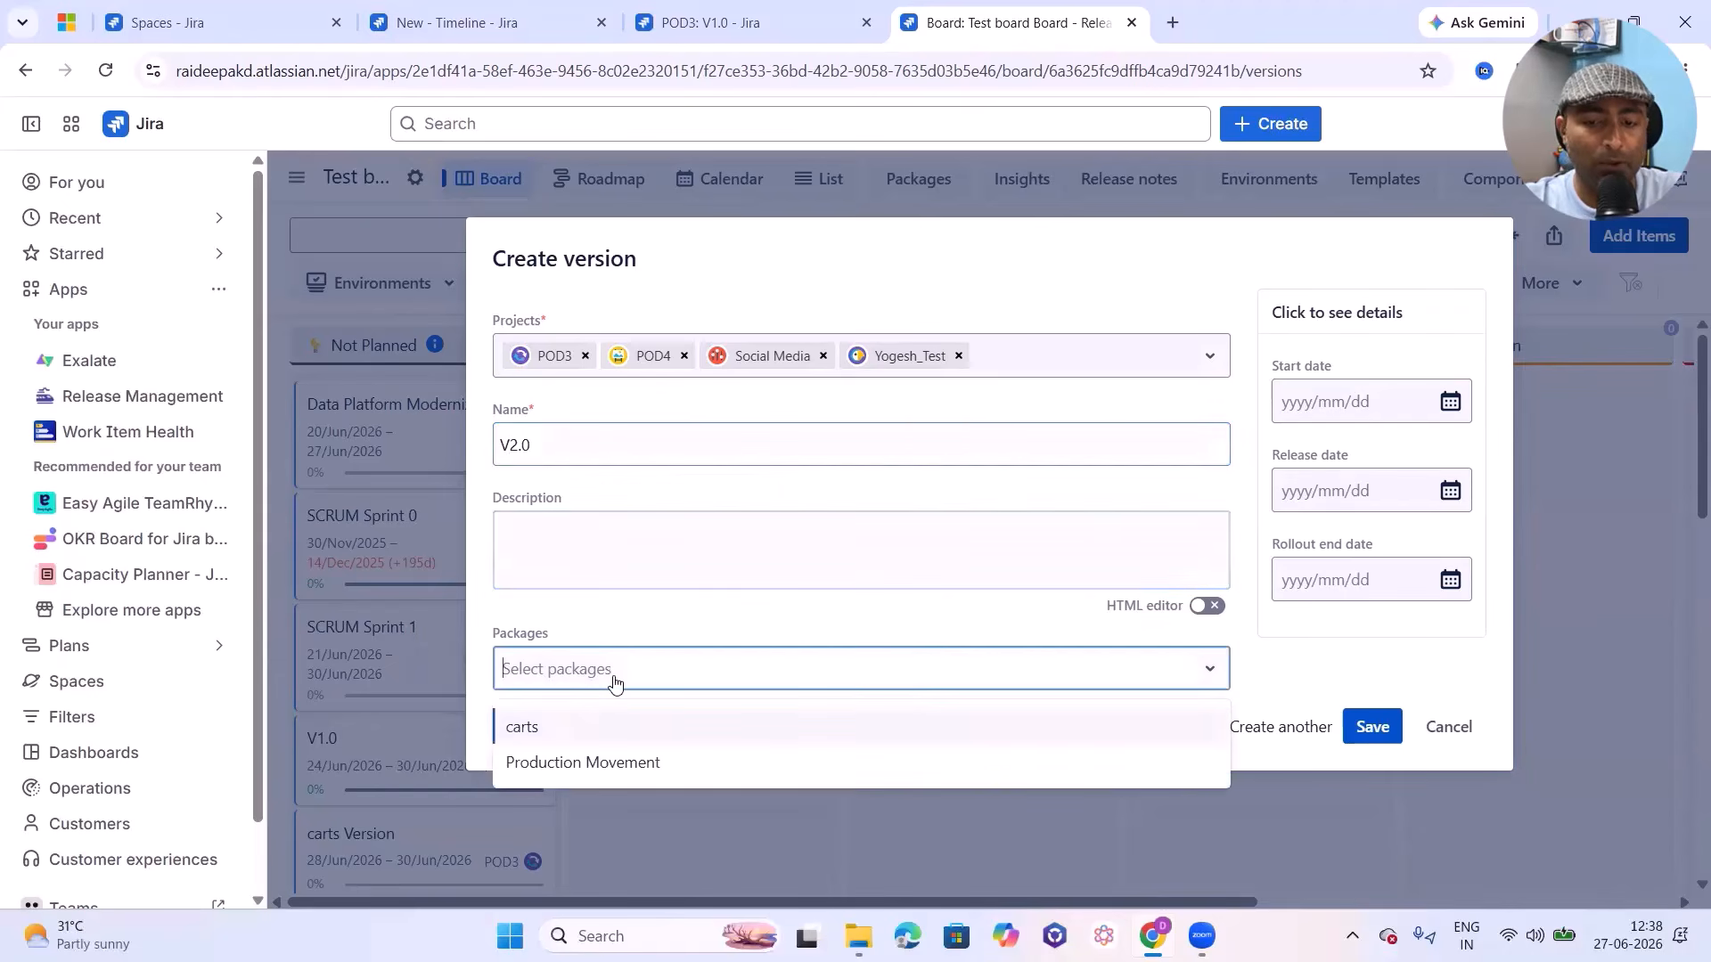
left_click(566, 765)
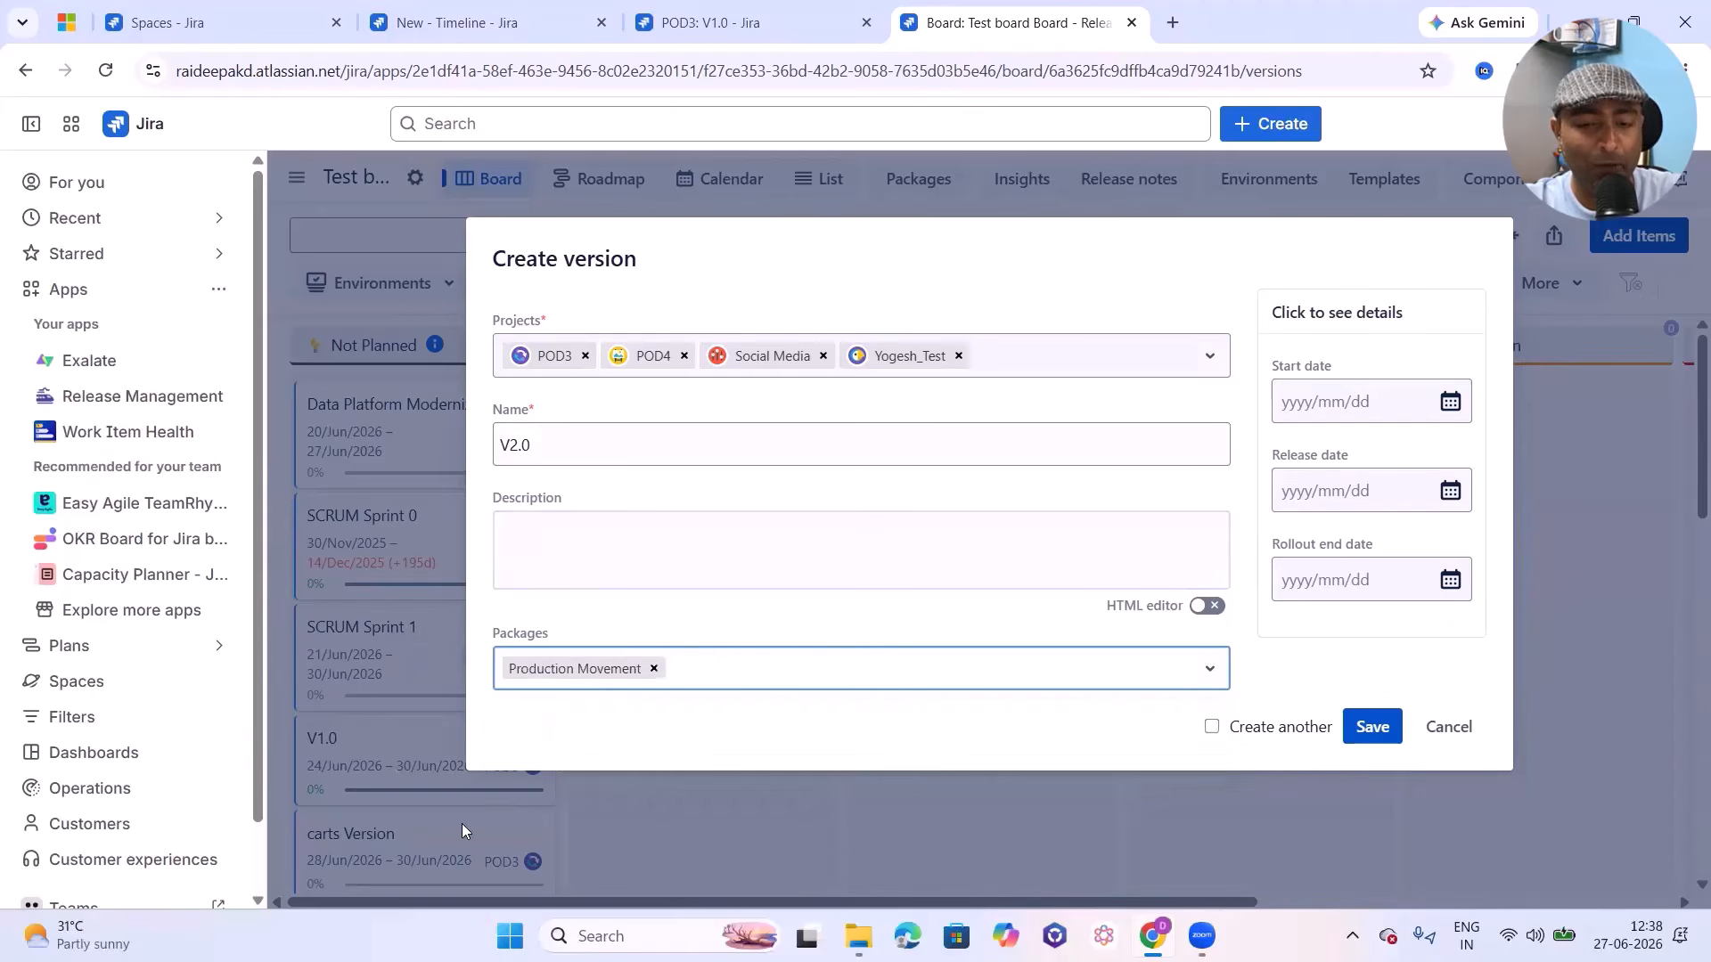
Step: Set V2.0's start date to 2026/06/28, release date to 2026/07/04 and rollout end date to 2026/07/12, and save the version
left_click(1453, 403)
left_click(1593, 653)
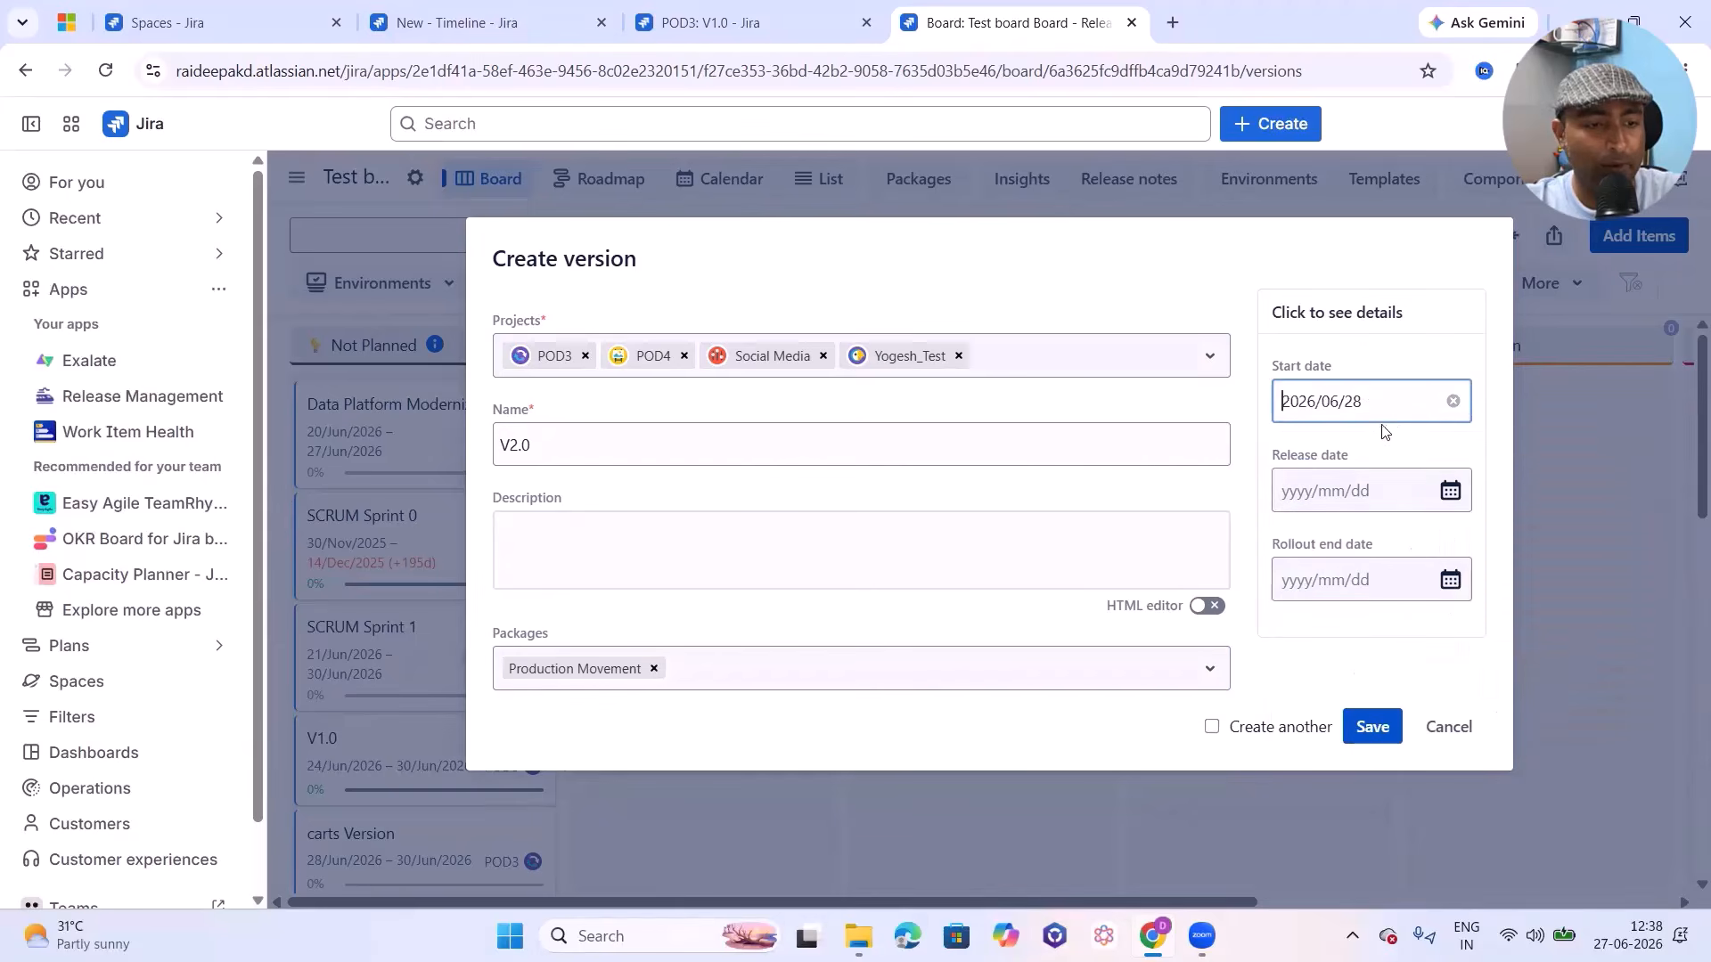
left_click(1450, 492)
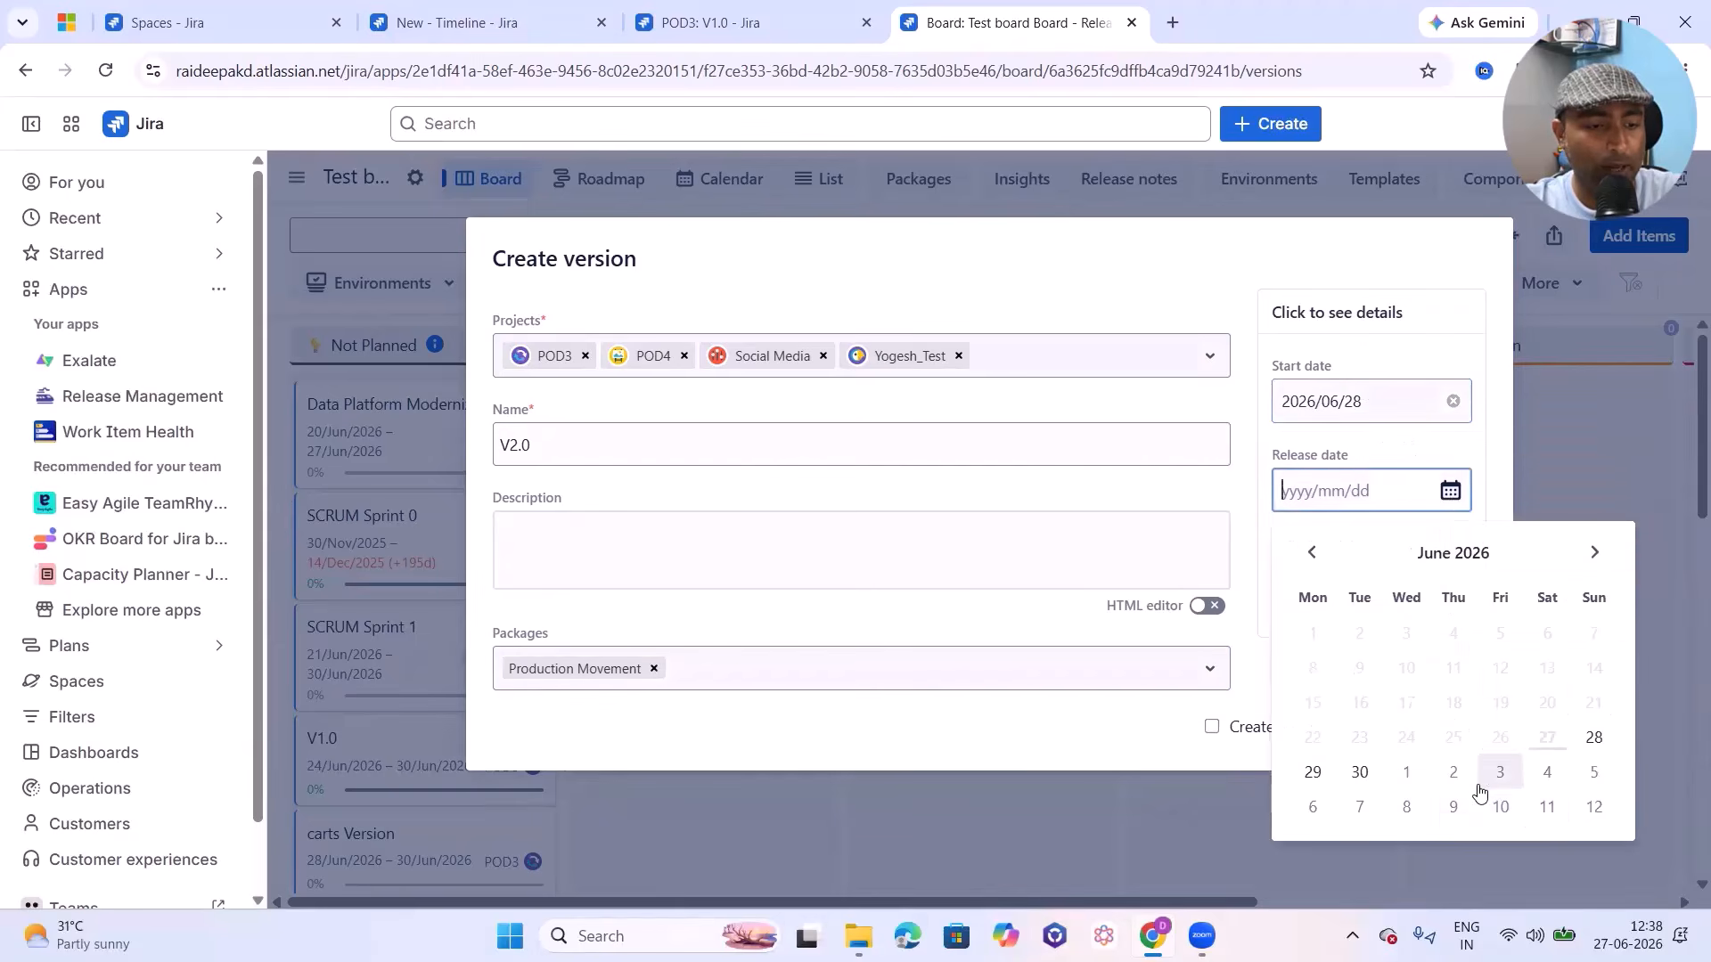
left_click(1548, 773)
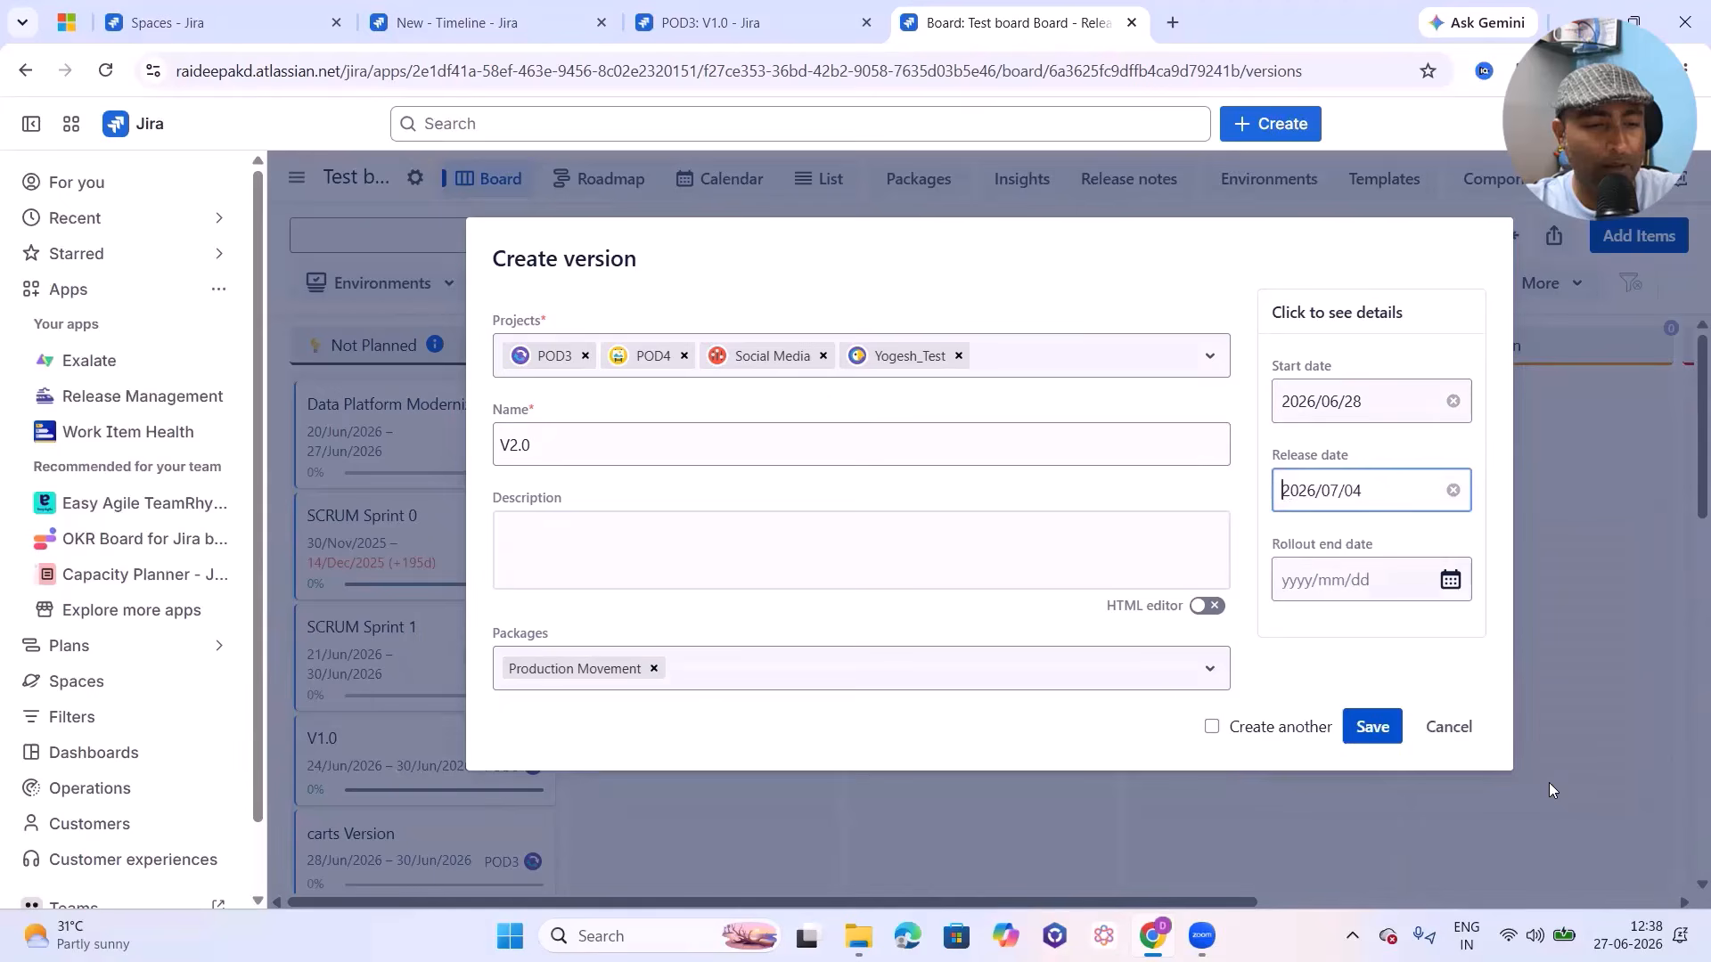
left_click(1402, 596)
left_click(1594, 515)
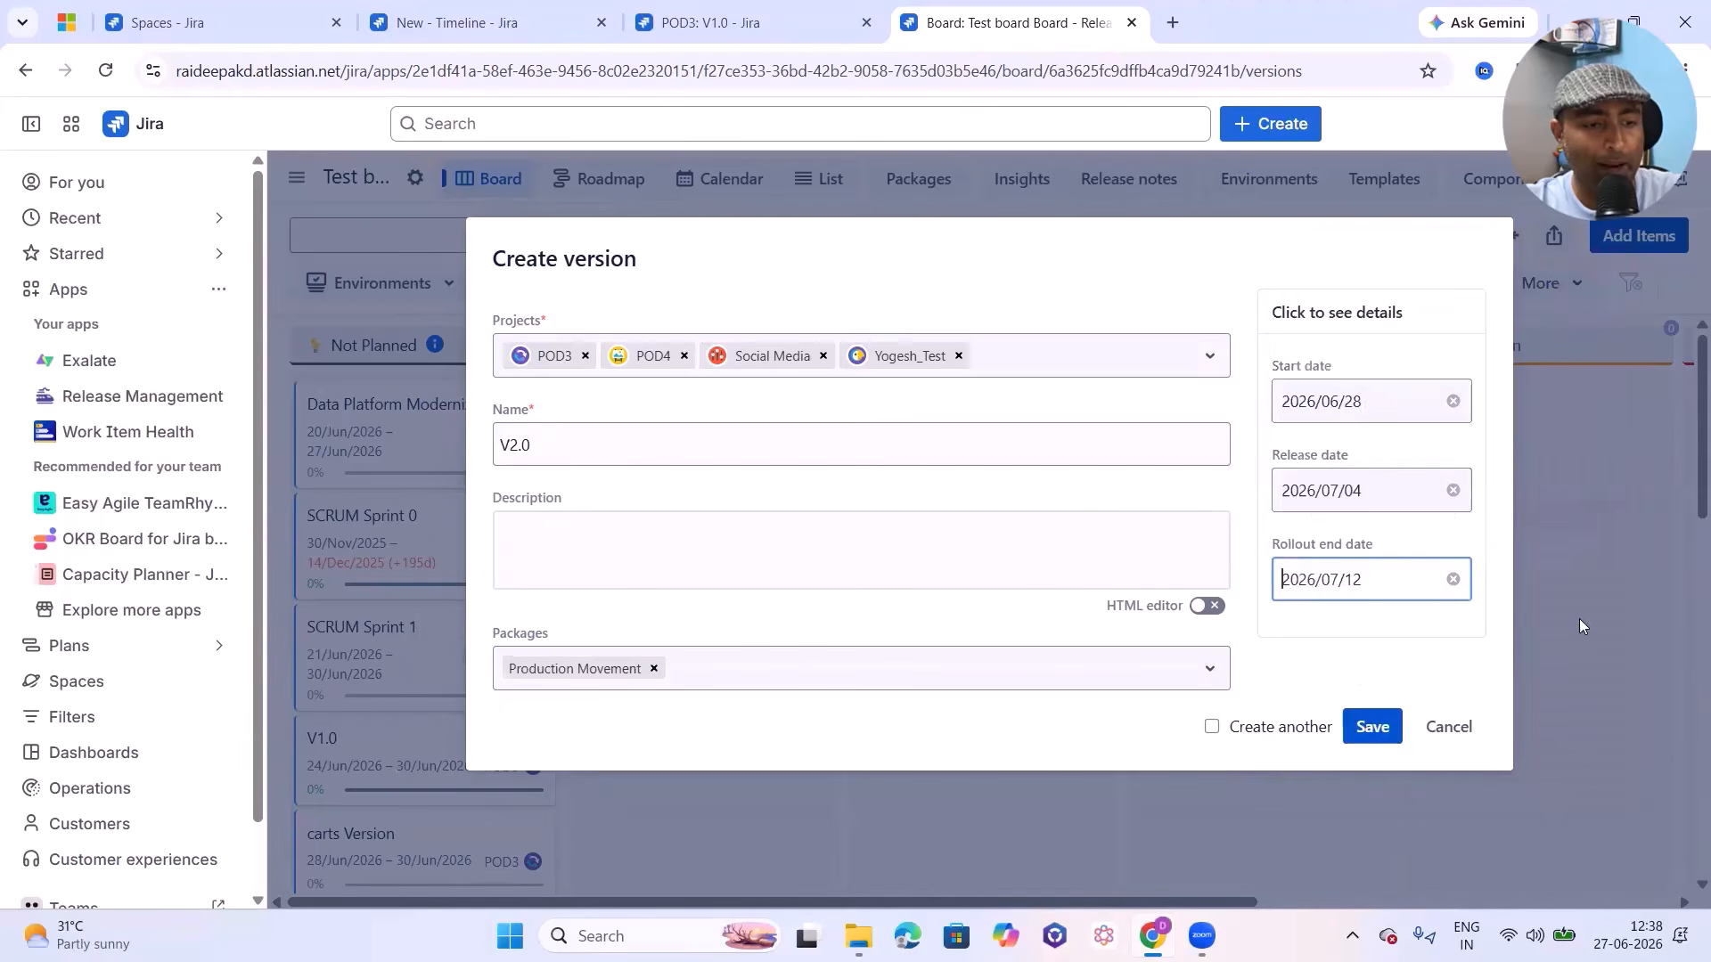
left_click(1373, 726)
left_click(1087, 393)
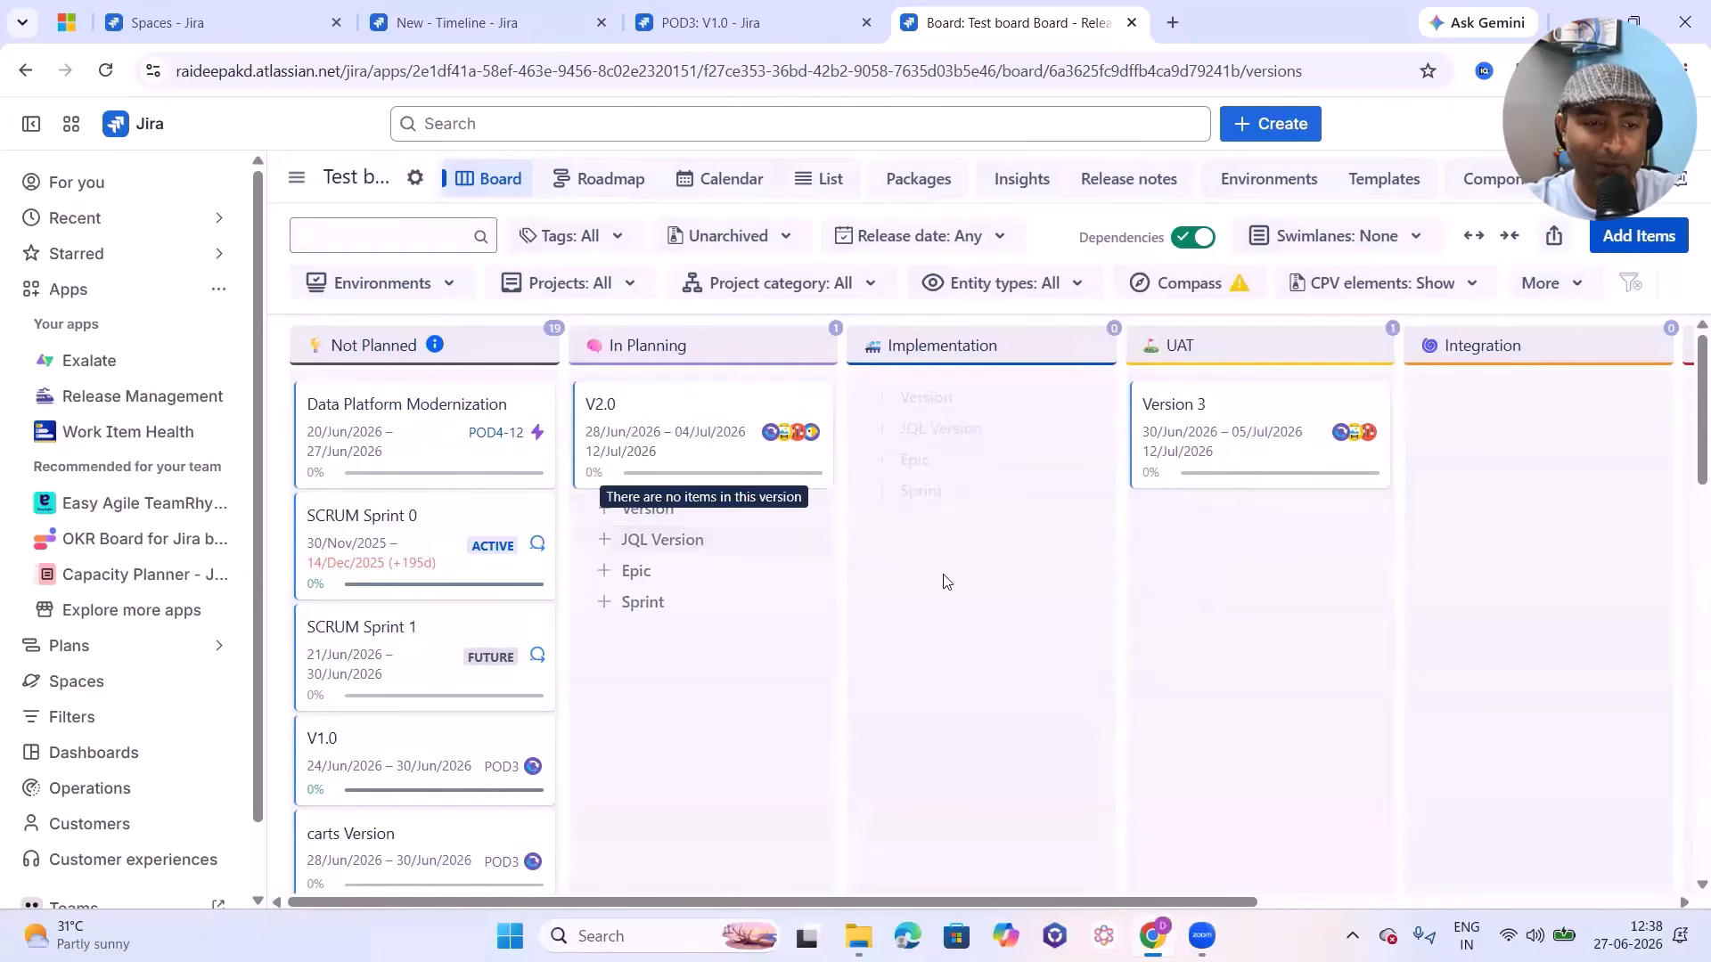
left_click(698, 415)
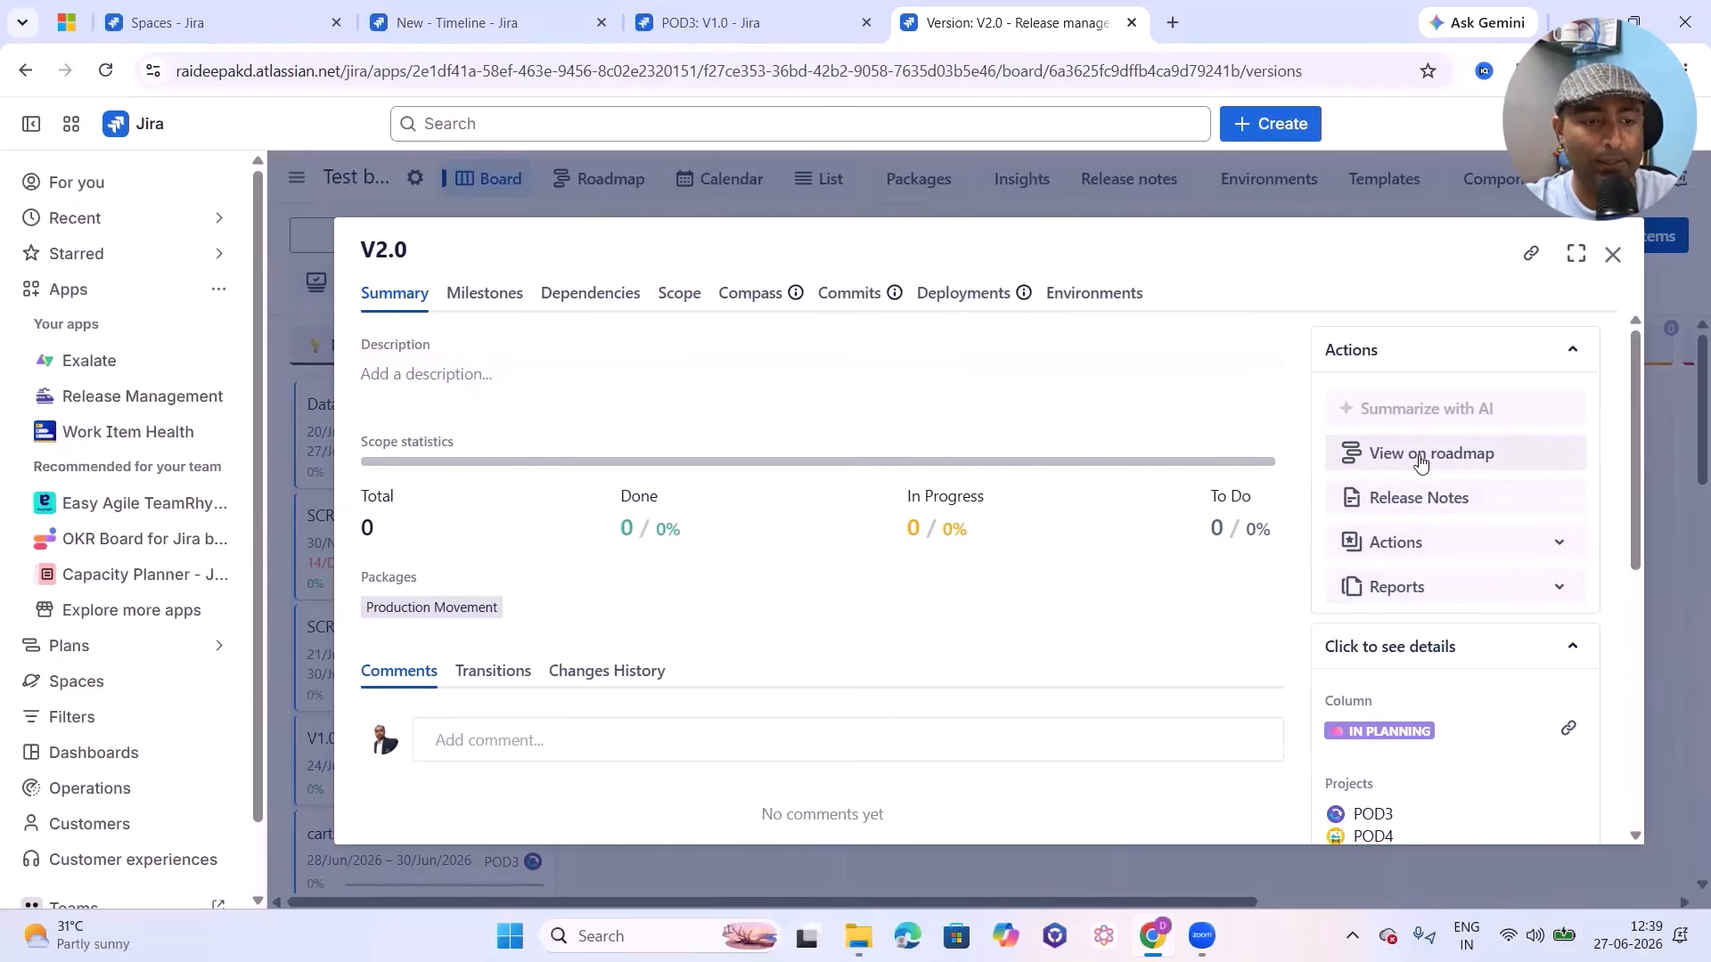
scroll(1466, 544, "down", 1)
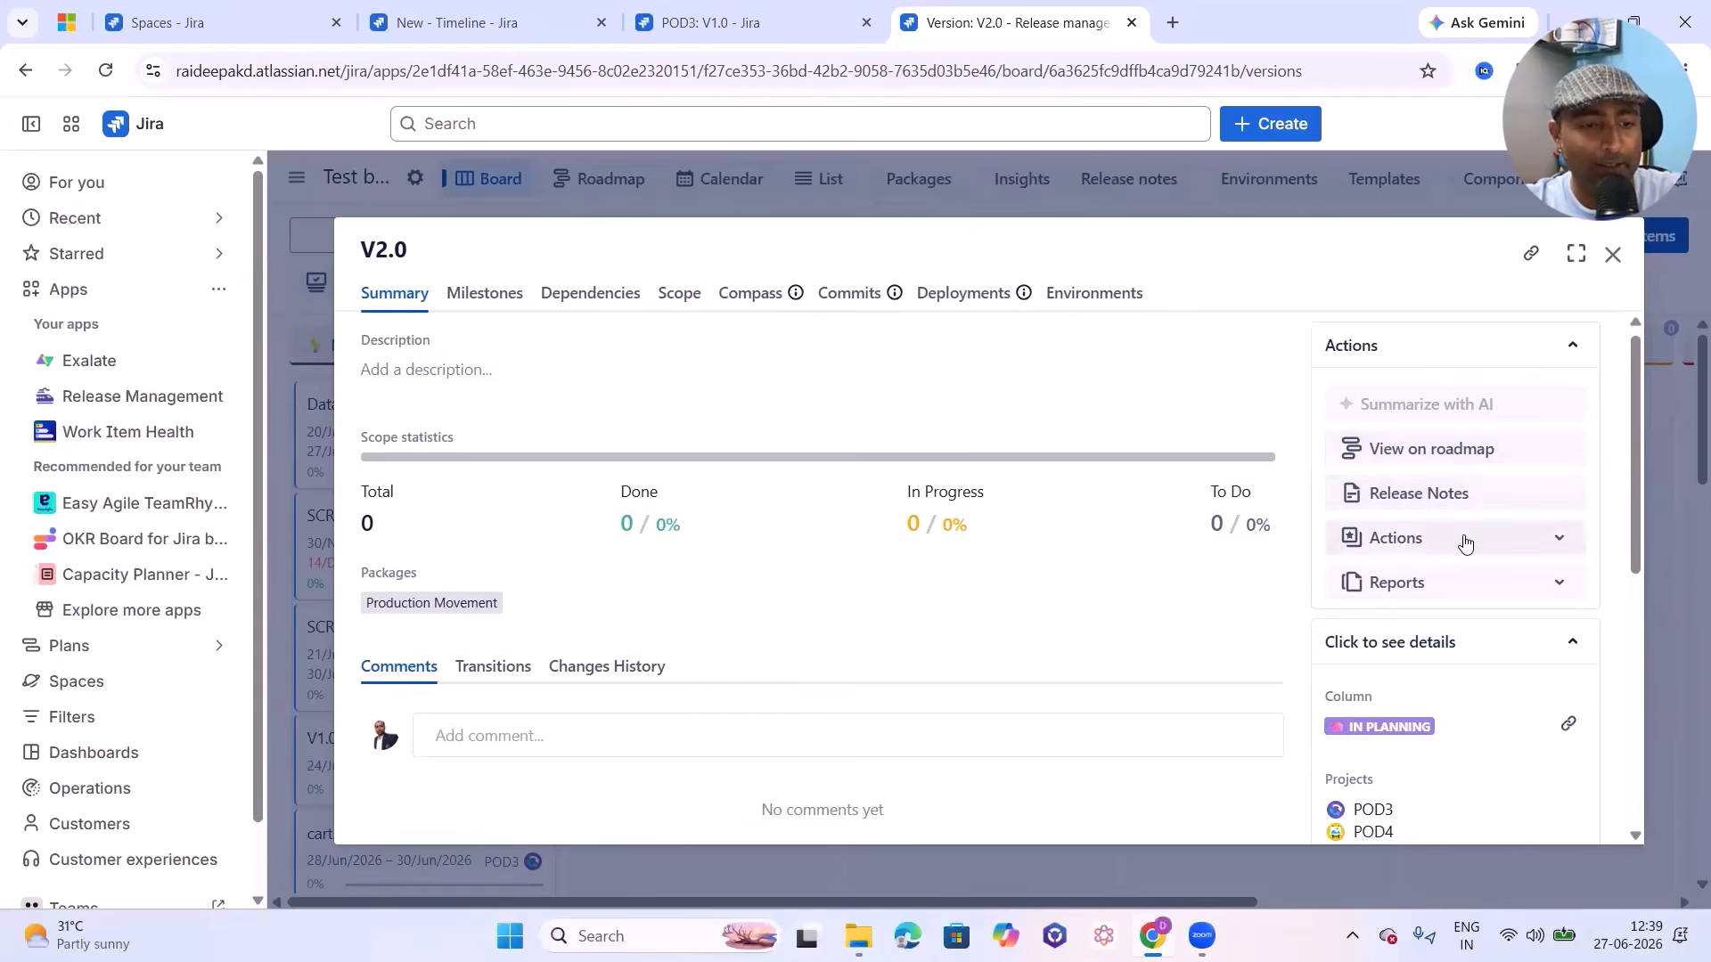
left_click(1498, 441)
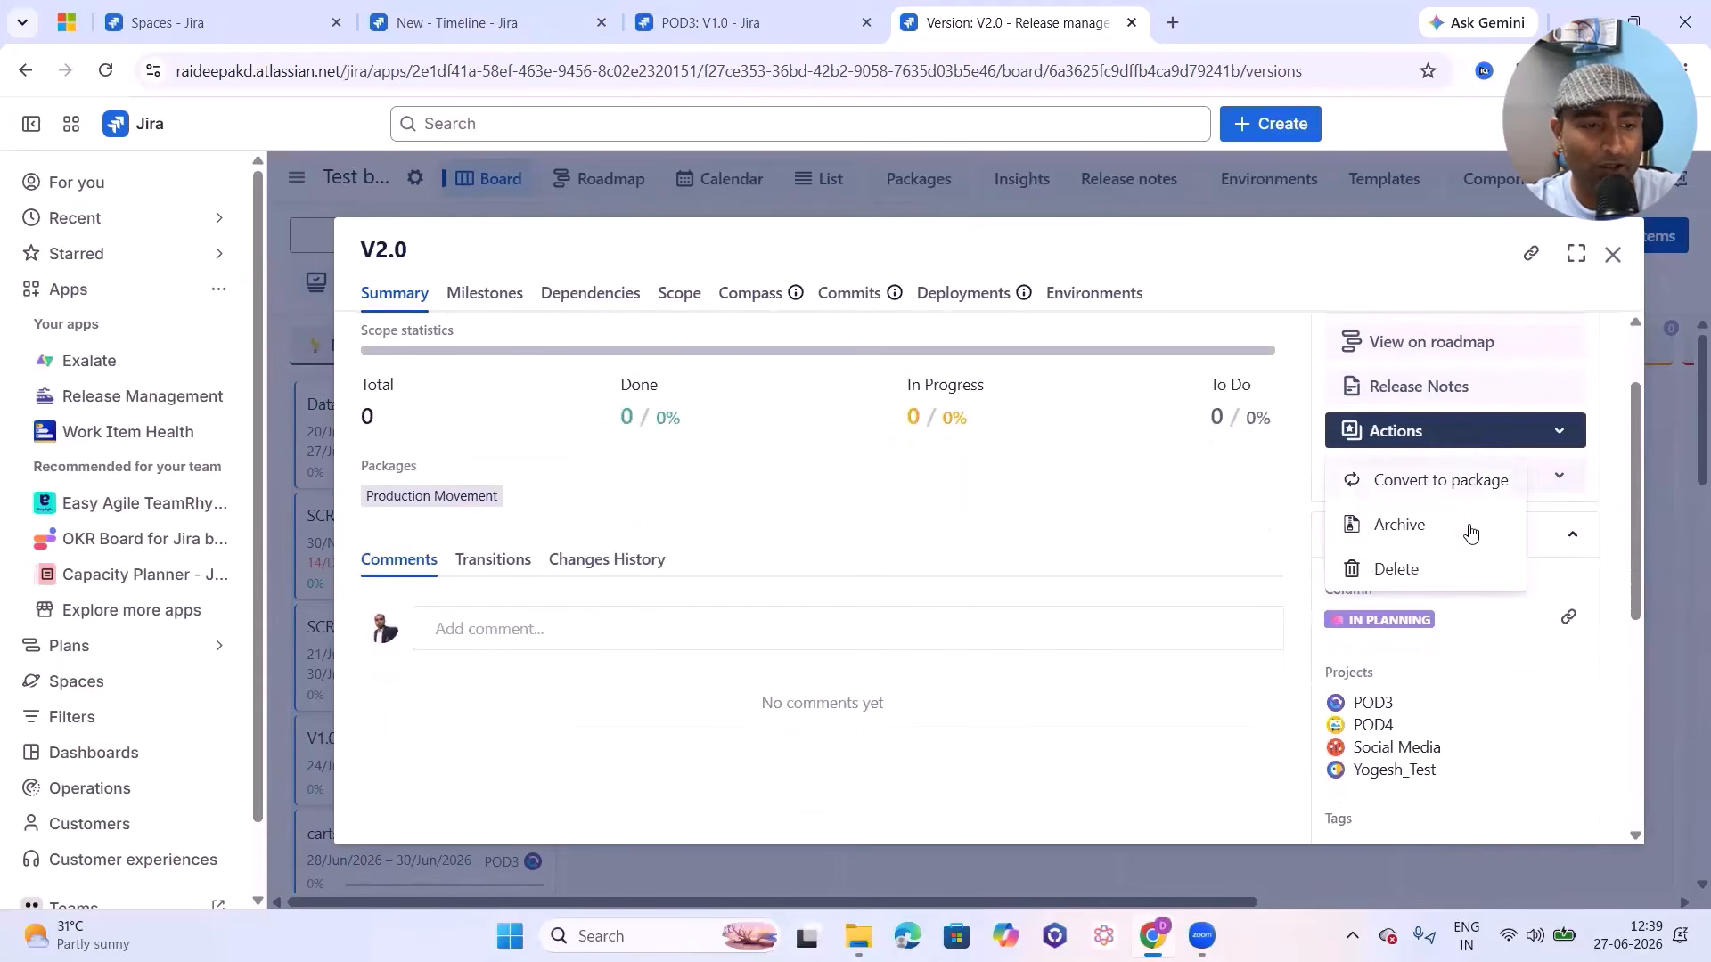
left_click(1444, 482)
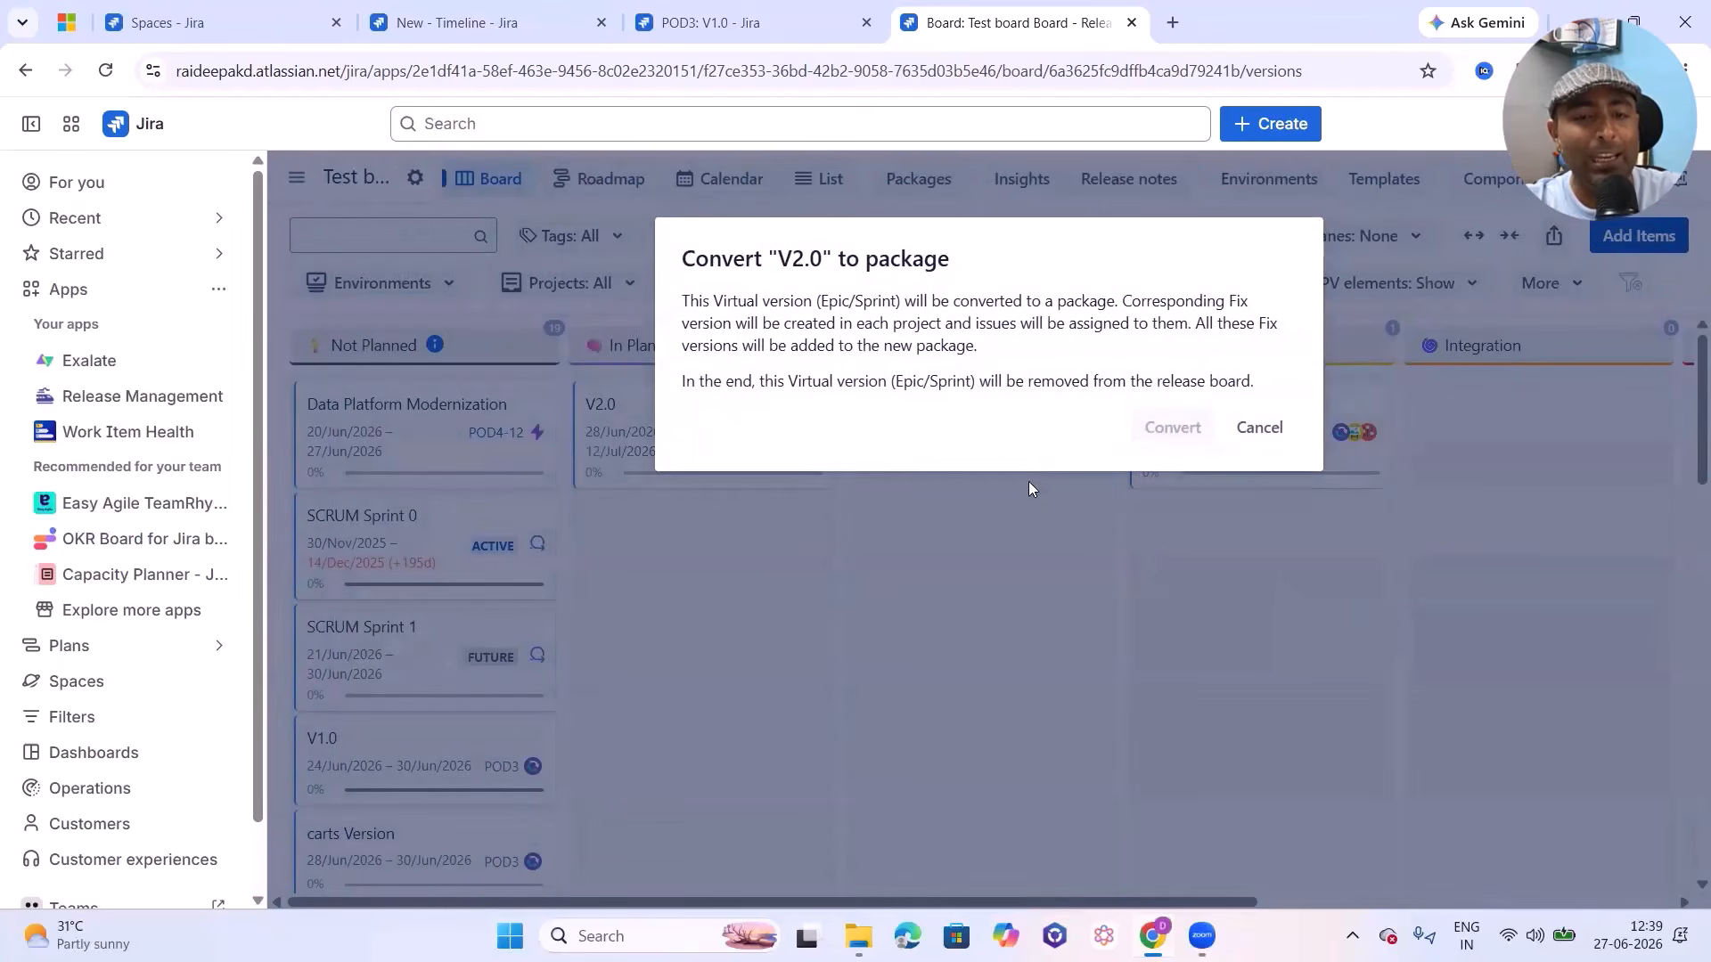
mouse_move(1145, 426)
left_click(1269, 426)
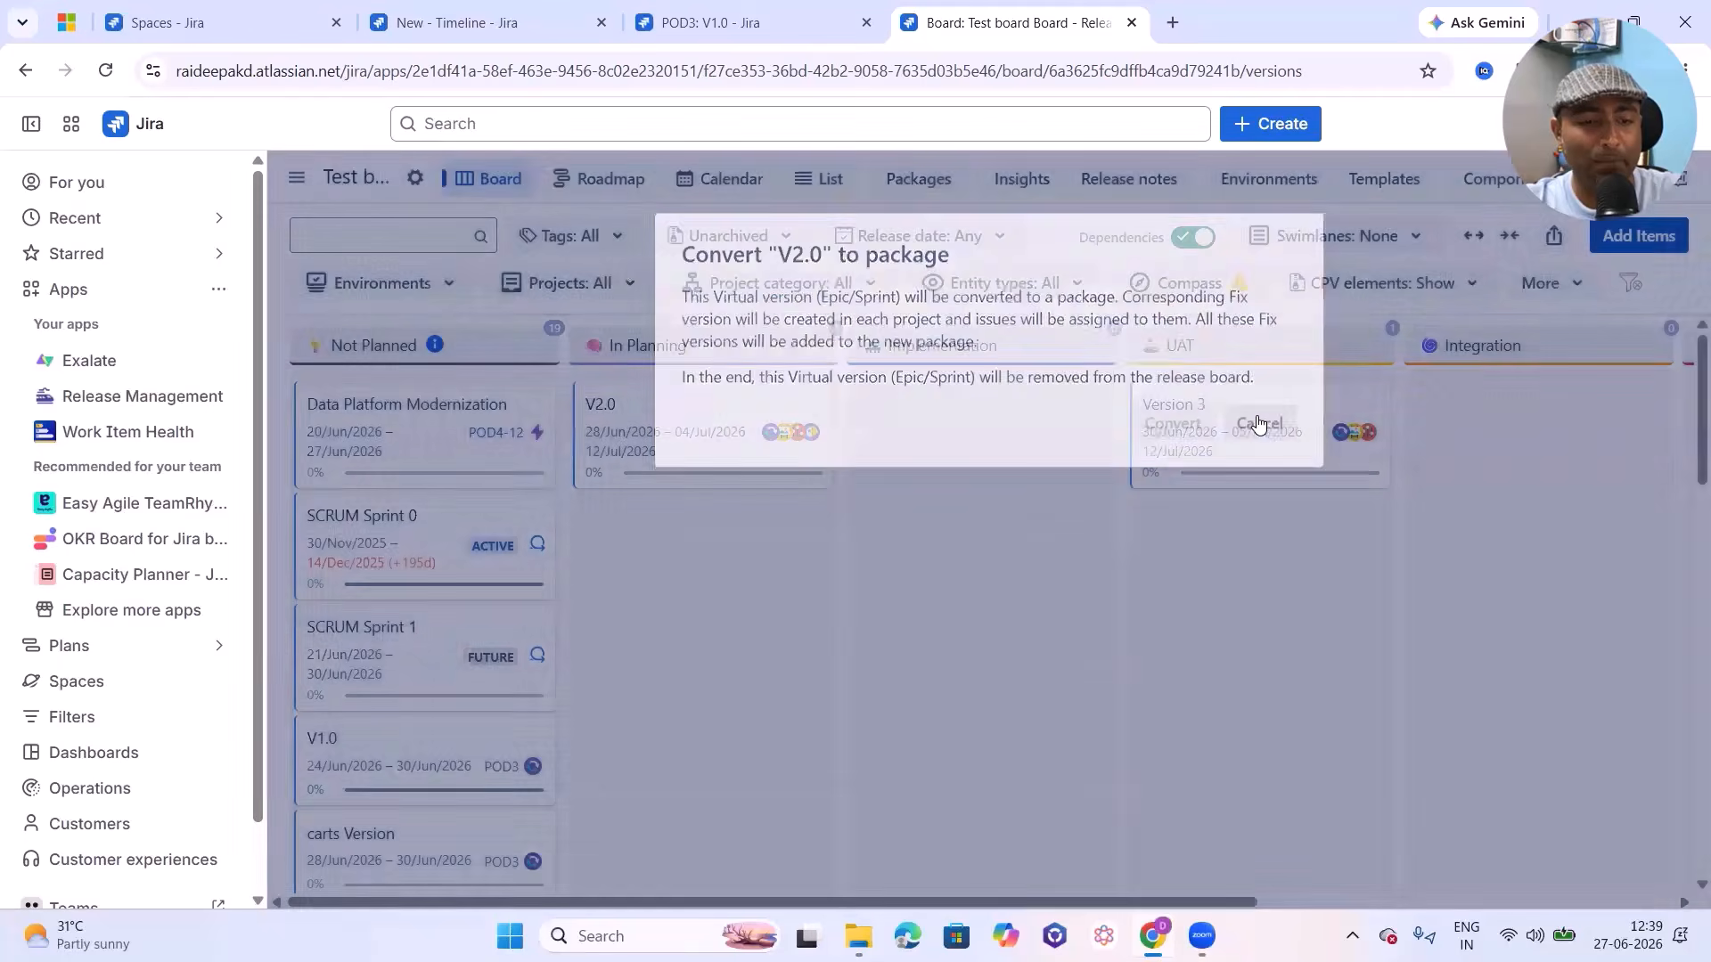
Step: Open the V2.0 version's details and add the milestone Cart Item Completion dated 29/Jun/2026
left_click(695, 461)
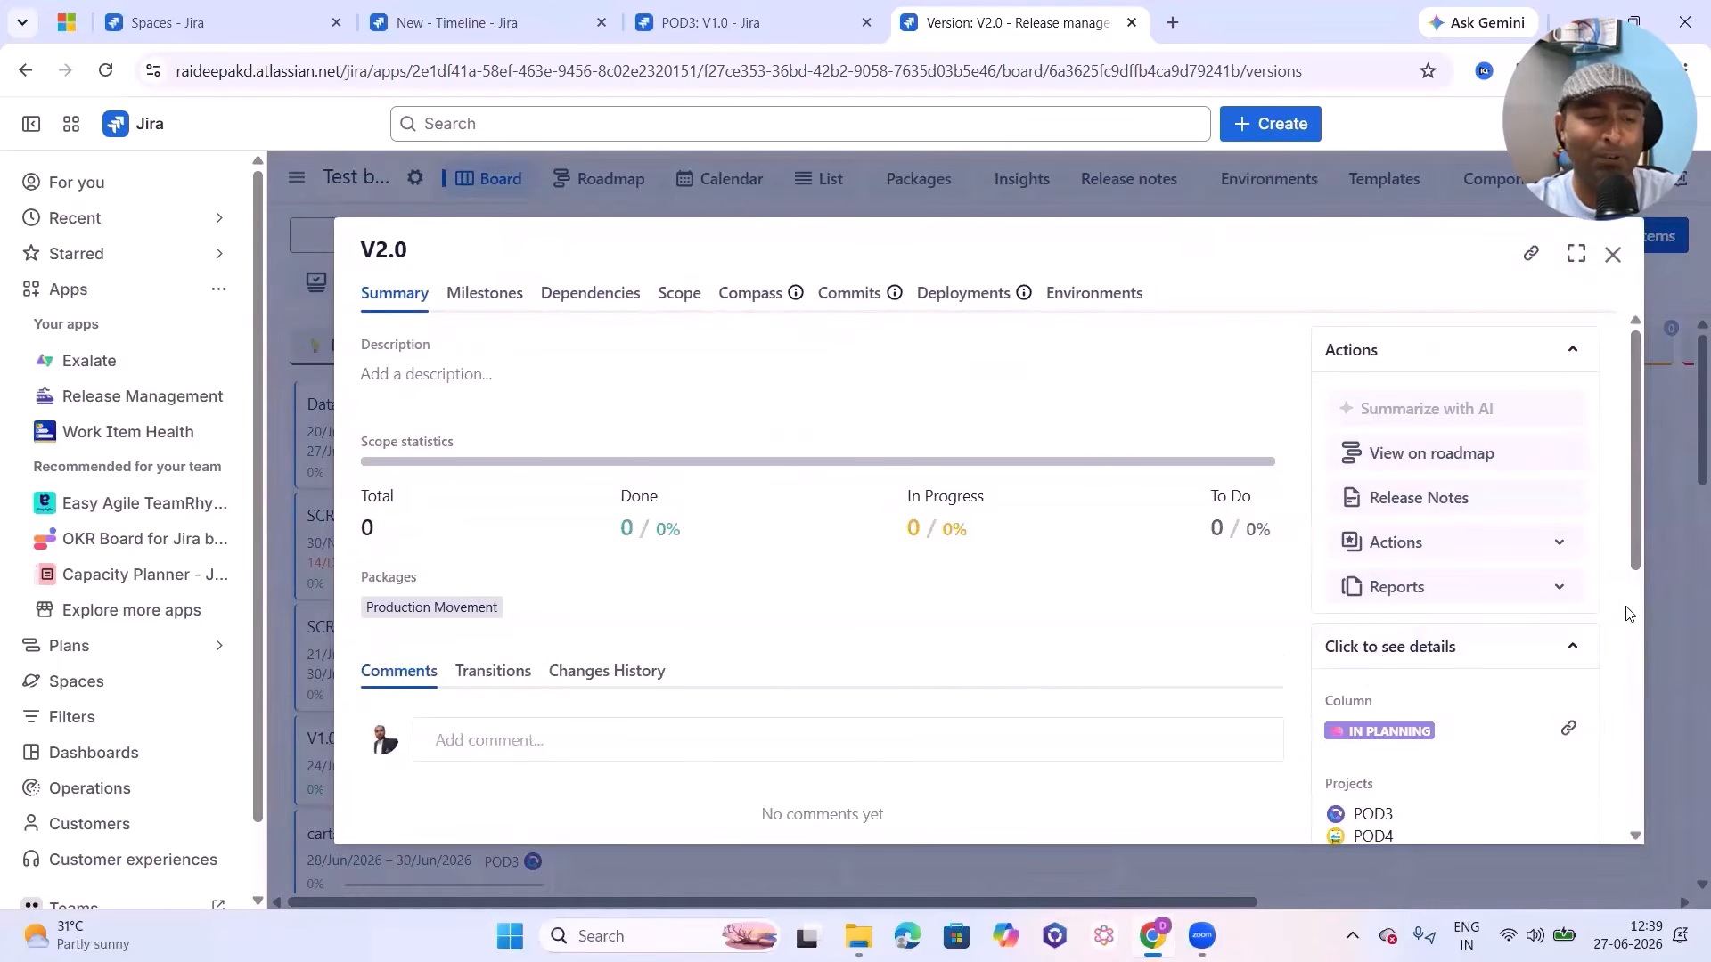
left_click(1540, 597)
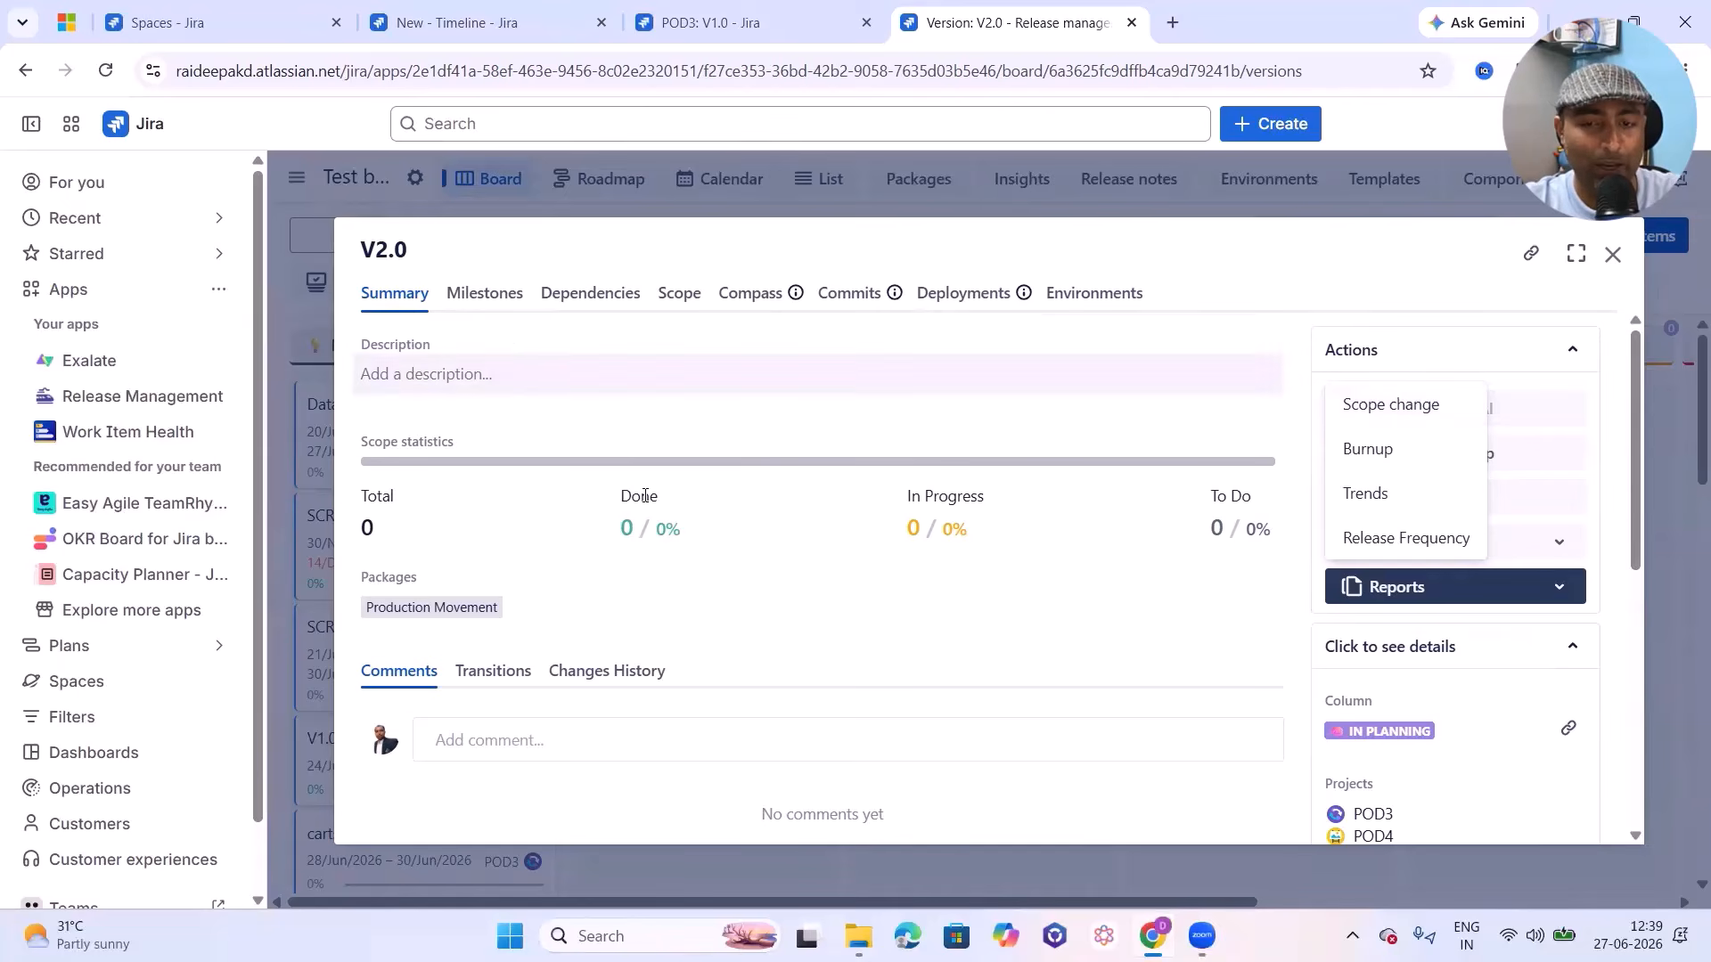
left_click(485, 293)
left_click(527, 481)
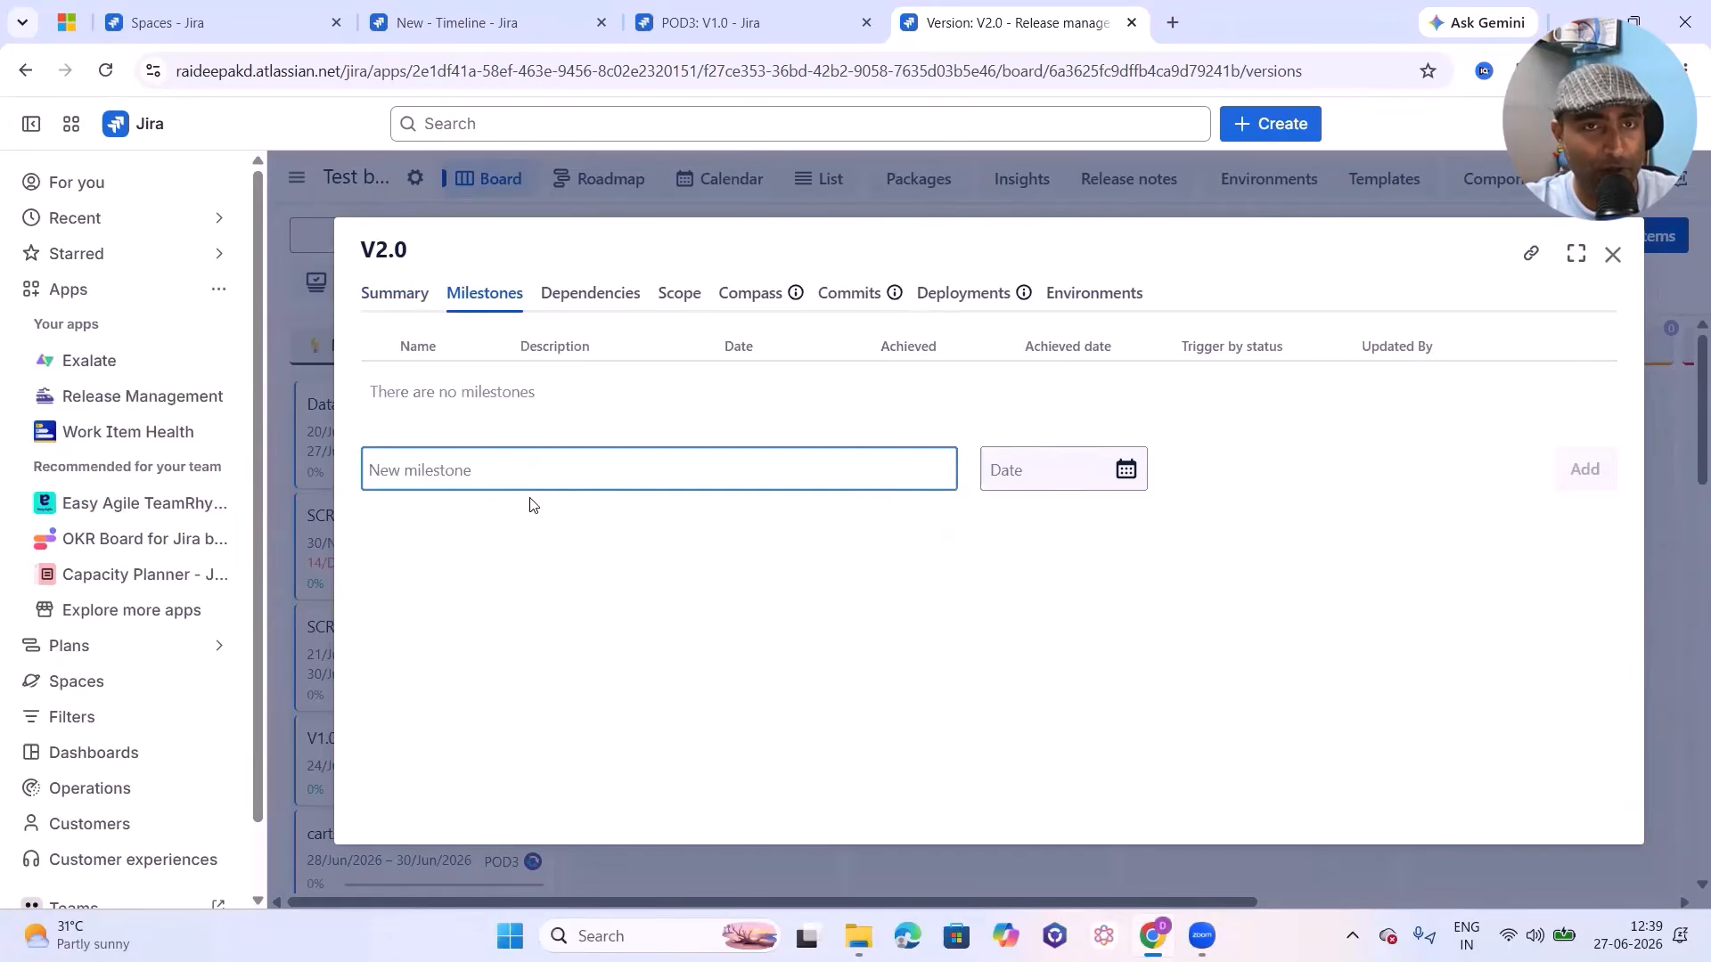
type("Cart")
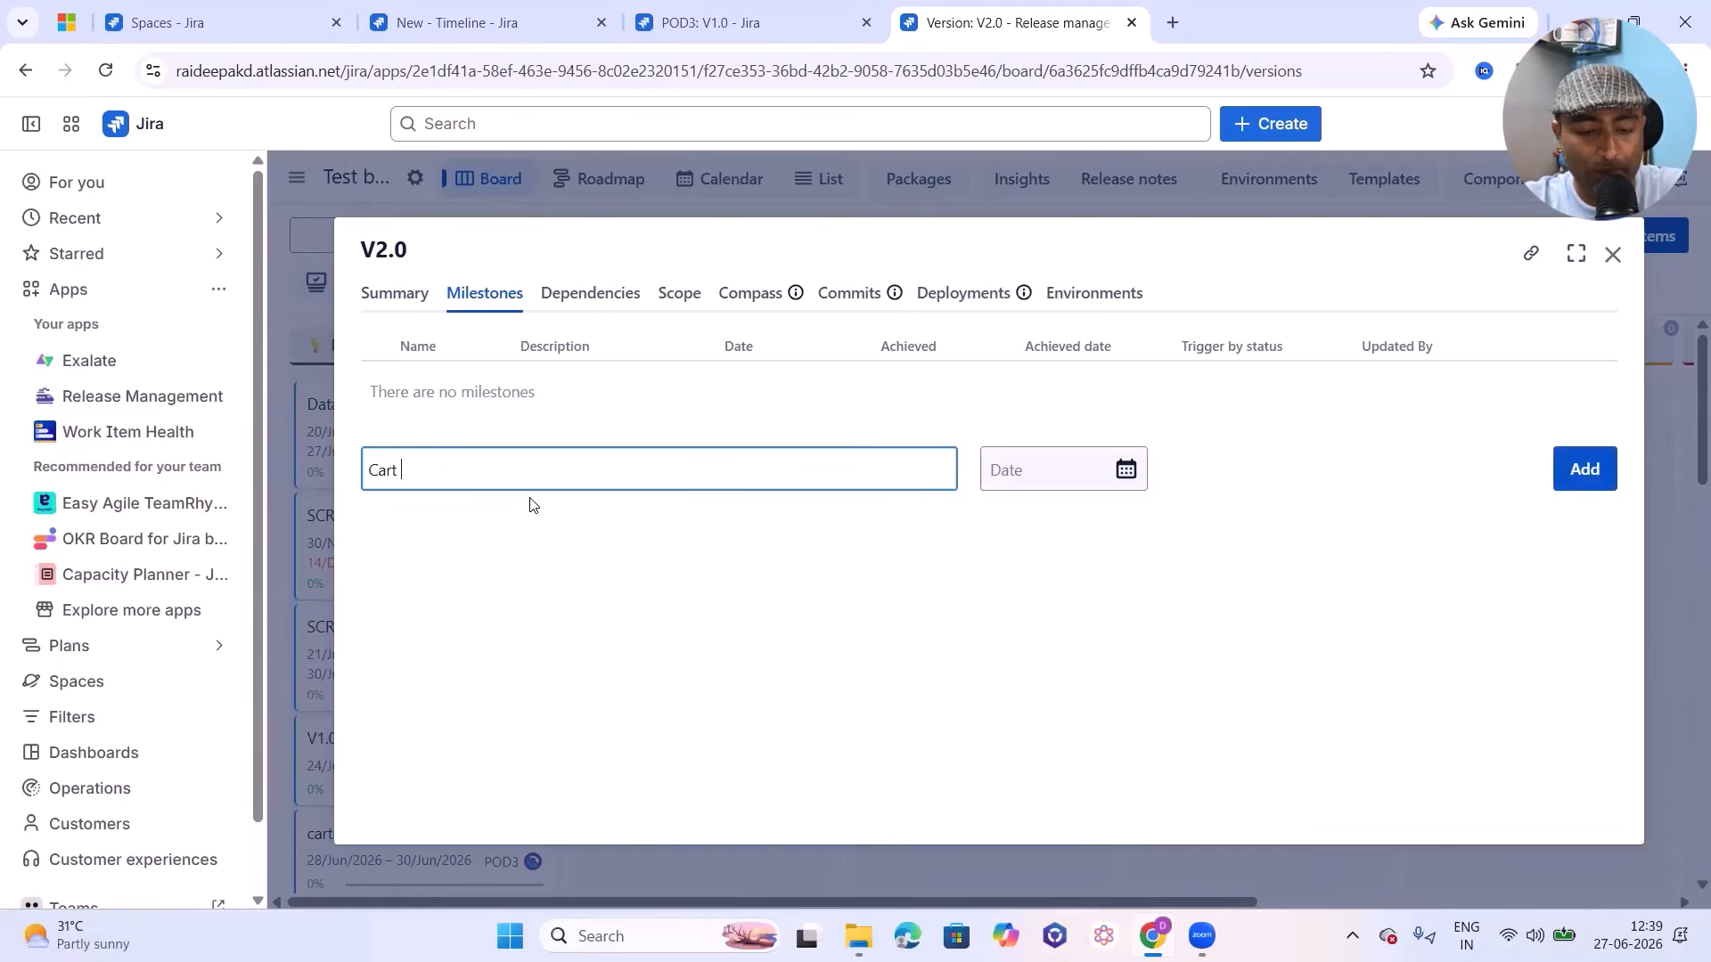
type(" Item Completion")
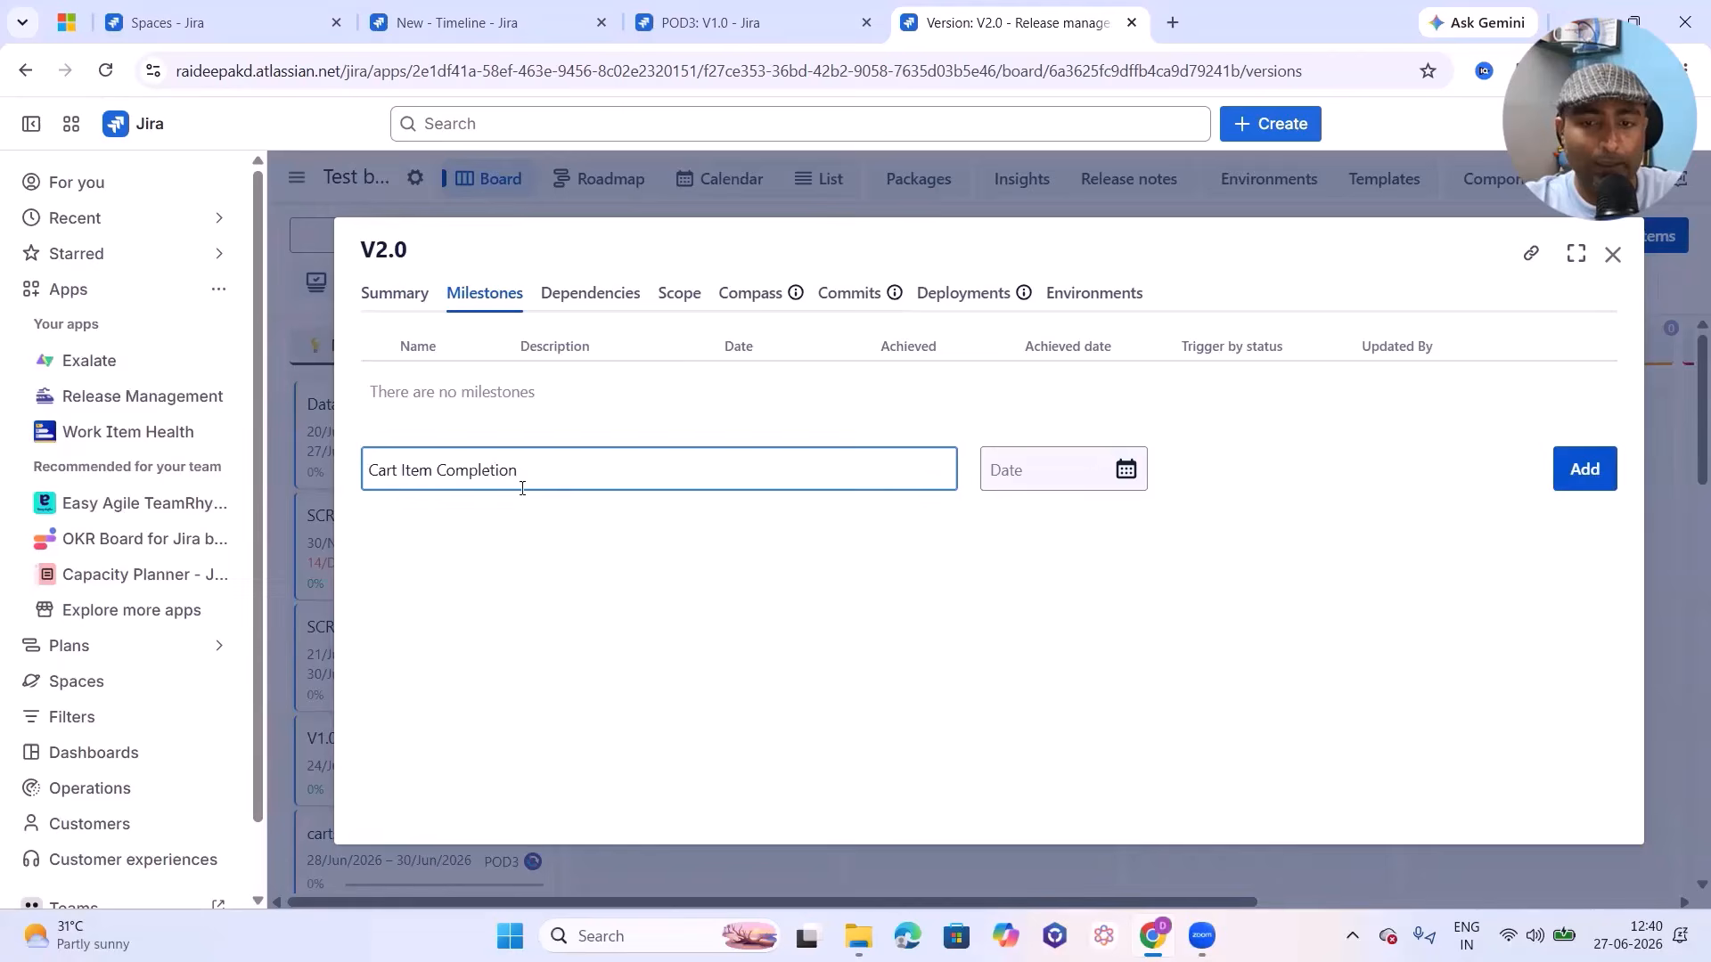
left_click(1105, 486)
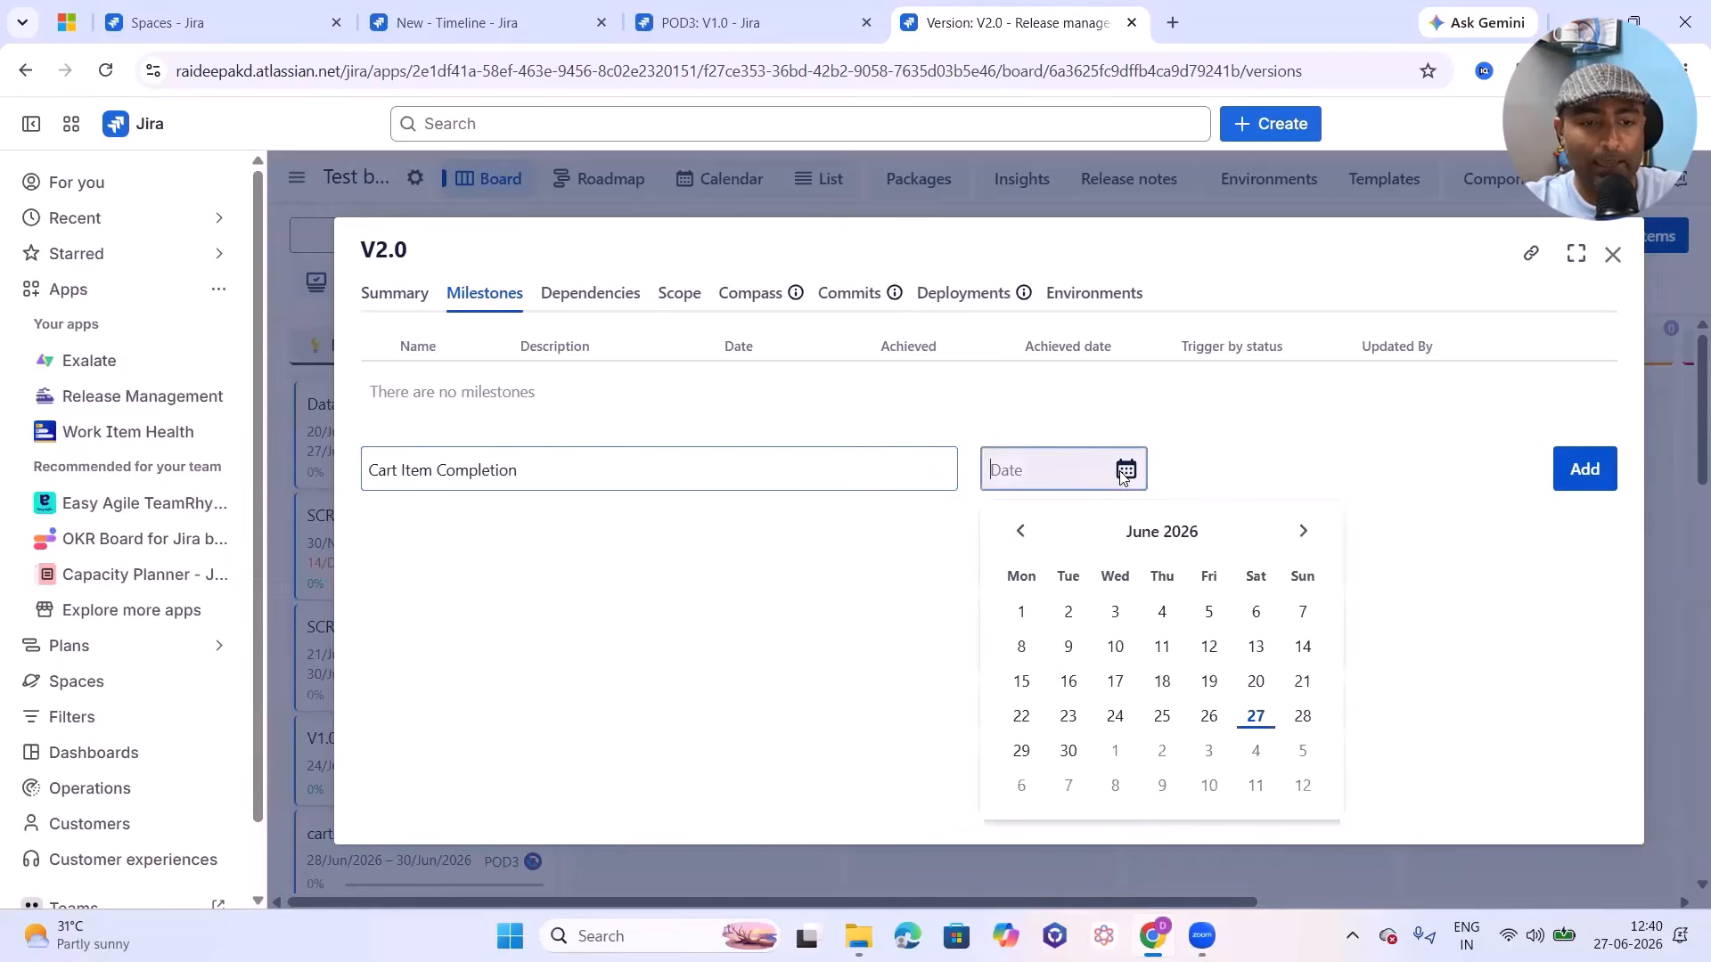
left_click(1029, 756)
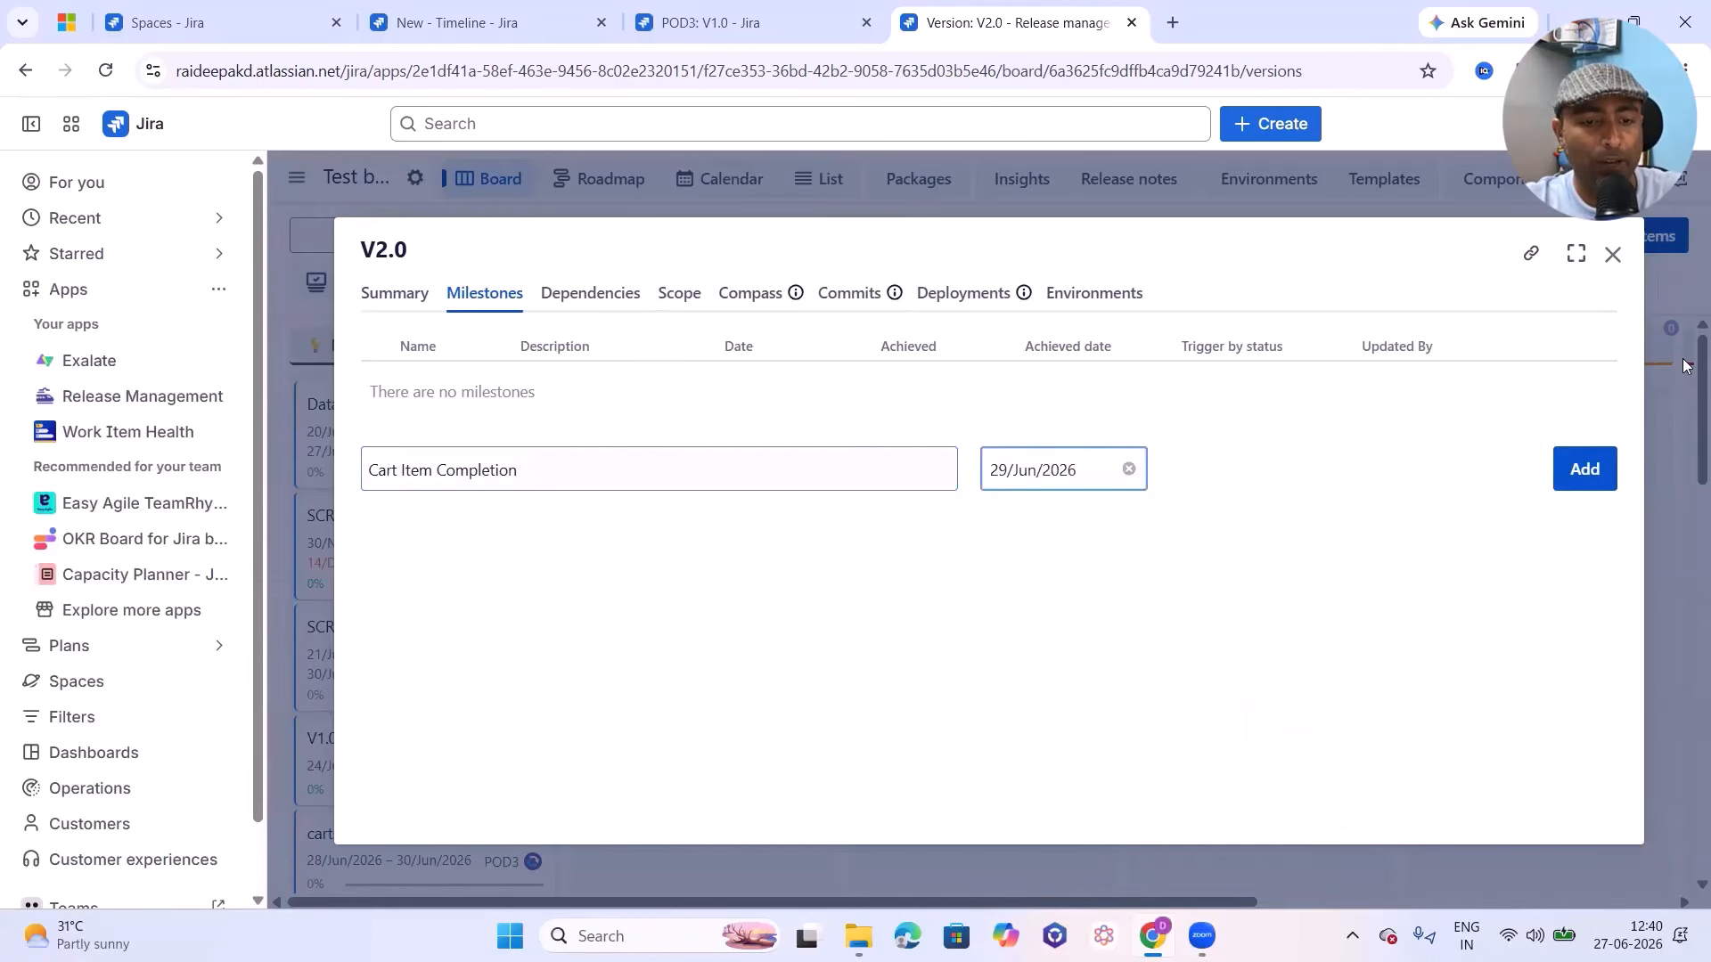
left_click(1585, 469)
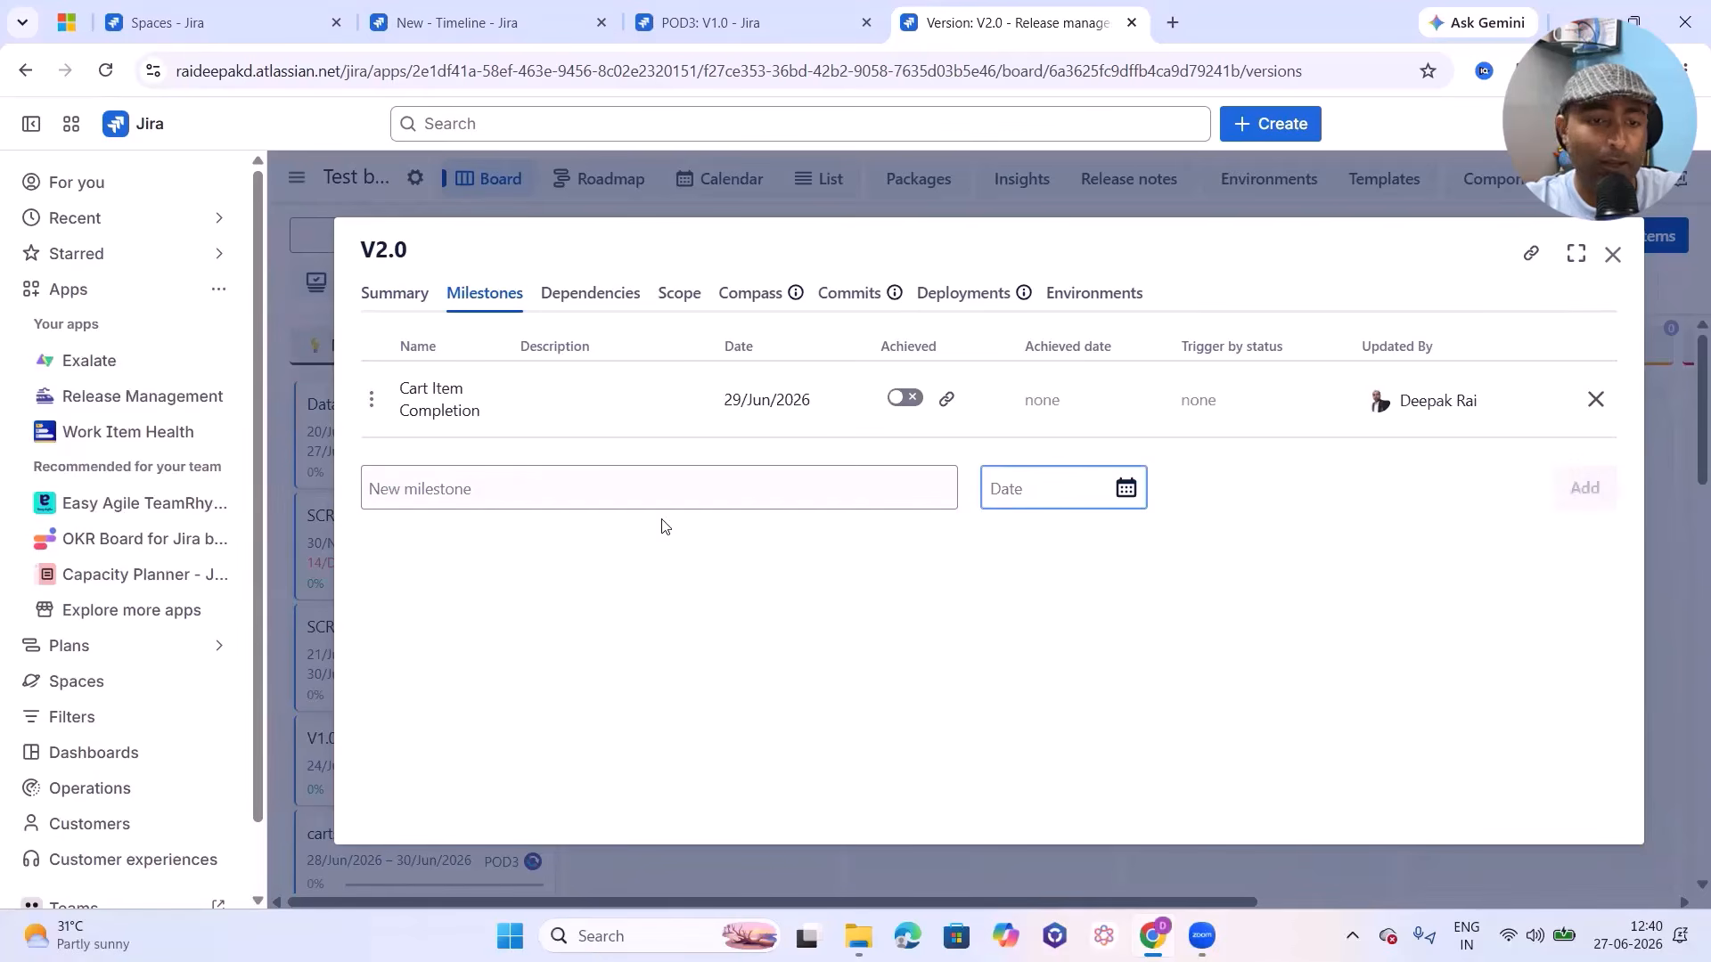
Step: Add a second milestone to V2.0 named Billing Page, dated 01/Jul/2026
left_click(528, 490)
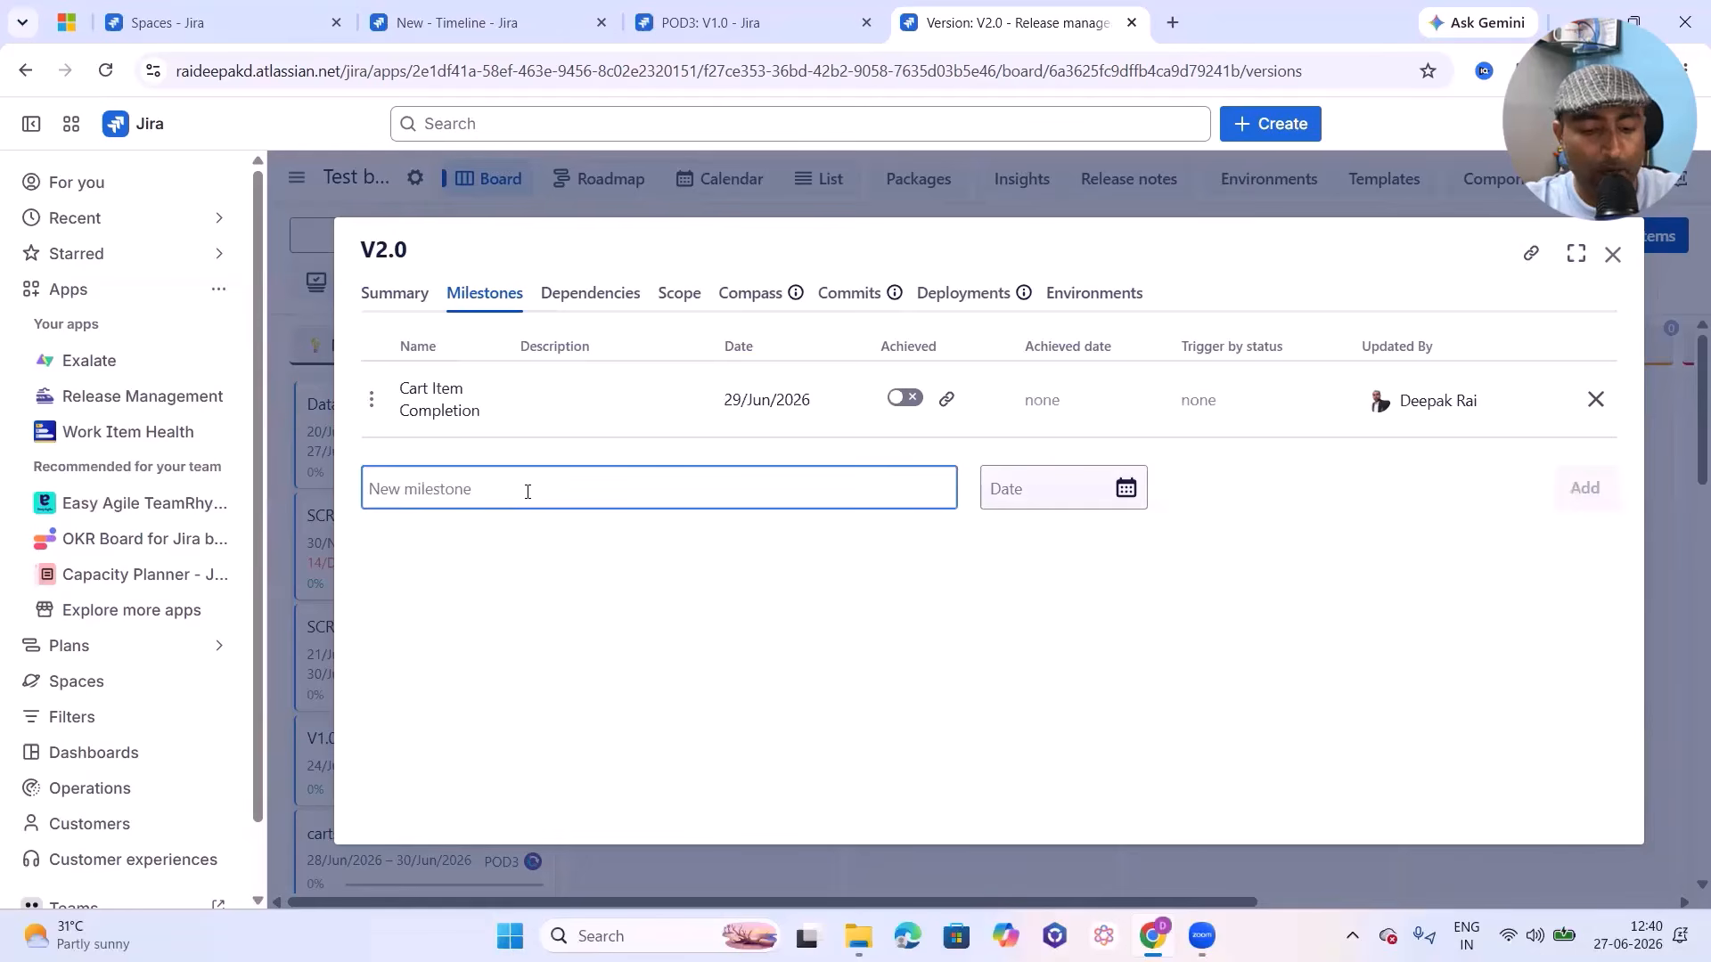
type("Billing Page")
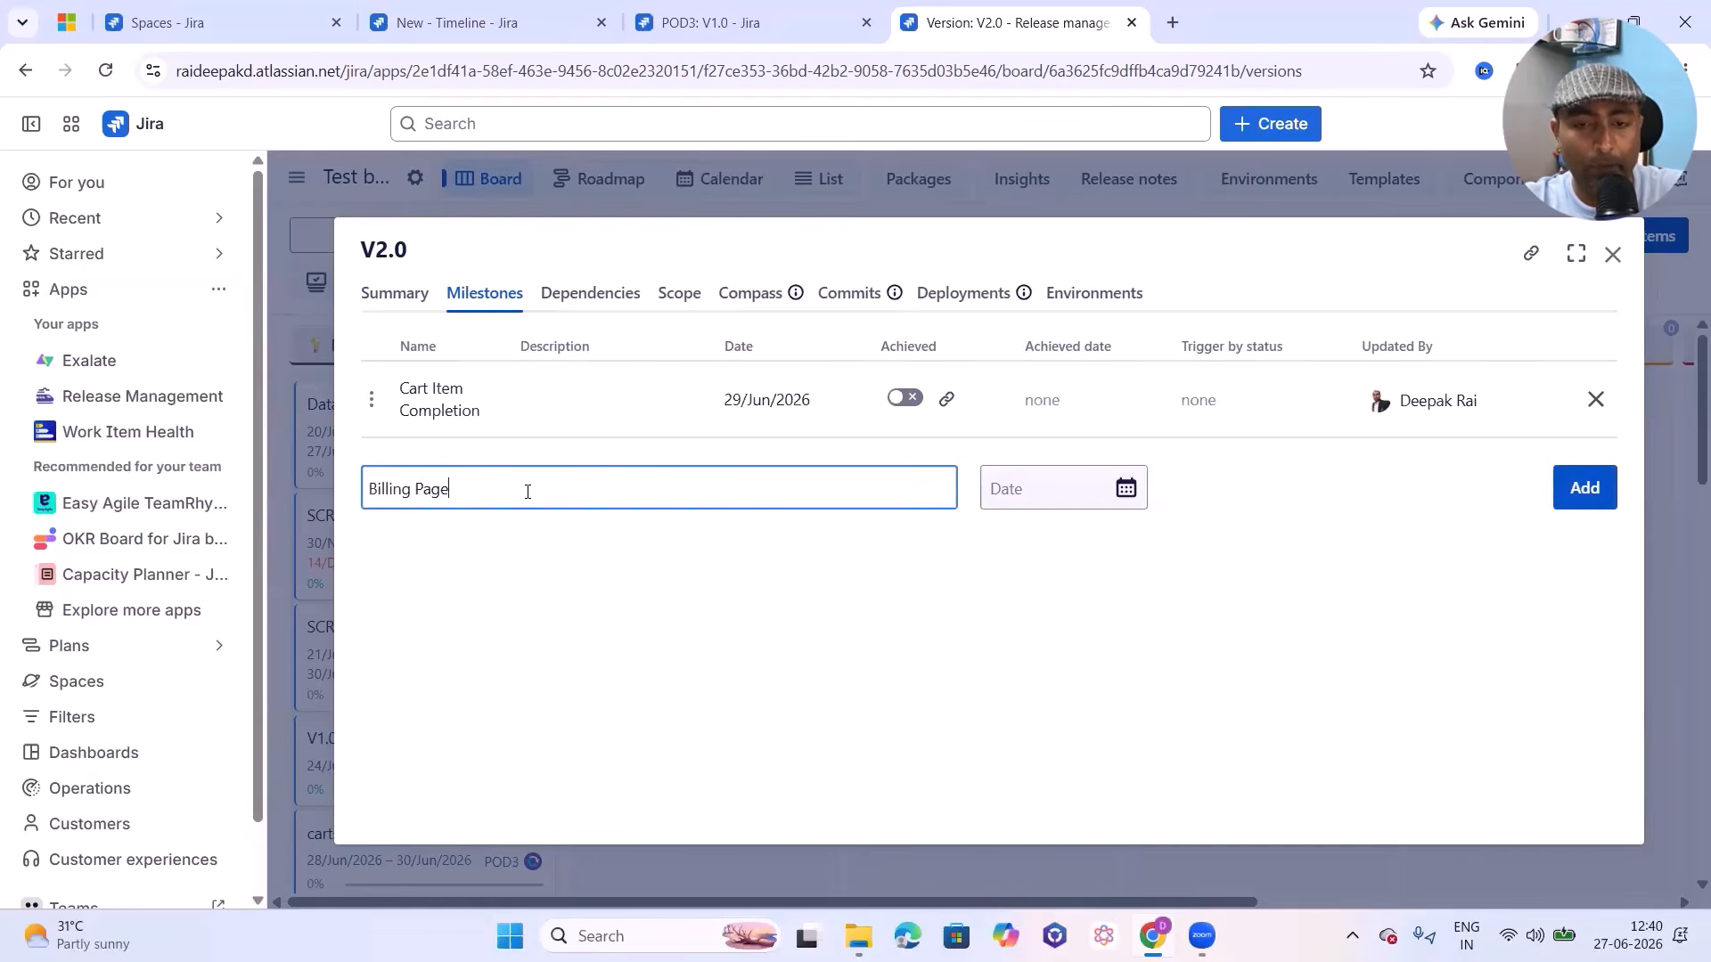
key("Tab")
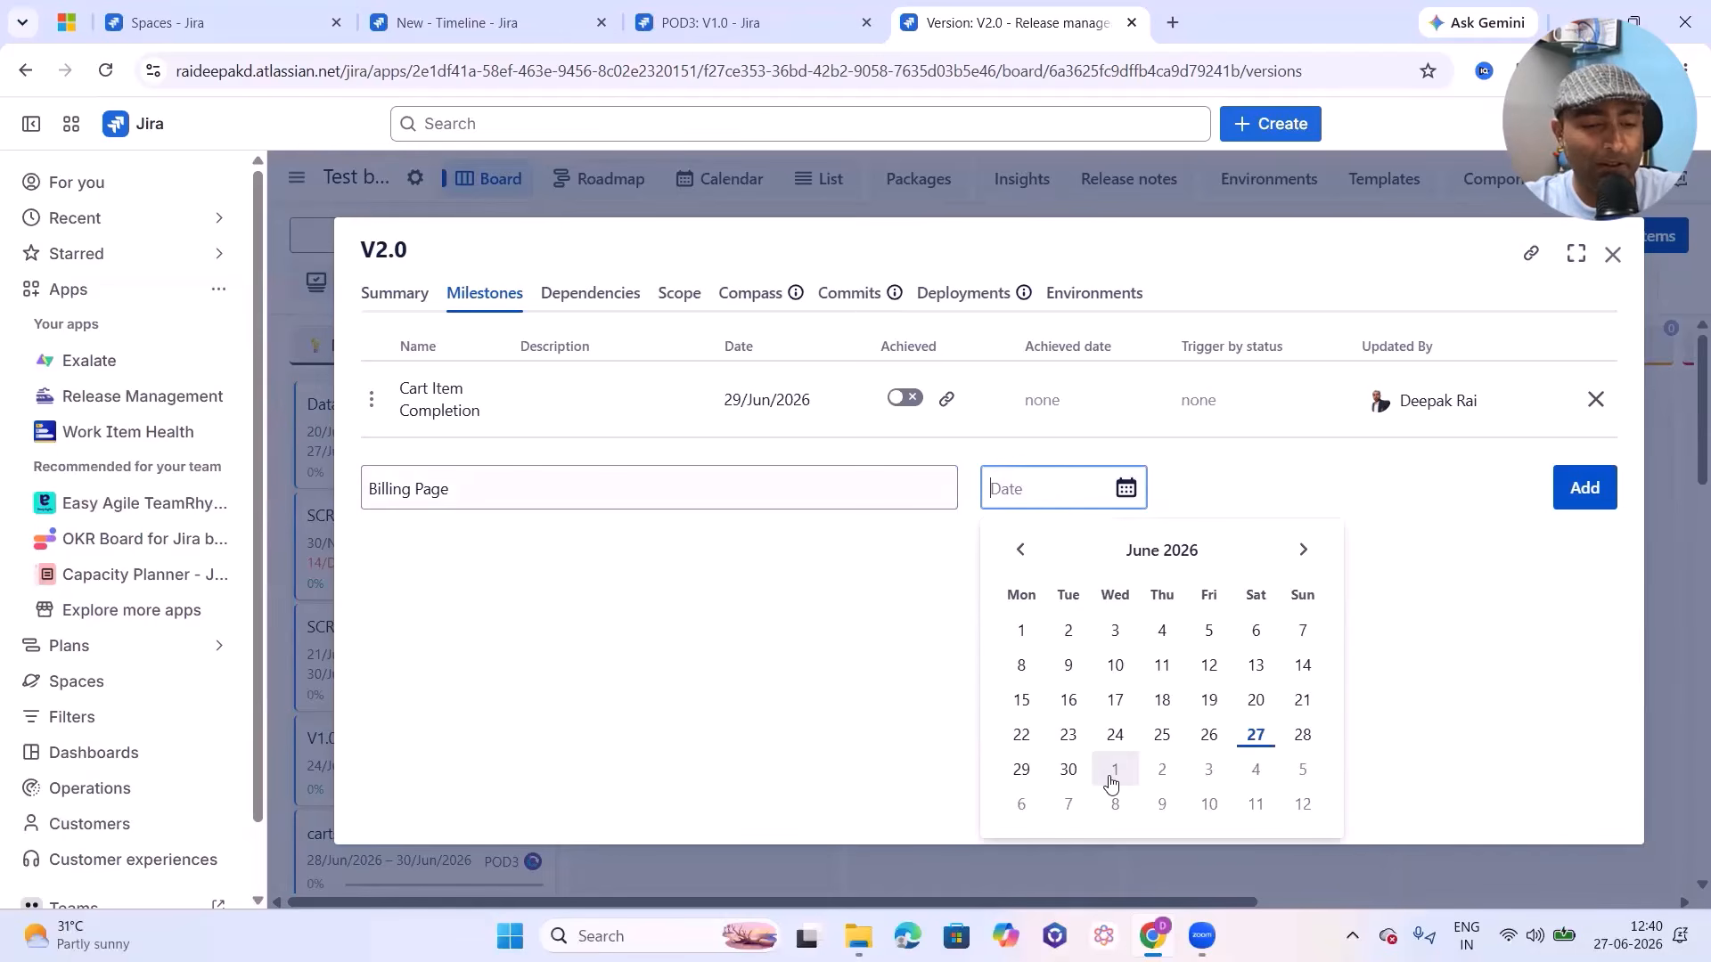
left_click(1114, 775)
left_click(1590, 486)
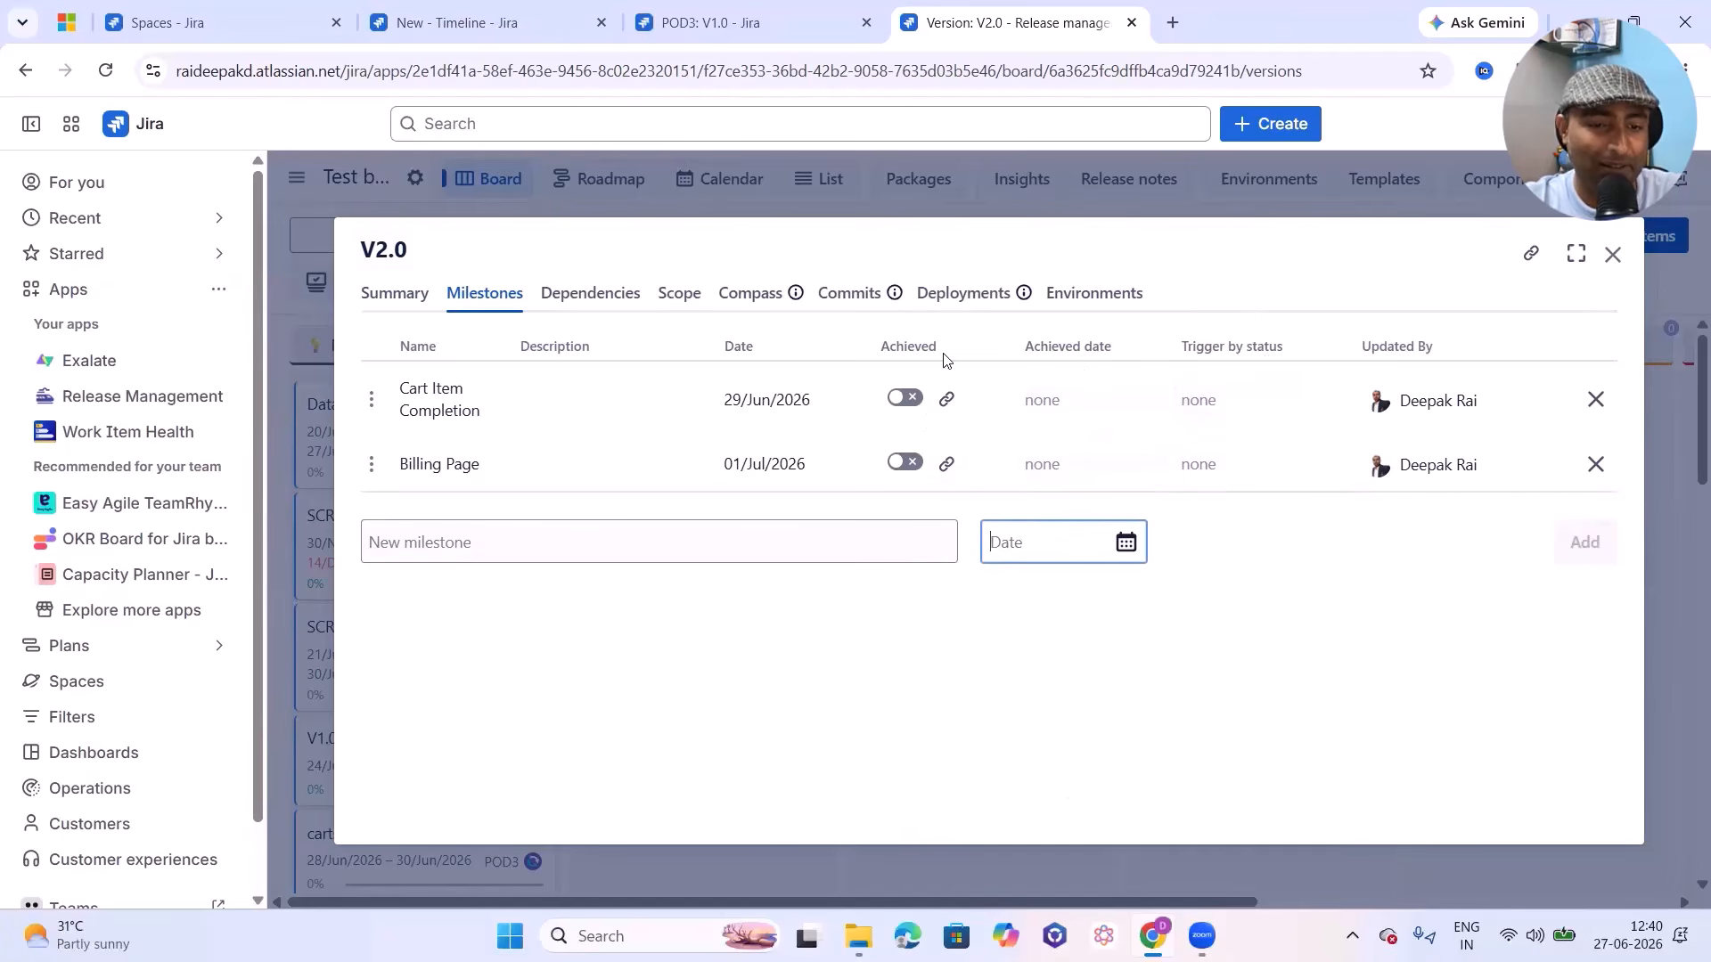
Step: Review V2.0's dependency options, scope, Compass, commits, deployments and environments, and close the version details
left_click(587, 293)
left_click(772, 426)
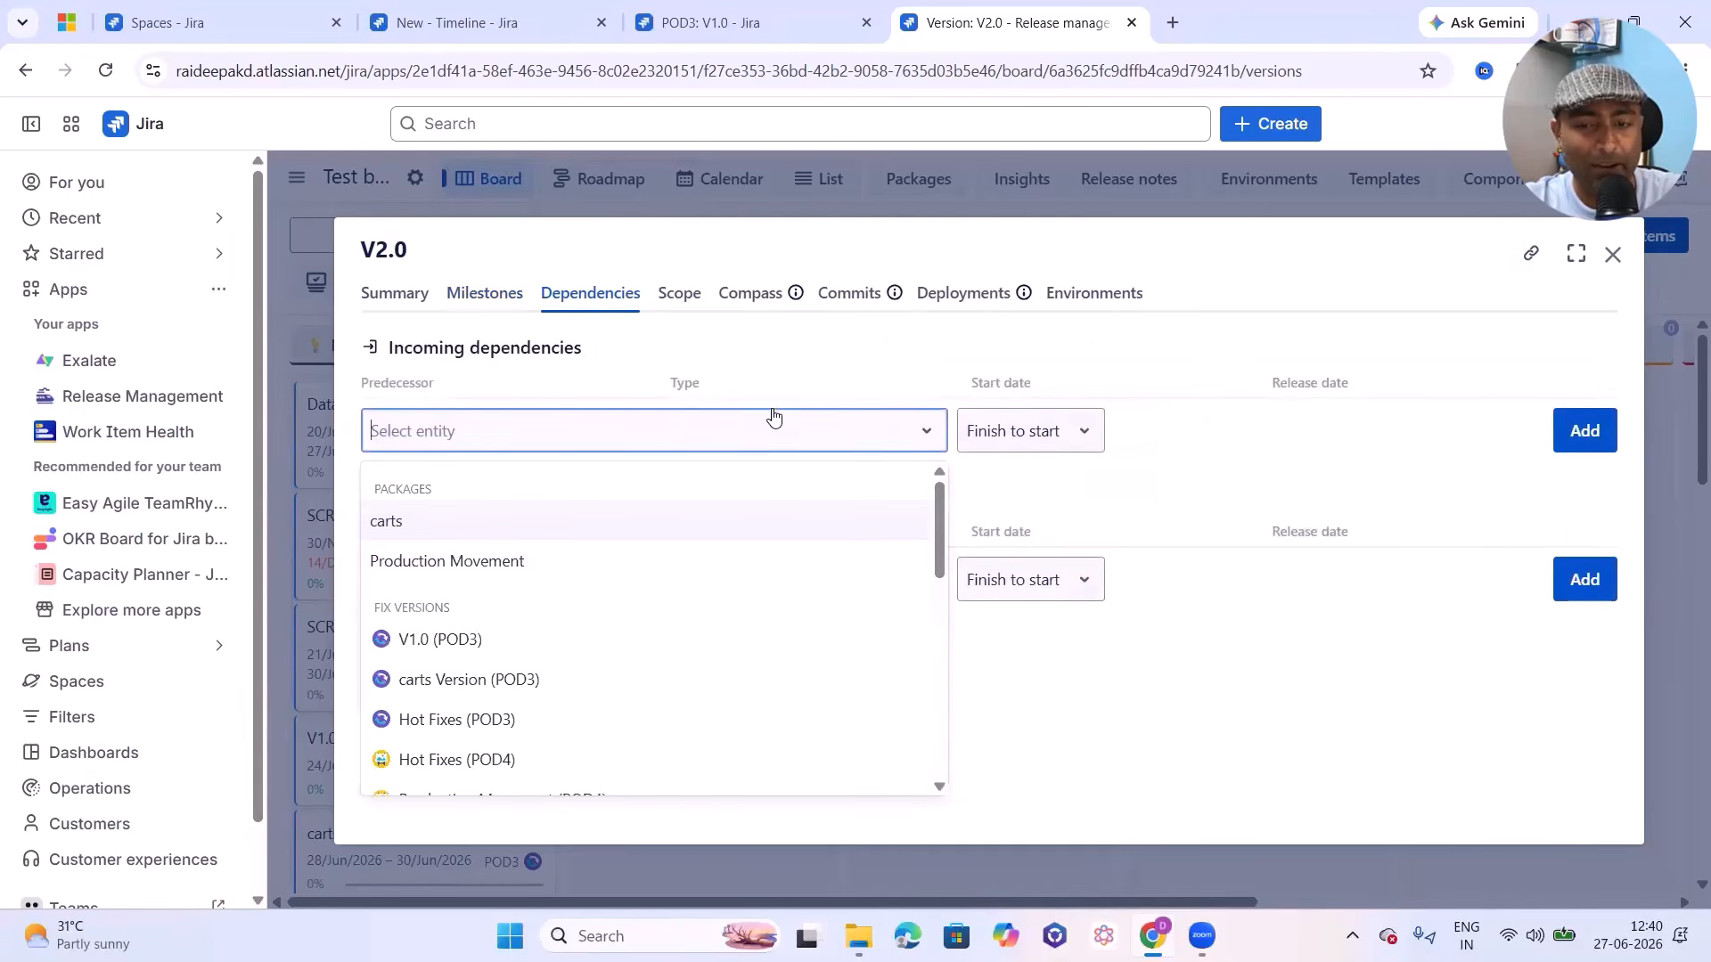
left_click(1198, 472)
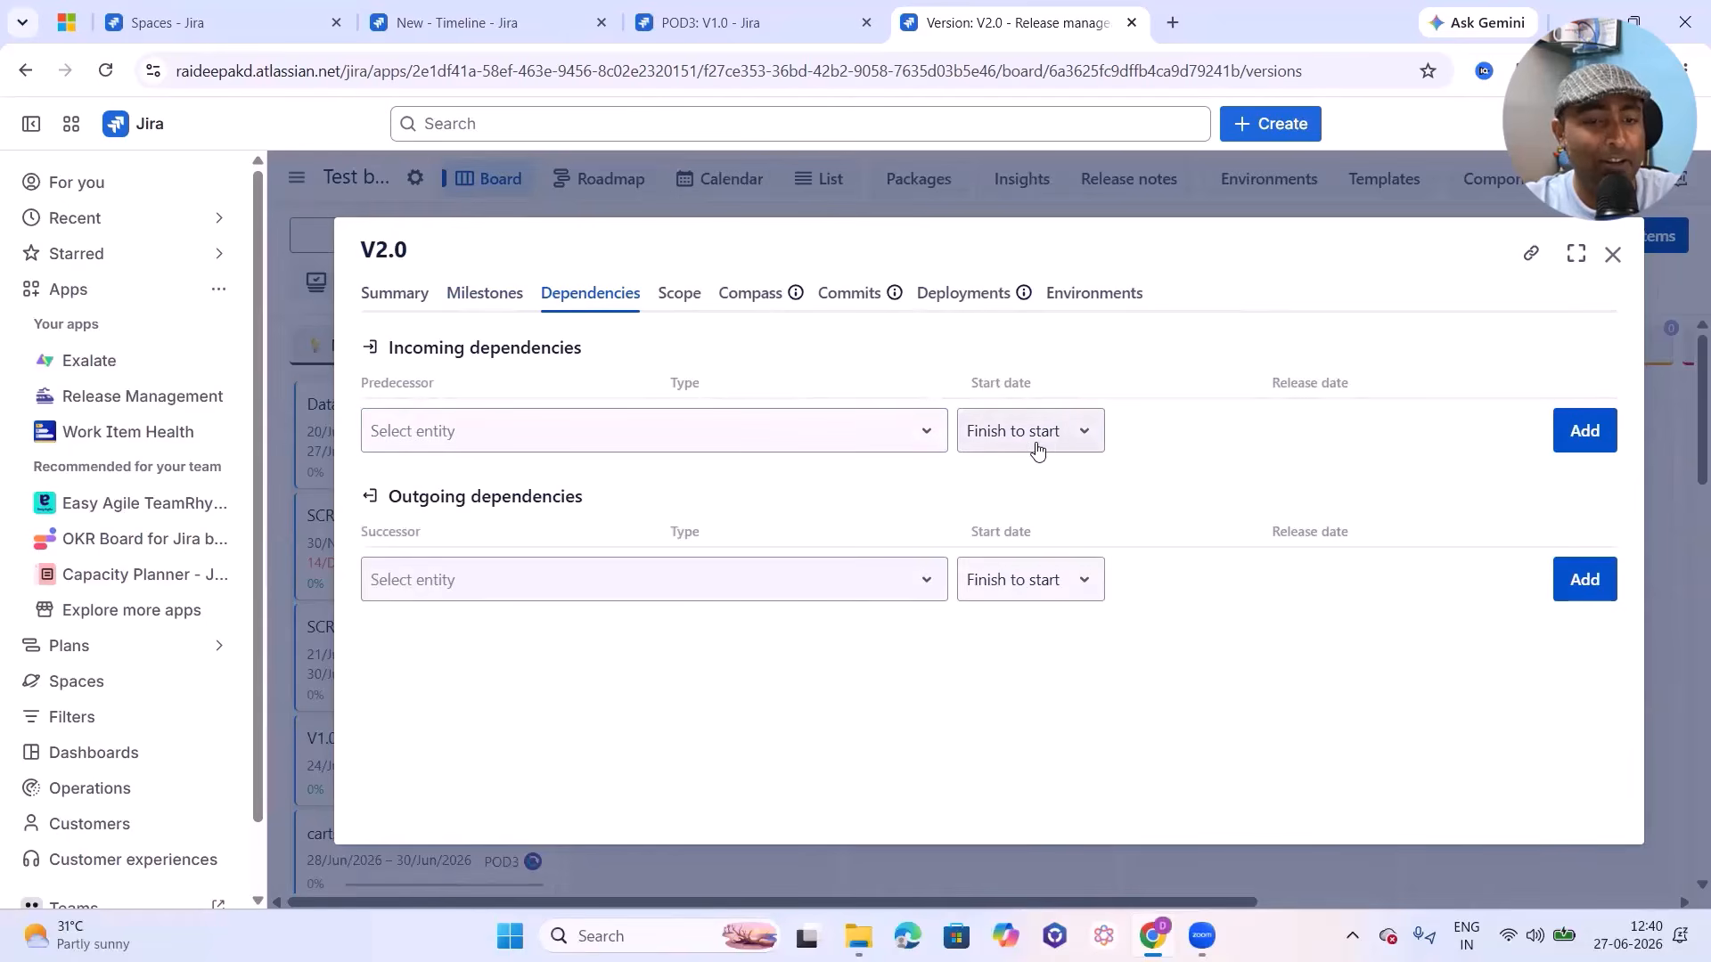
left_click(1087, 590)
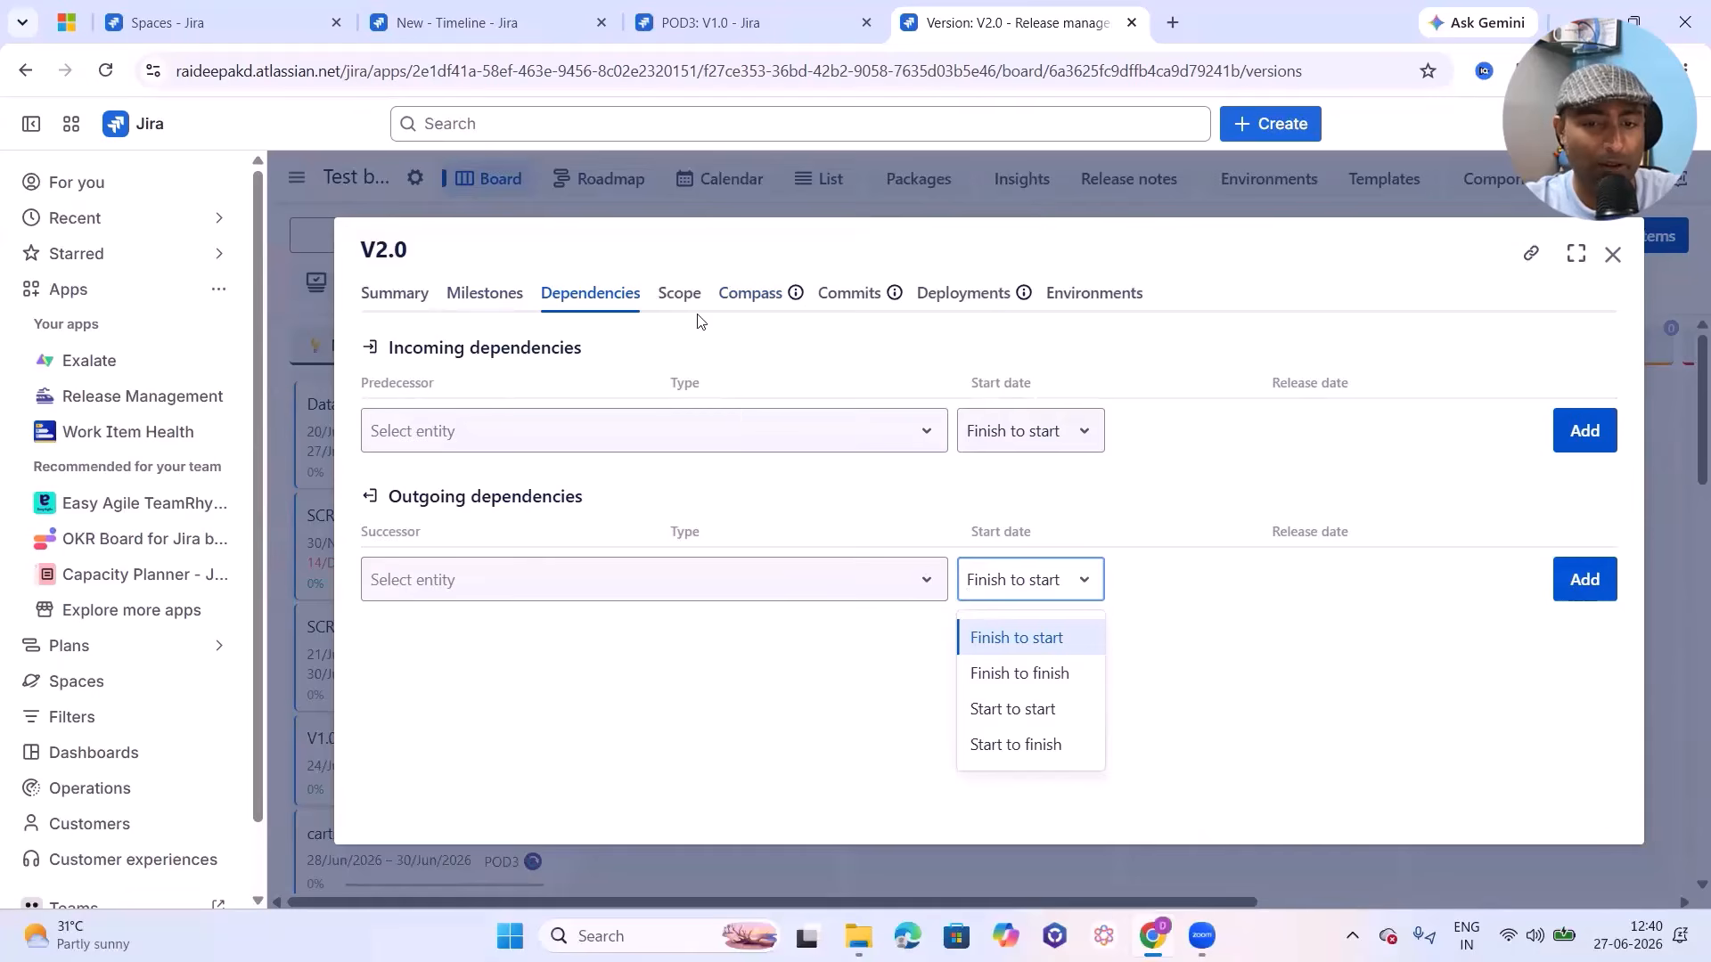
left_click(677, 294)
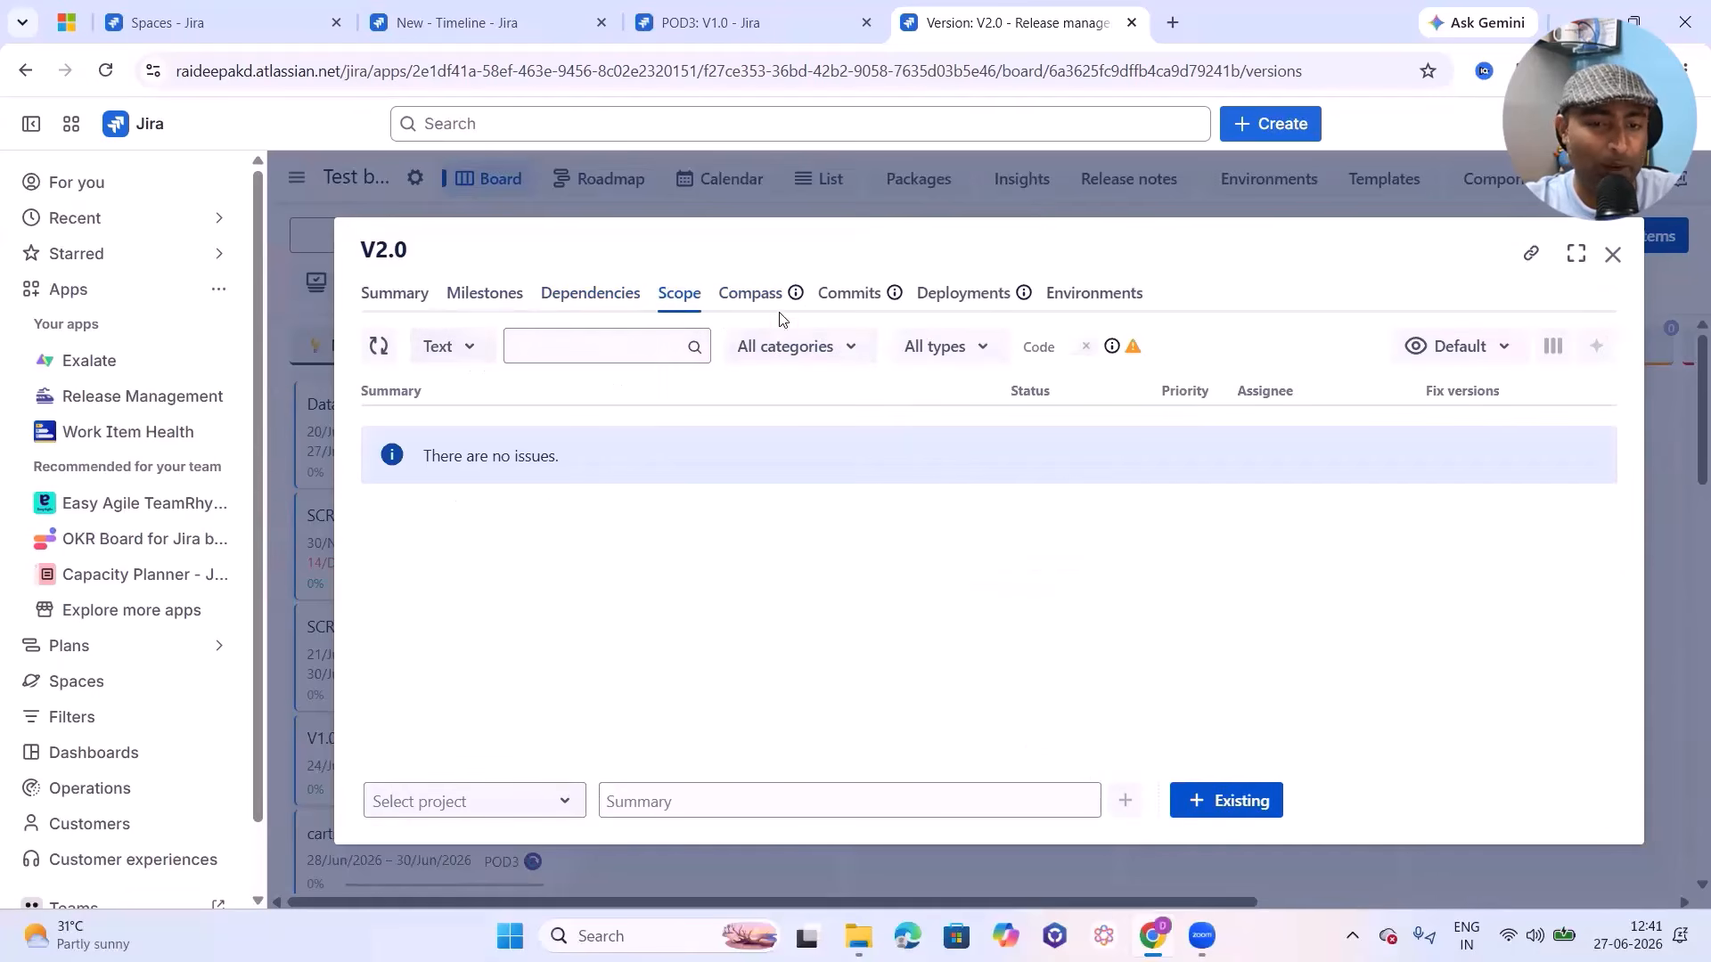
left_click(749, 296)
left_click(842, 296)
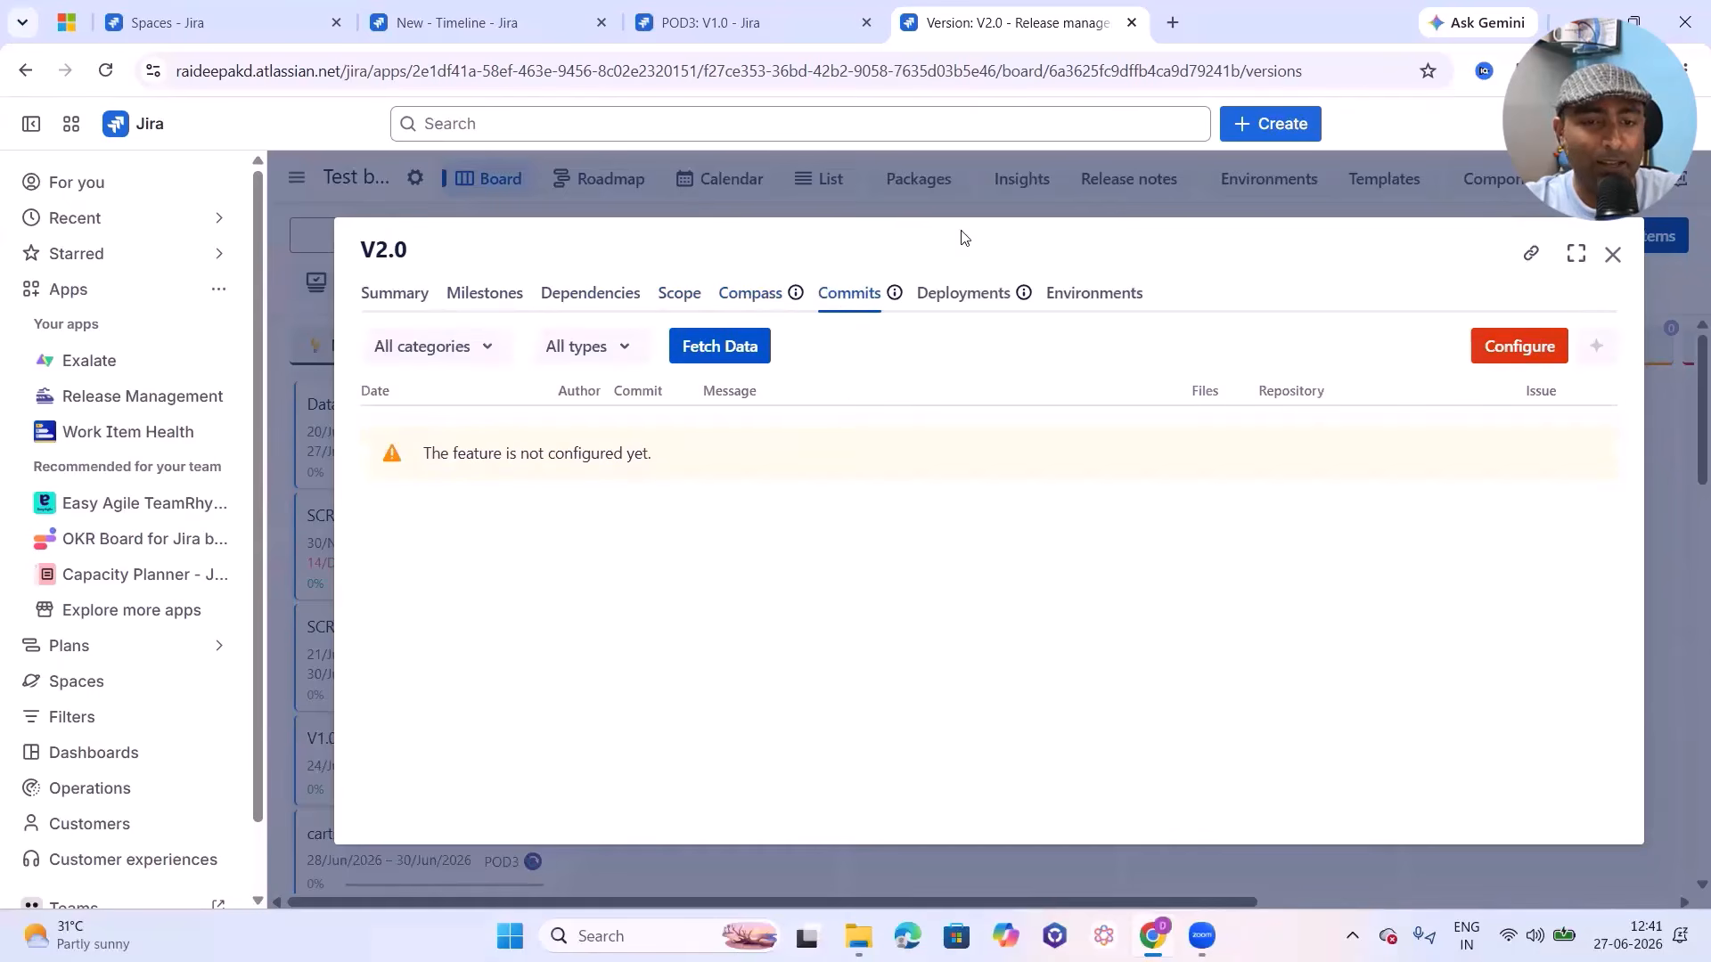
left_click(956, 294)
left_click(1083, 296)
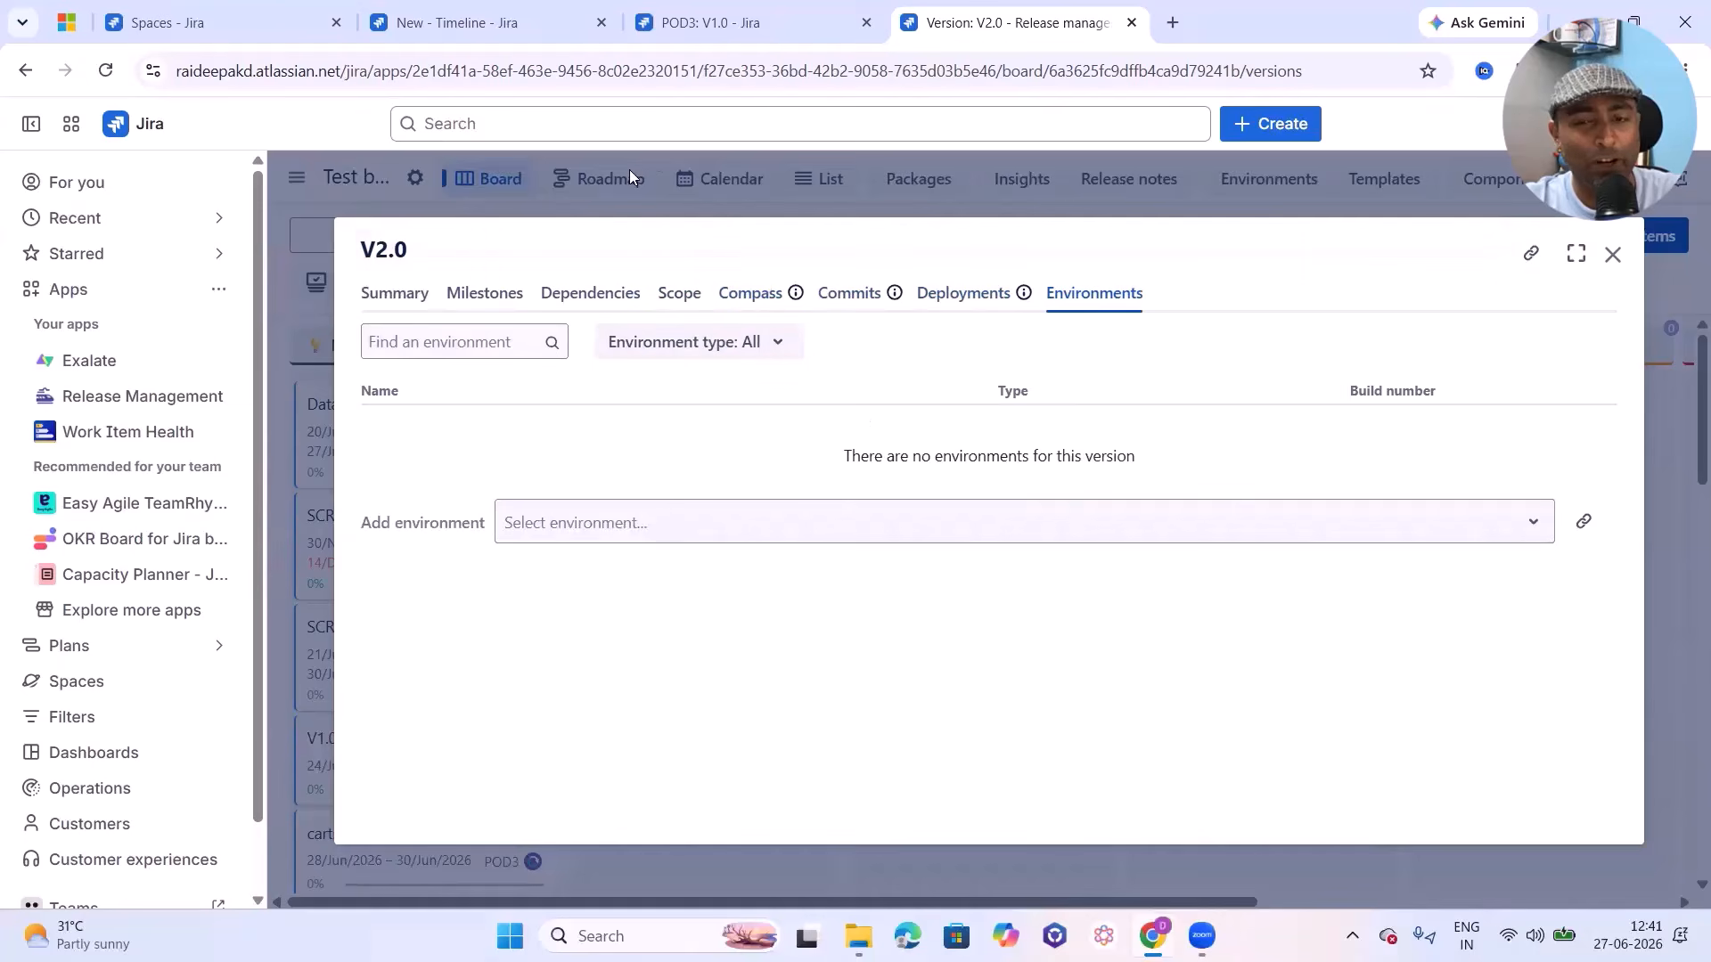
left_click(1614, 256)
Step: Start a new package in the In Planning column of the packages board and name it Media(Audio, Video and Messanger)
mouse_move(722, 481)
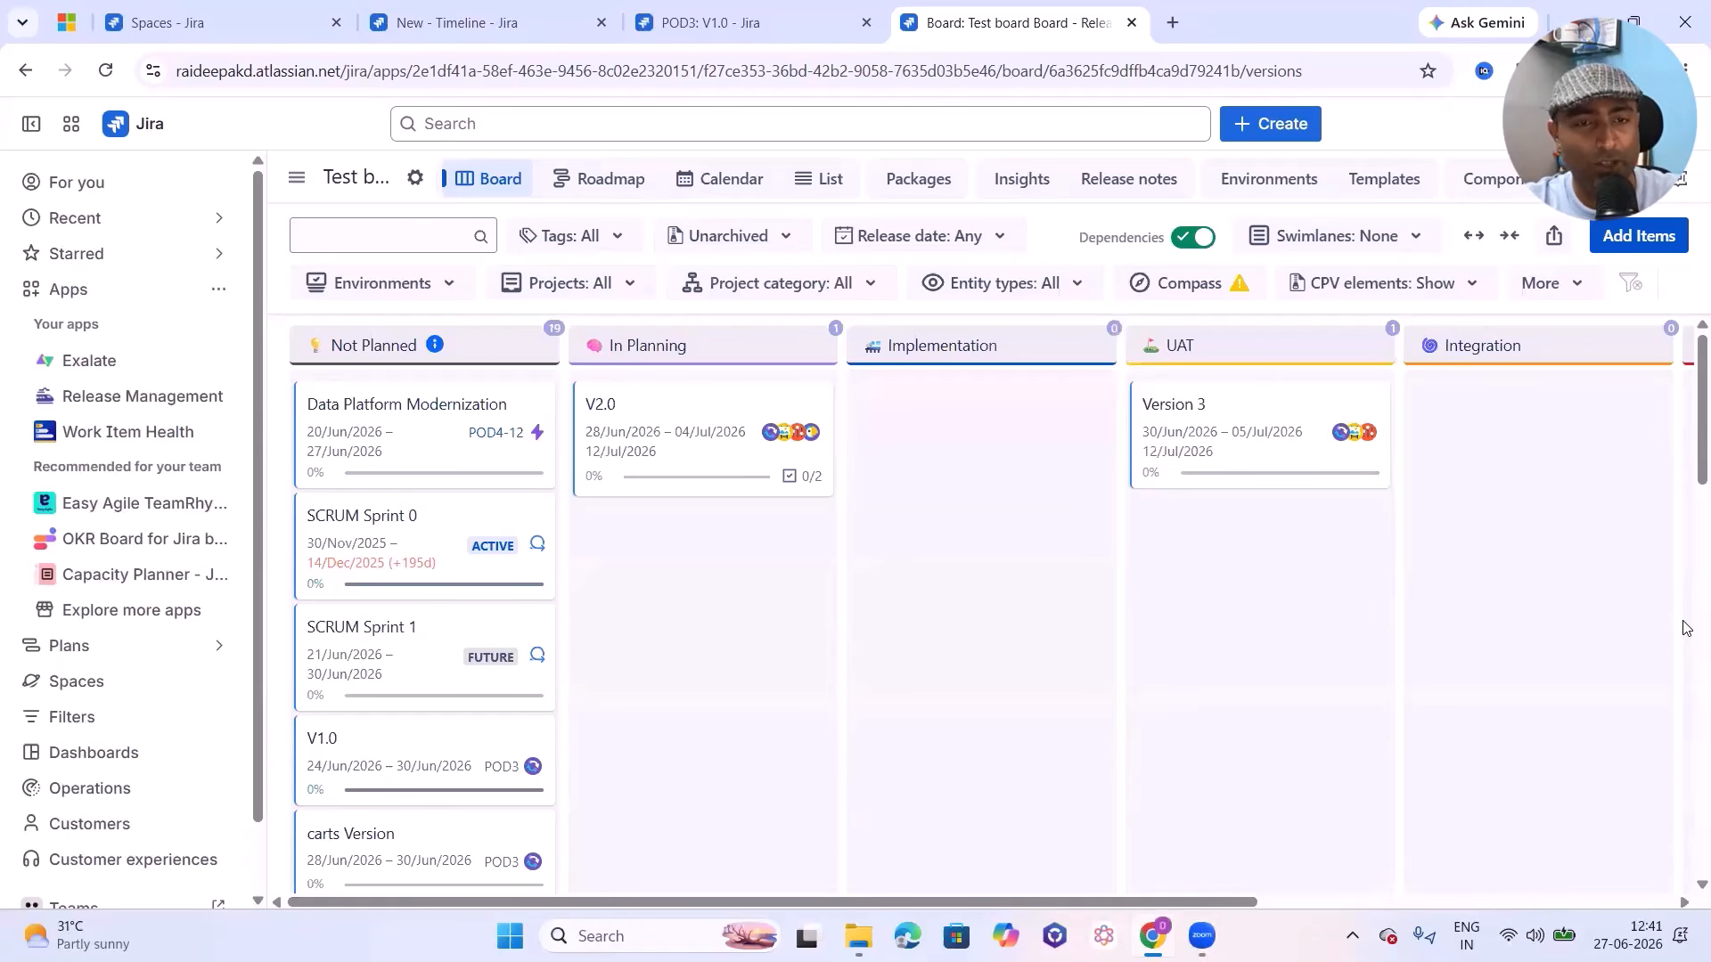
left_click(919, 180)
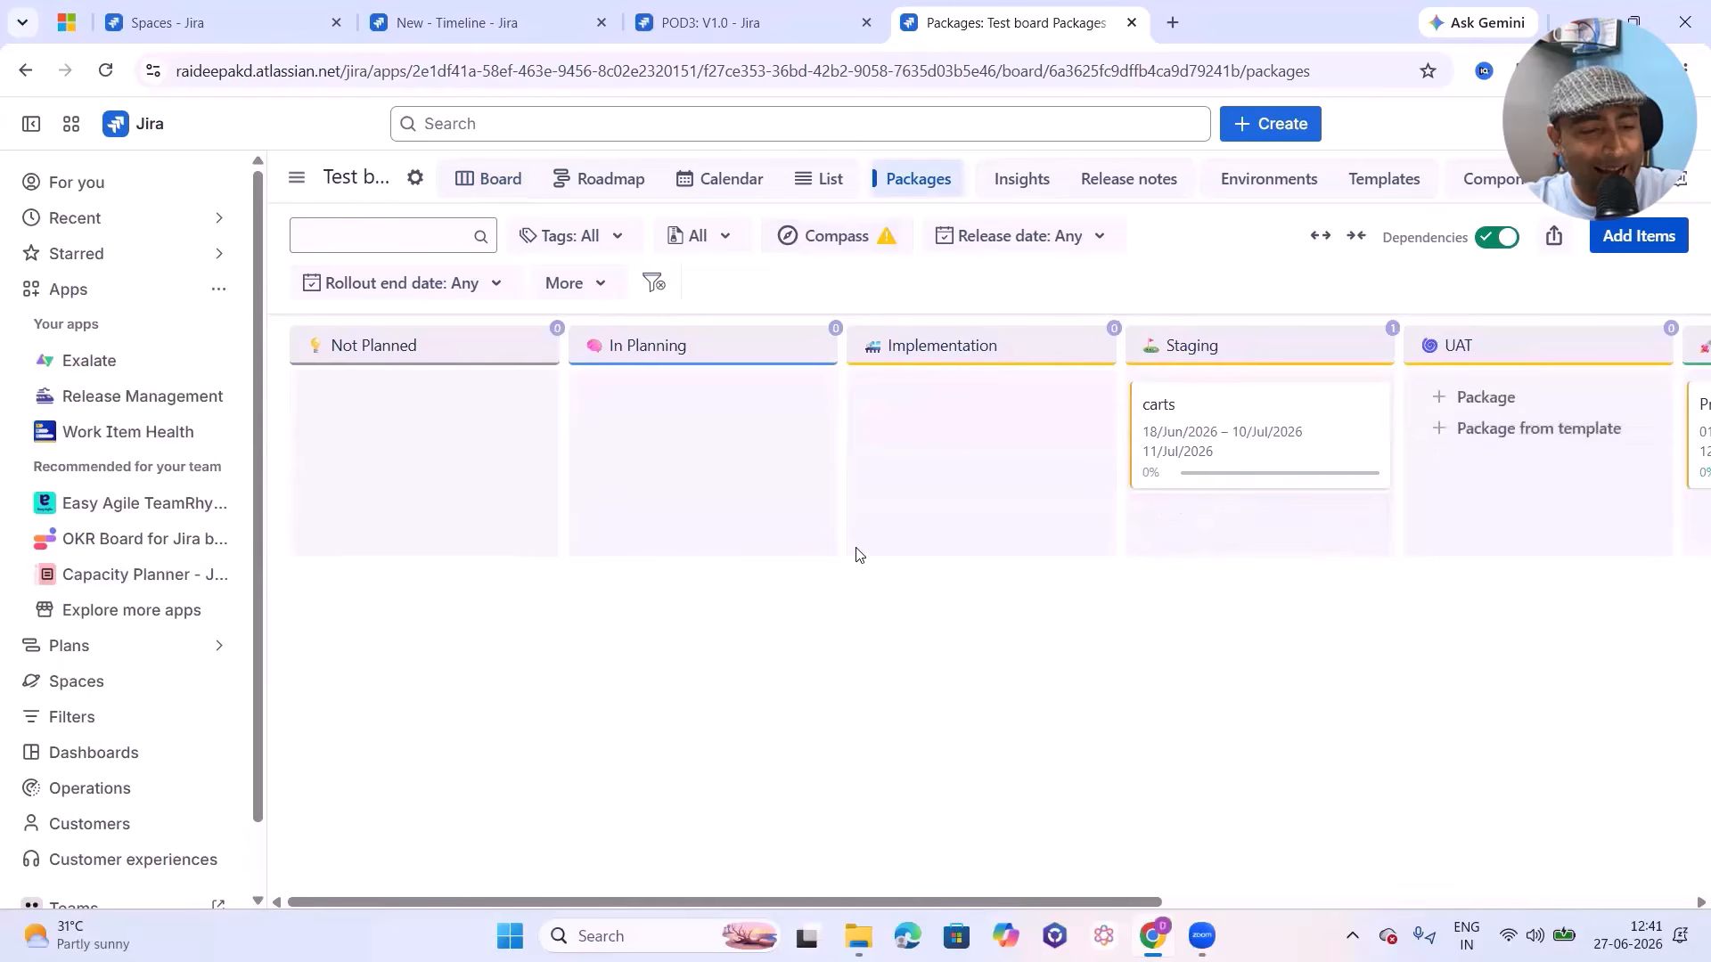
left_click(642, 398)
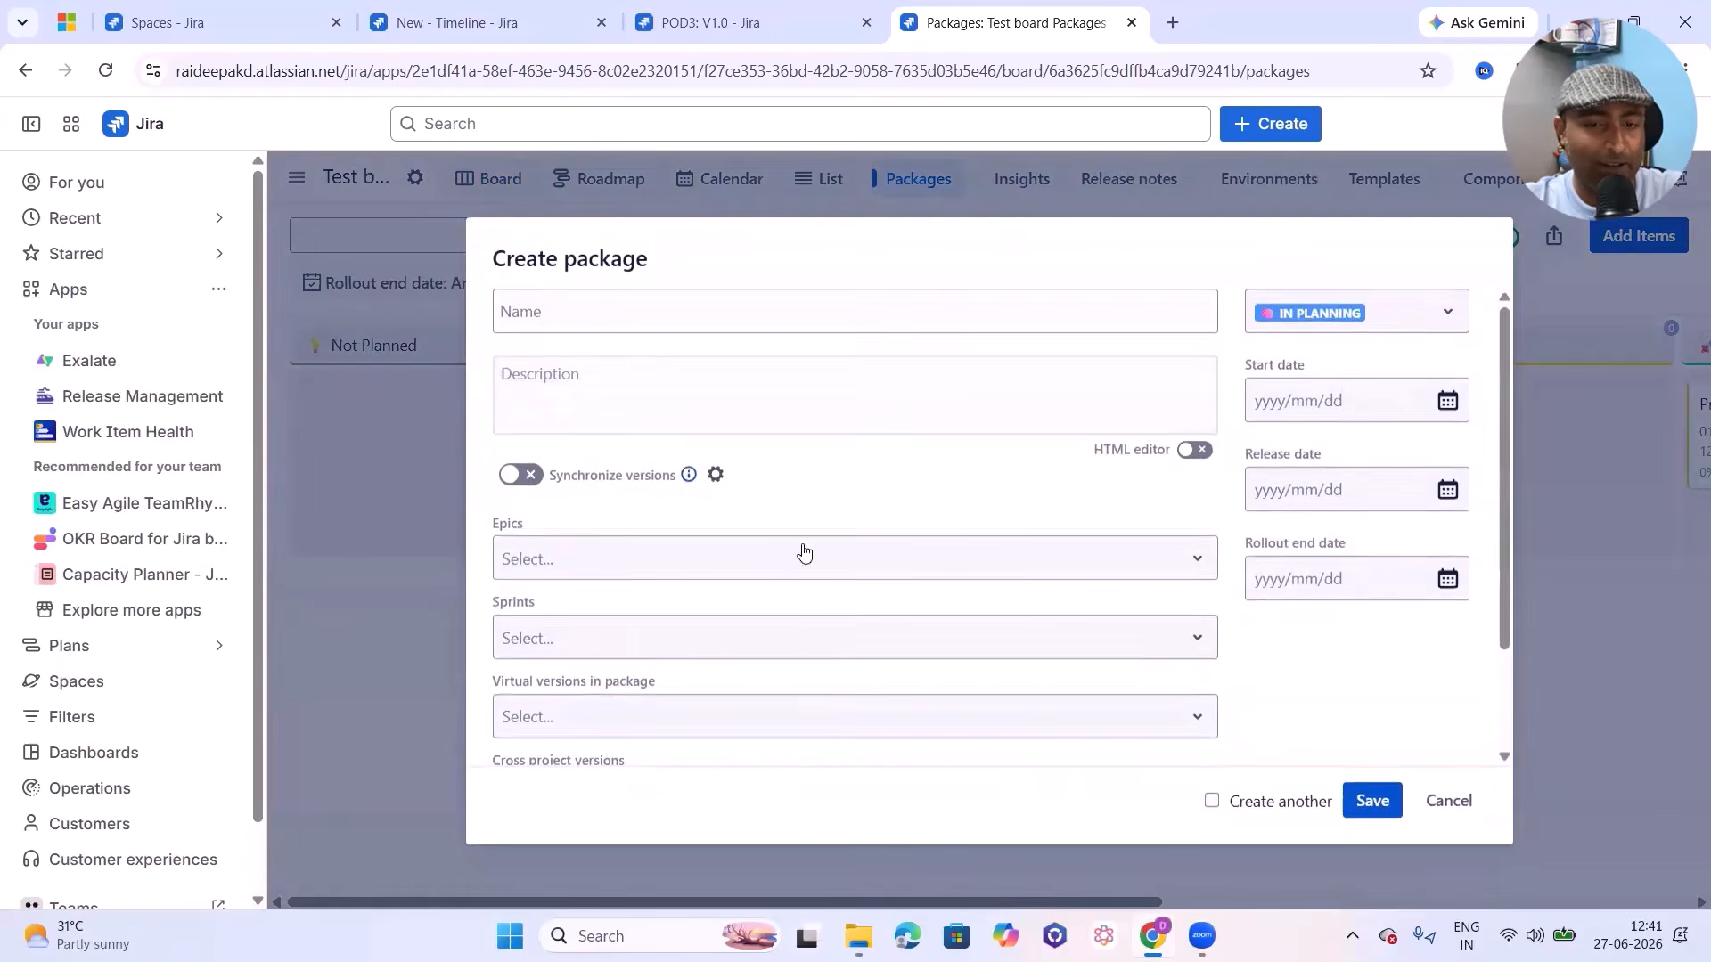
left_click(820, 294)
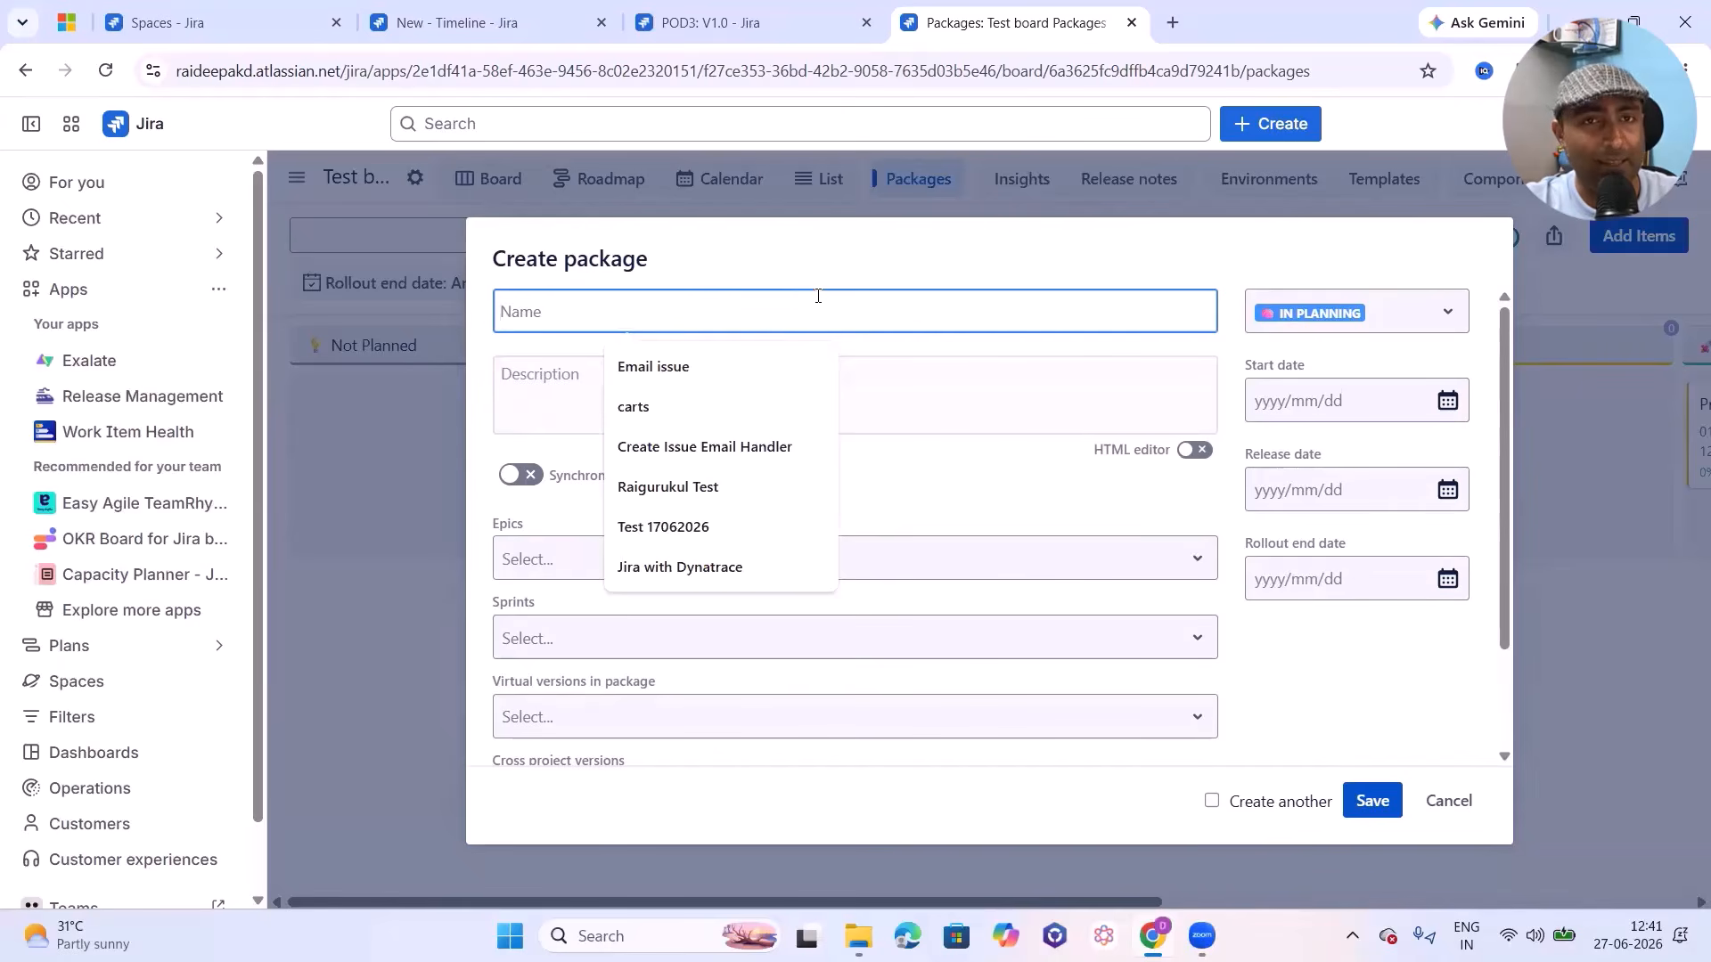
type("M")
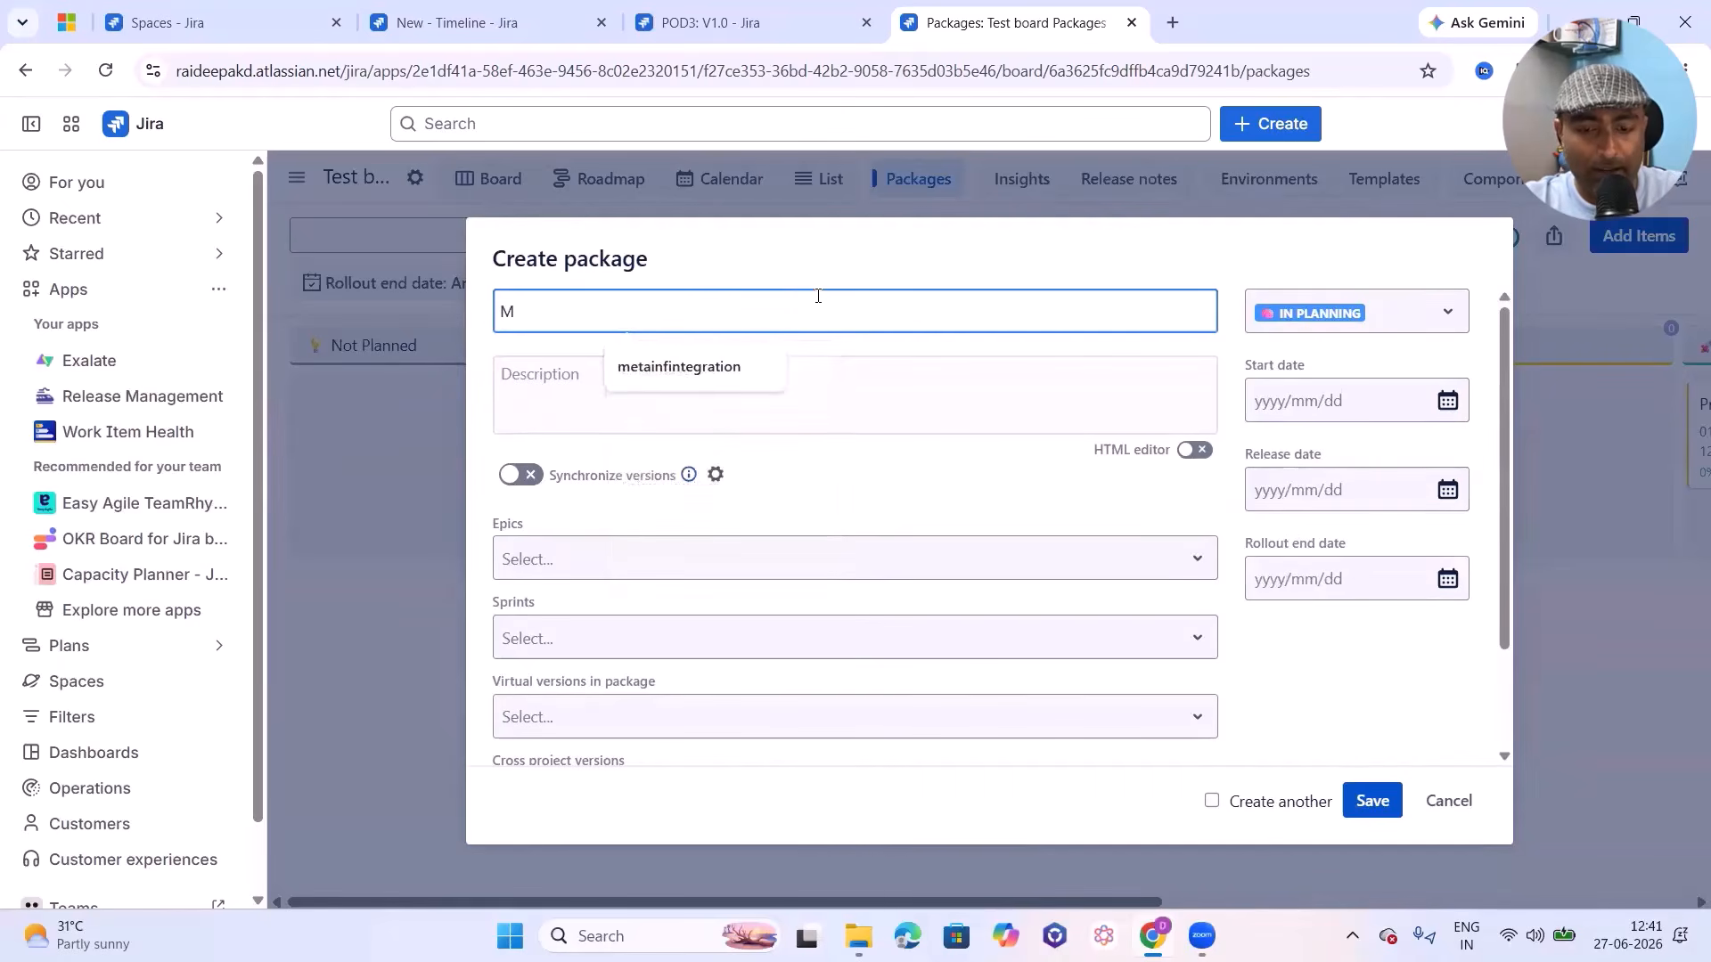
type("edia(Audio, Vi")
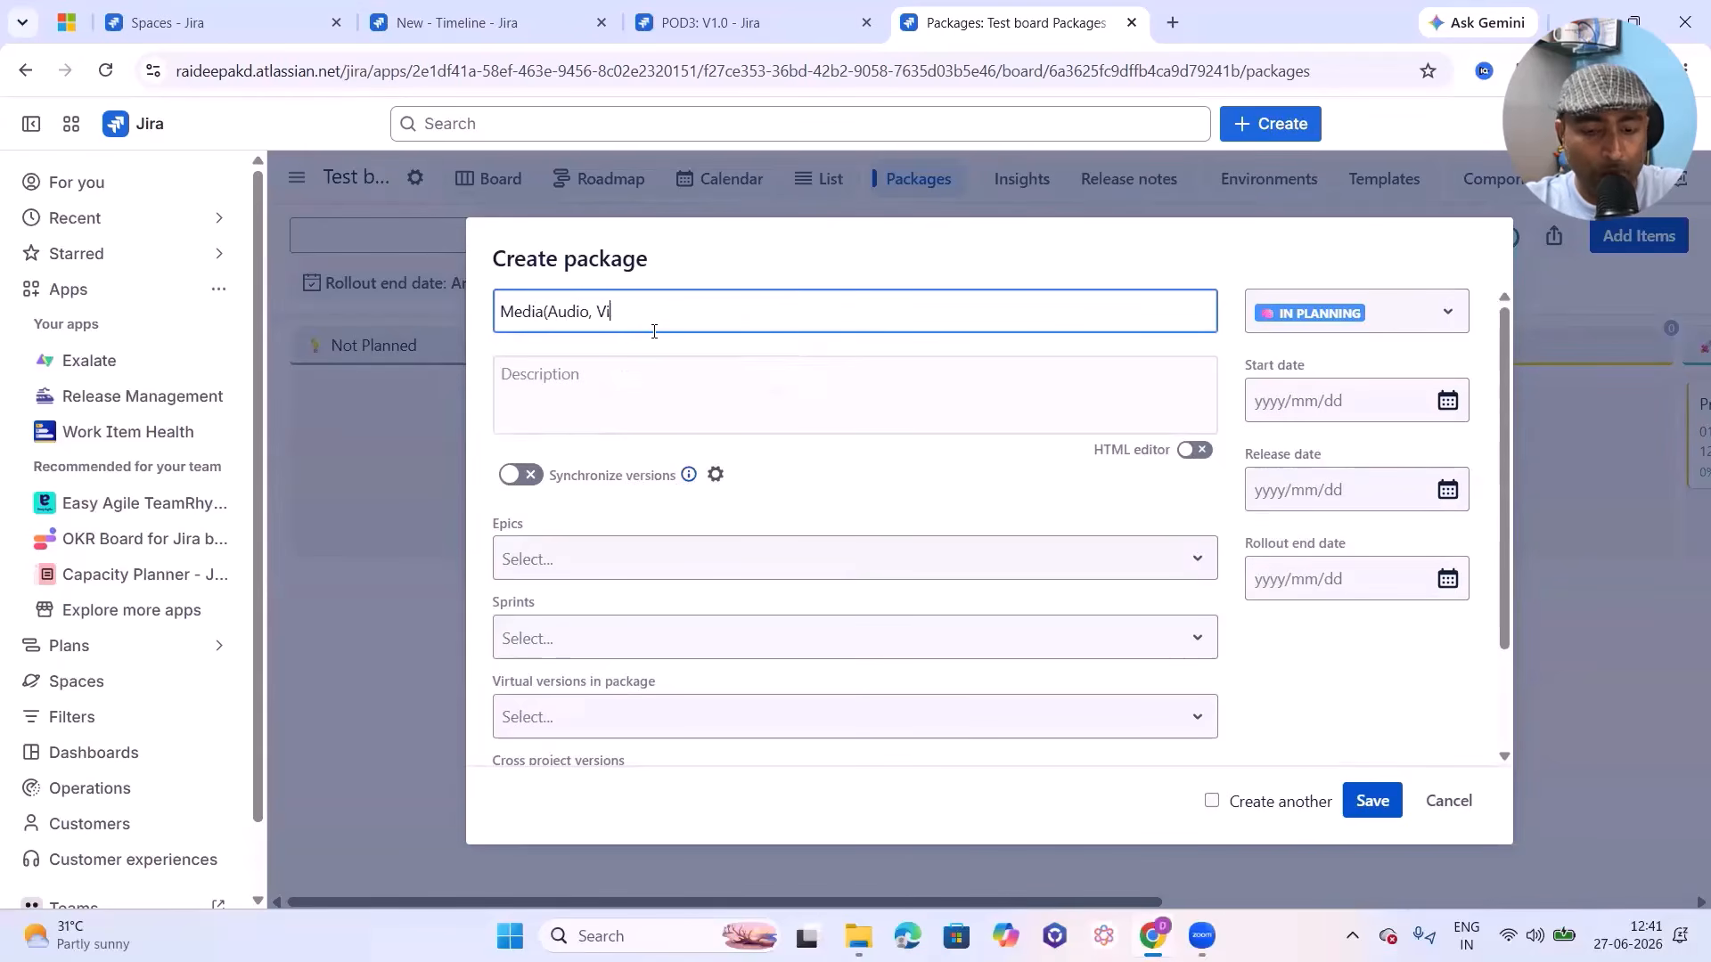
type("deo and M")
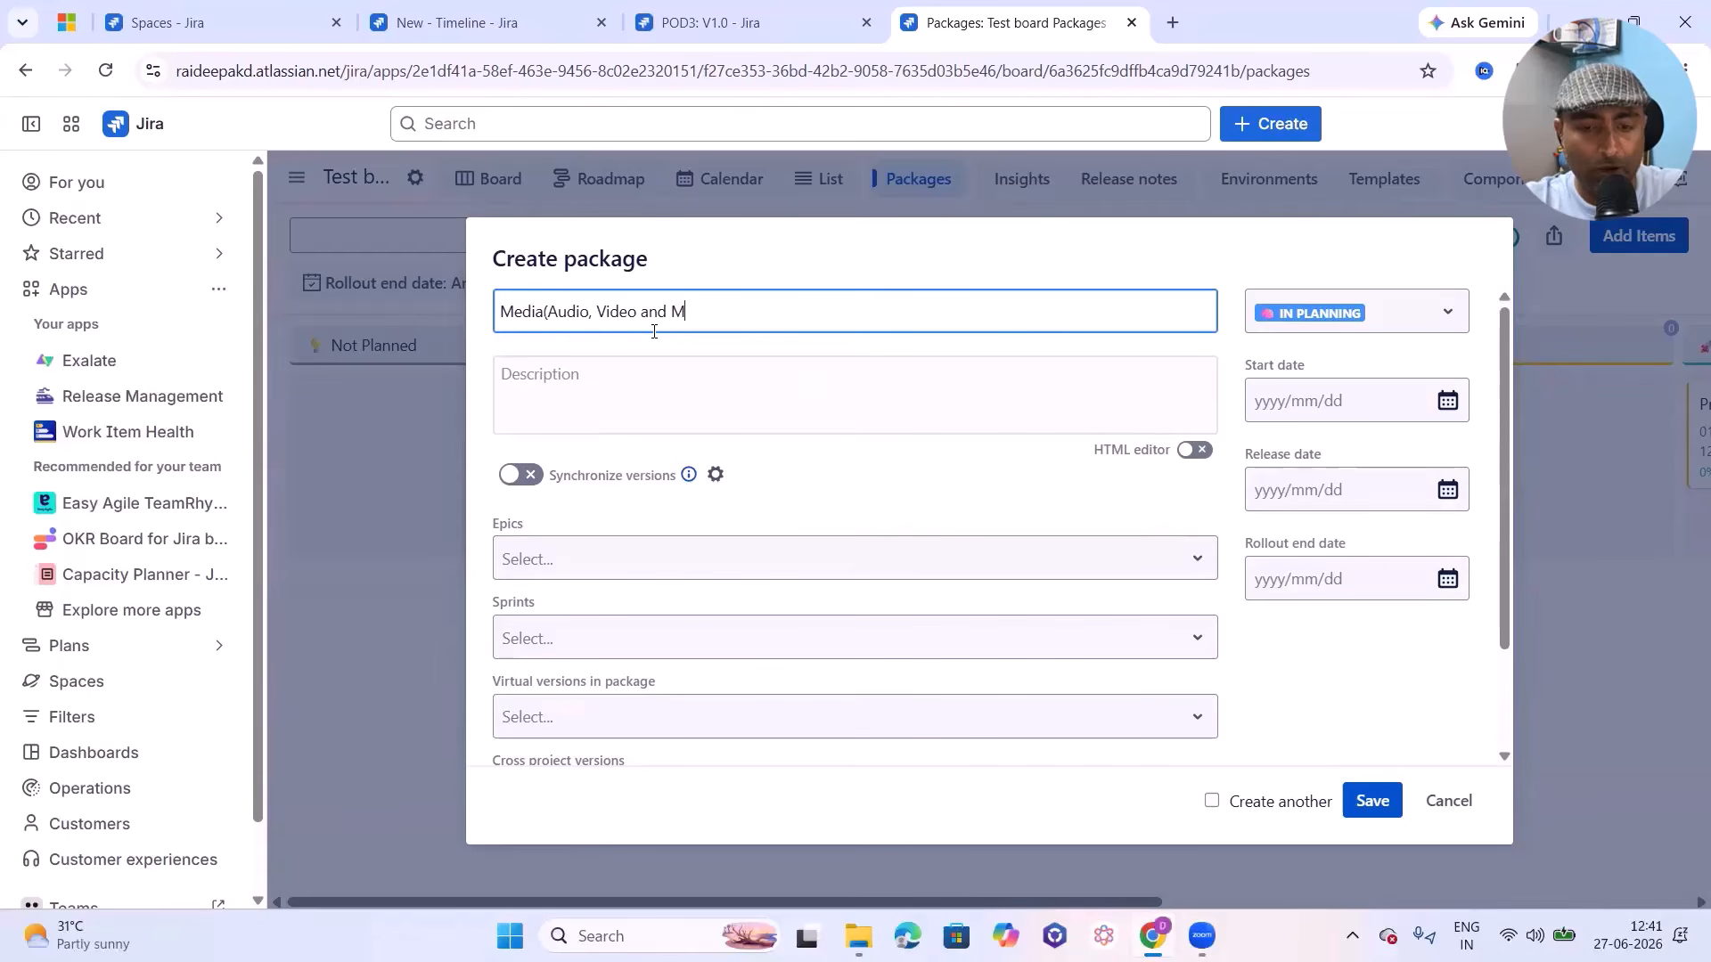
type("essanger)")
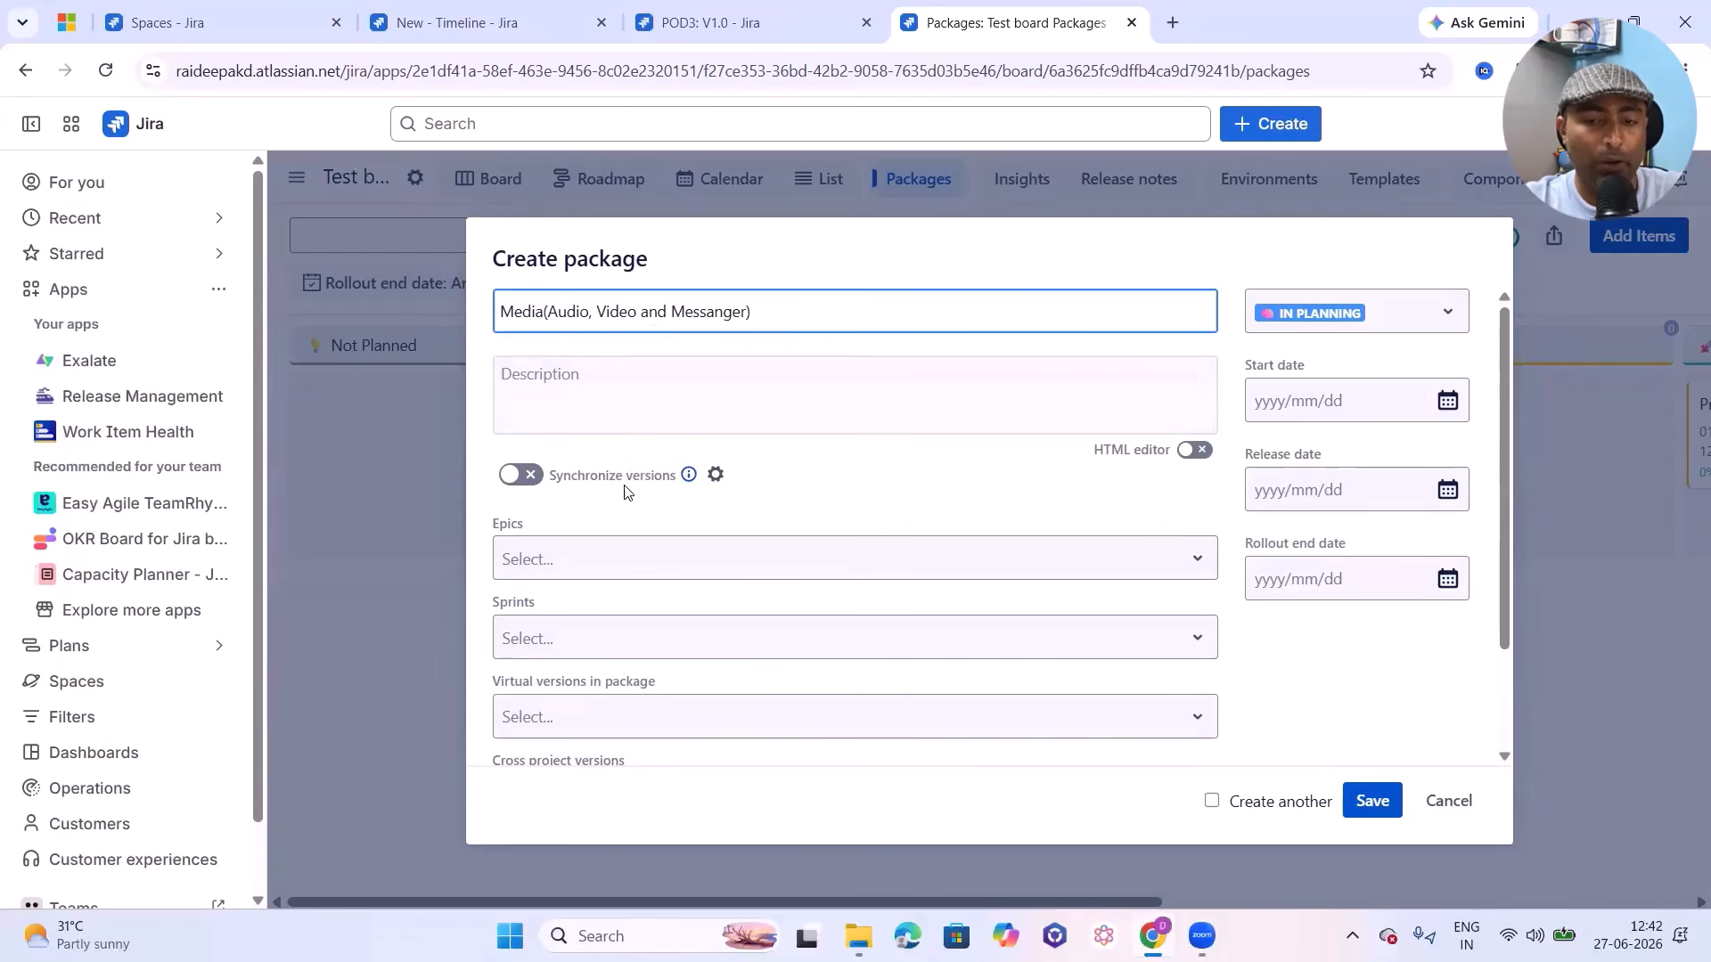
Step: Enable version synchronization for the package and copy its name, Media(Audio, Video and Messanger), into the description
left_click(529, 477)
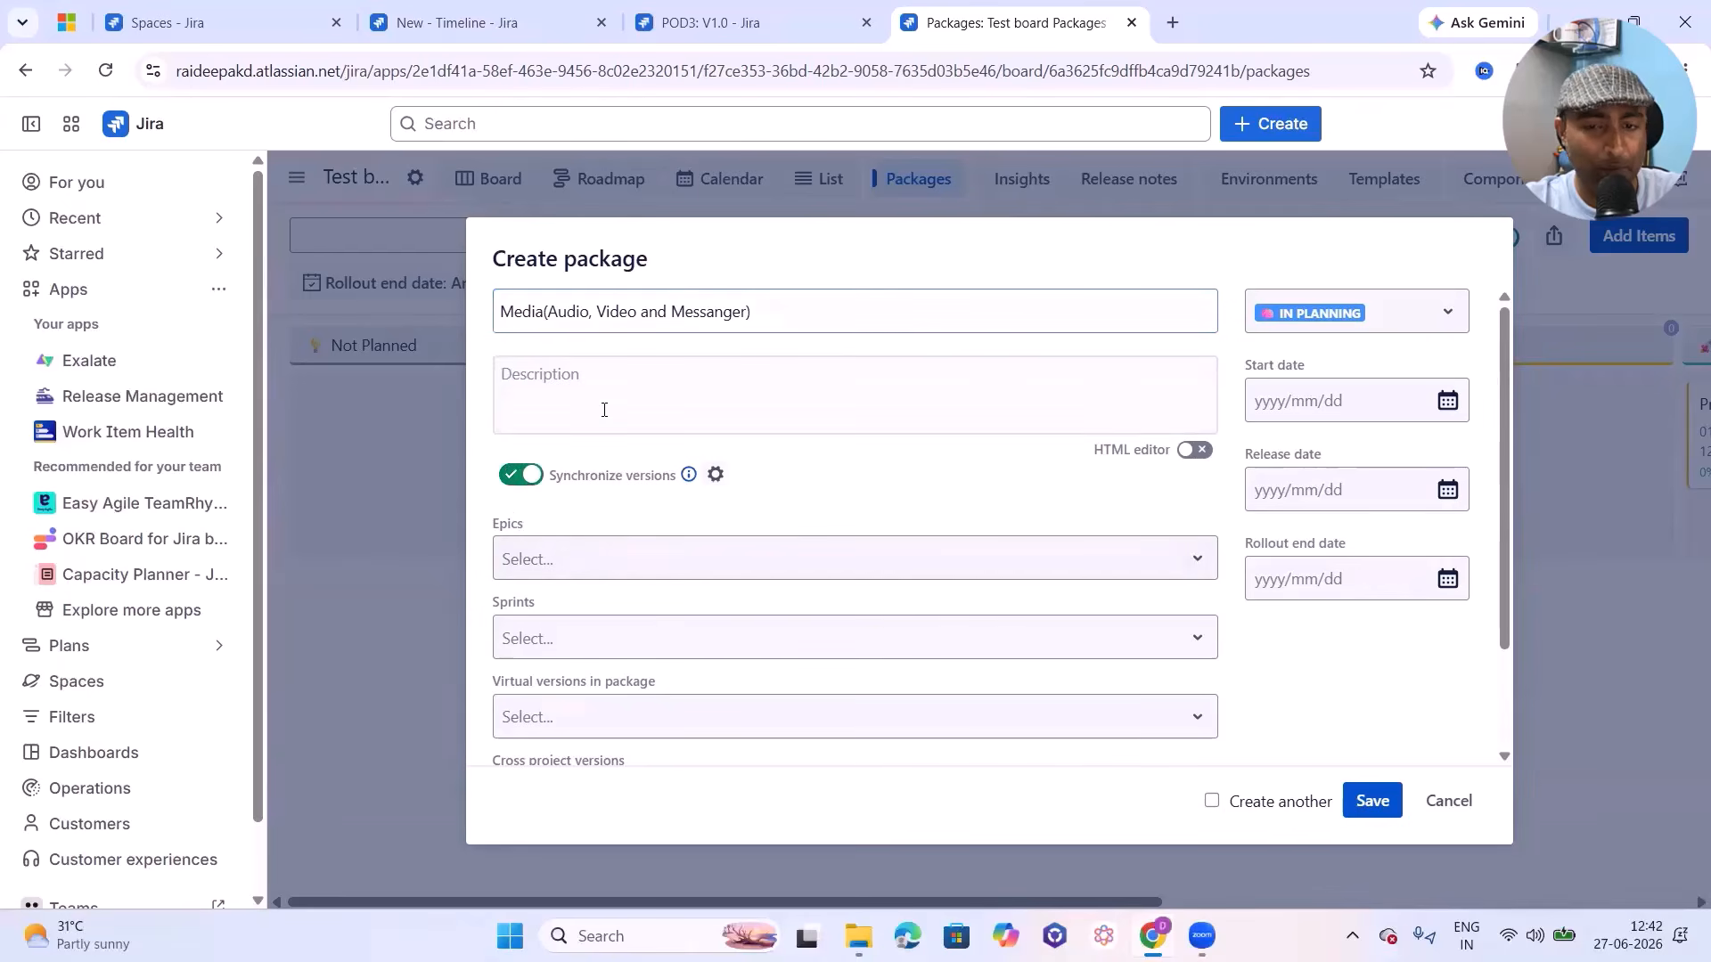
left_click(562, 400)
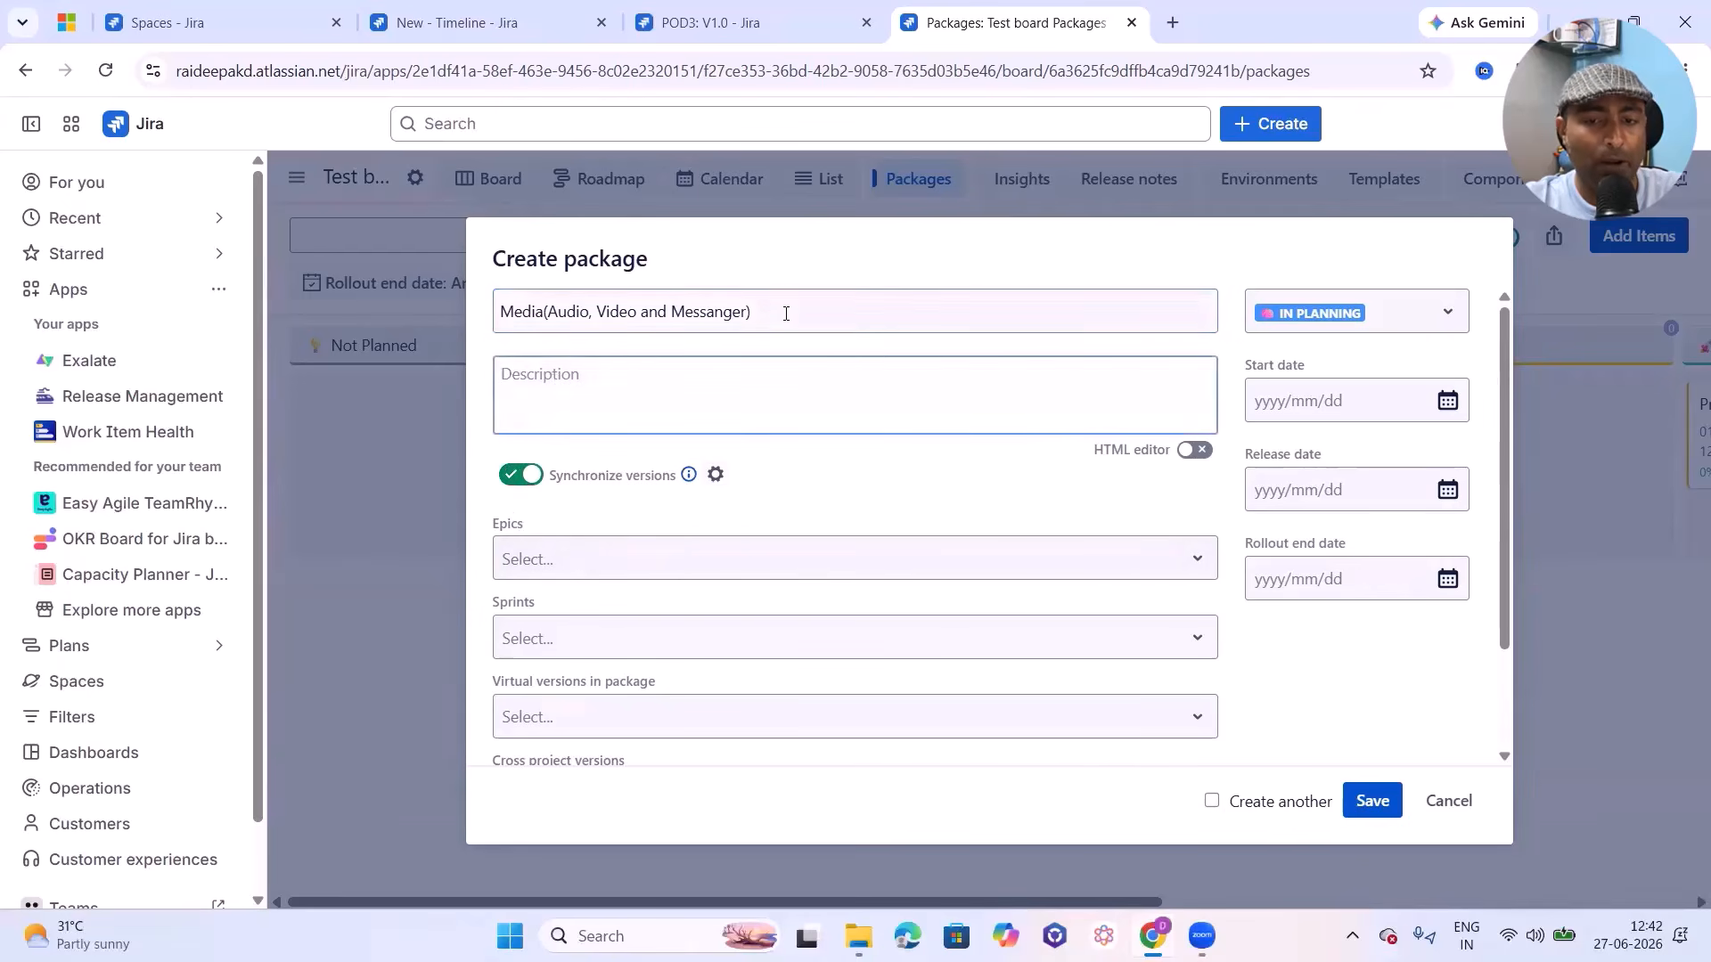
left_click_drag(783, 313, 495, 312)
key("ctrl+c")
left_click(577, 402)
key("ctrl+v")
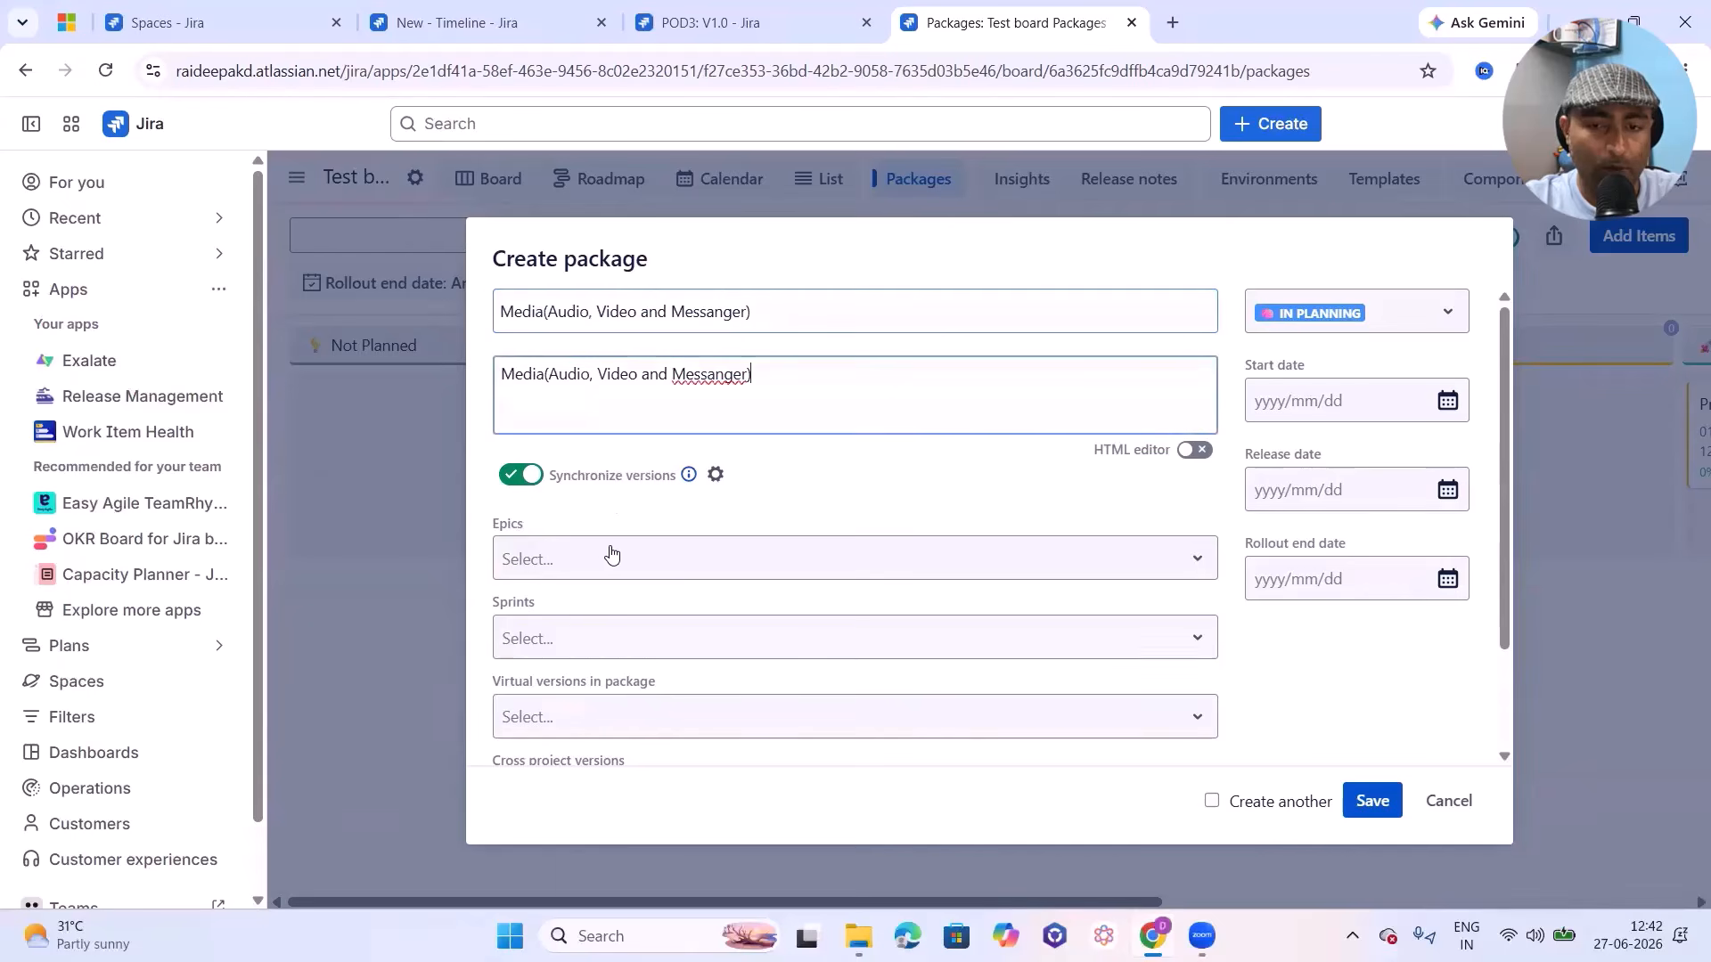
Step: Add the epics Data Platform Modernization, Additional Feature Toggle Button and Backend Database Structure to the package
left_click(584, 563)
left_click(616, 617)
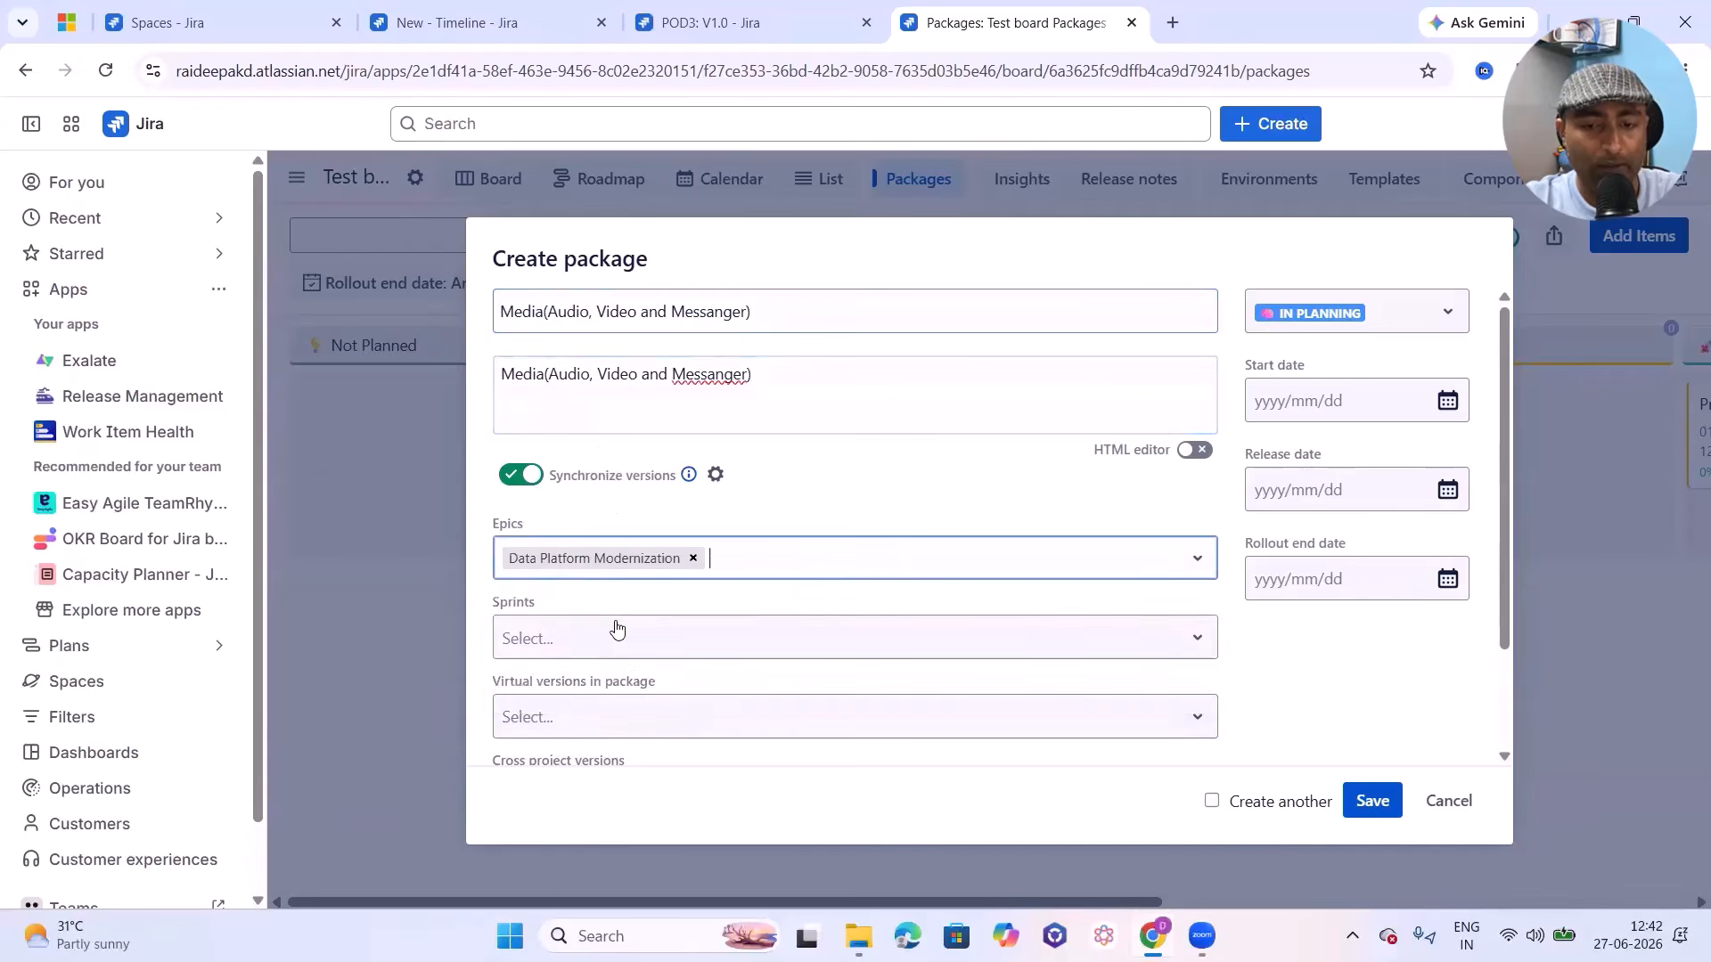
left_click(799, 581)
left_click(608, 622)
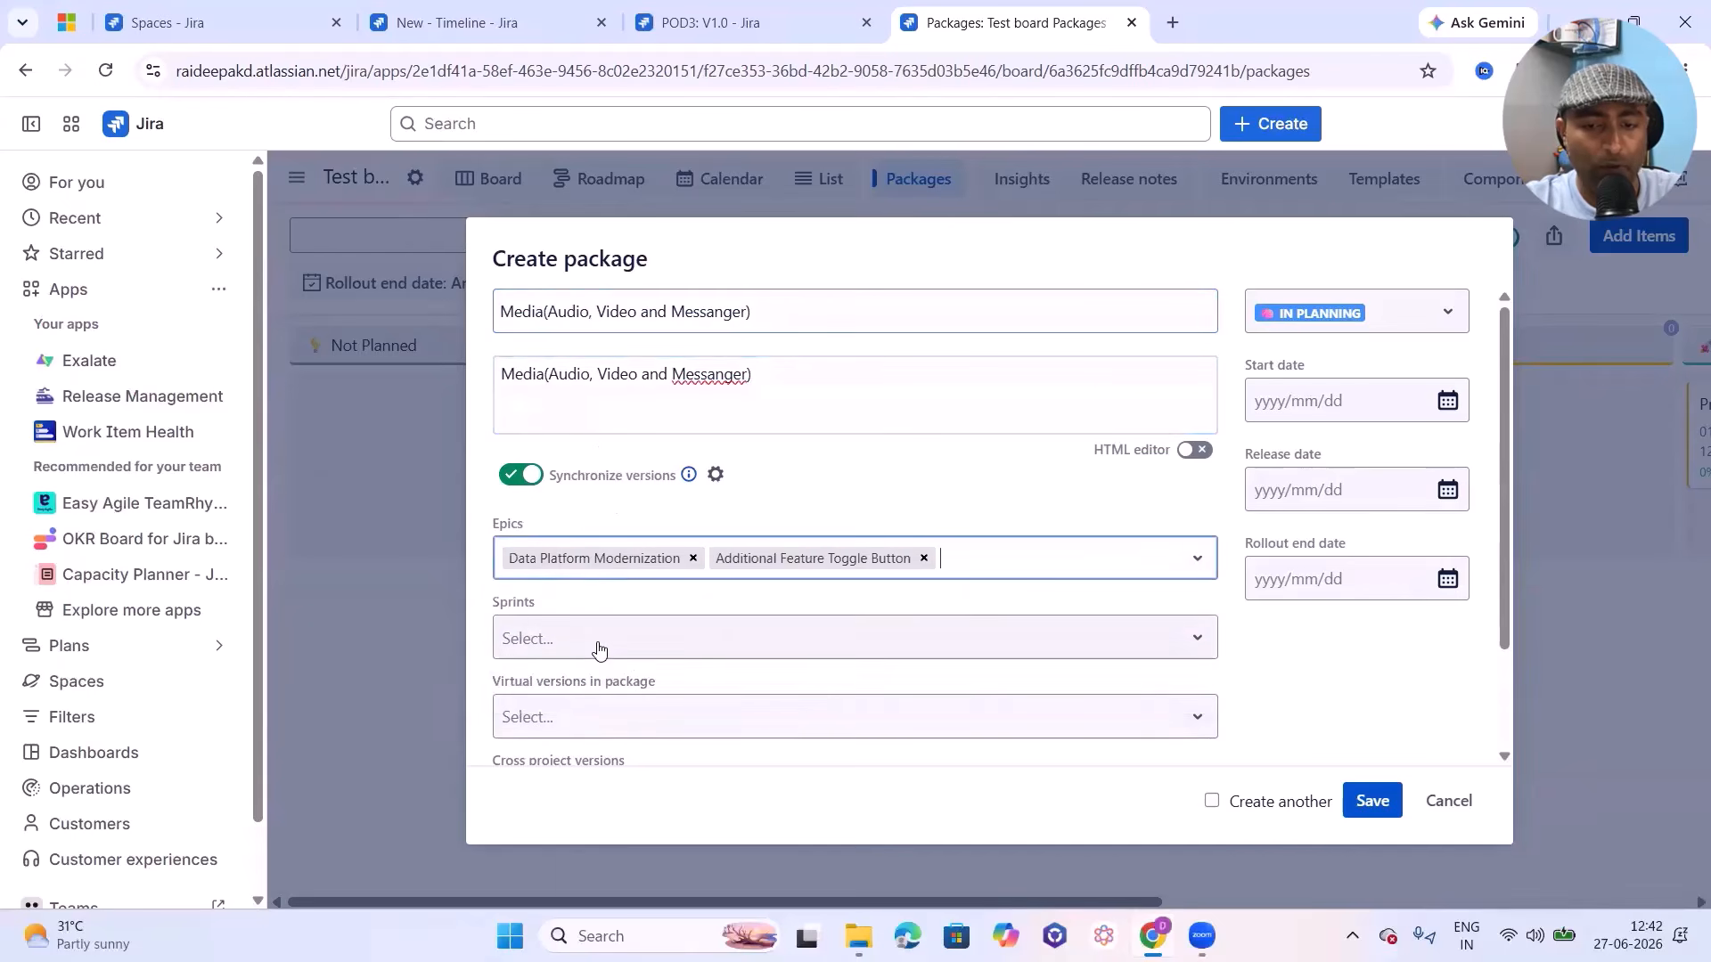
left_click(1005, 568)
left_click(646, 624)
Step: Add the sprints SCRUM Sprint 0 and SCRUM Sprint 1 to the package and check the available virtual versions
left_click(606, 640)
left_click(588, 695)
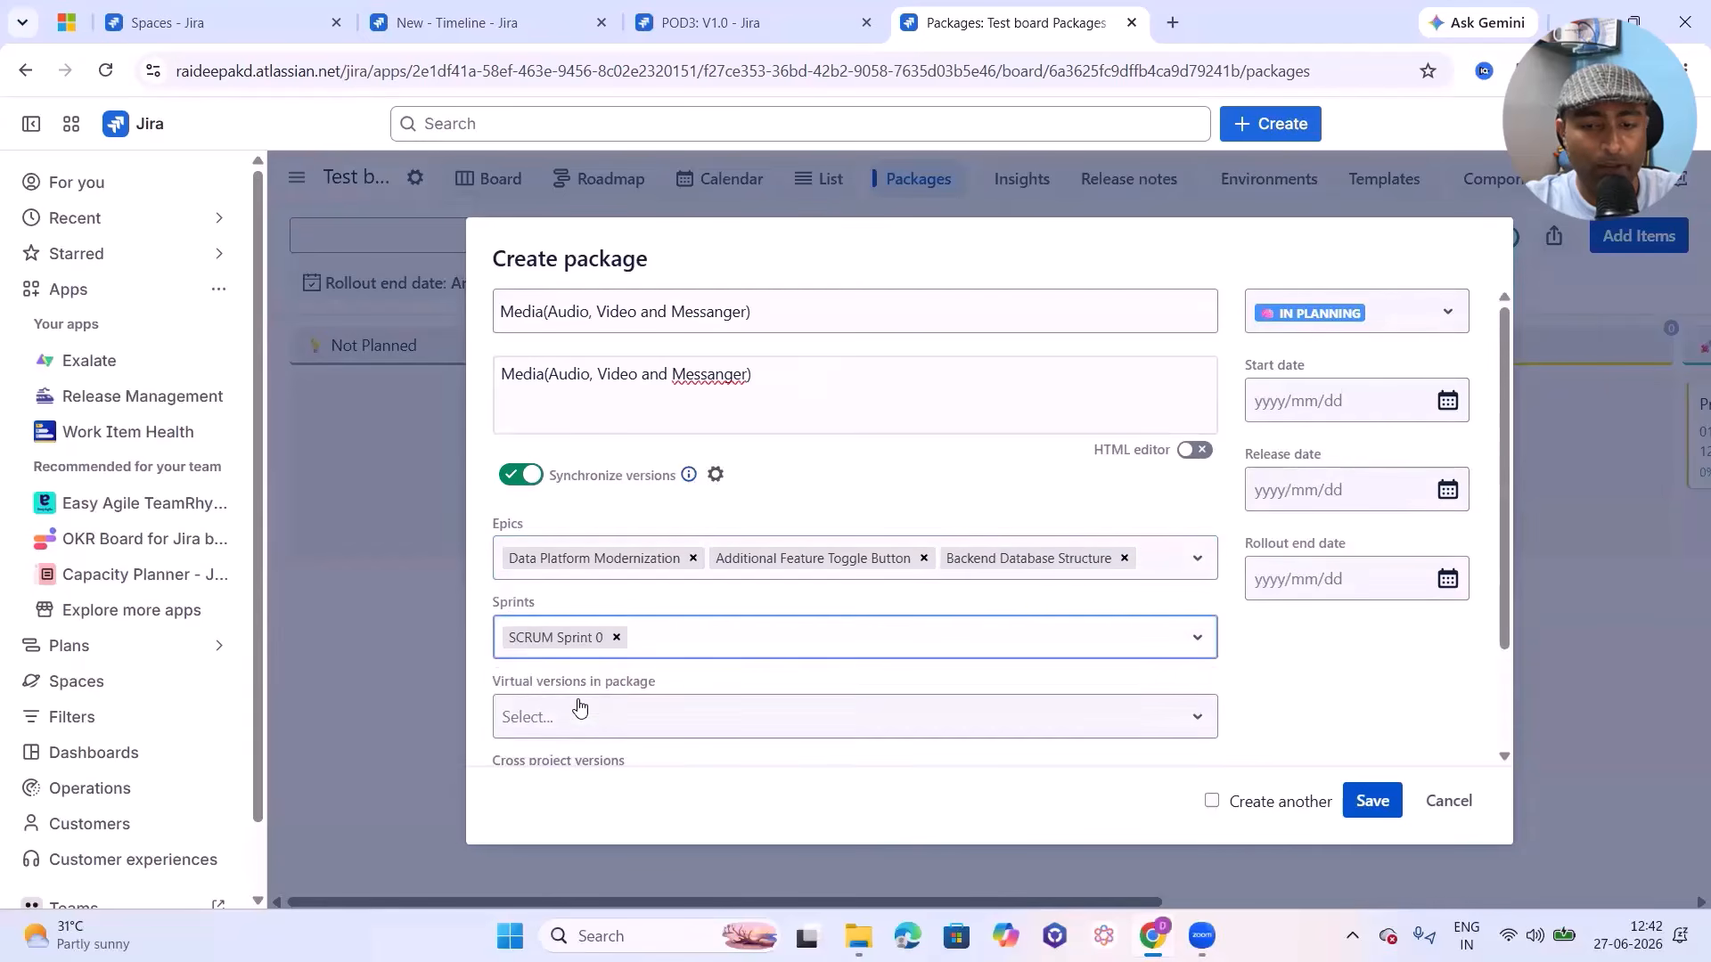
left_click(723, 656)
left_click(613, 698)
left_click(657, 719)
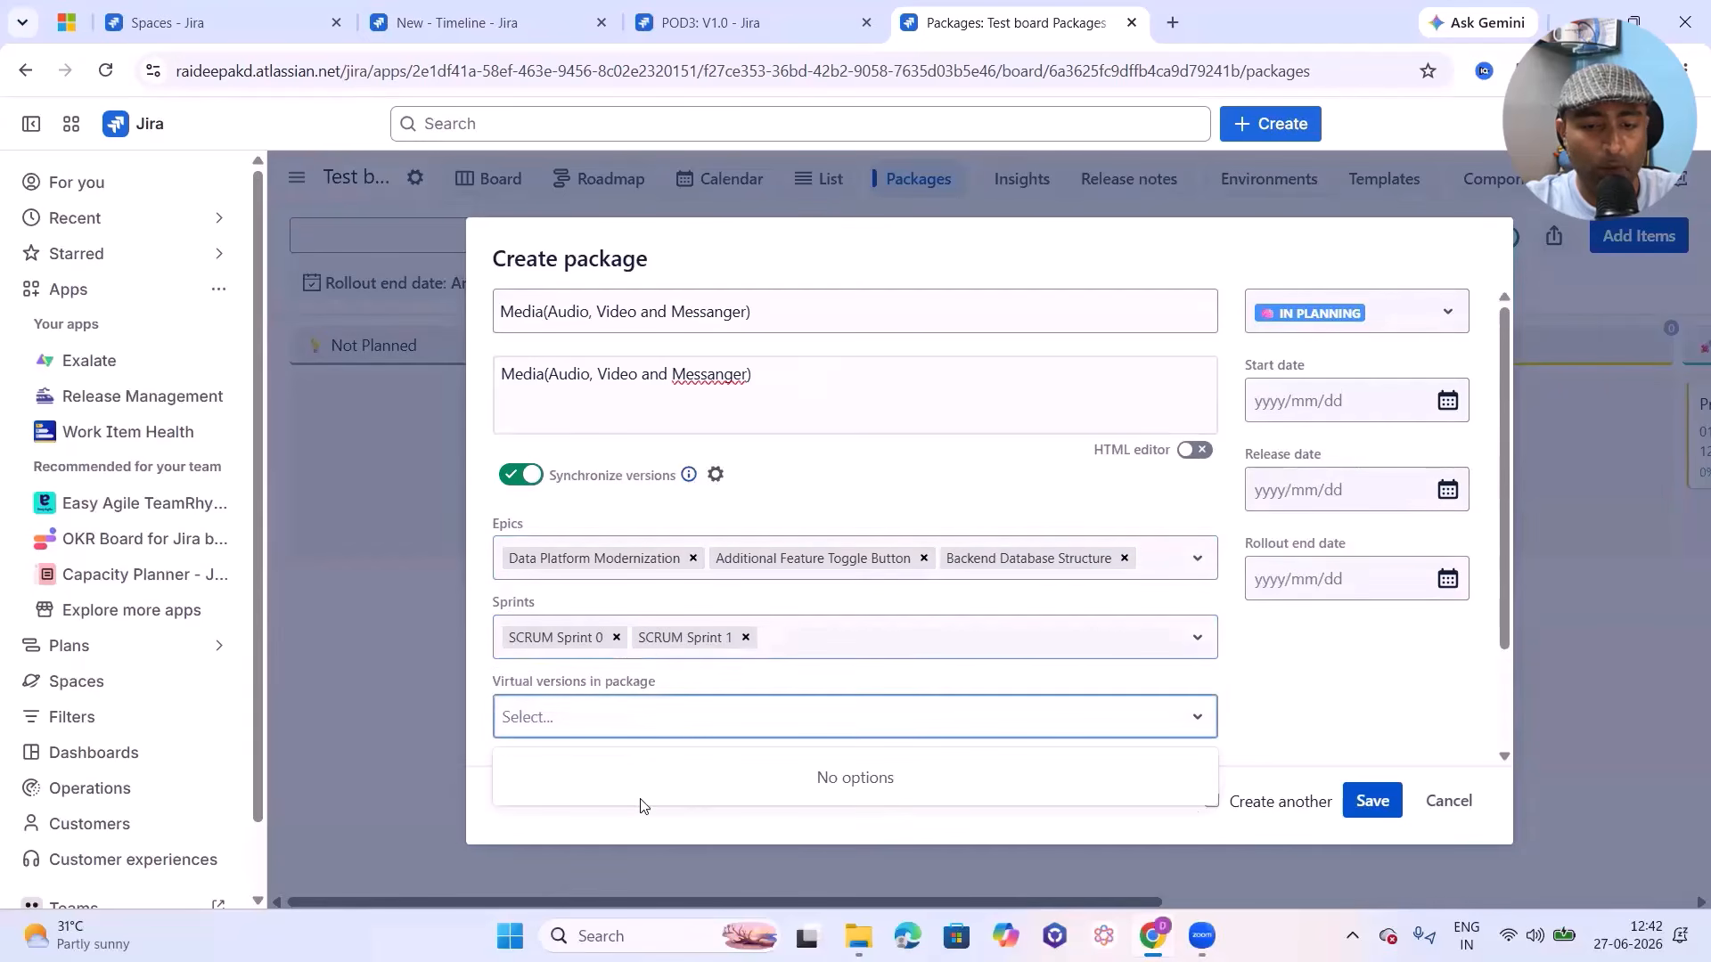
Step: Set the package's start date to 2026/07/02, release date to 2026/07/11 and rollout end date to 2026/07/12
left_click(1446, 403)
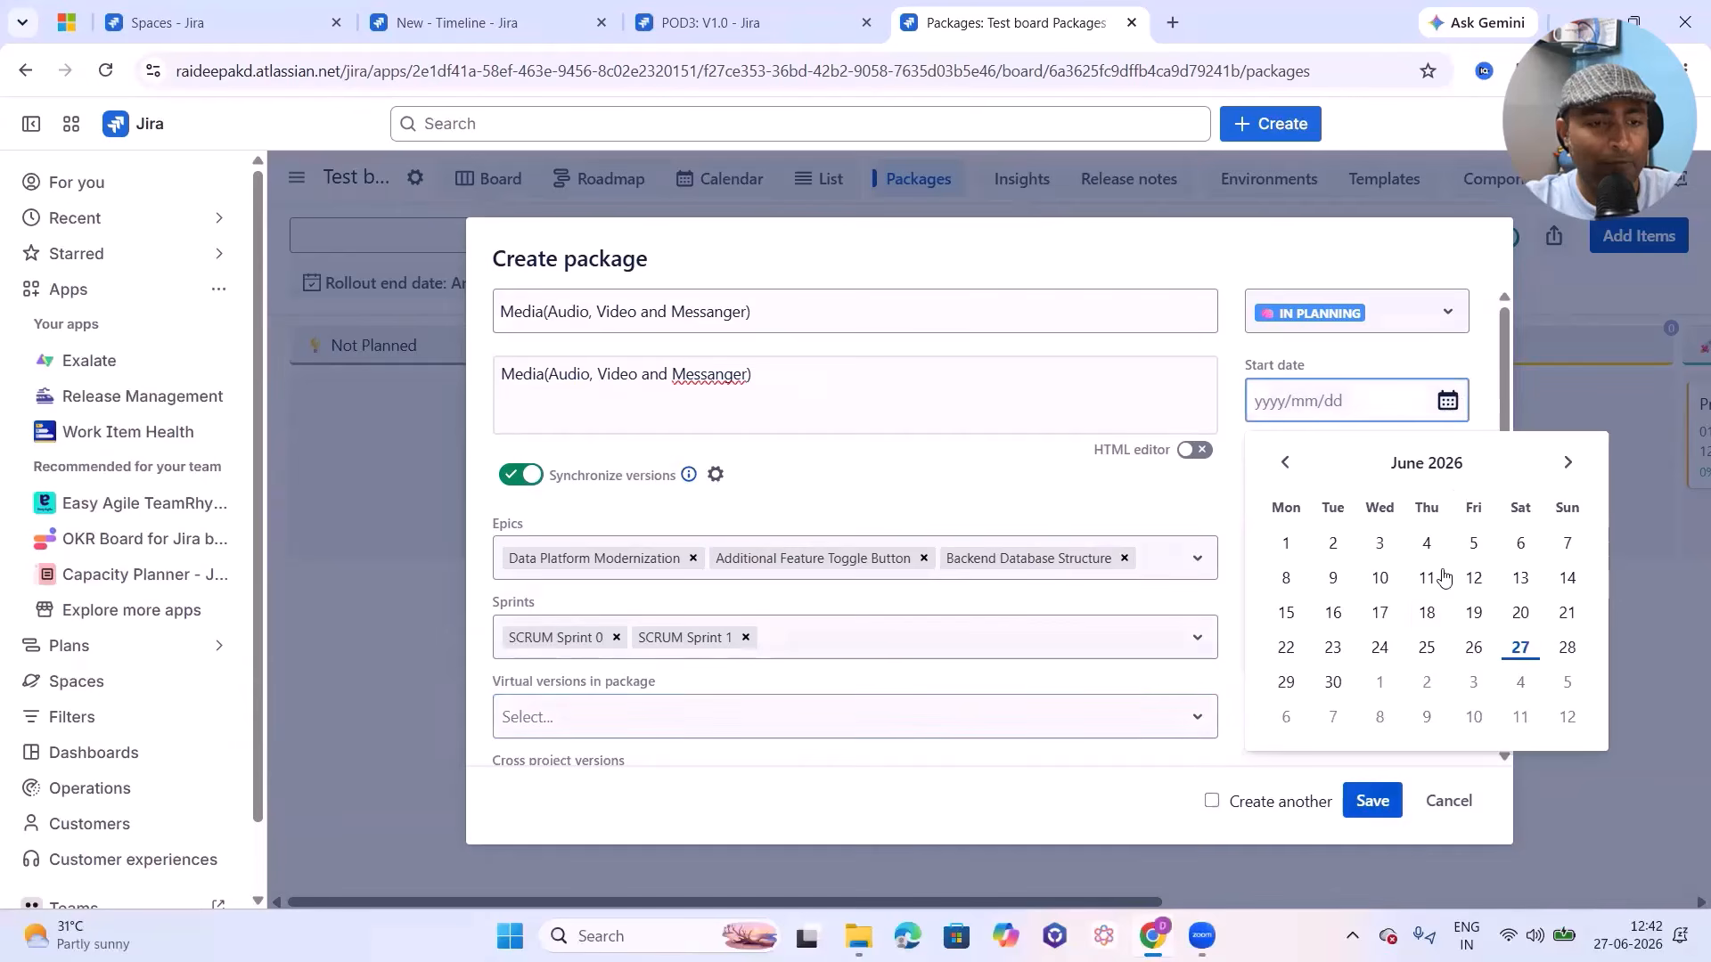
left_click(1425, 684)
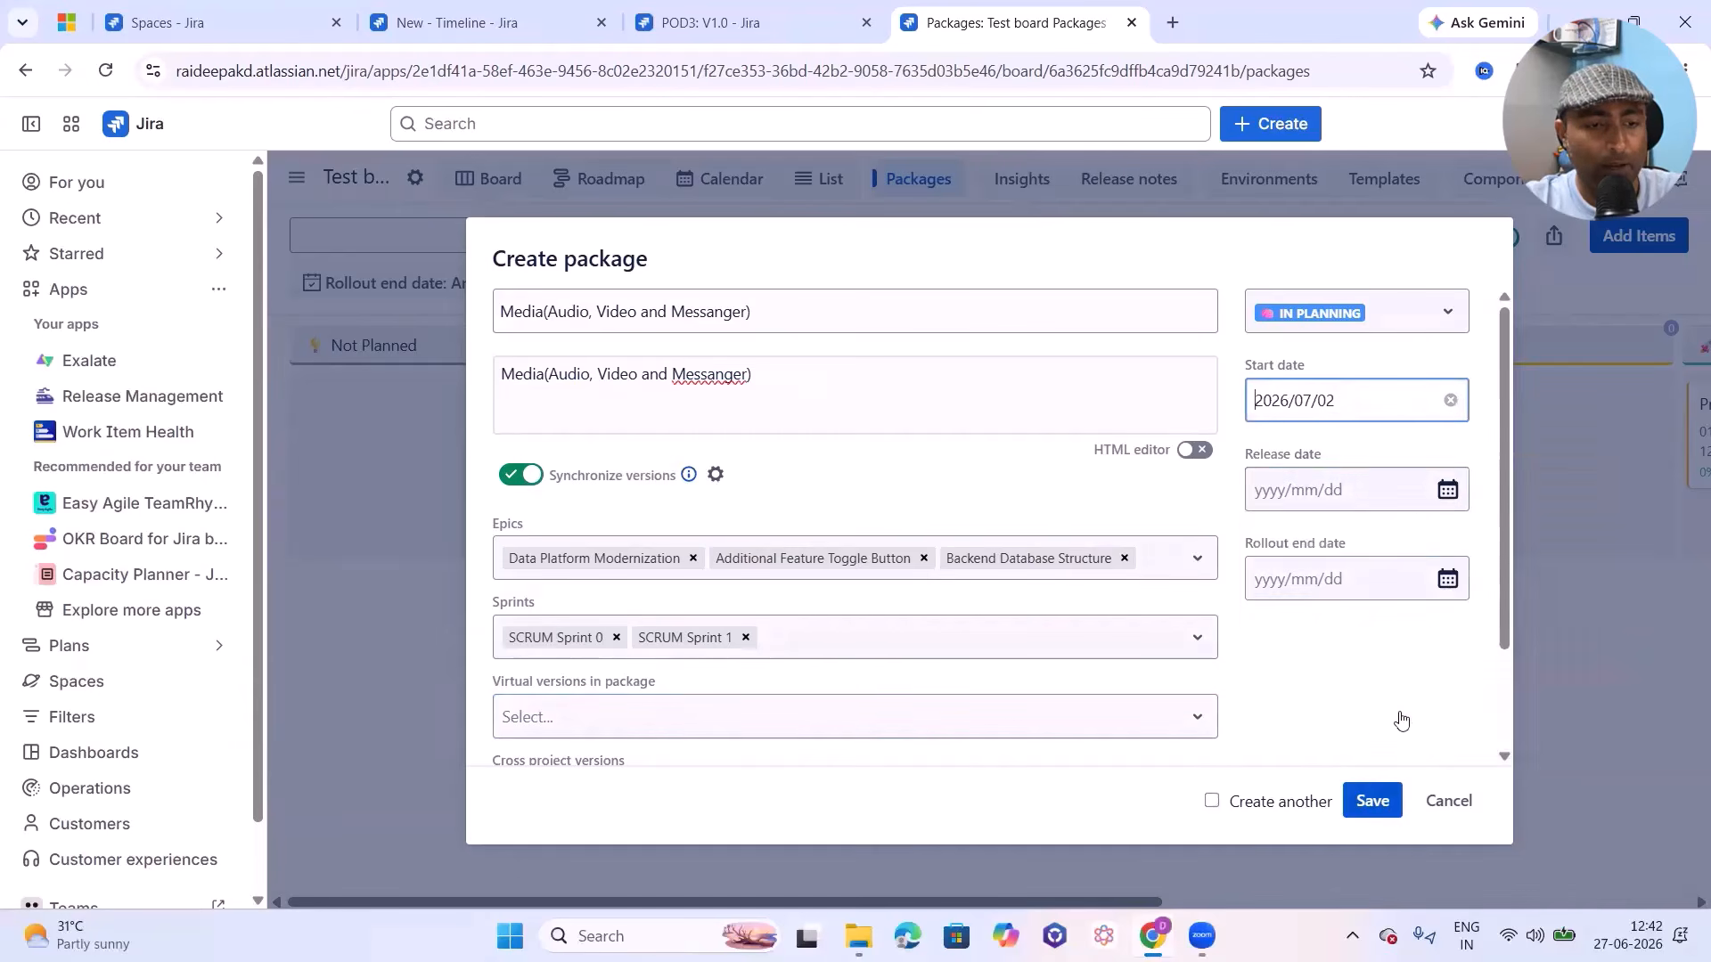
left_click(1441, 493)
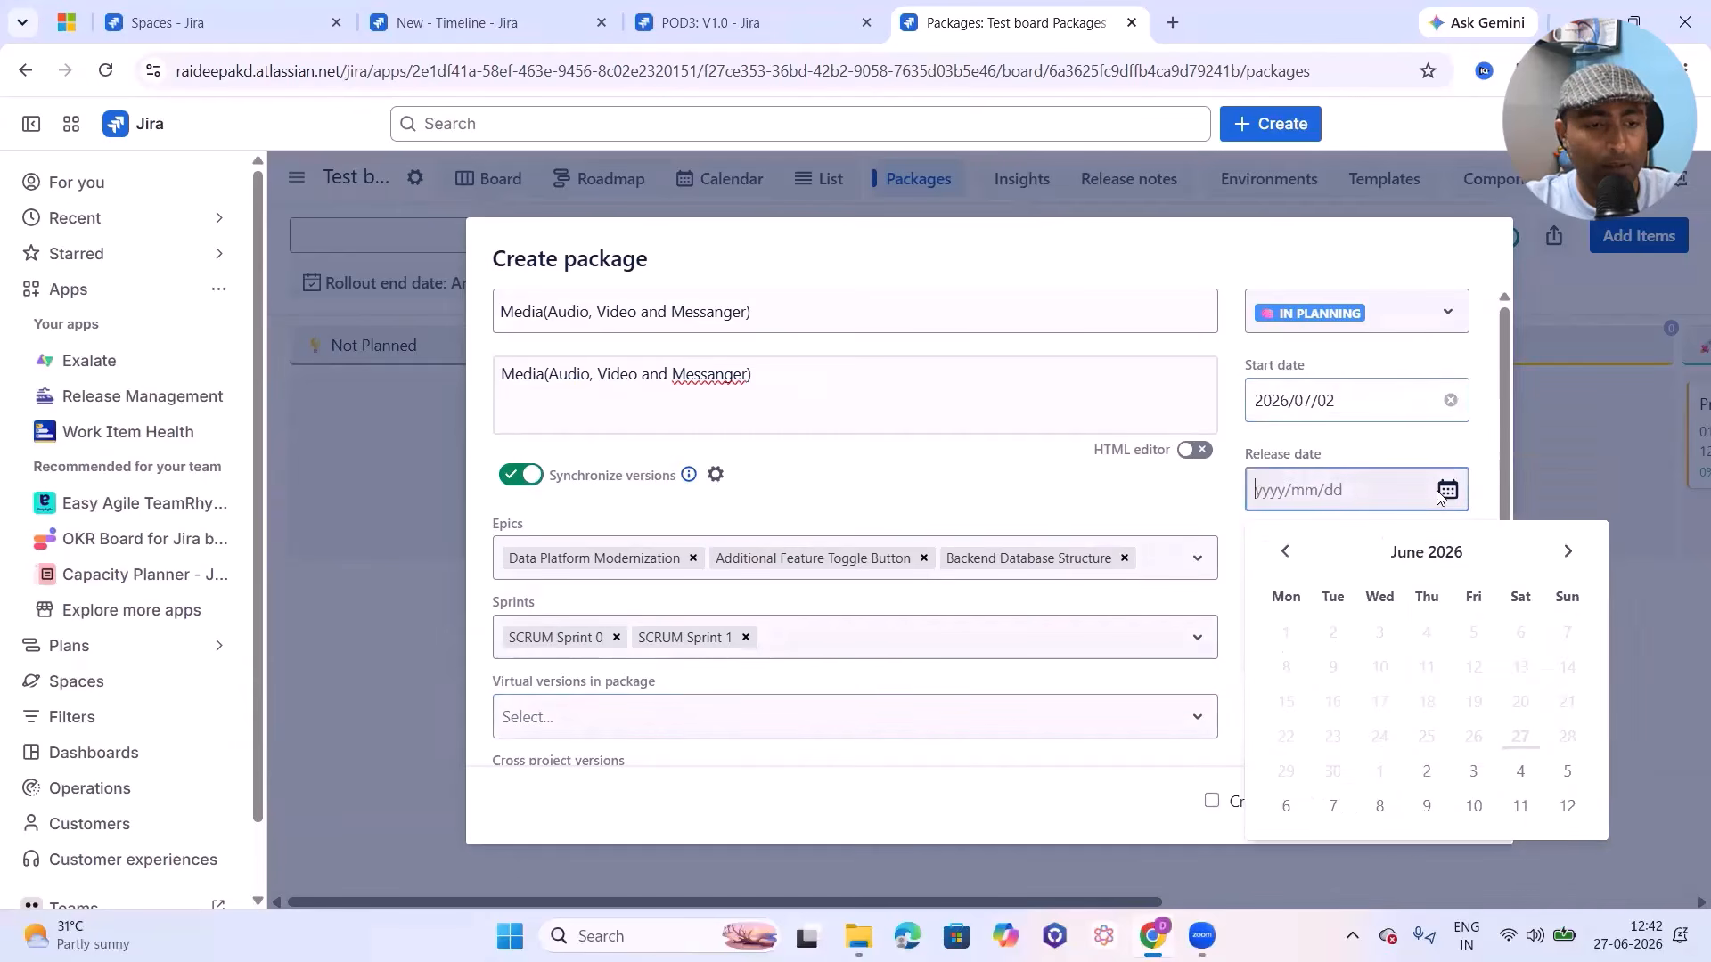
left_click(1521, 806)
left_click(1447, 580)
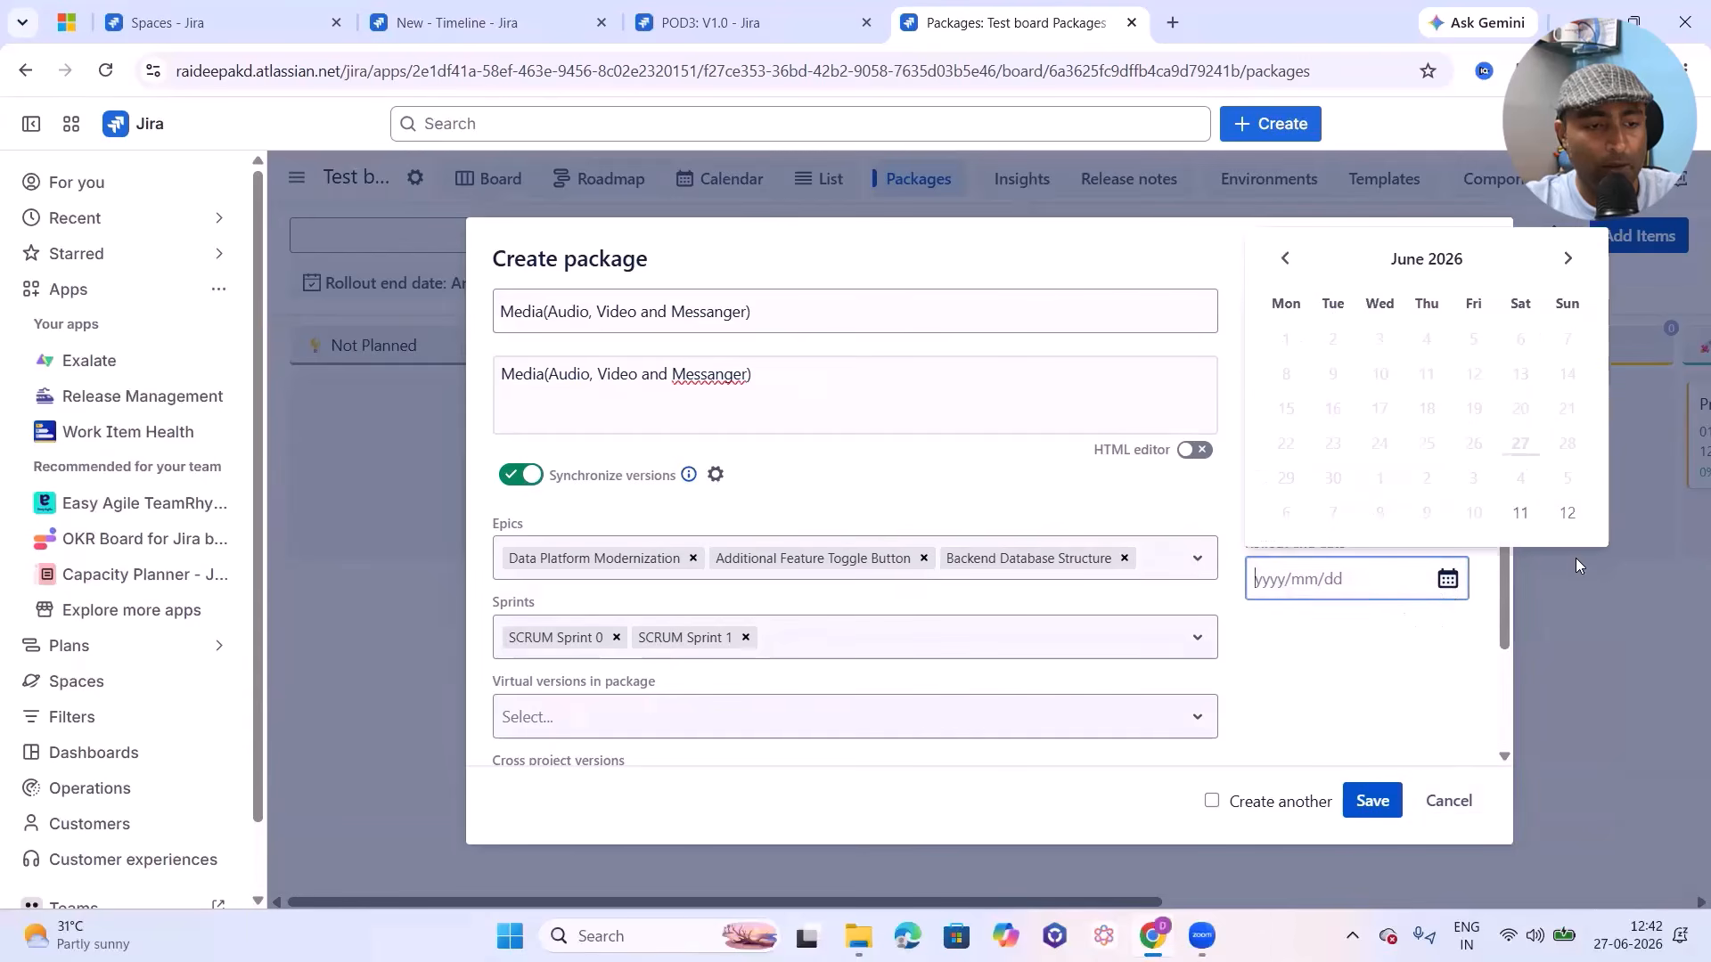
left_click(1373, 674)
scroll(1377, 642, "down", 2)
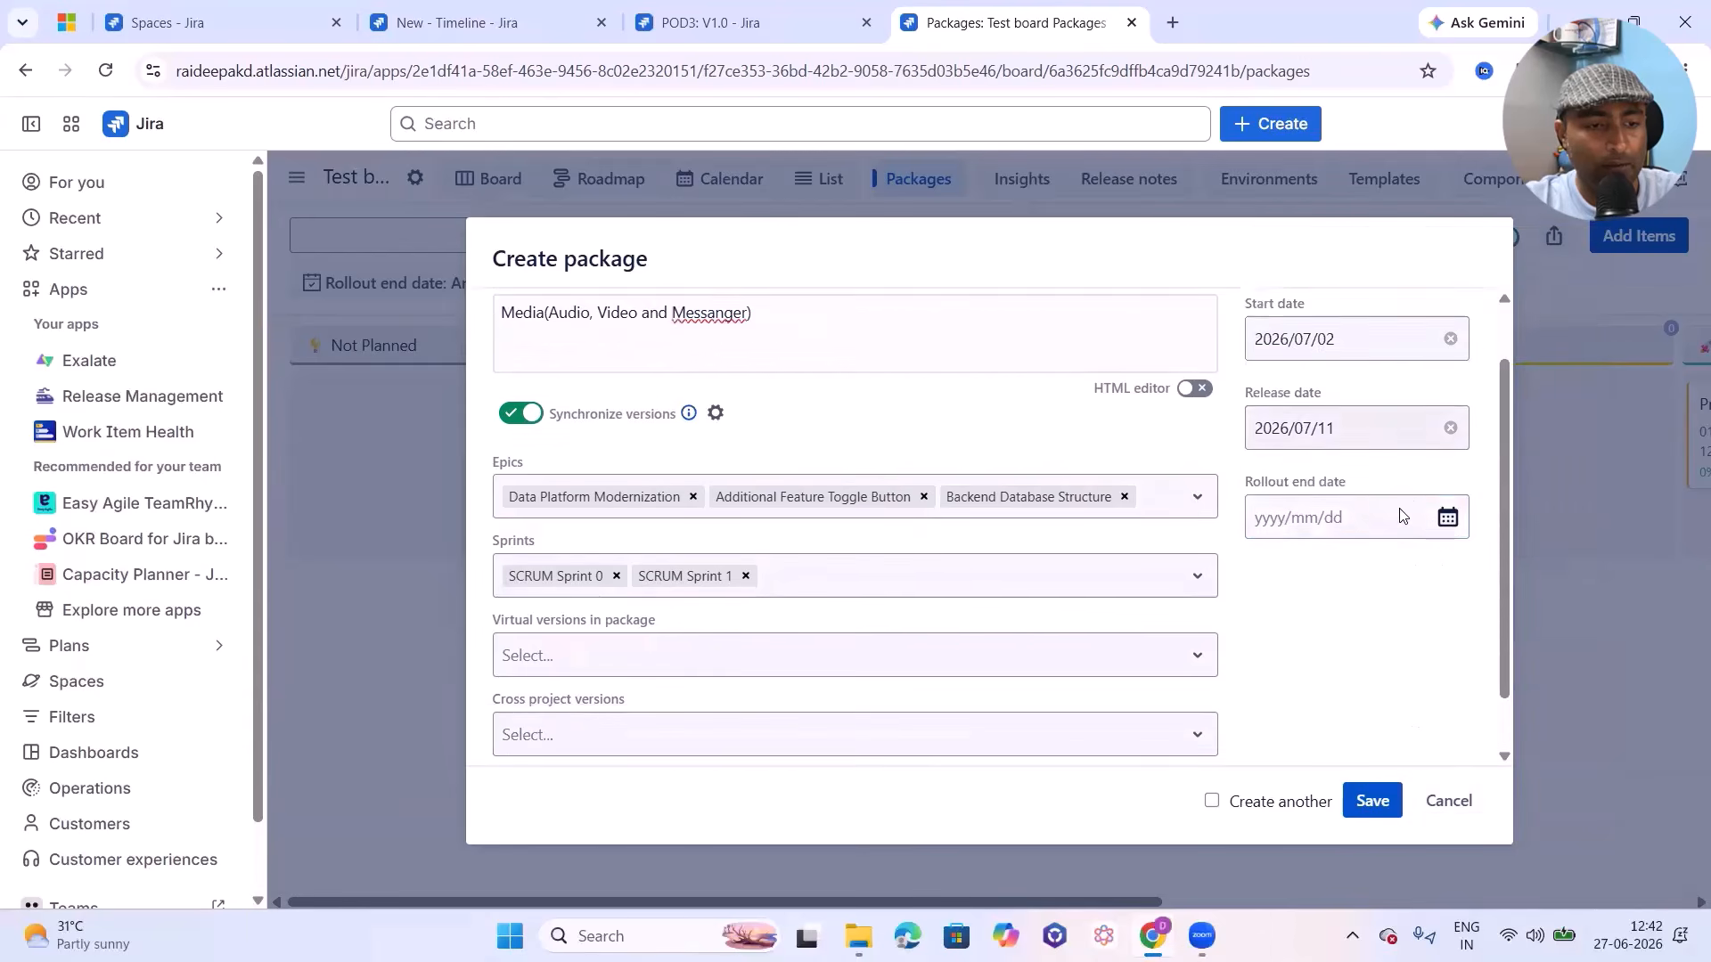
left_click(1448, 467)
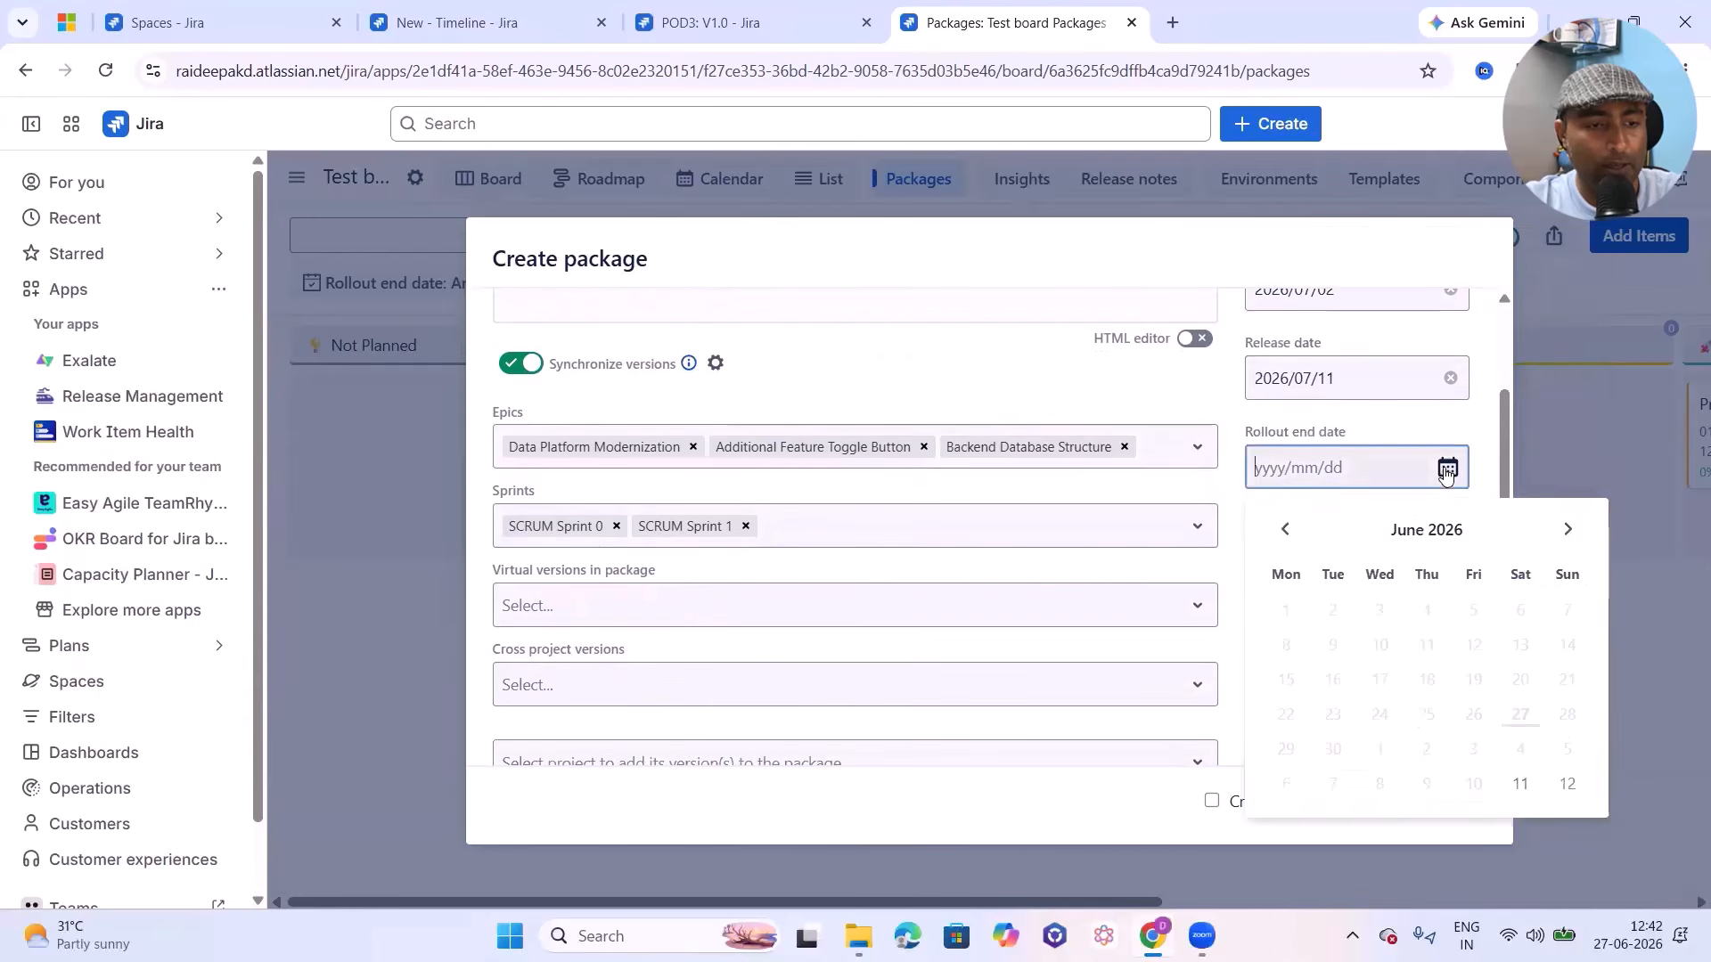
left_click(1568, 784)
Step: Add the cross-project versions Hot Fixes, Version 3 and V2.0 to the package
left_click(560, 589)
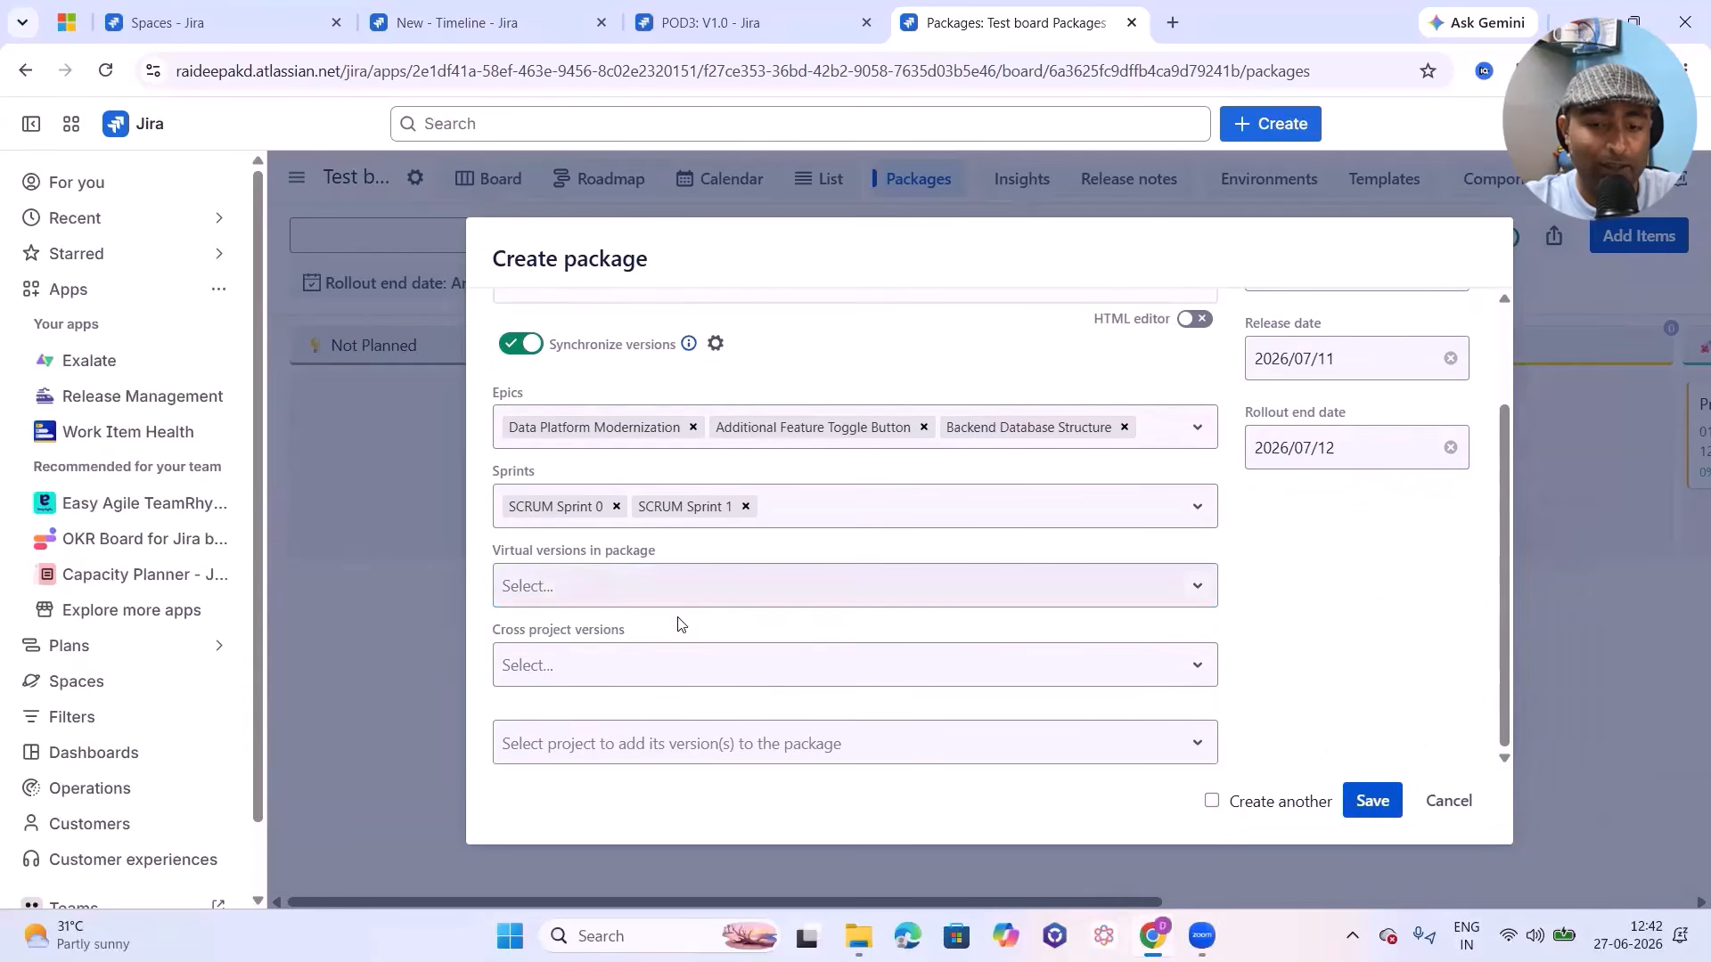
left_click(599, 664)
left_click(537, 723)
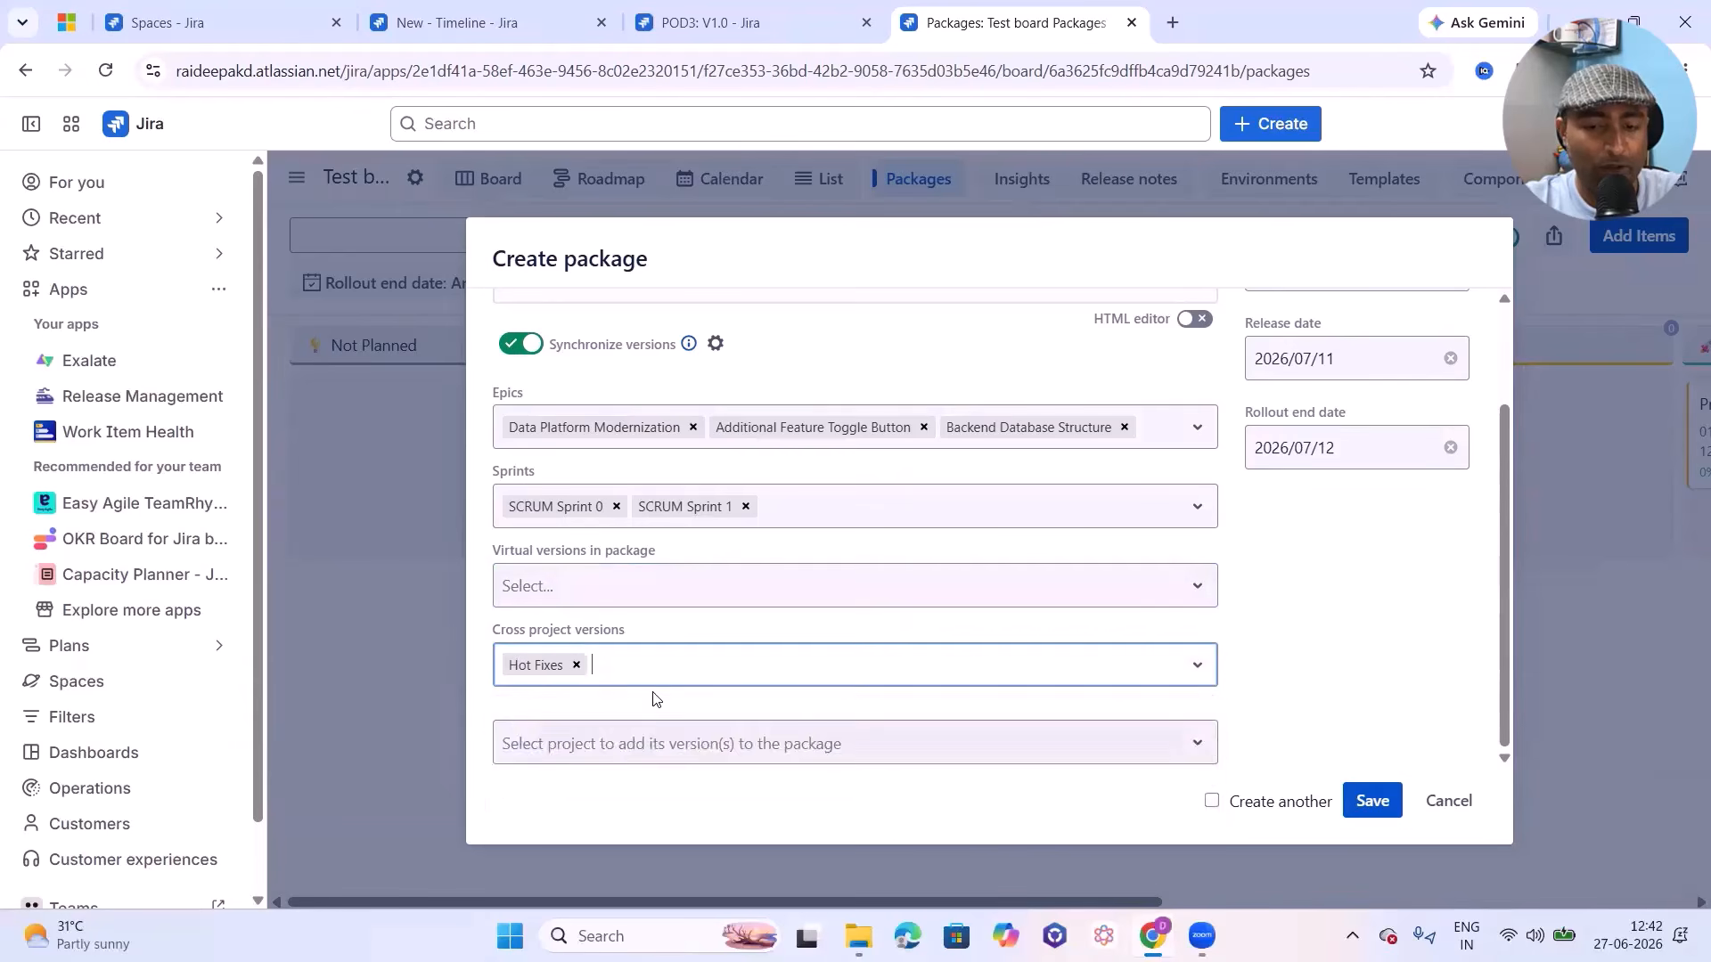
left_click(544, 722)
left_click(802, 671)
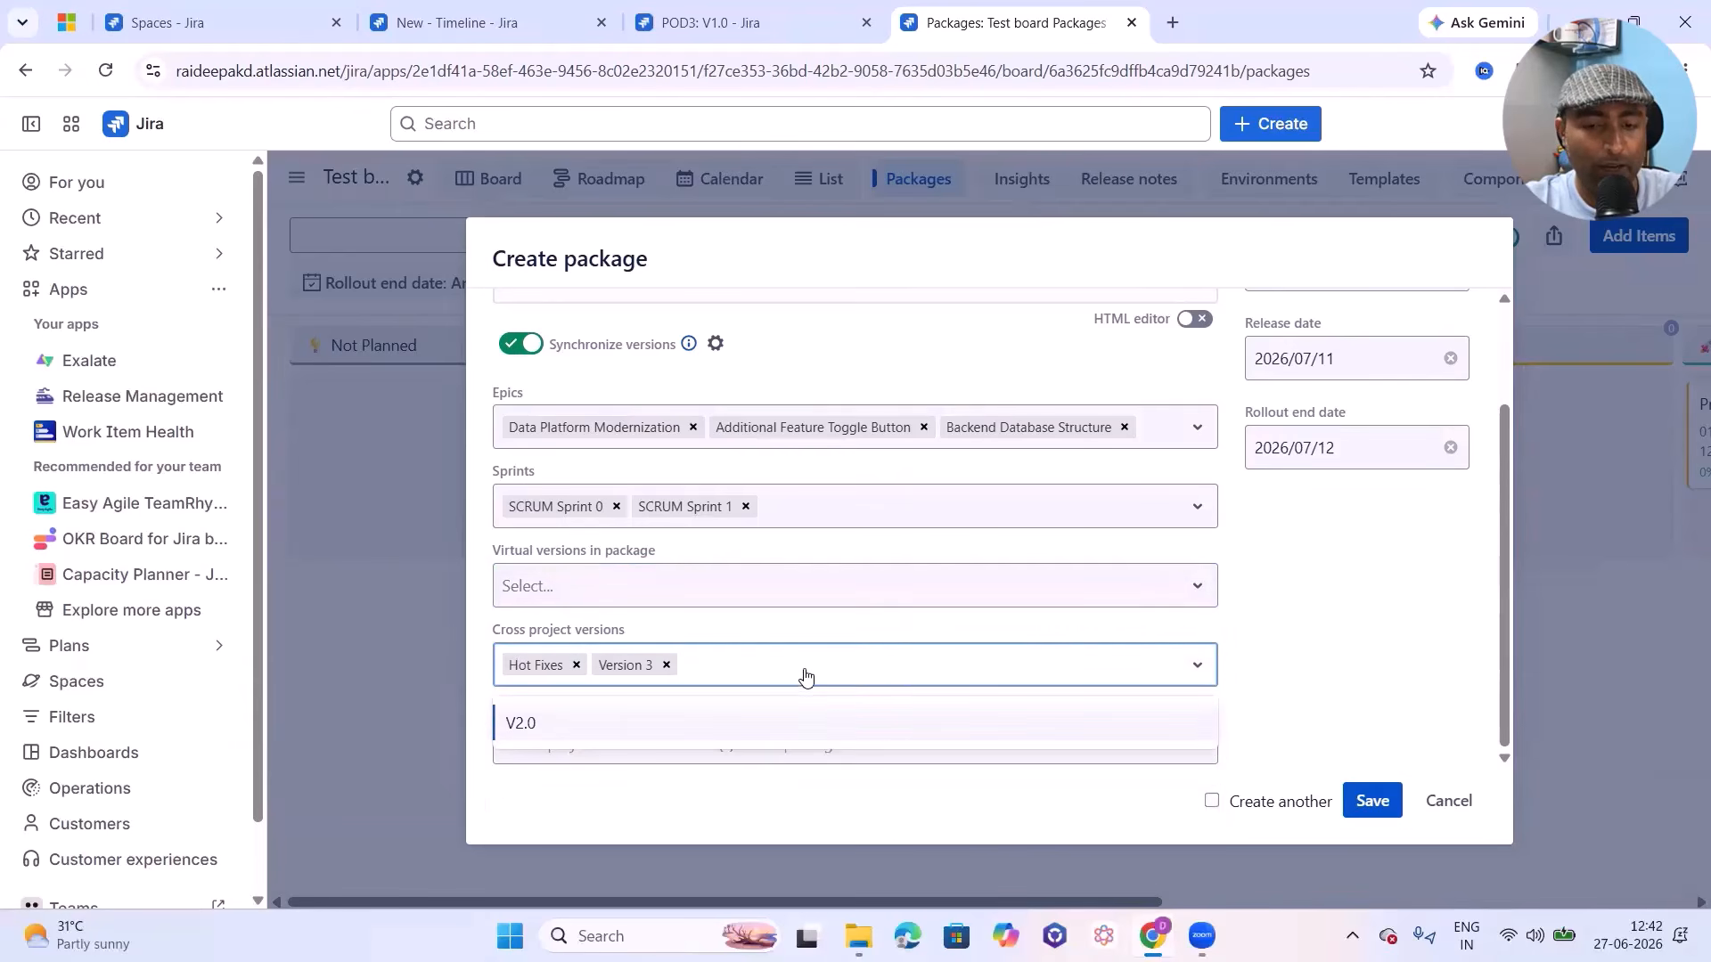
left_click(546, 722)
Step: Add the projects POD3 and Social Media so that their versions are included in the package
left_click(685, 759)
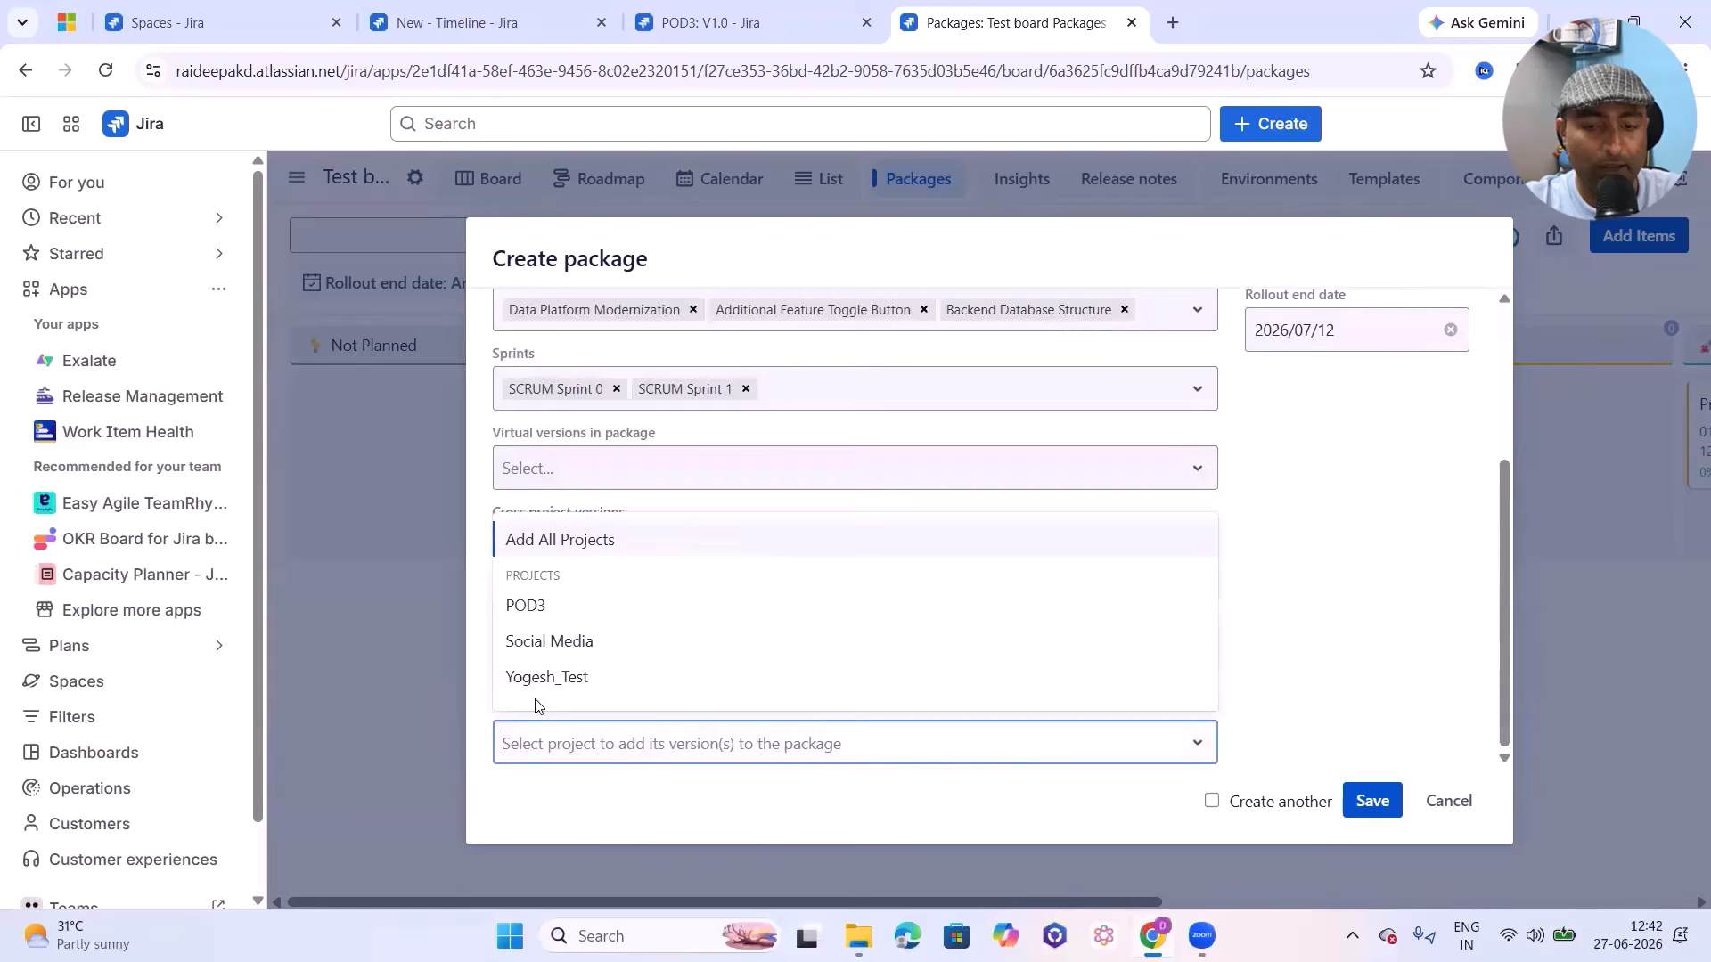
left_click(526, 603)
scroll(745, 766, "down", 1)
left_click(592, 743)
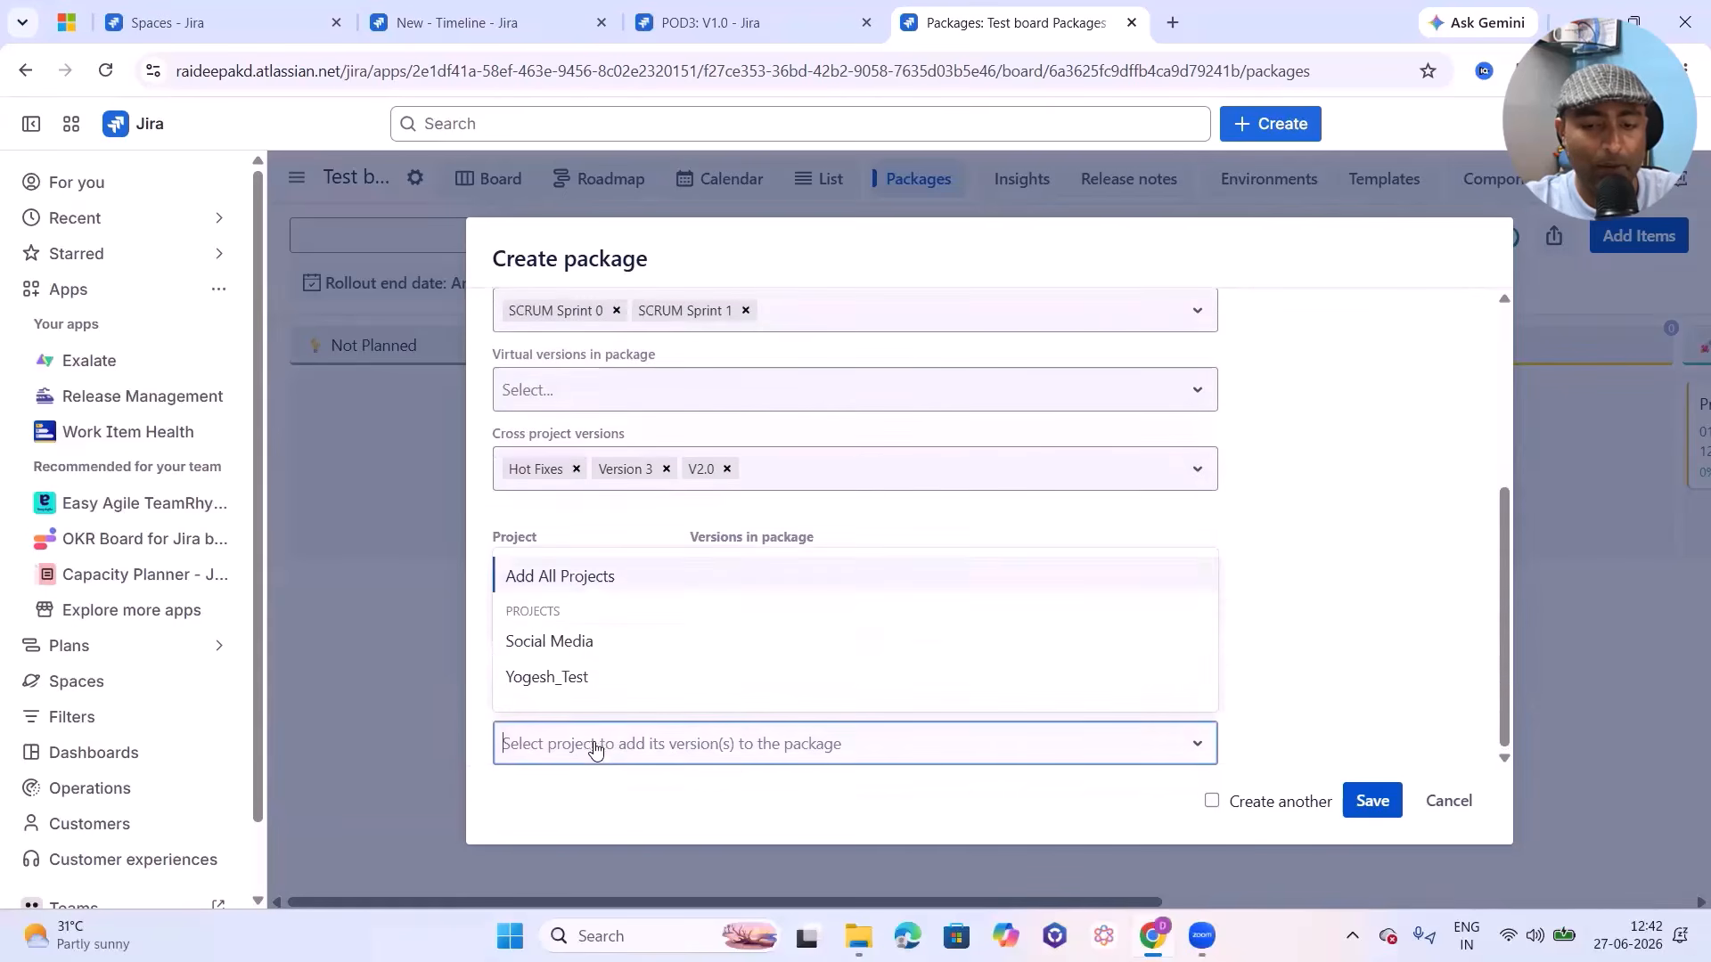
left_click(550, 648)
scroll(1297, 615, "up", 5)
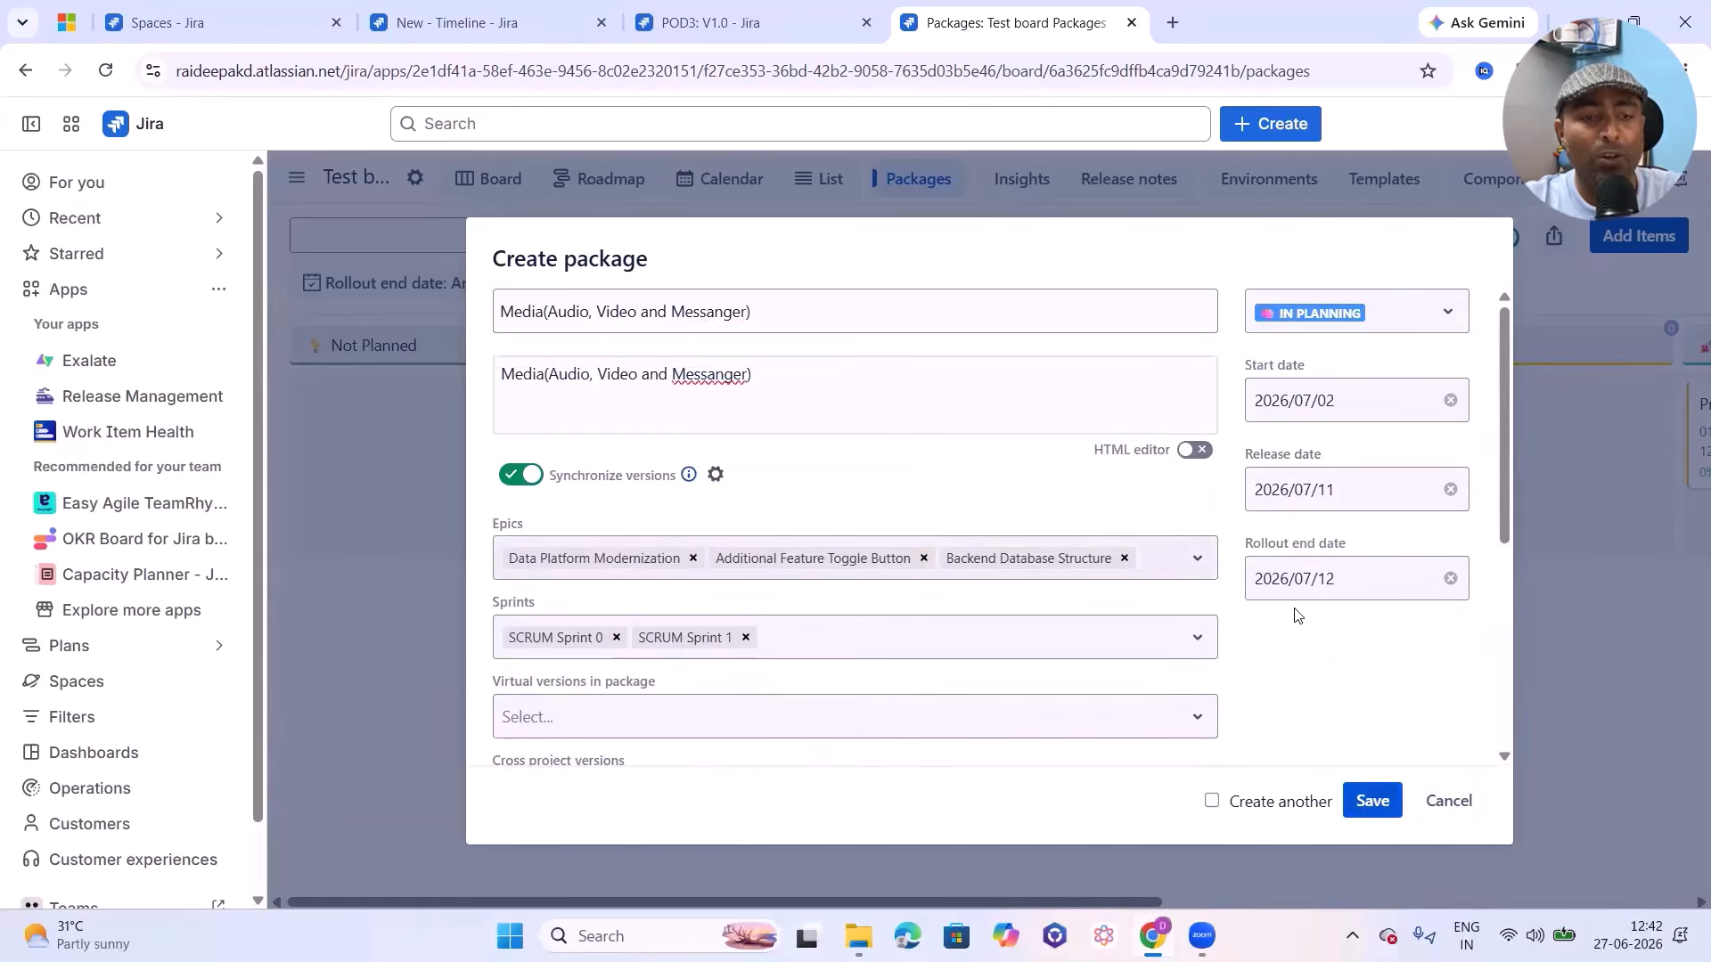
Step: Save the Media(Audio, Video and Messanger) package and confirm creating its new versions in Social Media, POD3 and POD4
left_click(1373, 800)
left_click(1111, 369)
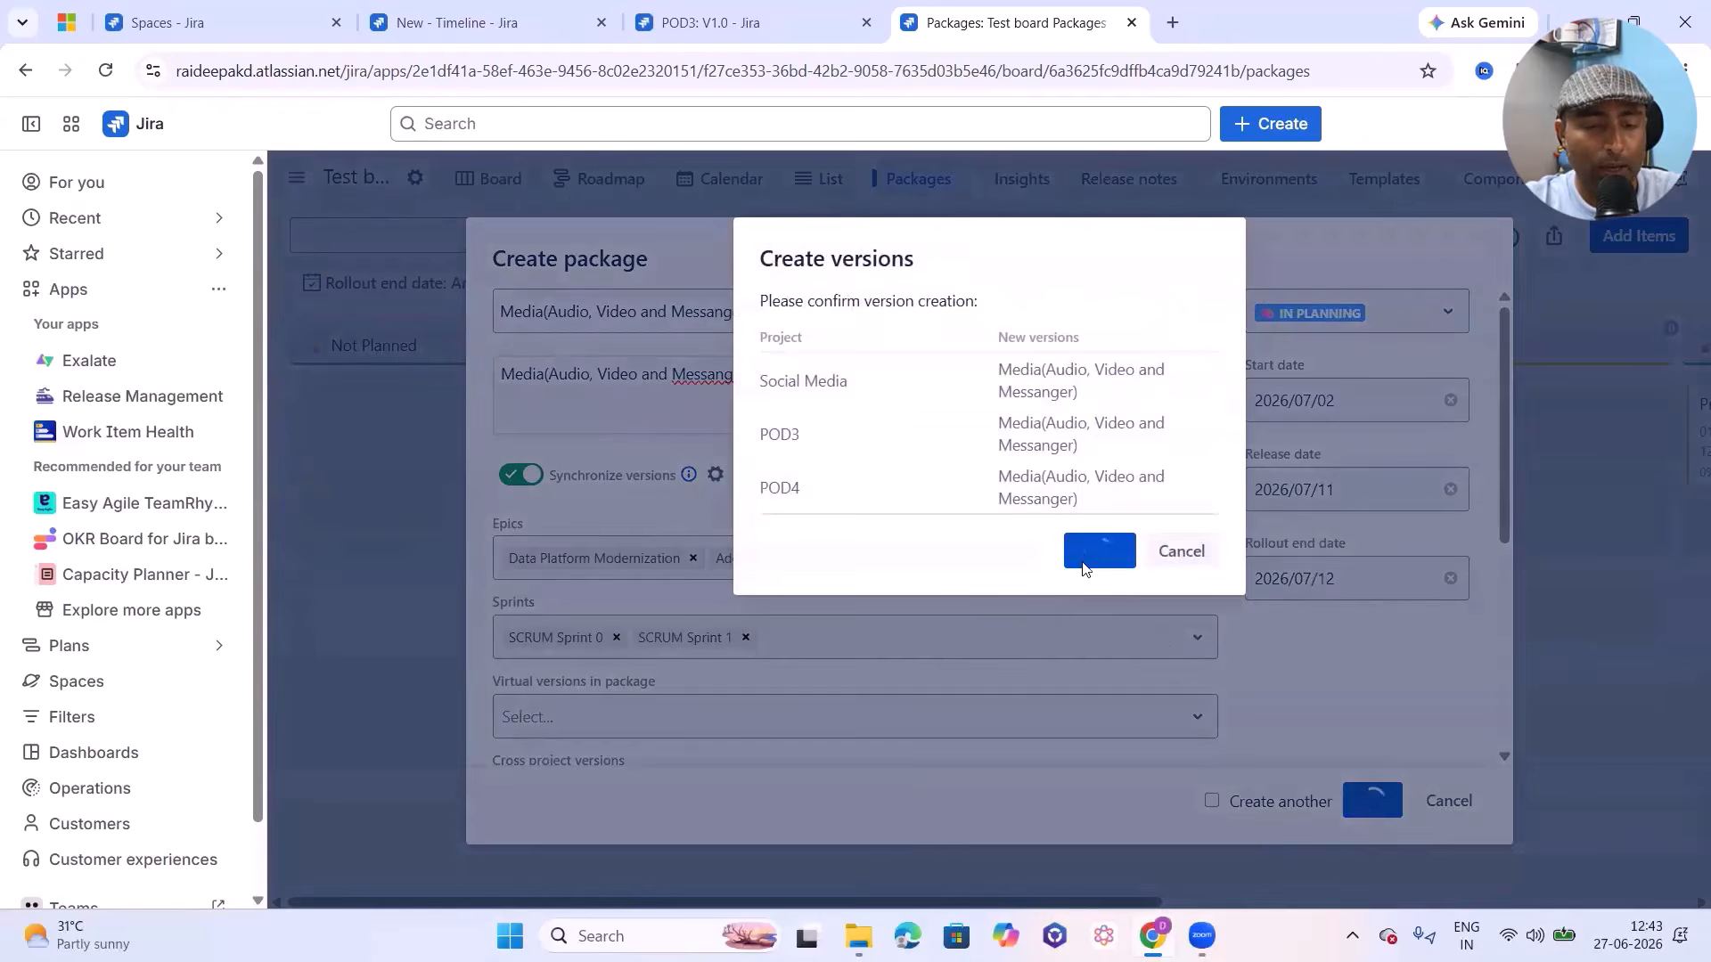
left_click(1096, 548)
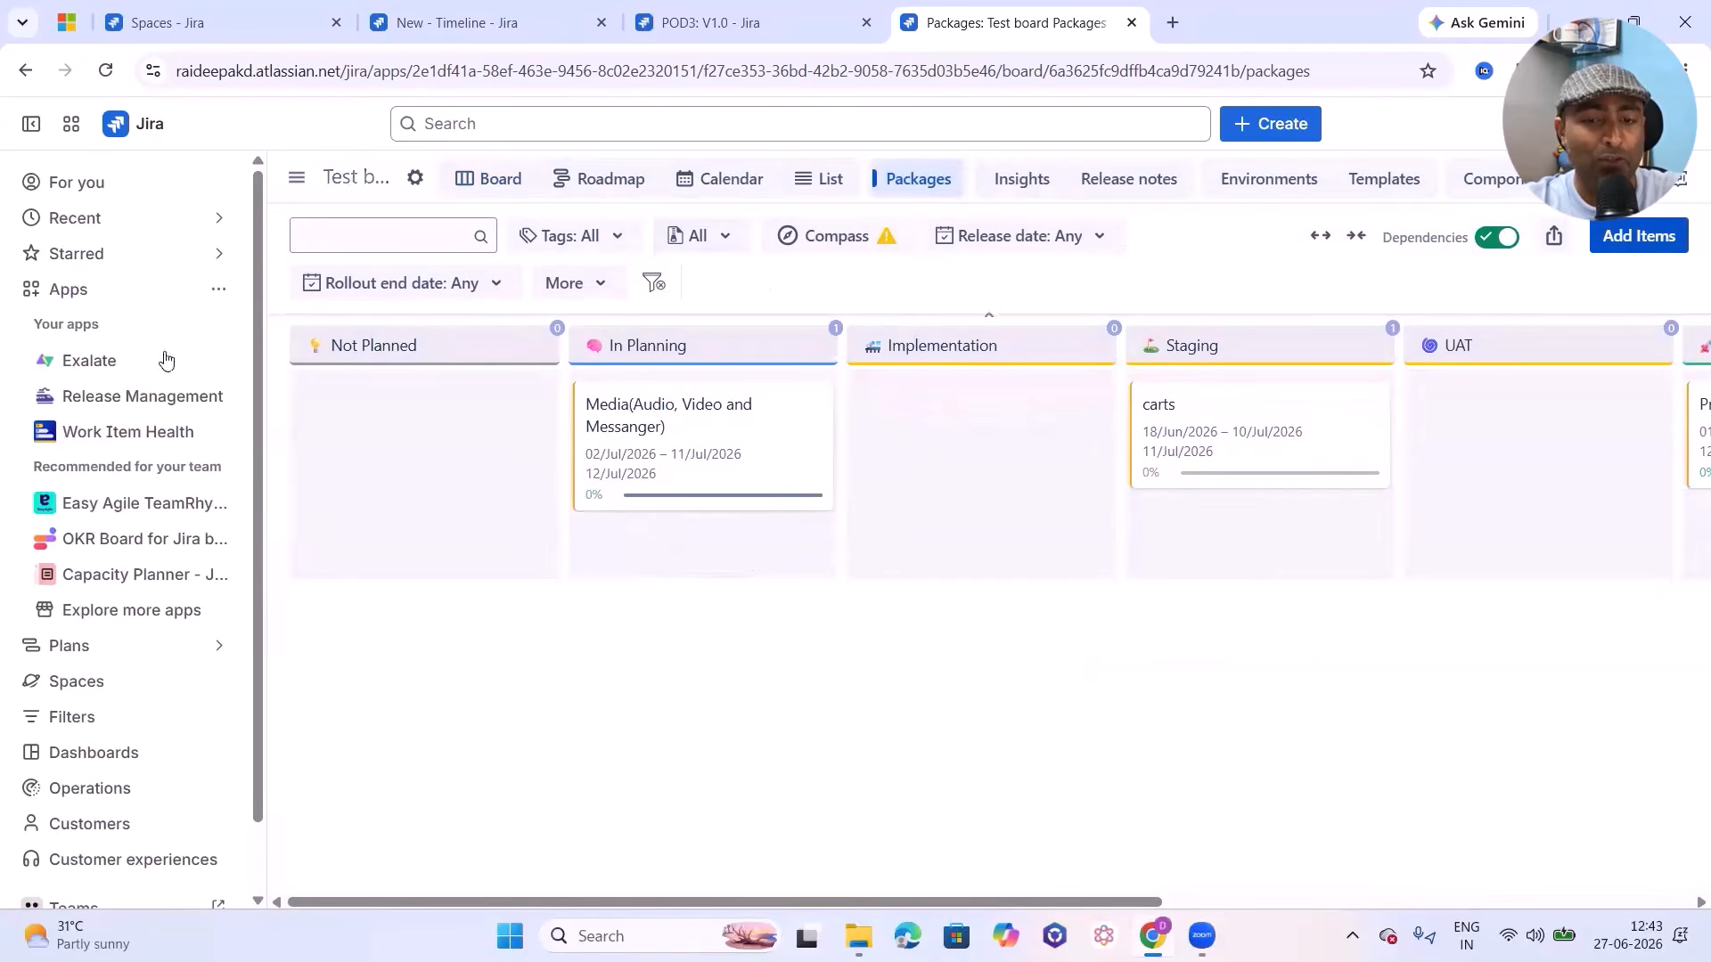
Step: Open the Media(Audio, Video and Messanger) package and examine its milestones, dependencies and the work items in its scope
left_click(746, 427)
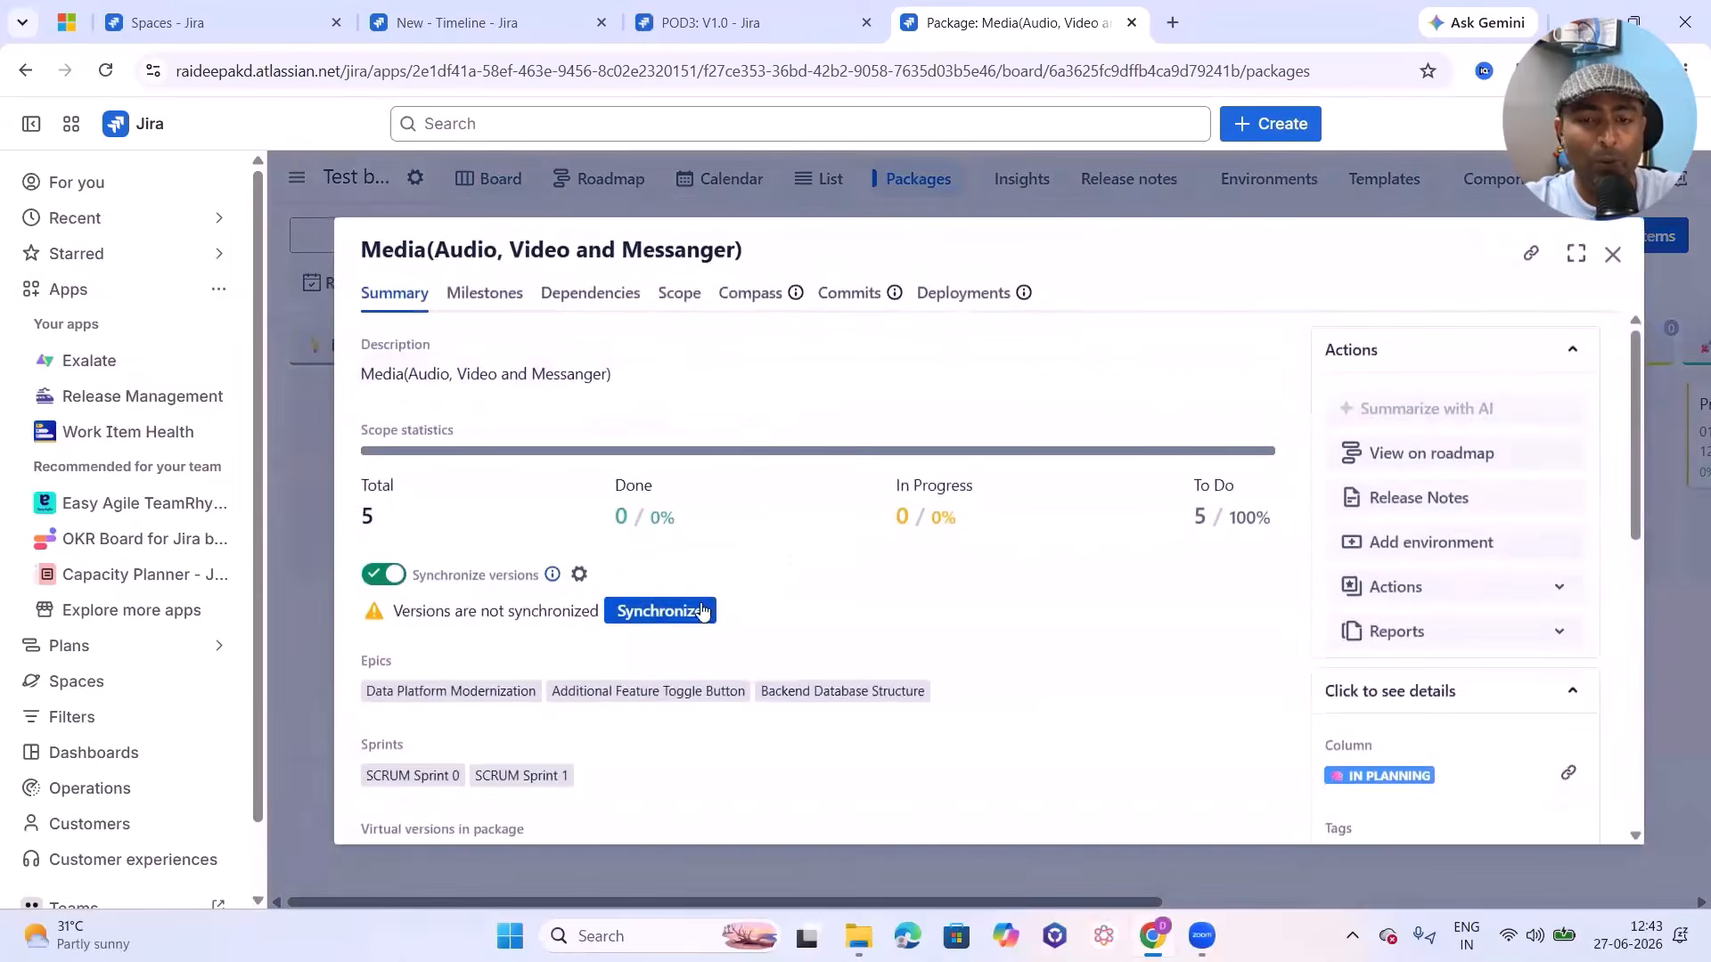
left_click(482, 299)
left_click(592, 297)
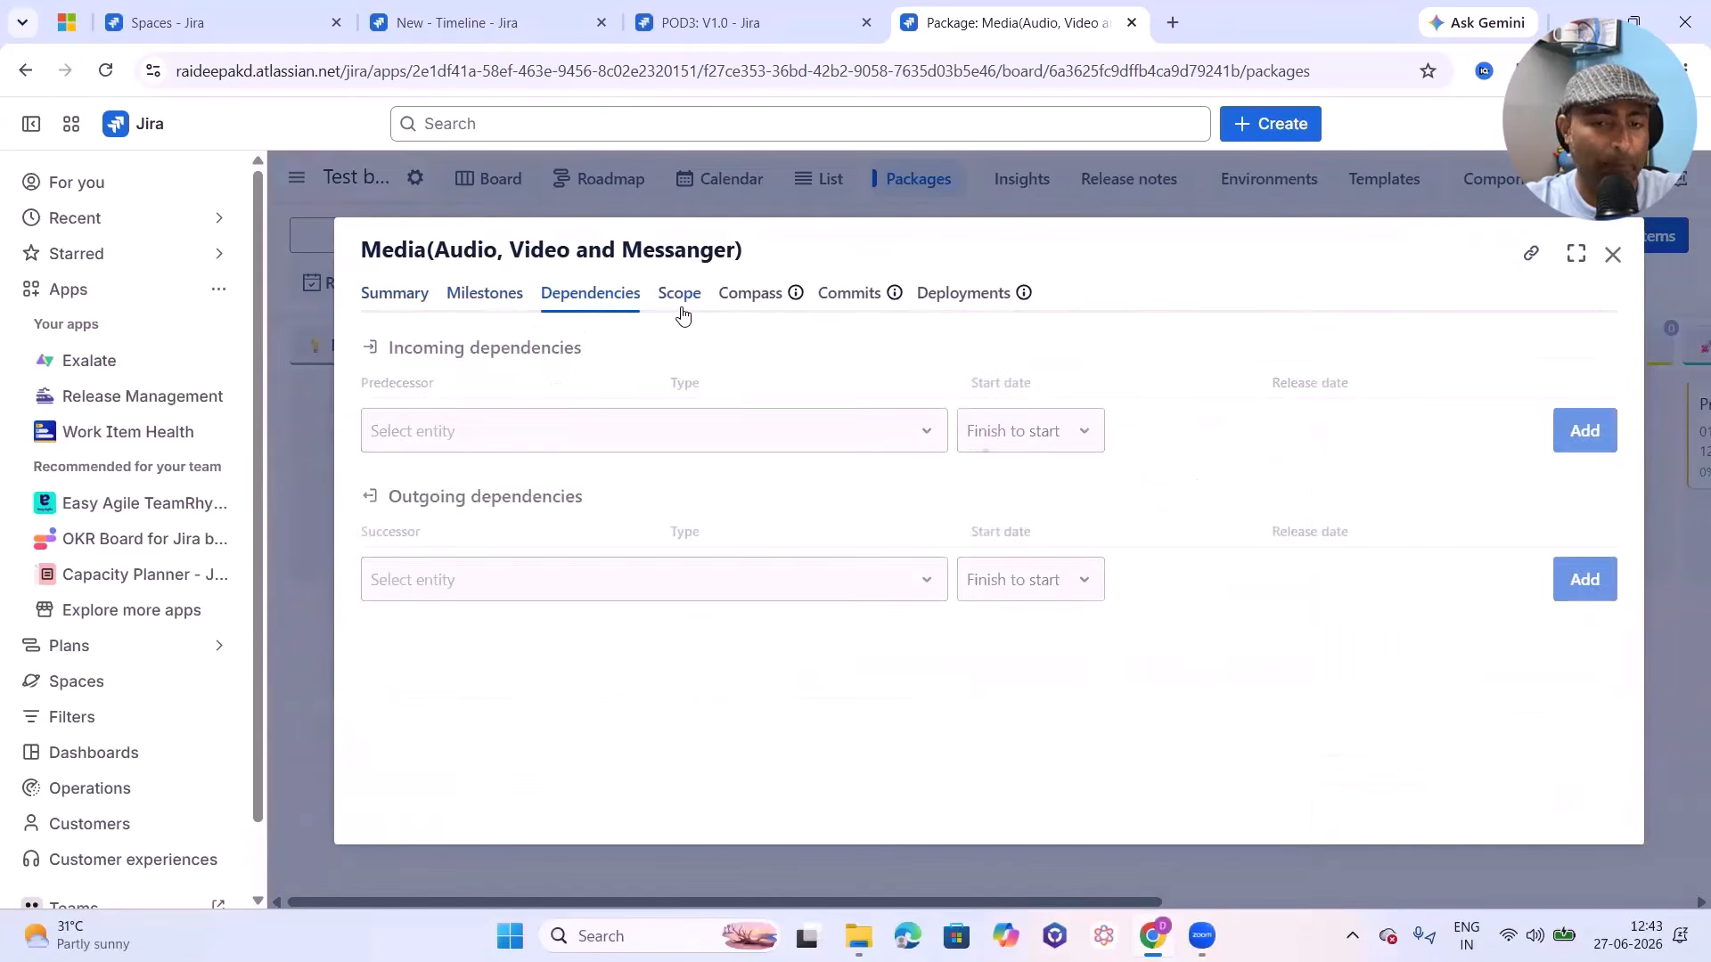
left_click(677, 296)
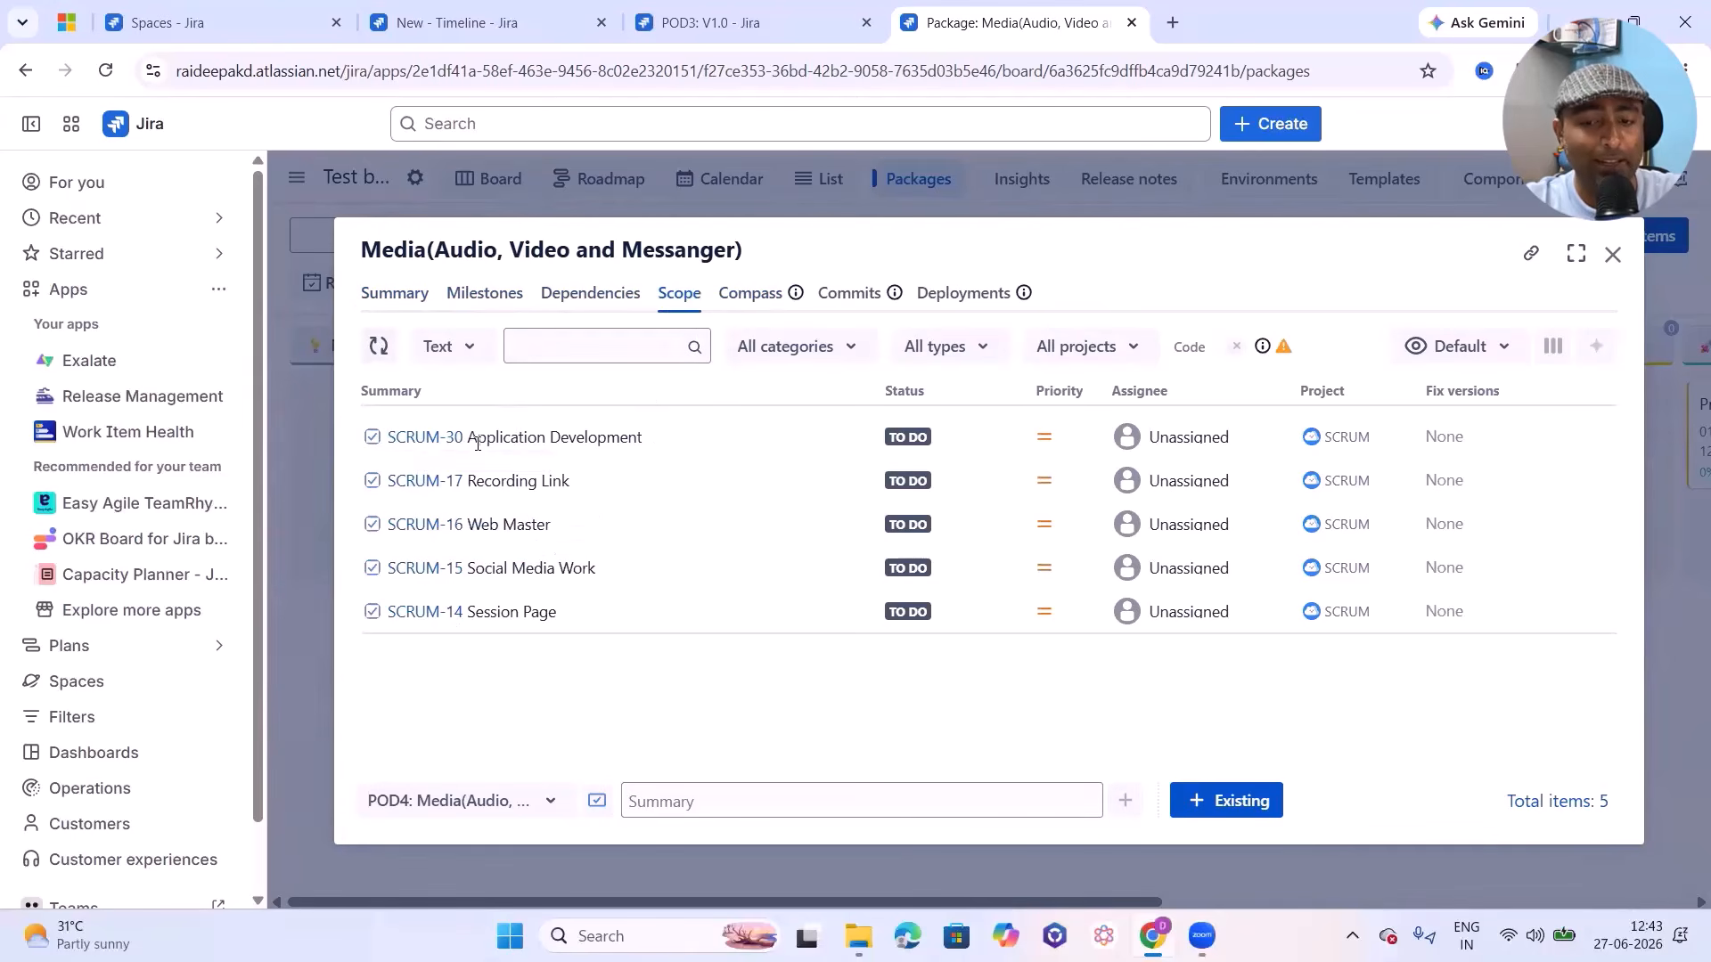
left_click(771, 773)
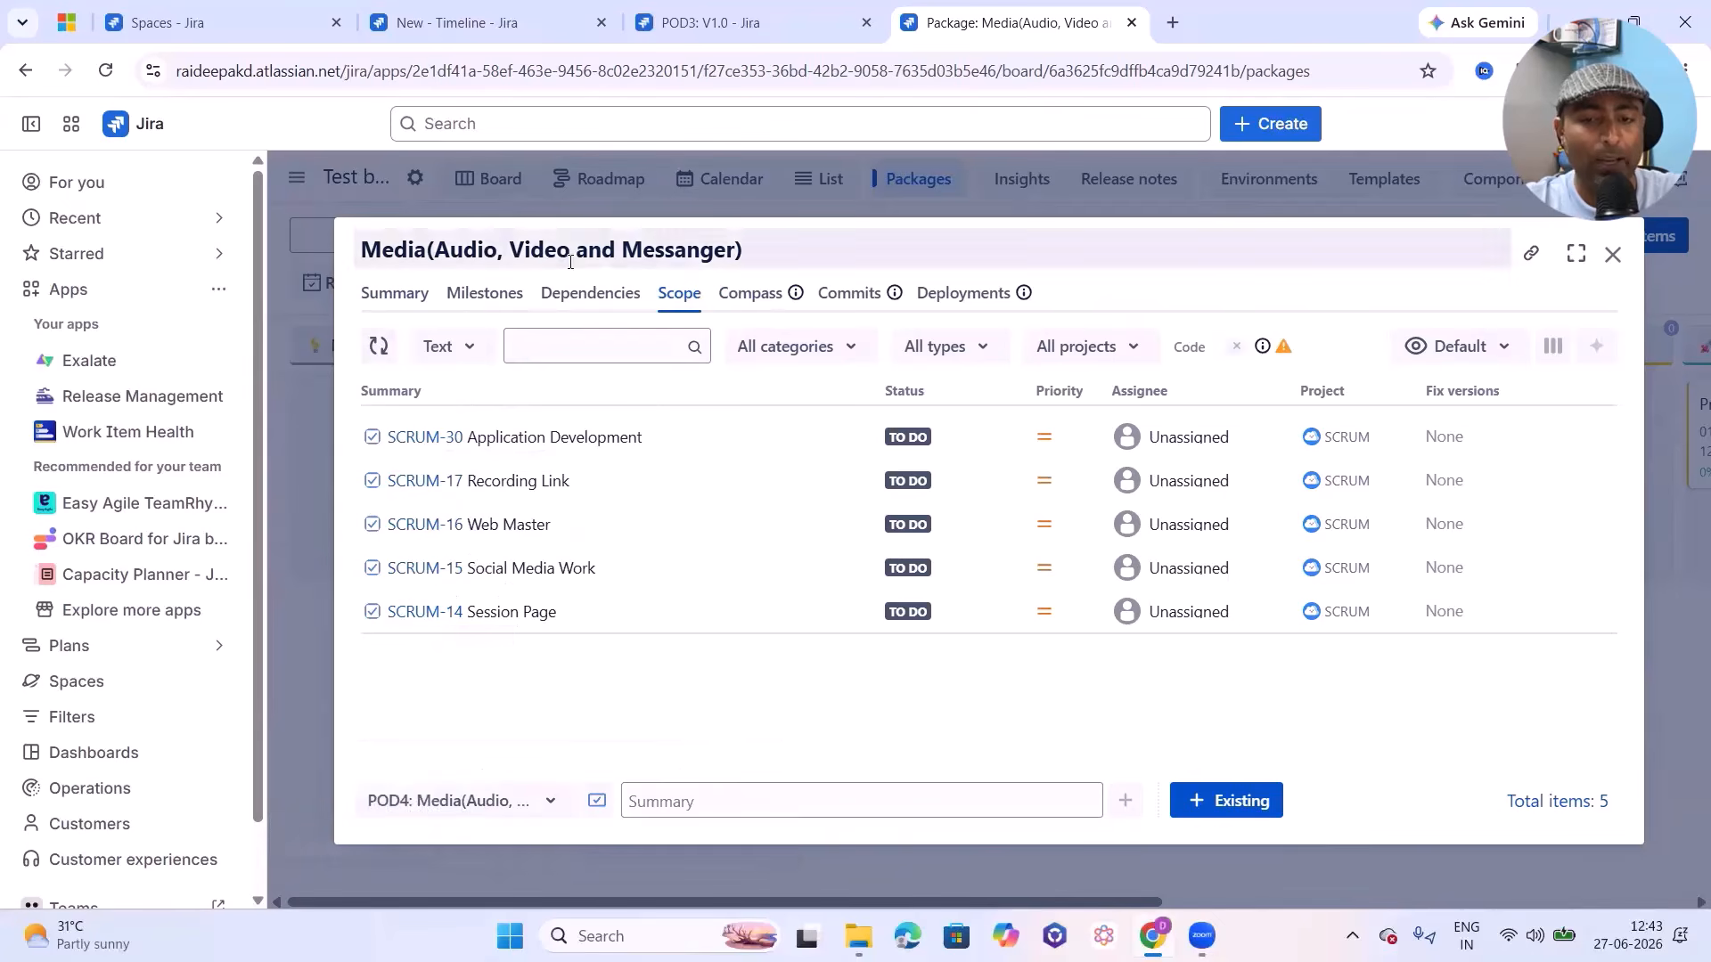
Step: Recheck the package's dependencies and milestones, and review its summary with scope statistics, epics, sprints and cross-project versions
left_click(584, 309)
left_click(468, 296)
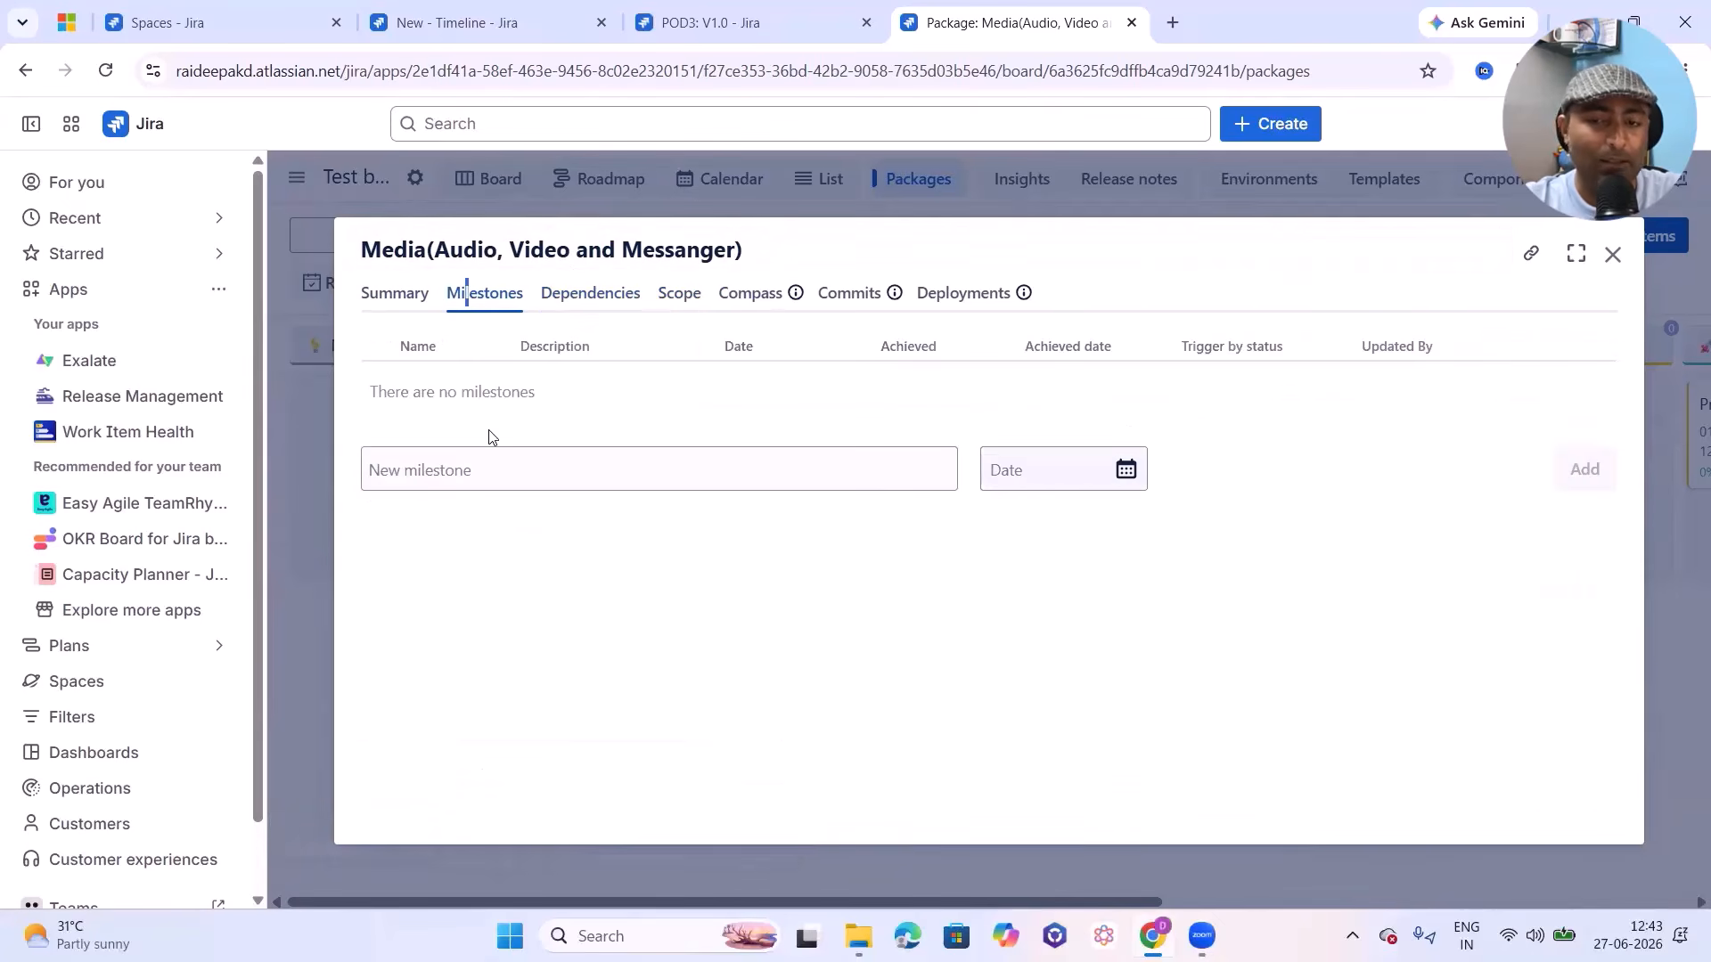
left_click(394, 295)
scroll(565, 699, "down", 5)
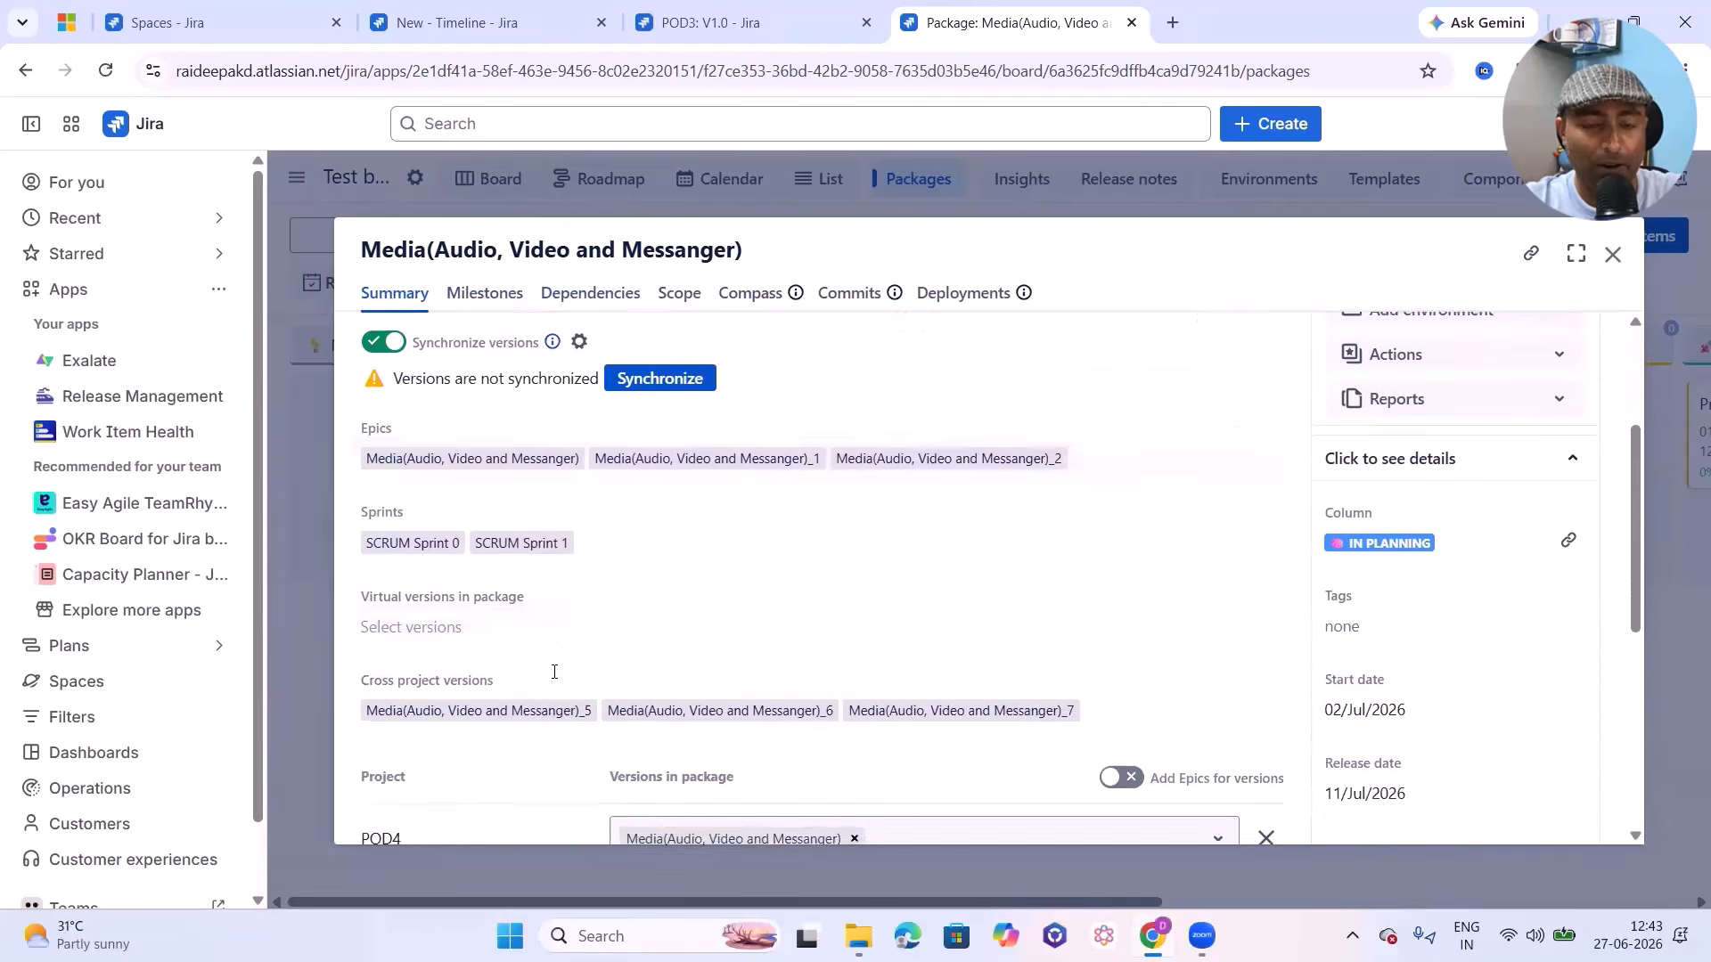
scroll(565, 699, "up", 5)
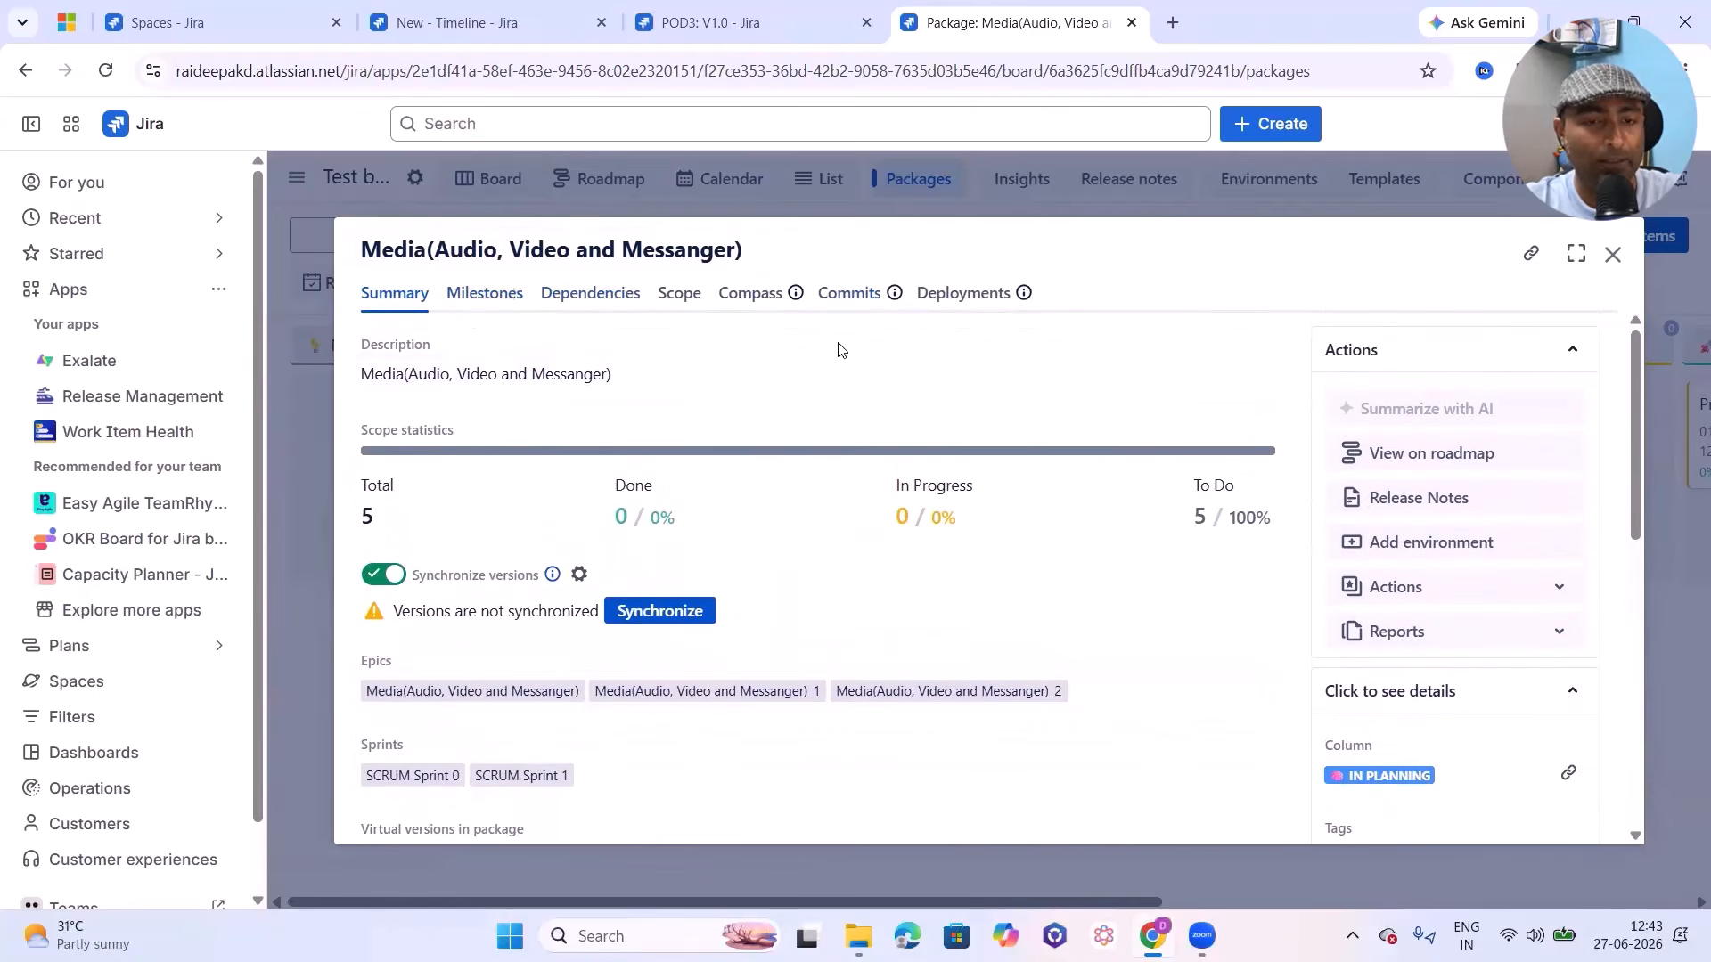
scroll(428, 551, "down", 1)
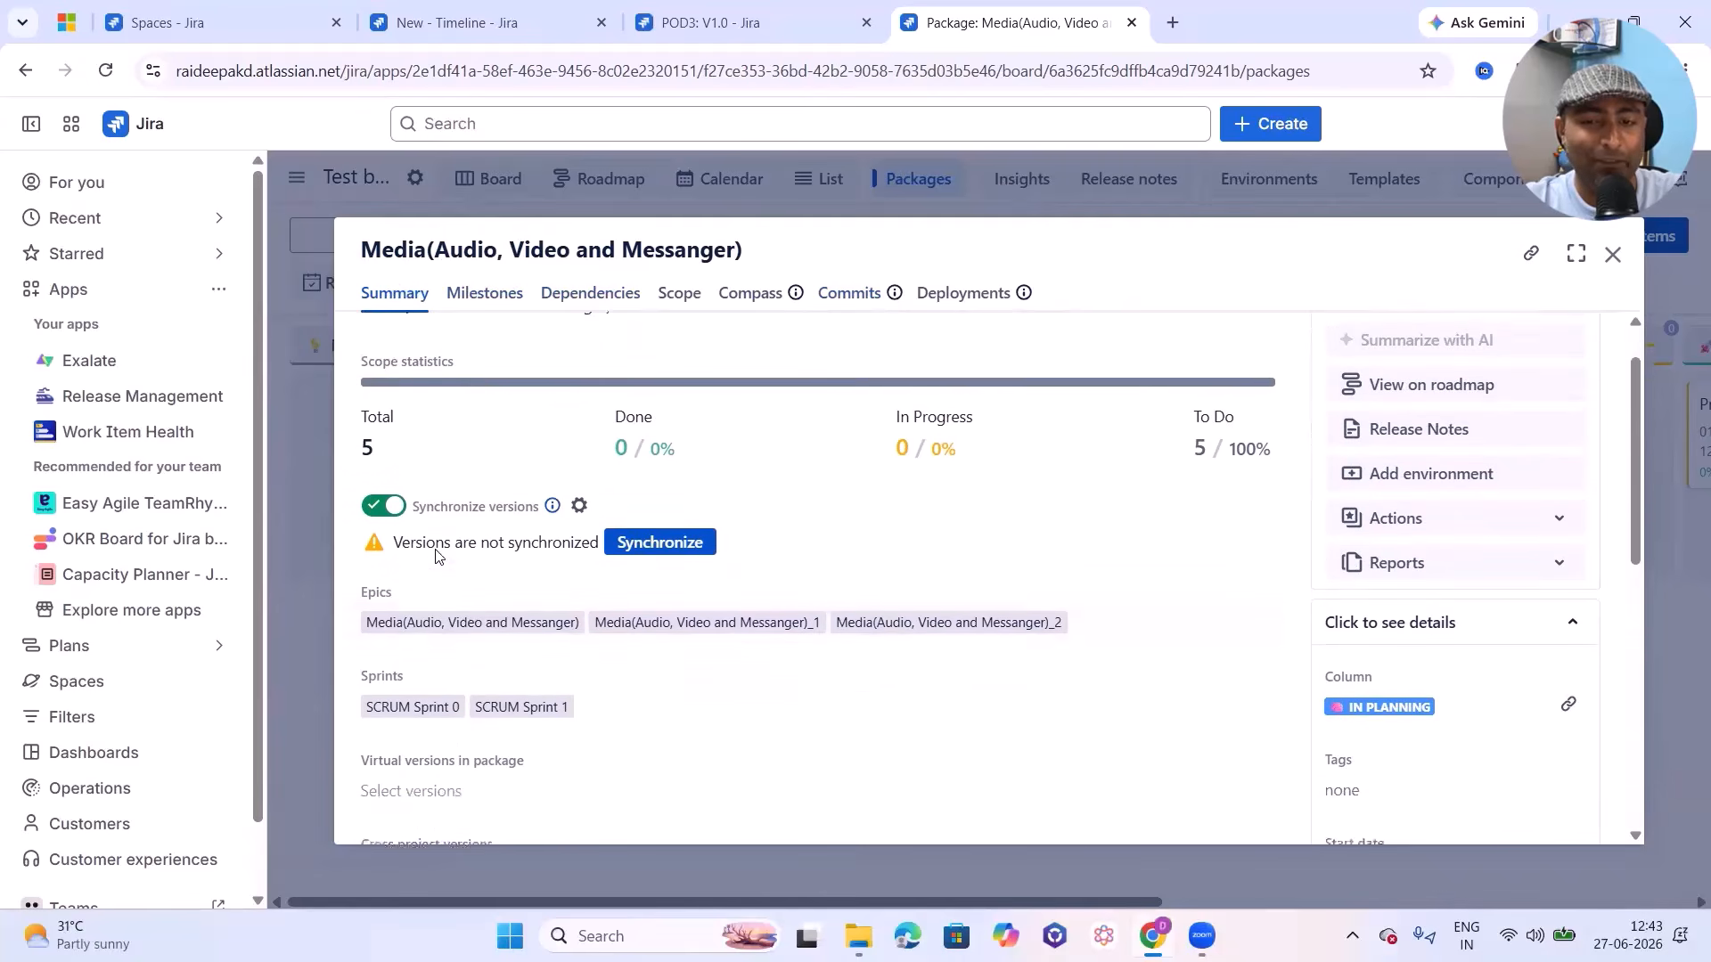
scroll(436, 556, "up", 1)
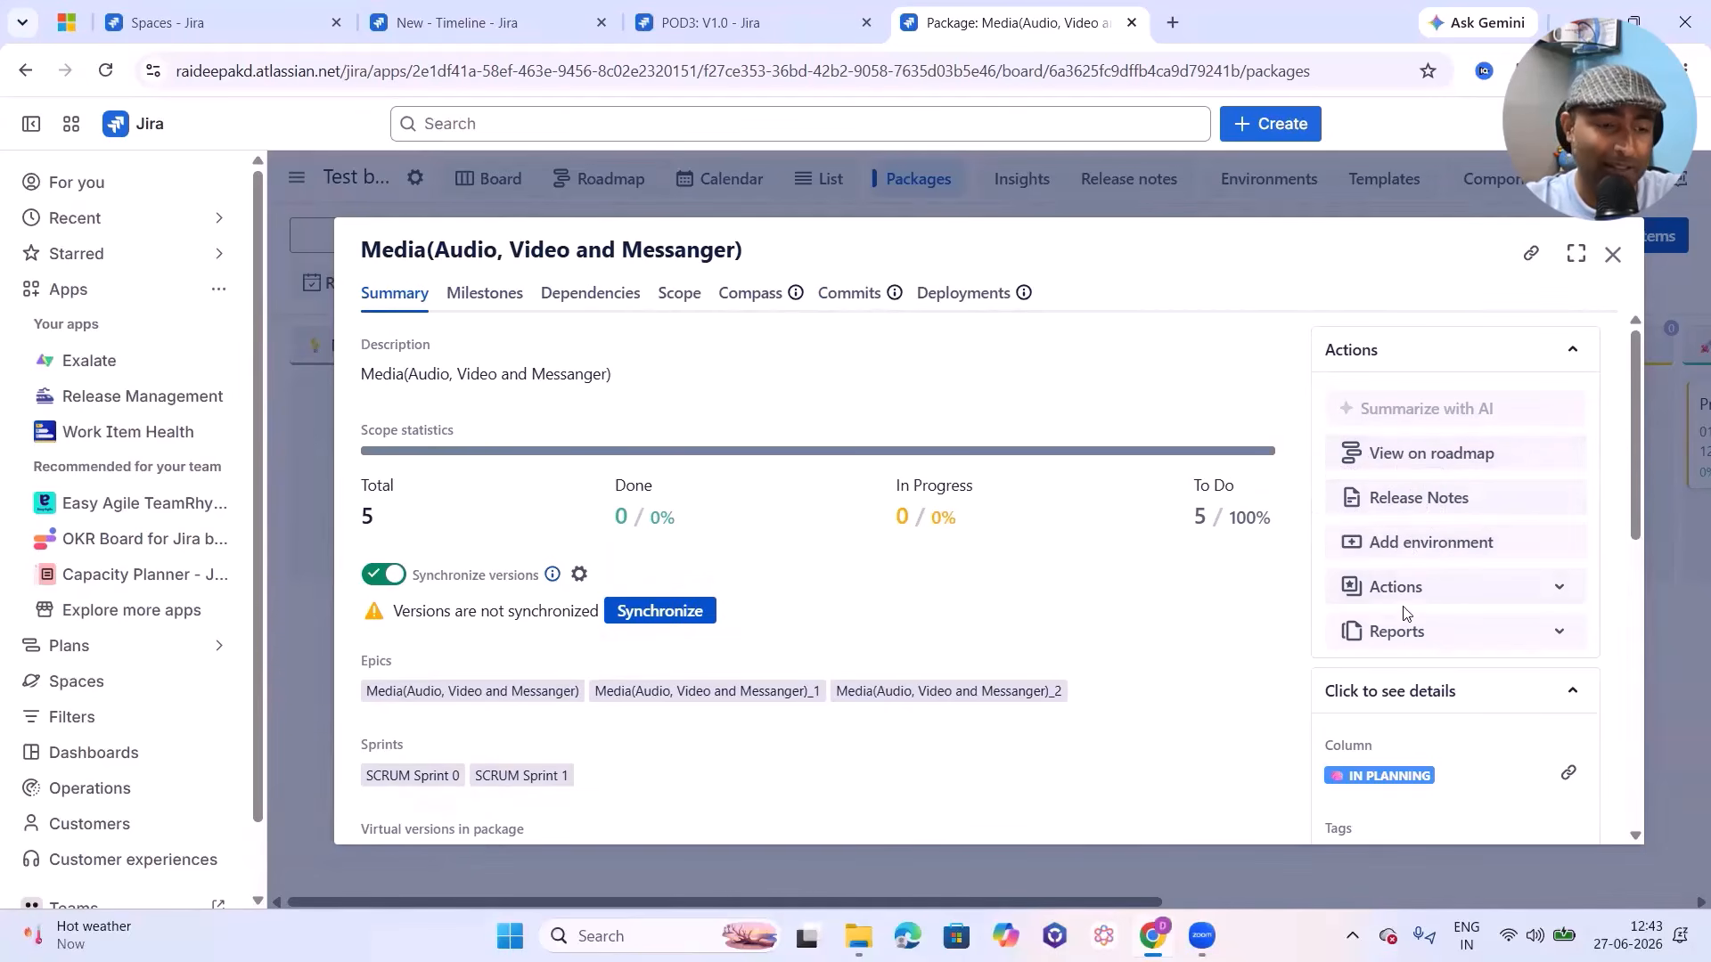
Step: Check which actions and reports the package offers, look through its project versions and comments, and close its details
left_click(1450, 601)
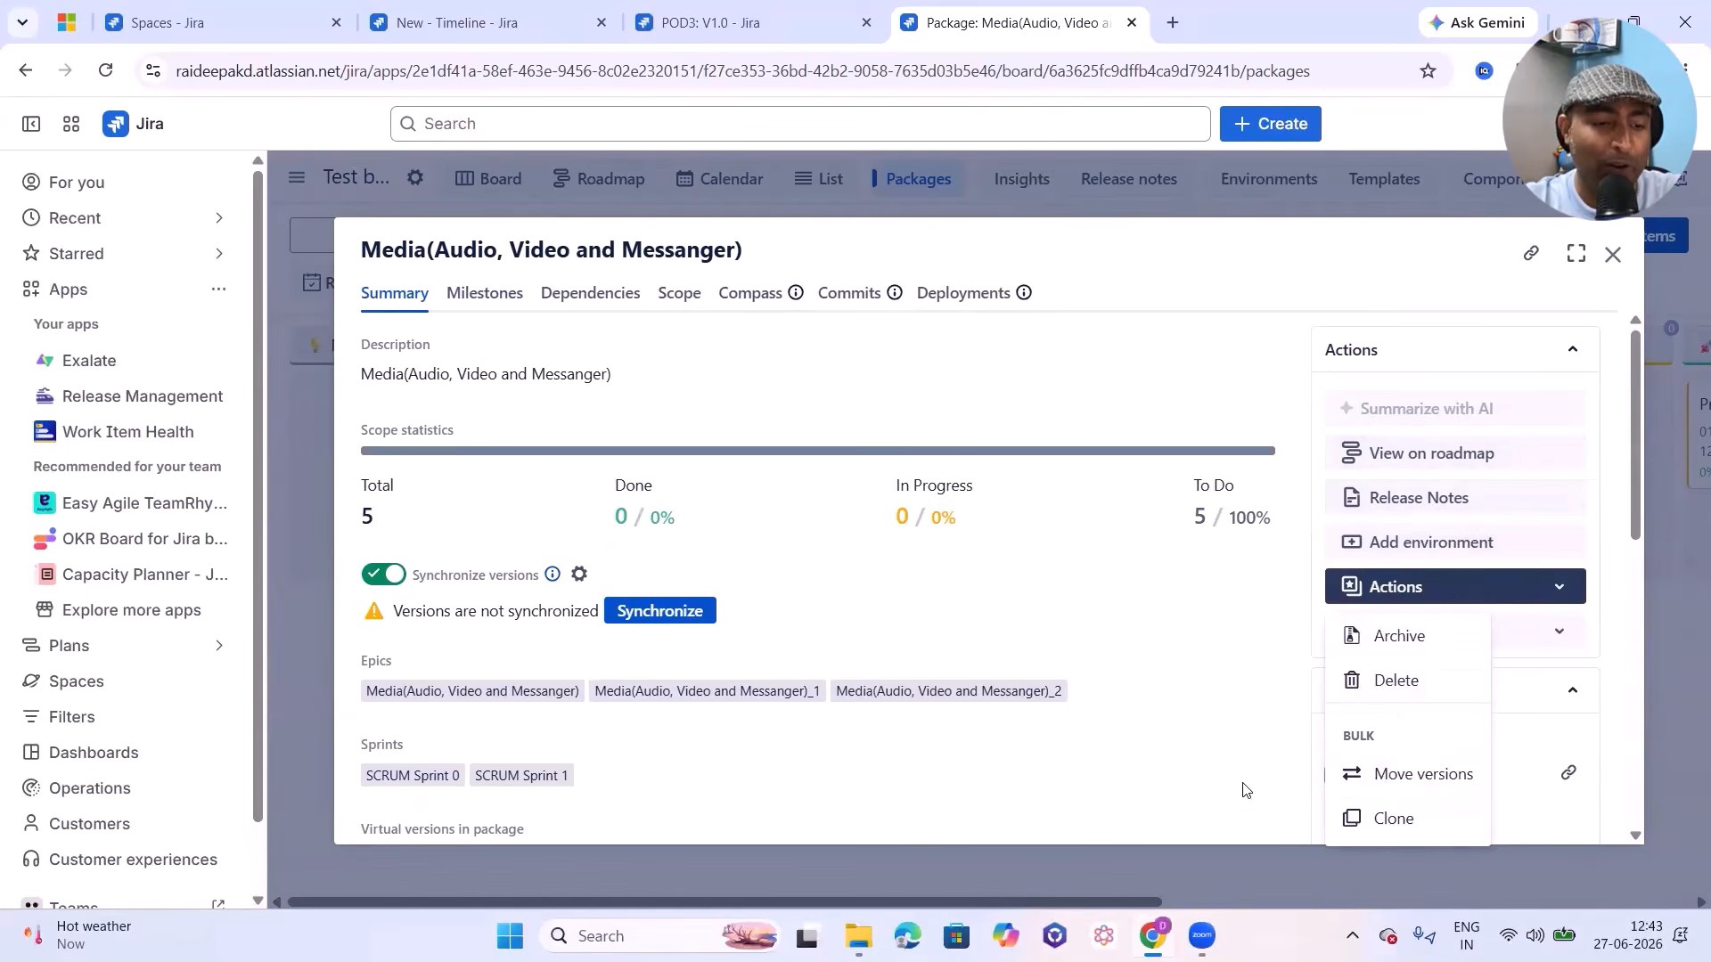
left_click(1213, 735)
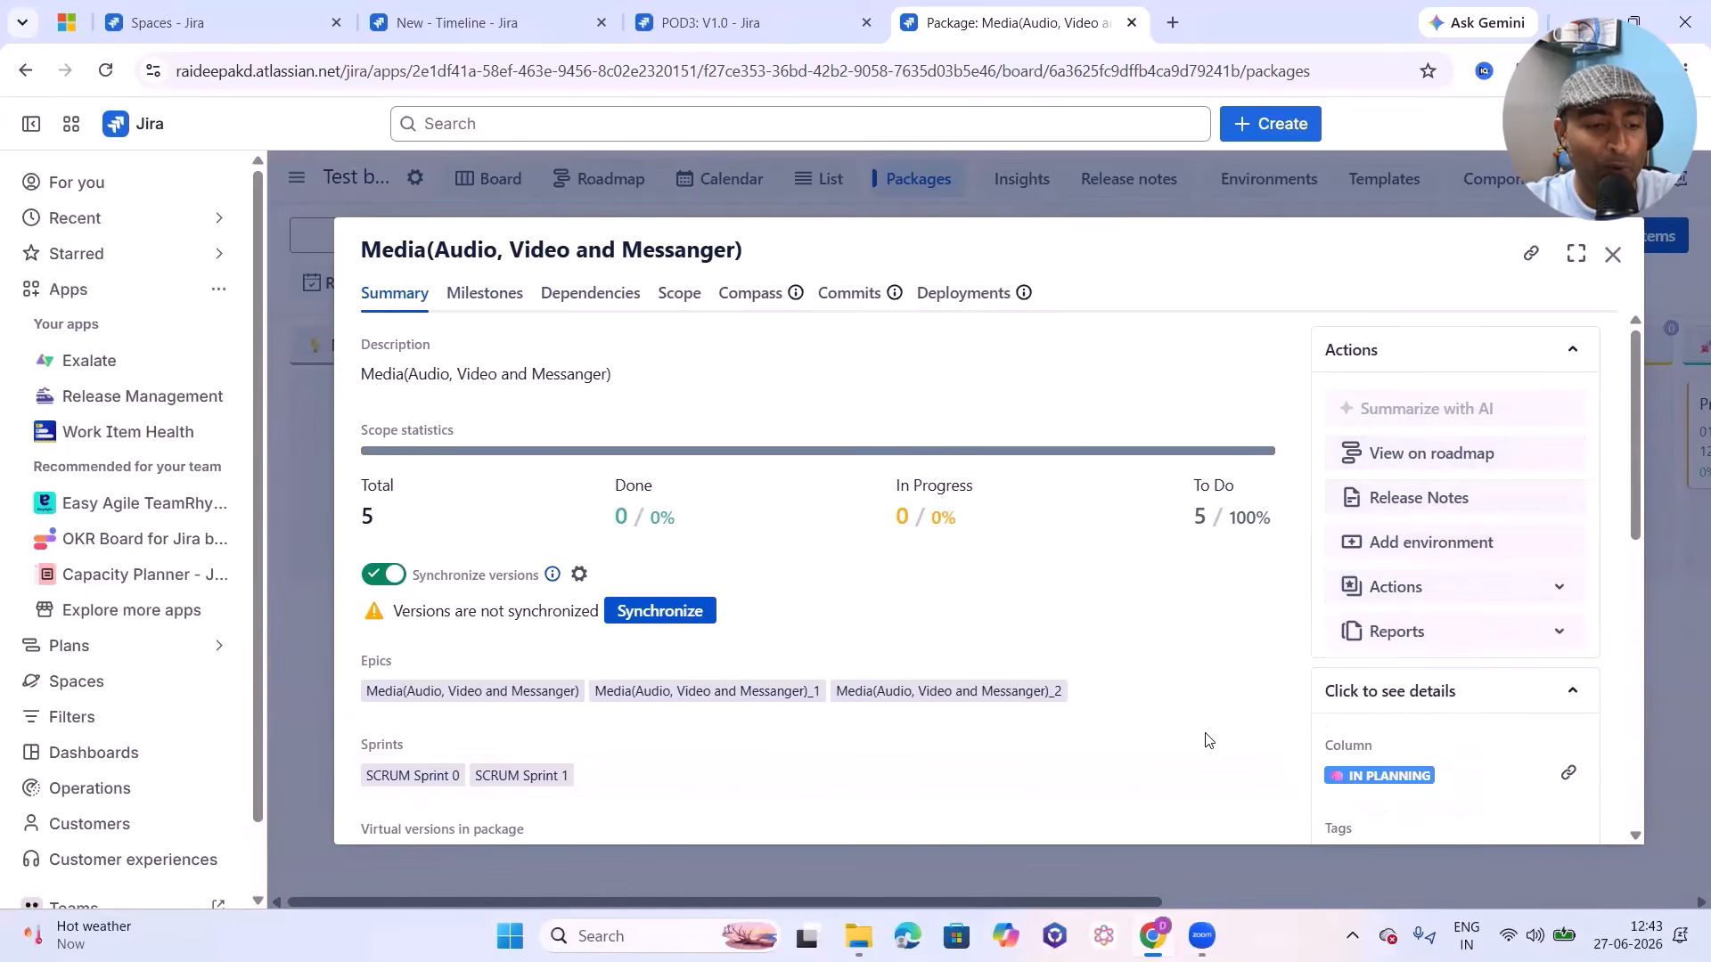
left_click(1475, 643)
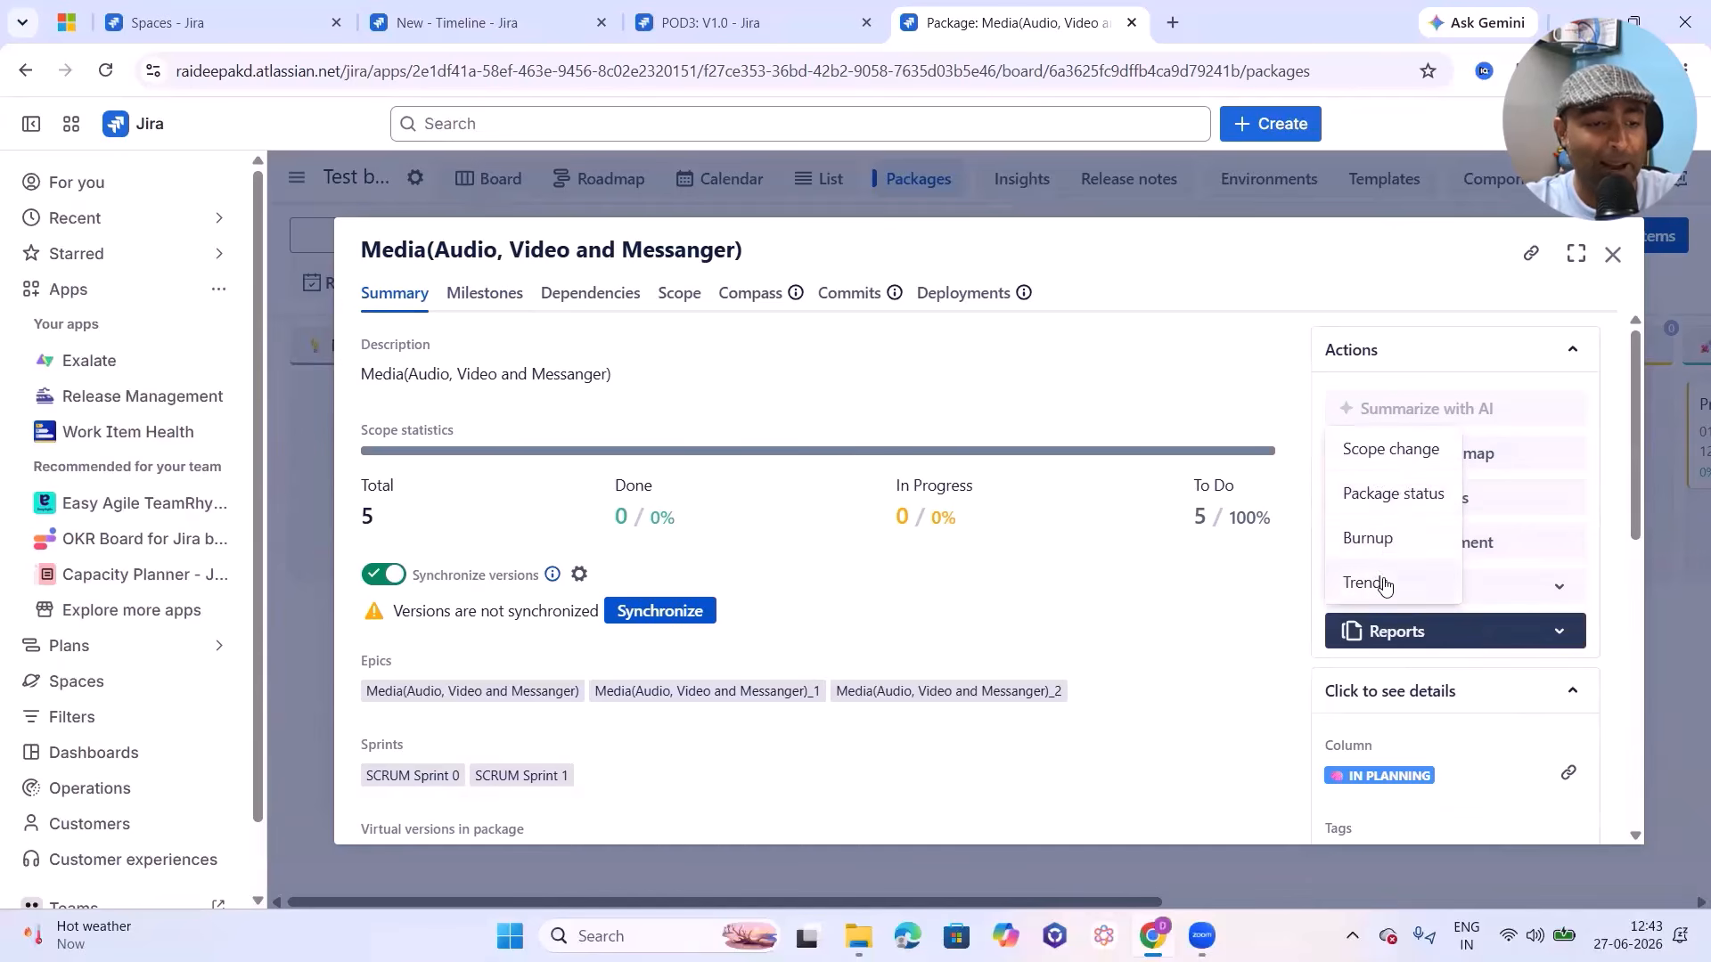
scroll(951, 753, "down", 10)
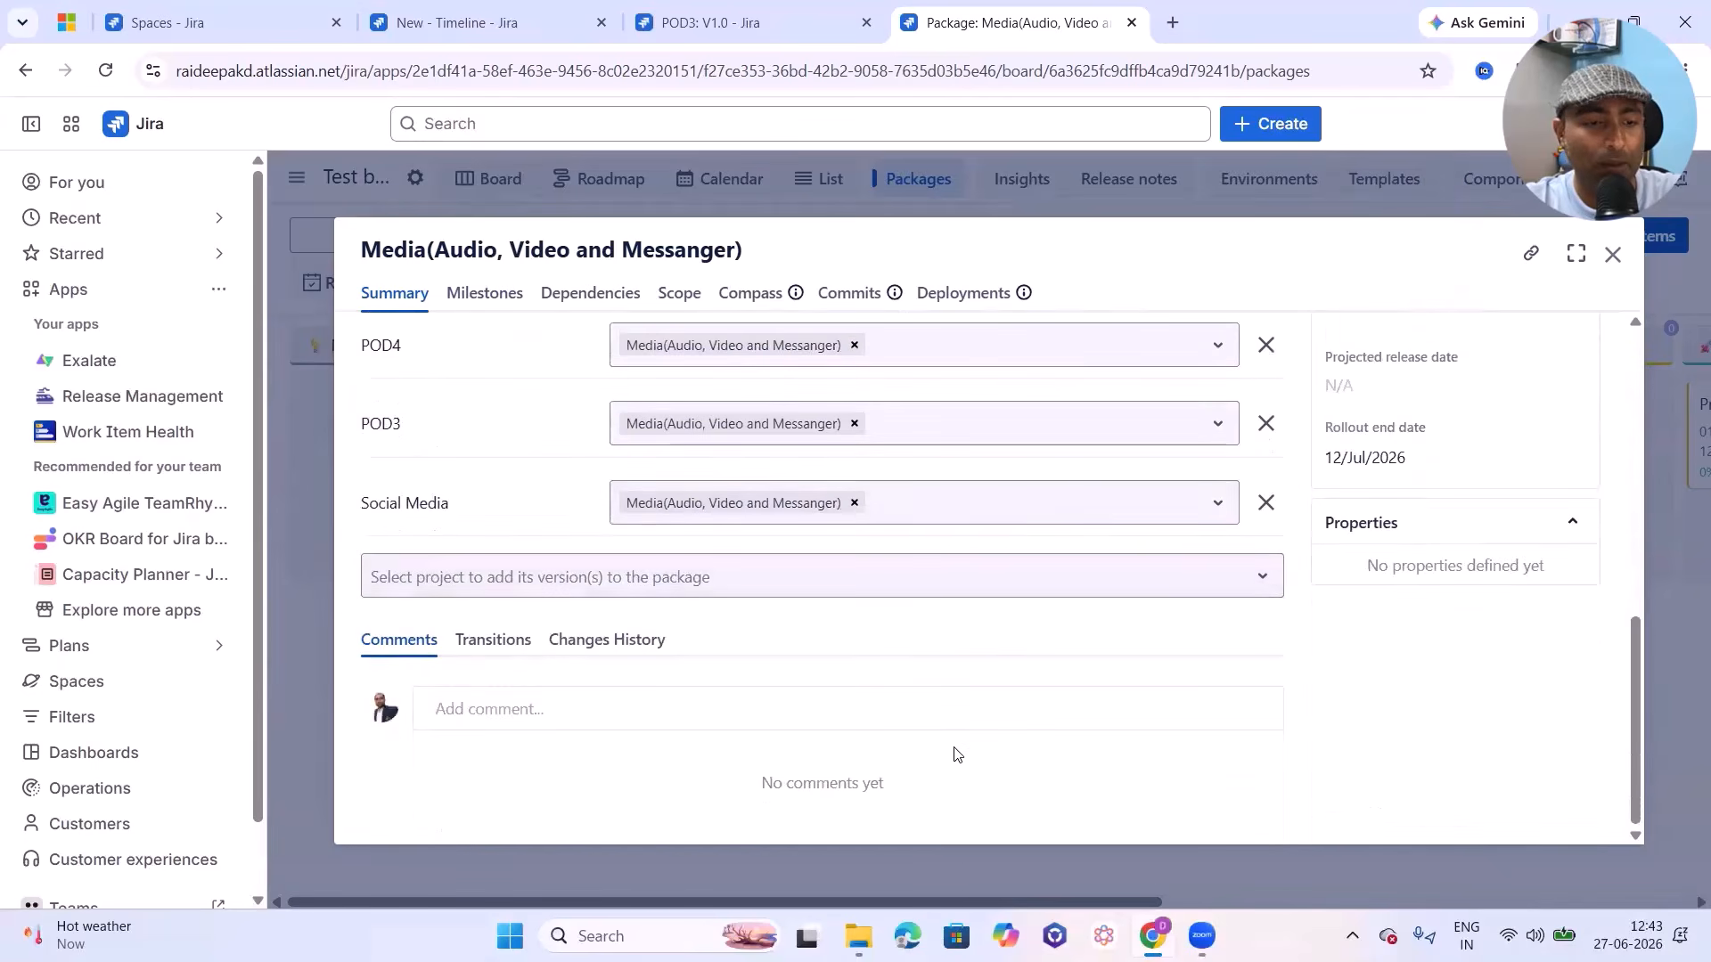
scroll(951, 718, "up", 9)
scroll(952, 718, "up", 1)
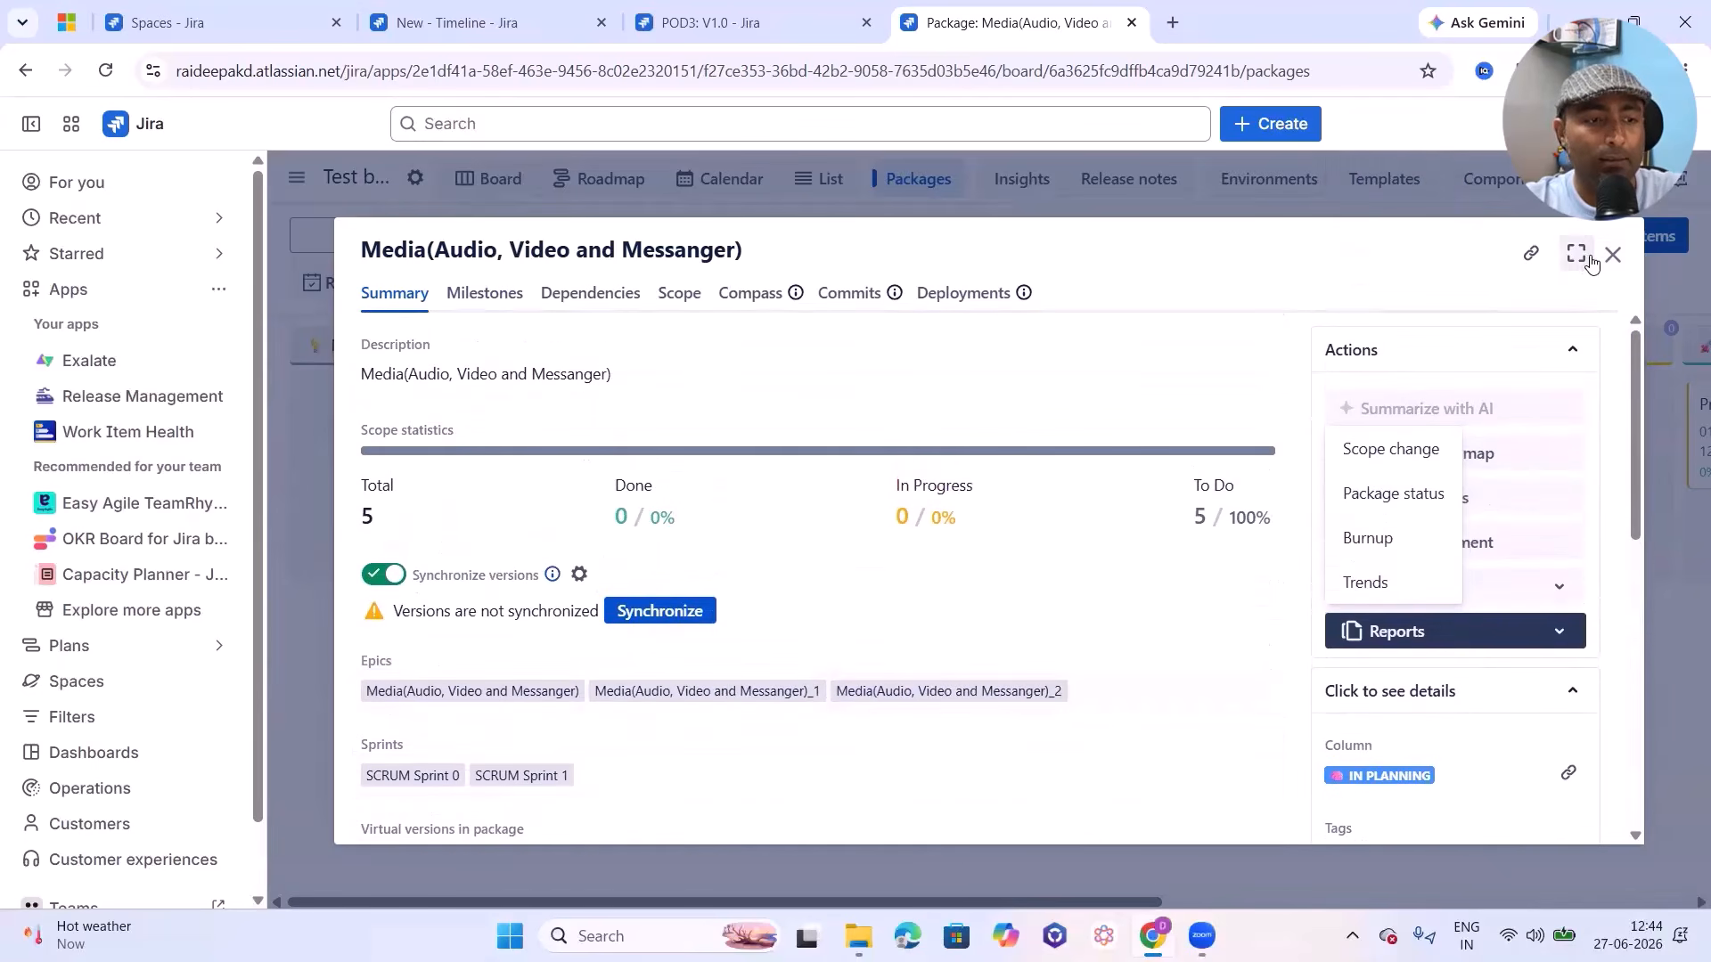
left_click(1613, 254)
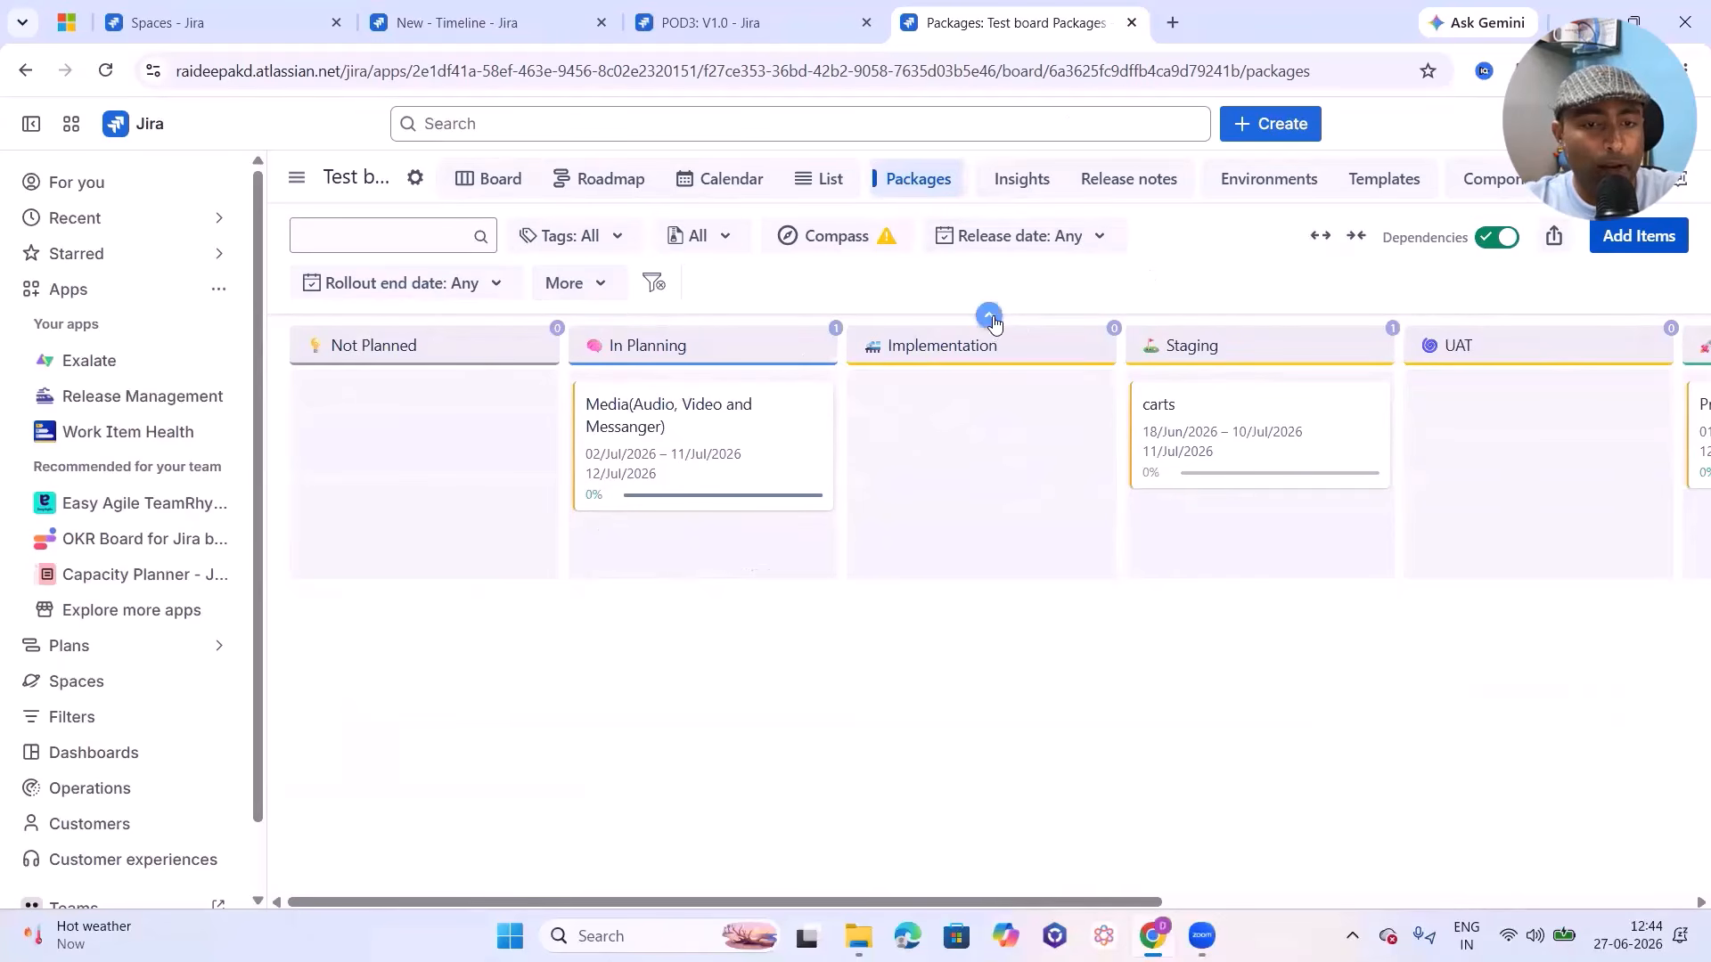
Step: Group the Test board's release board into swimlanes by packages and review the items under each package
left_click(496, 198)
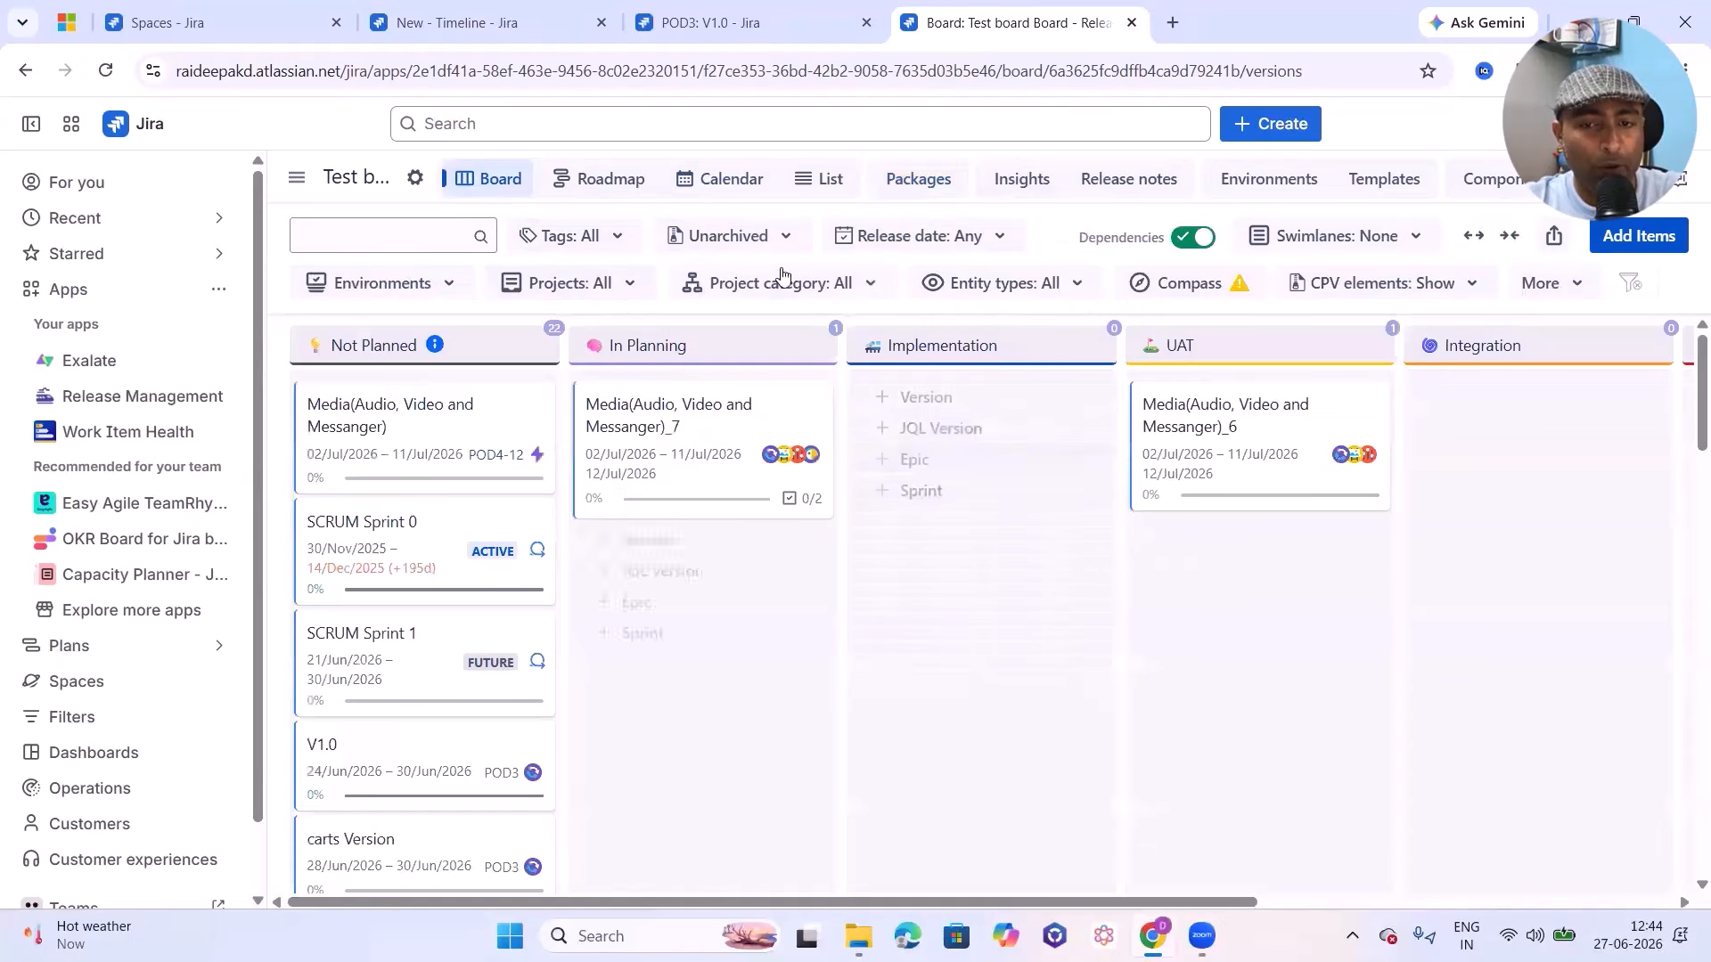
left_click(1373, 237)
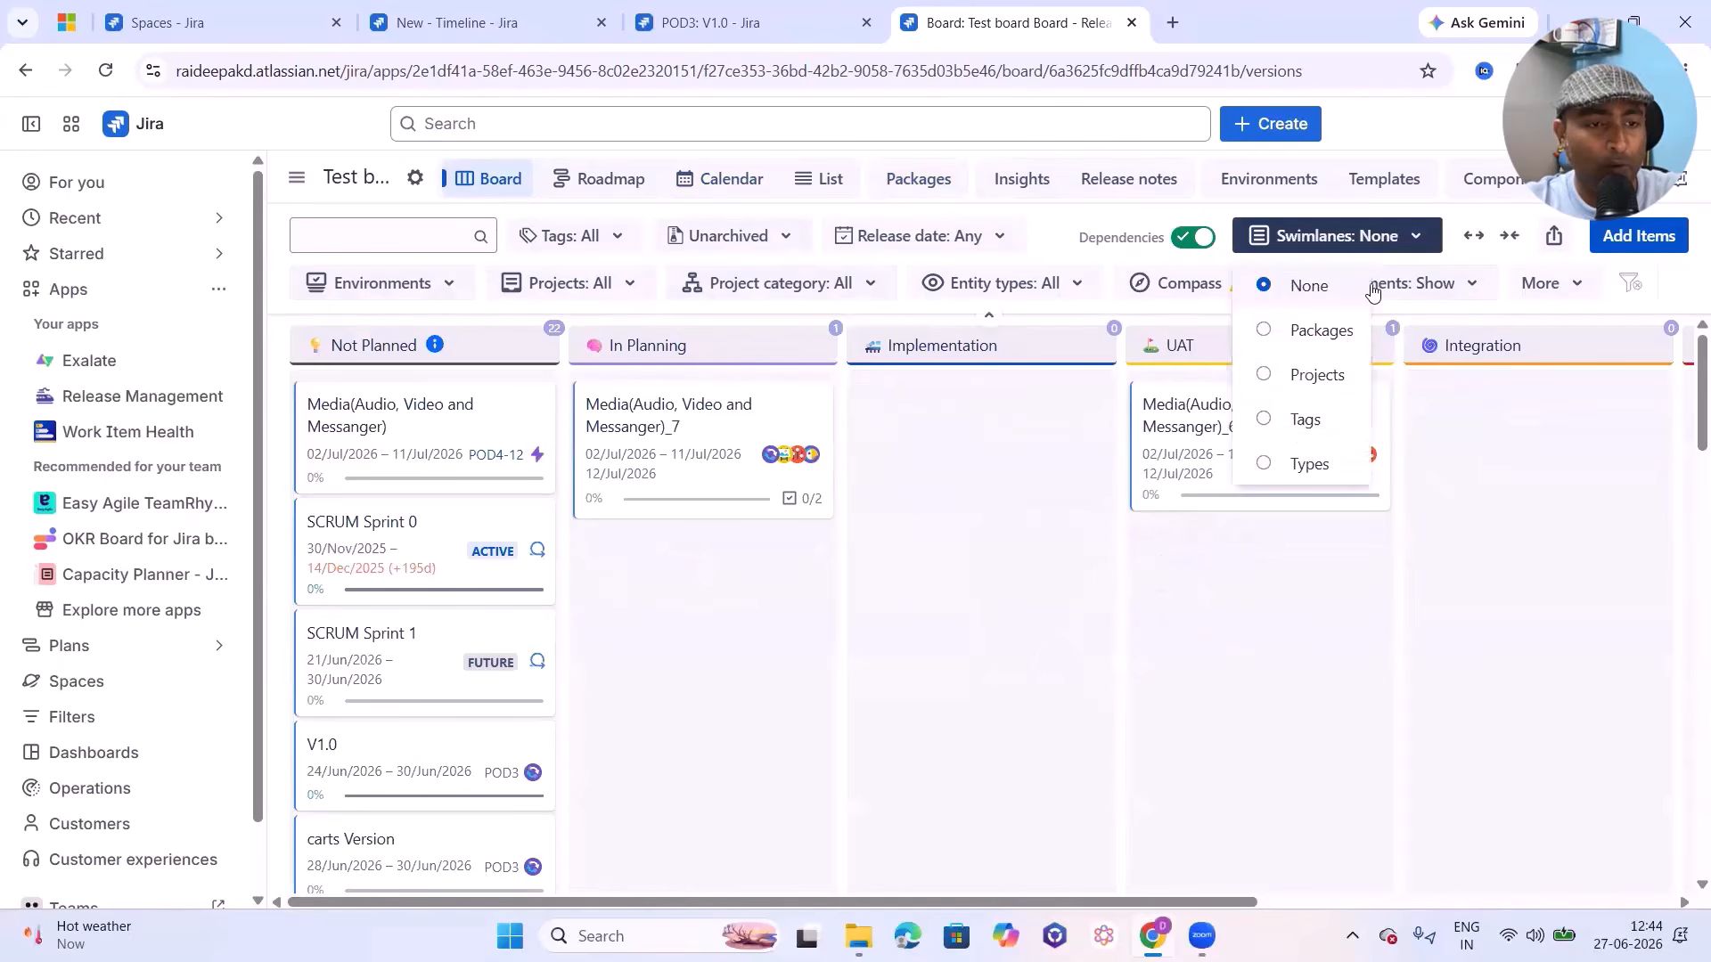
left_click(1314, 332)
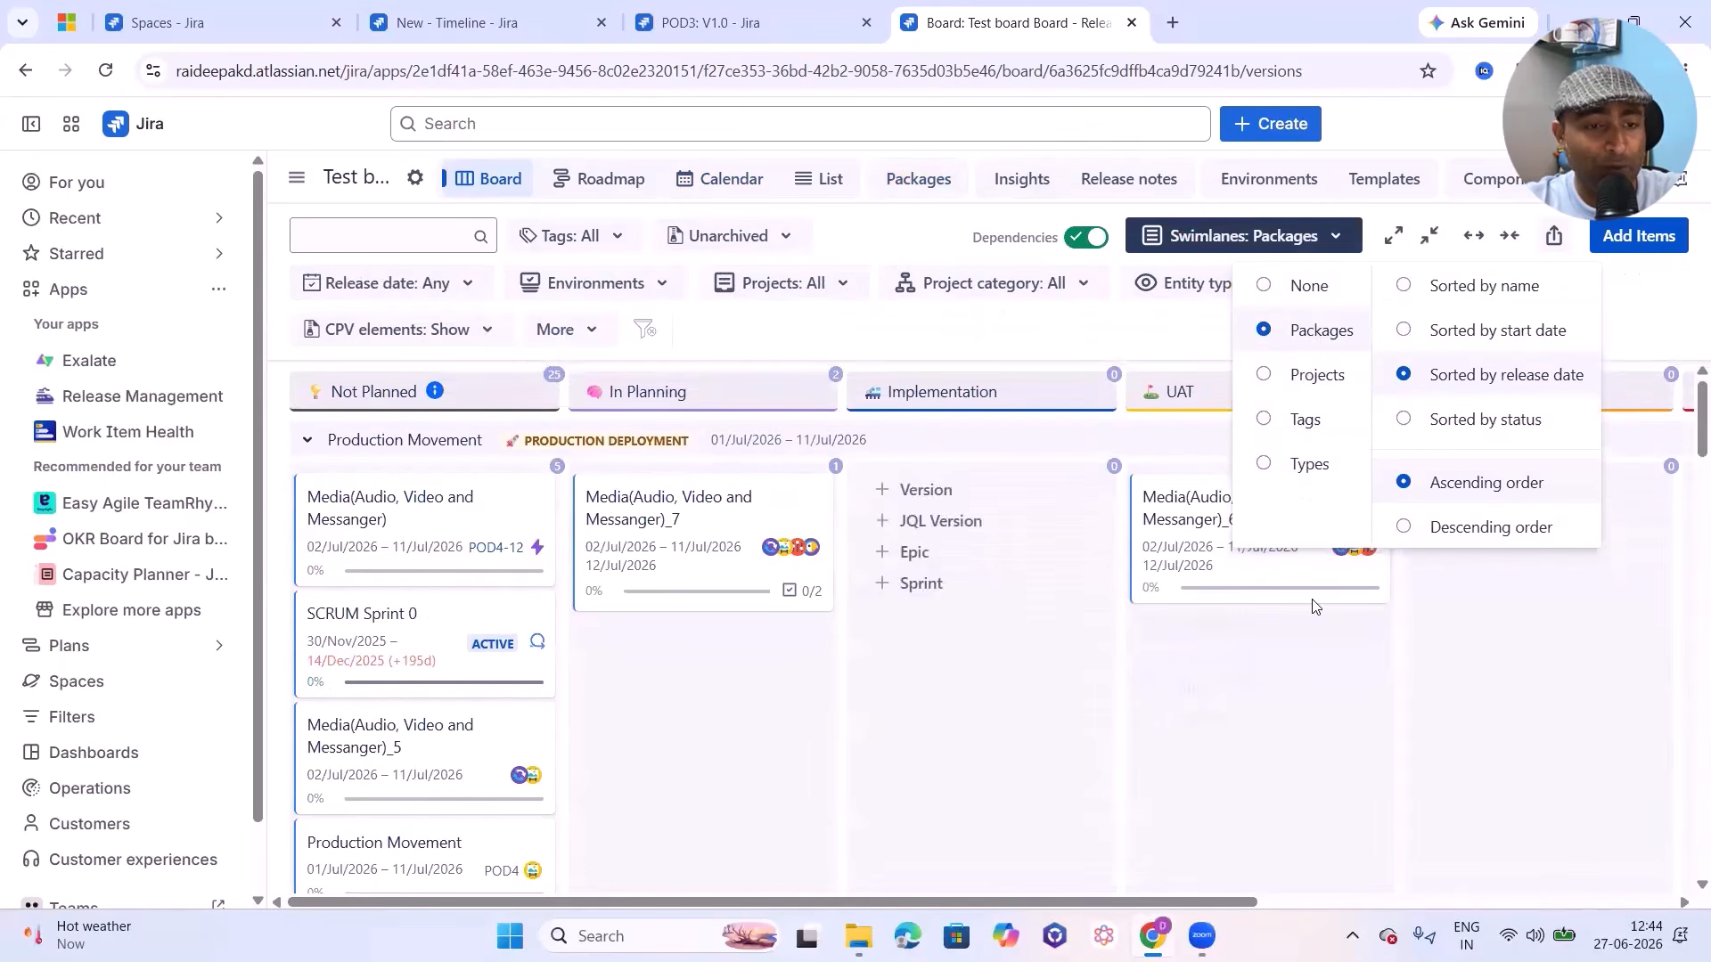
left_click(1047, 337)
scroll(445, 499, "down", 5)
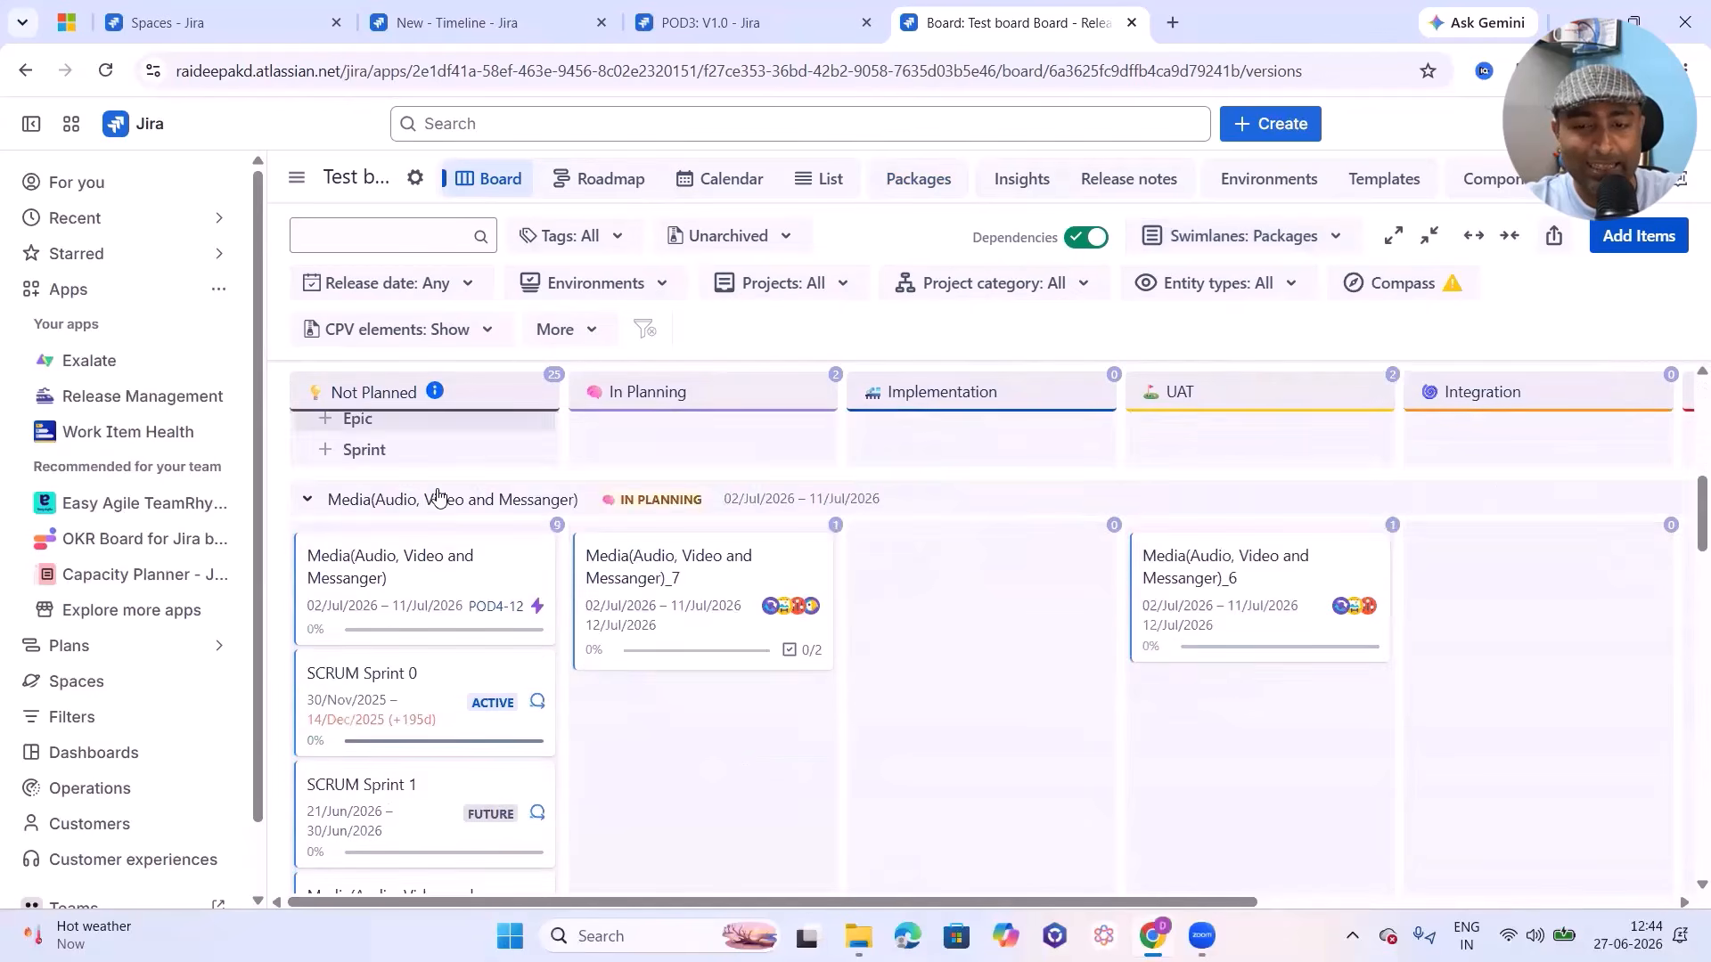
scroll(535, 722, "up", 3)
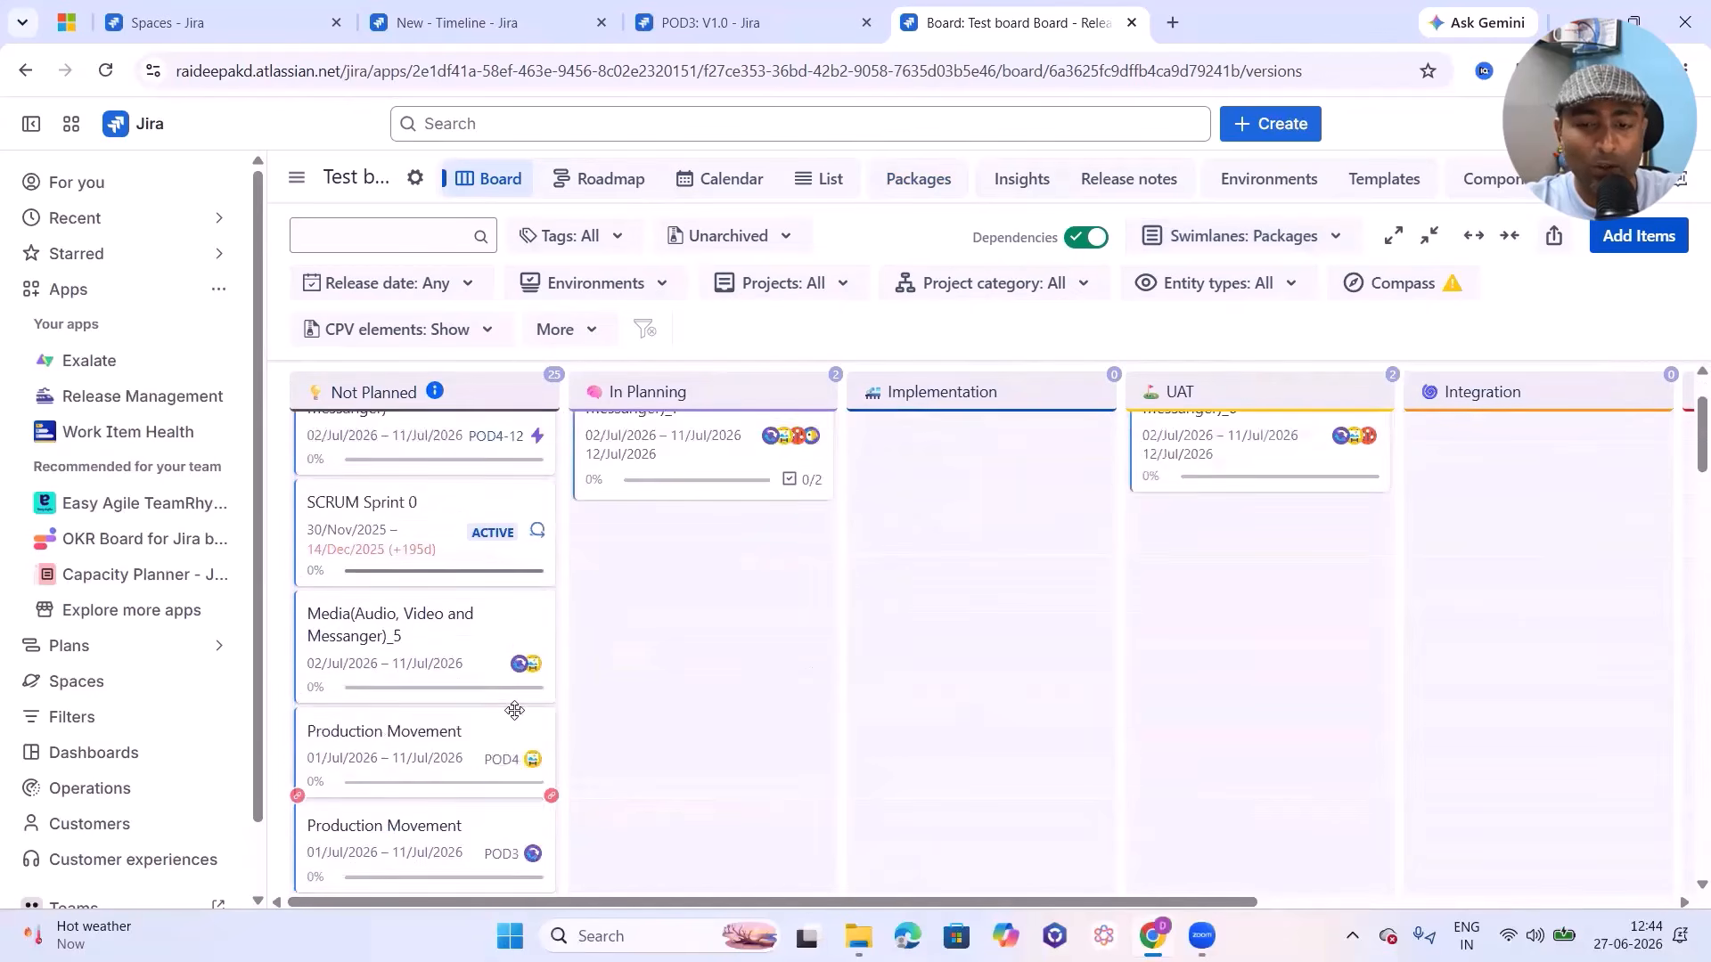
scroll(481, 579, "down", 10)
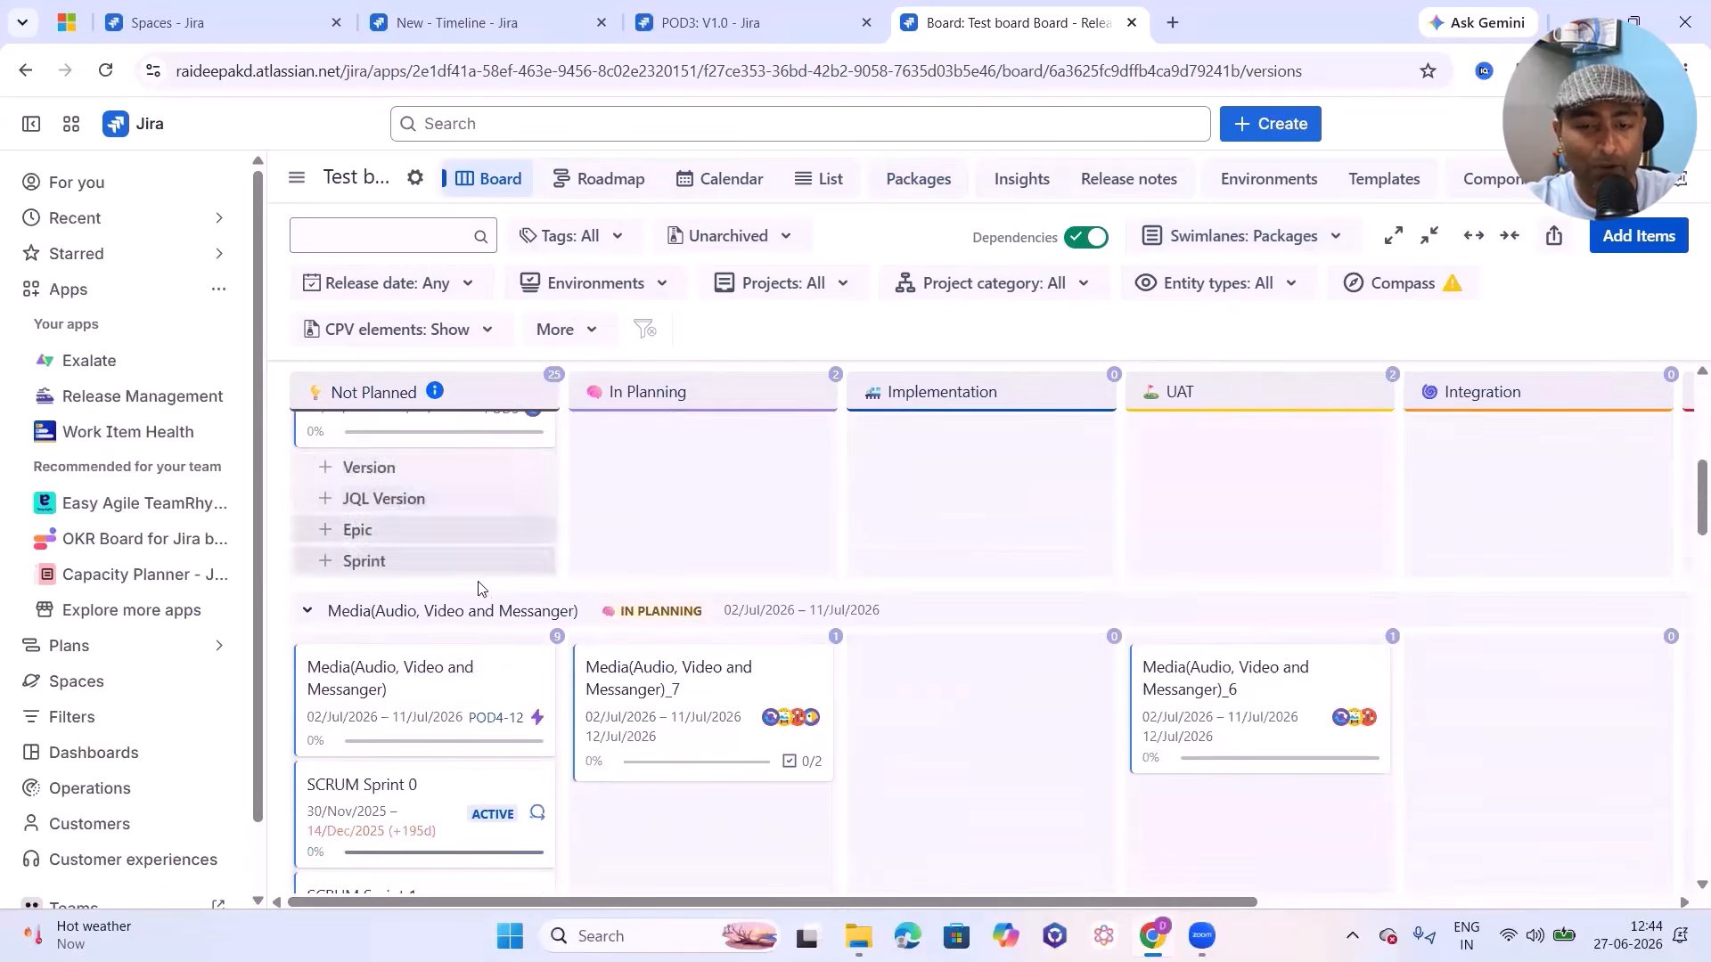
scroll(749, 813, "up", 5)
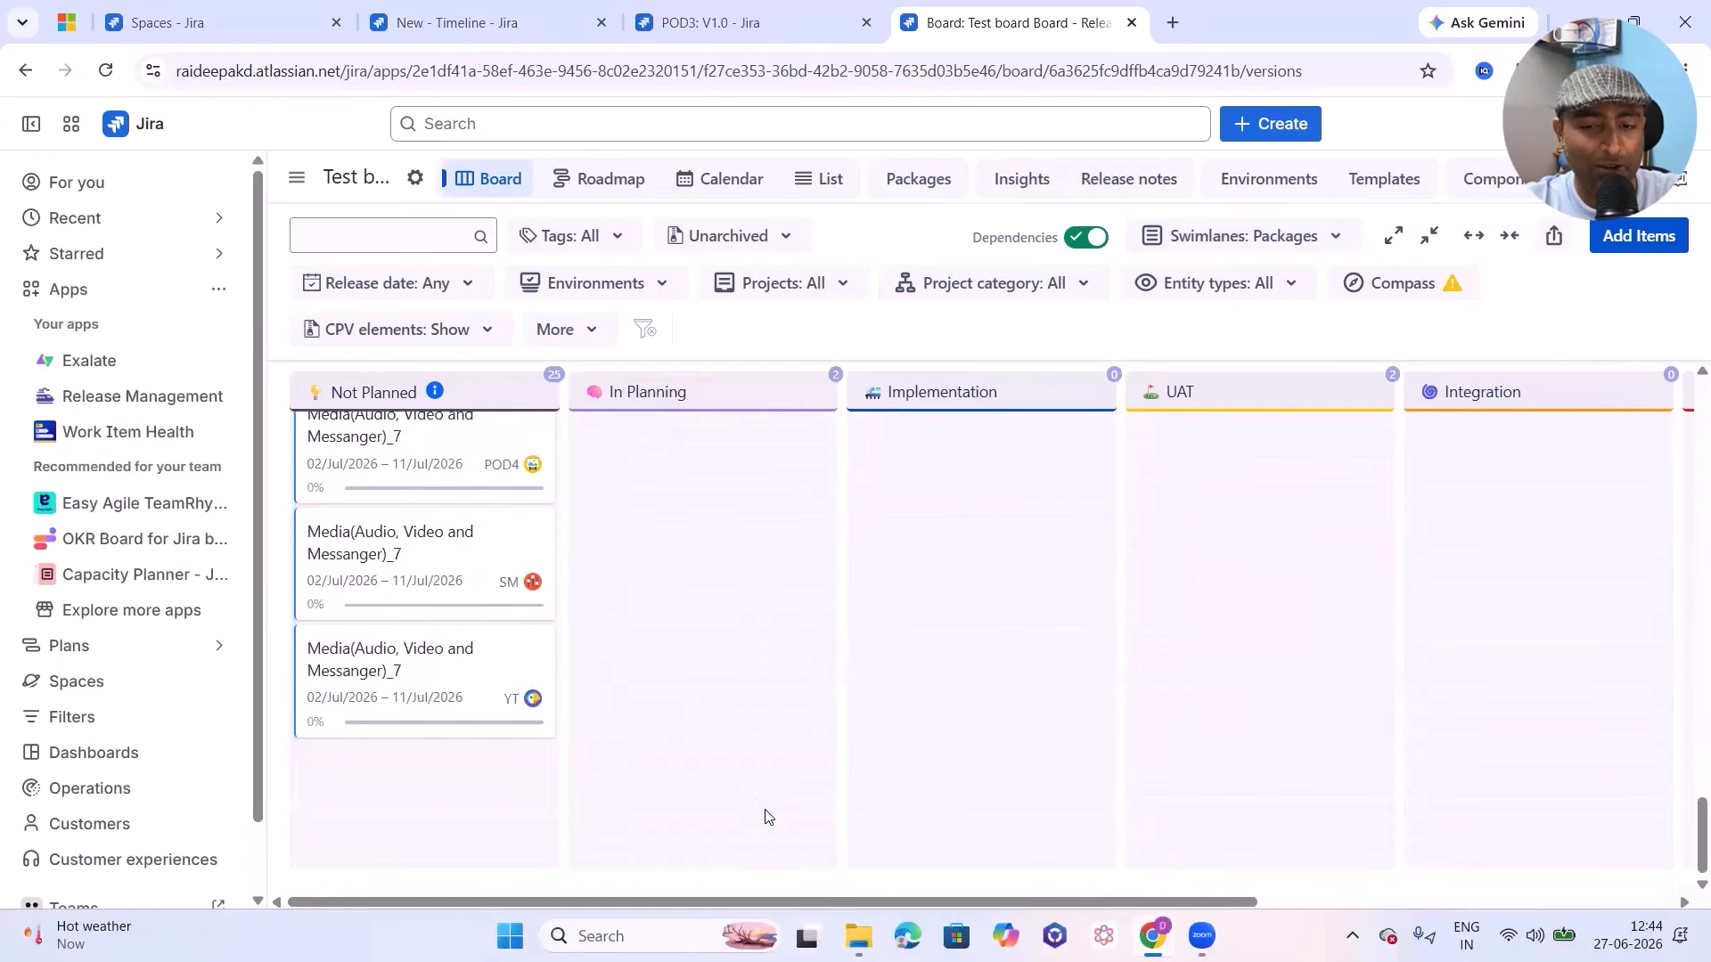
scroll(766, 813, "up", 8)
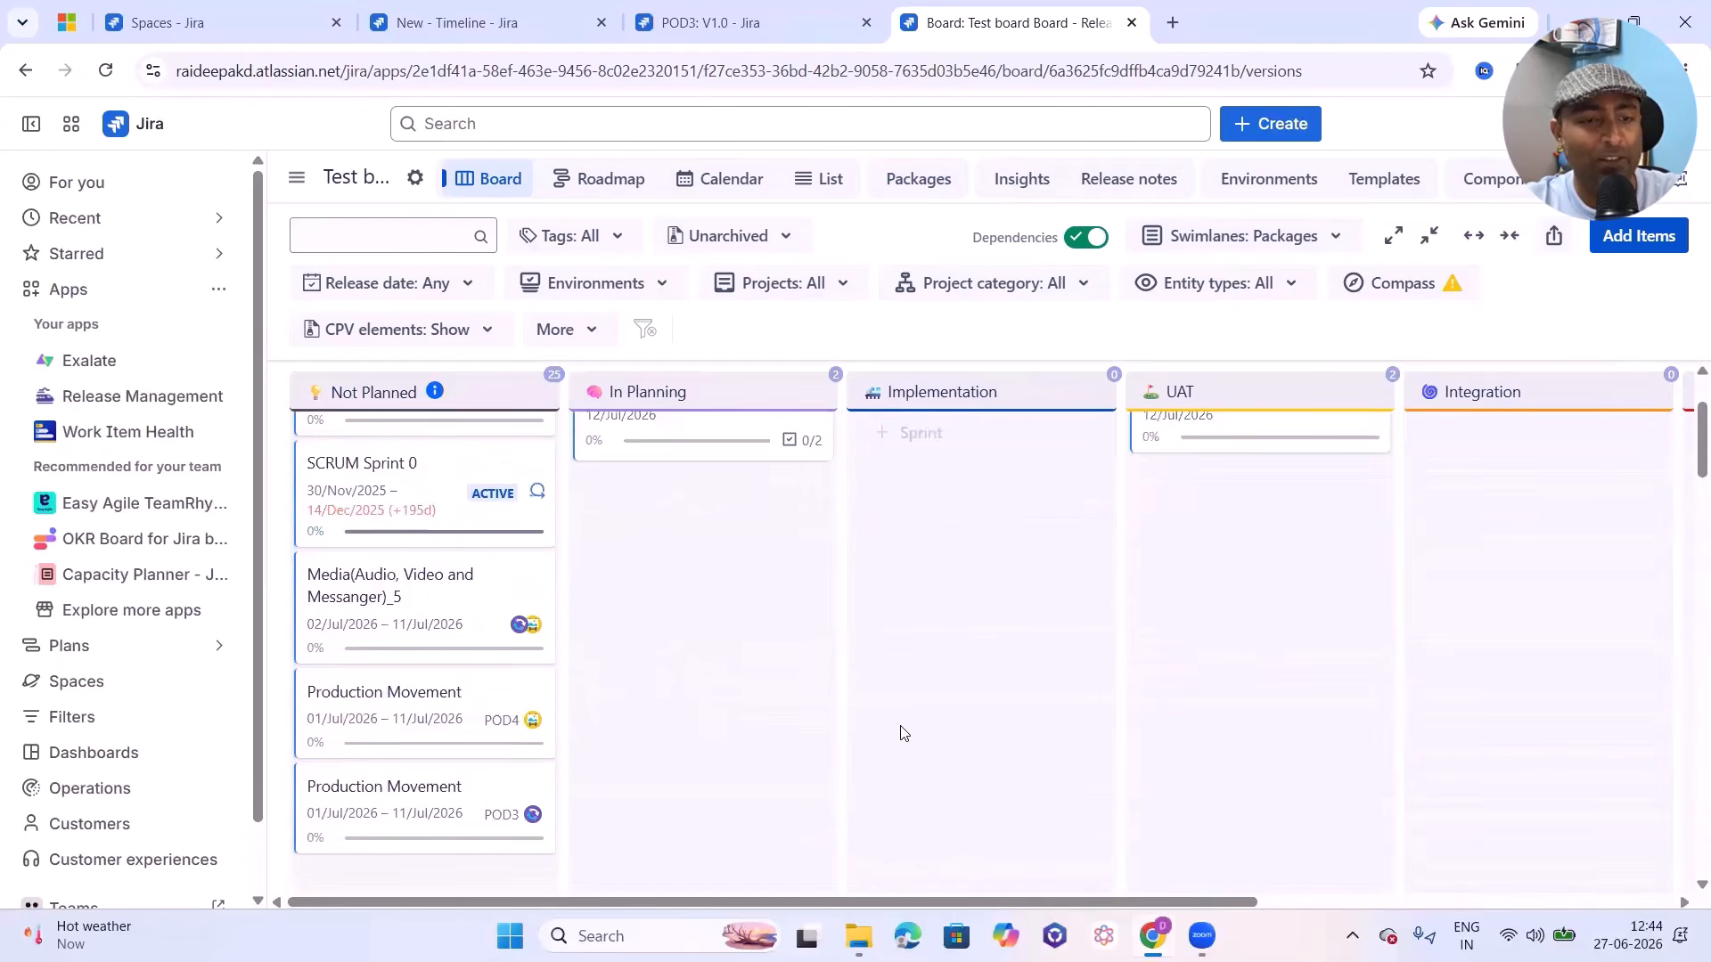
Step: Switch the board's swimlanes to projects and review the versions listed under each project
left_click(1302, 239)
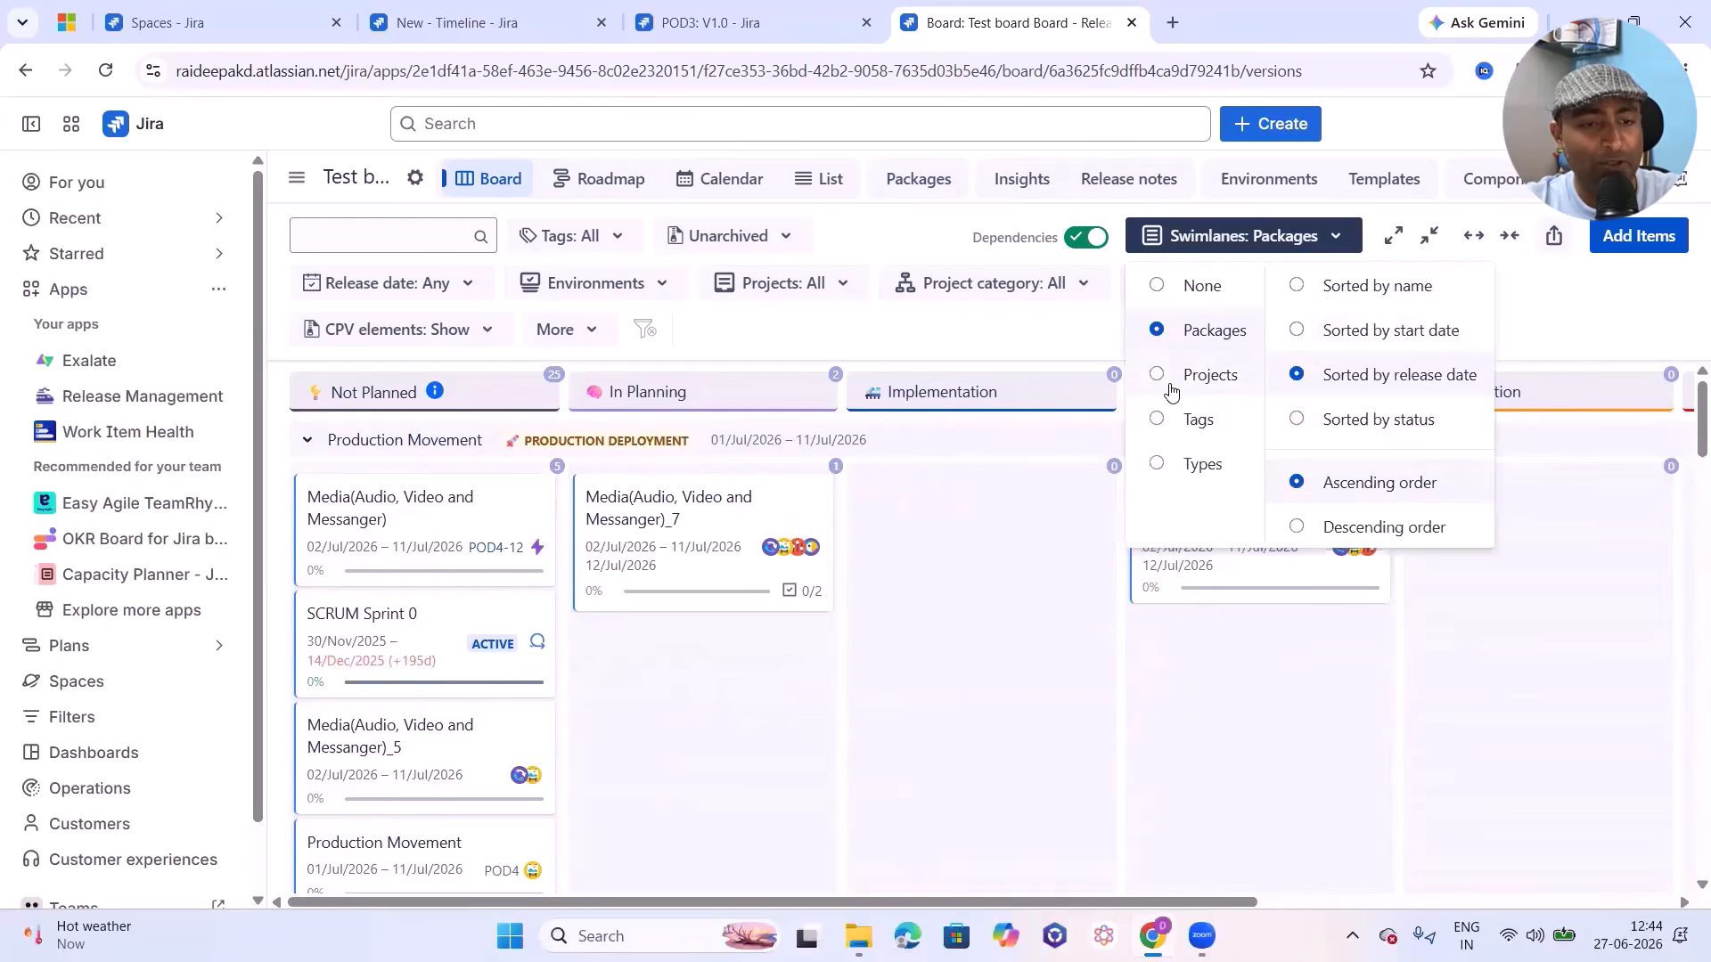
left_click(1202, 374)
scroll(573, 764, "down", 8)
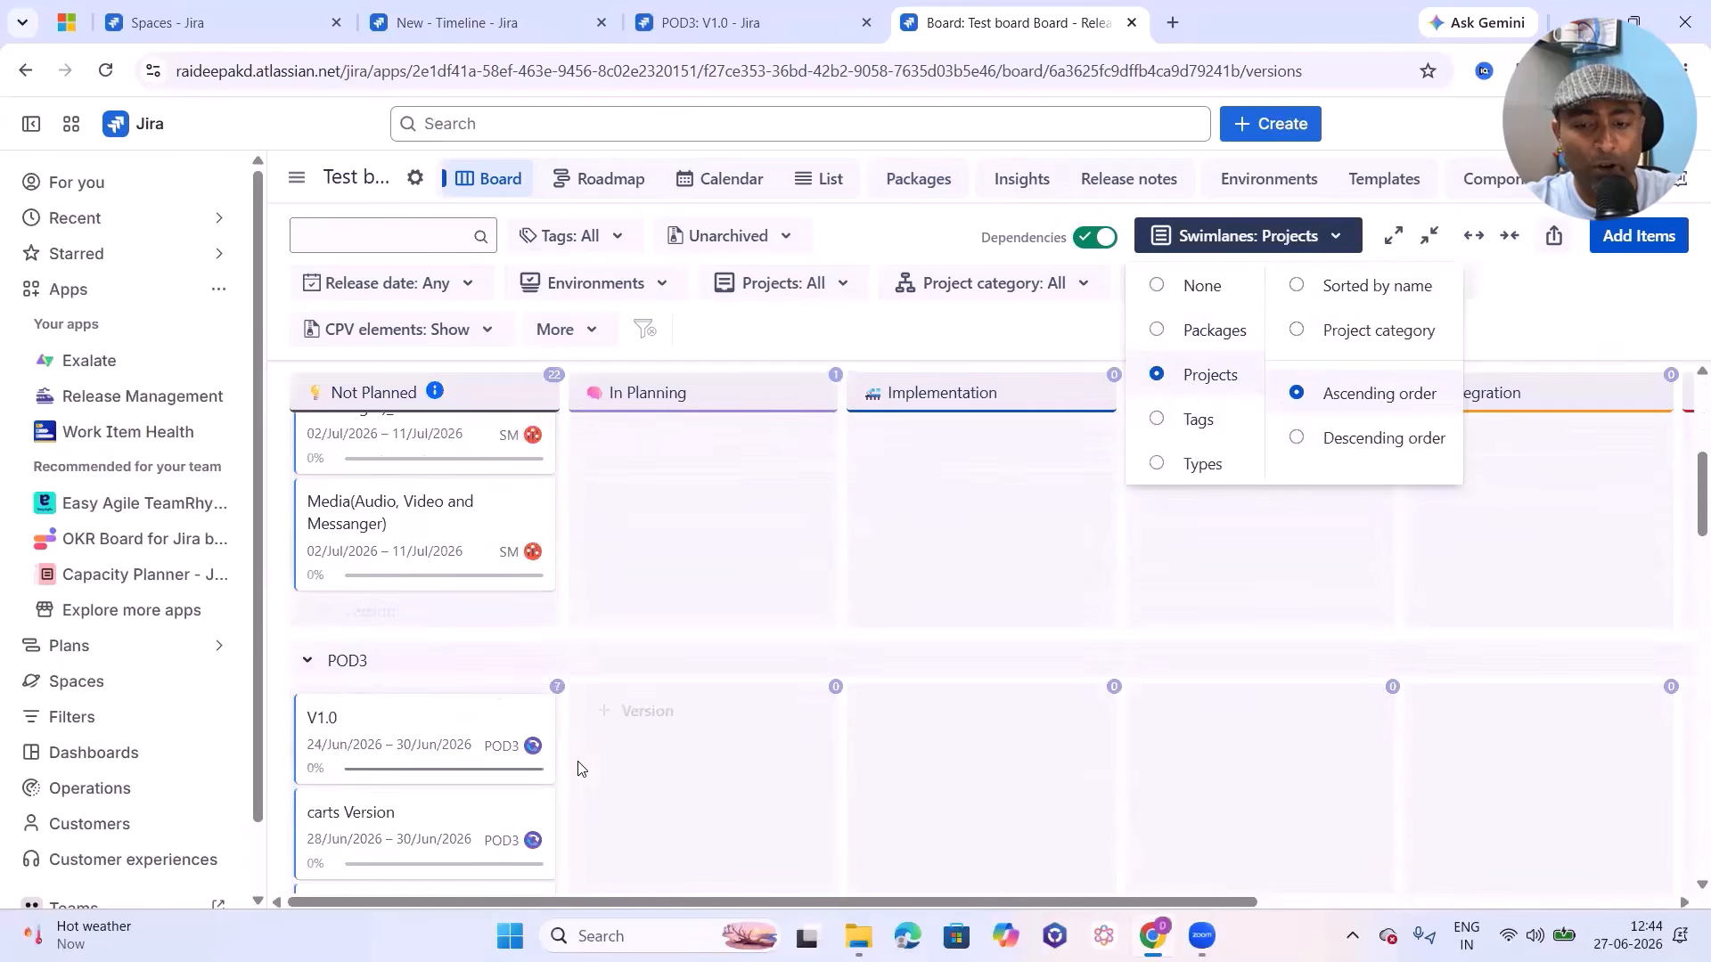
scroll(614, 764, "up", 8)
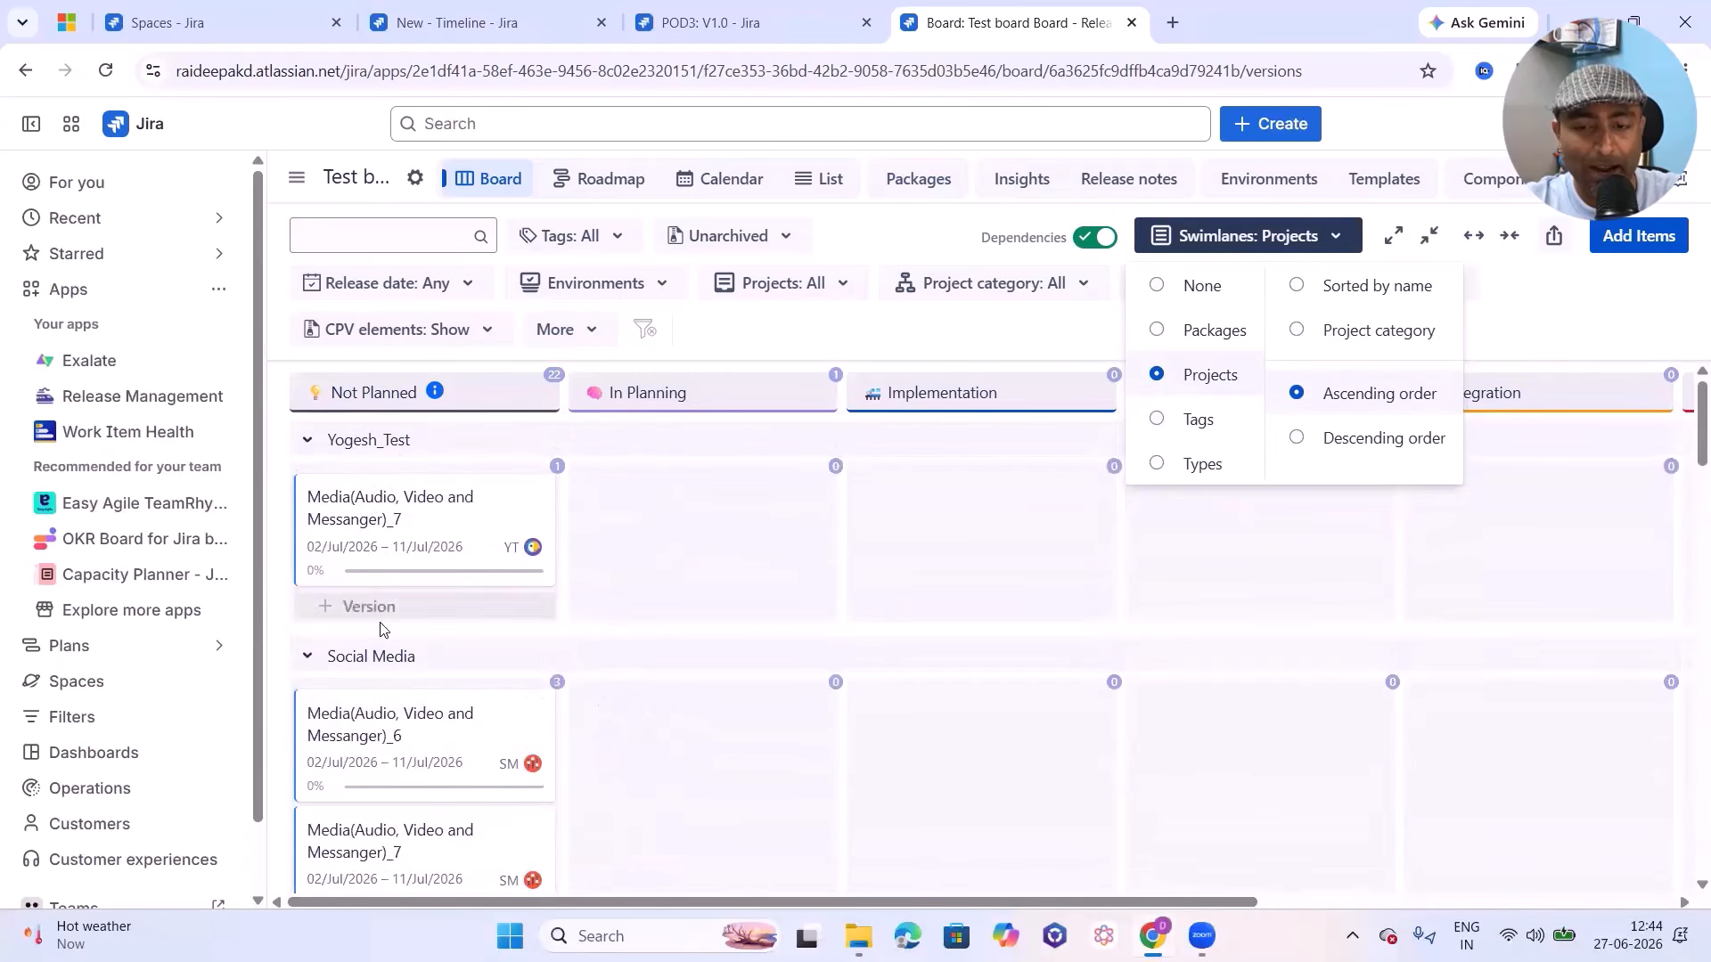
scroll(443, 667, "down", 5)
scroll(361, 463, "down", 7)
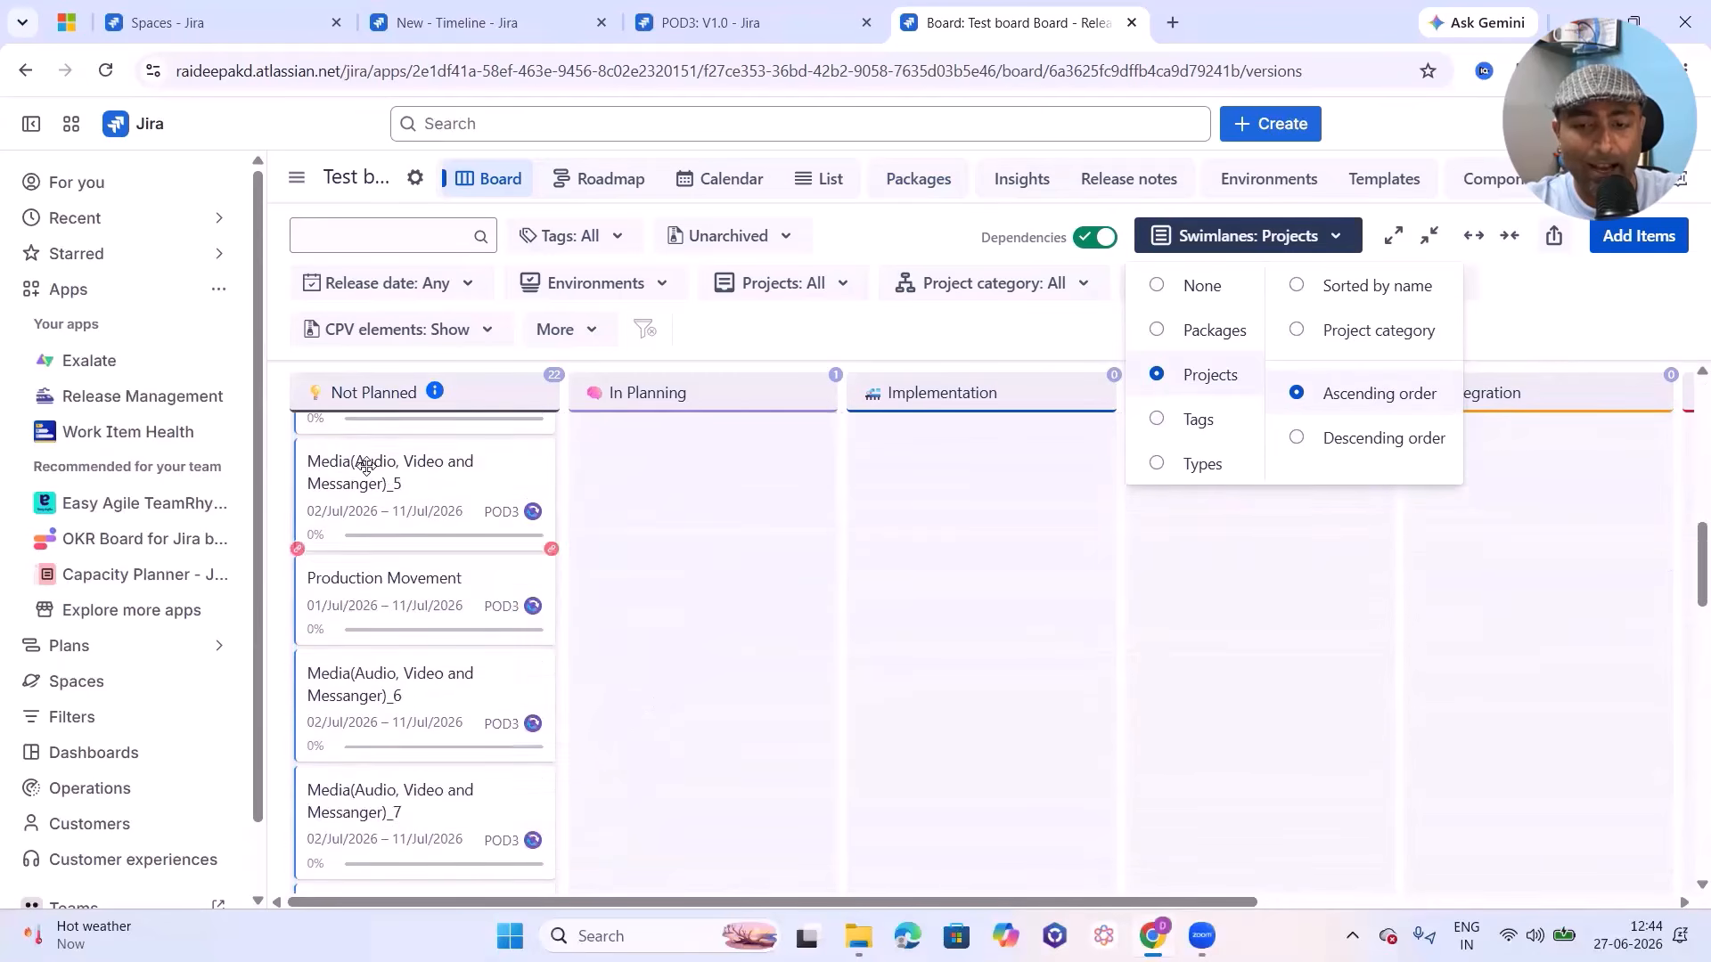
Step: Group the board's swimlanes by types, review the versions, and set the swimlanes back to None
left_click(1201, 465)
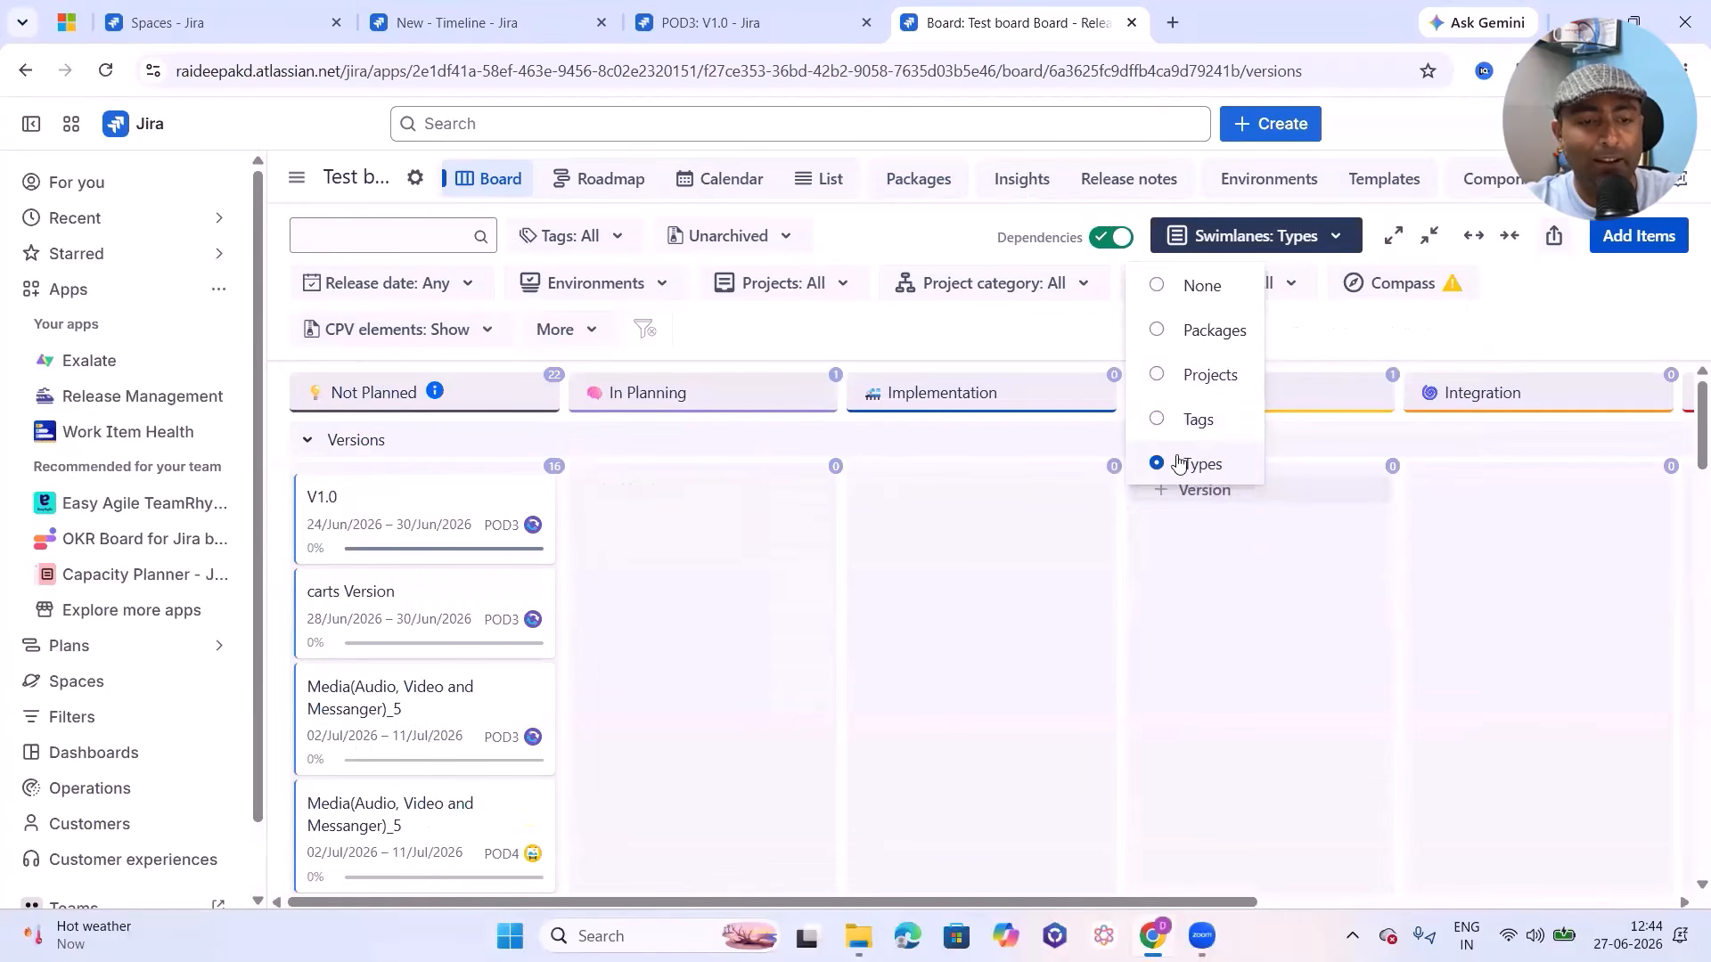
scroll(445, 633, "down", 5)
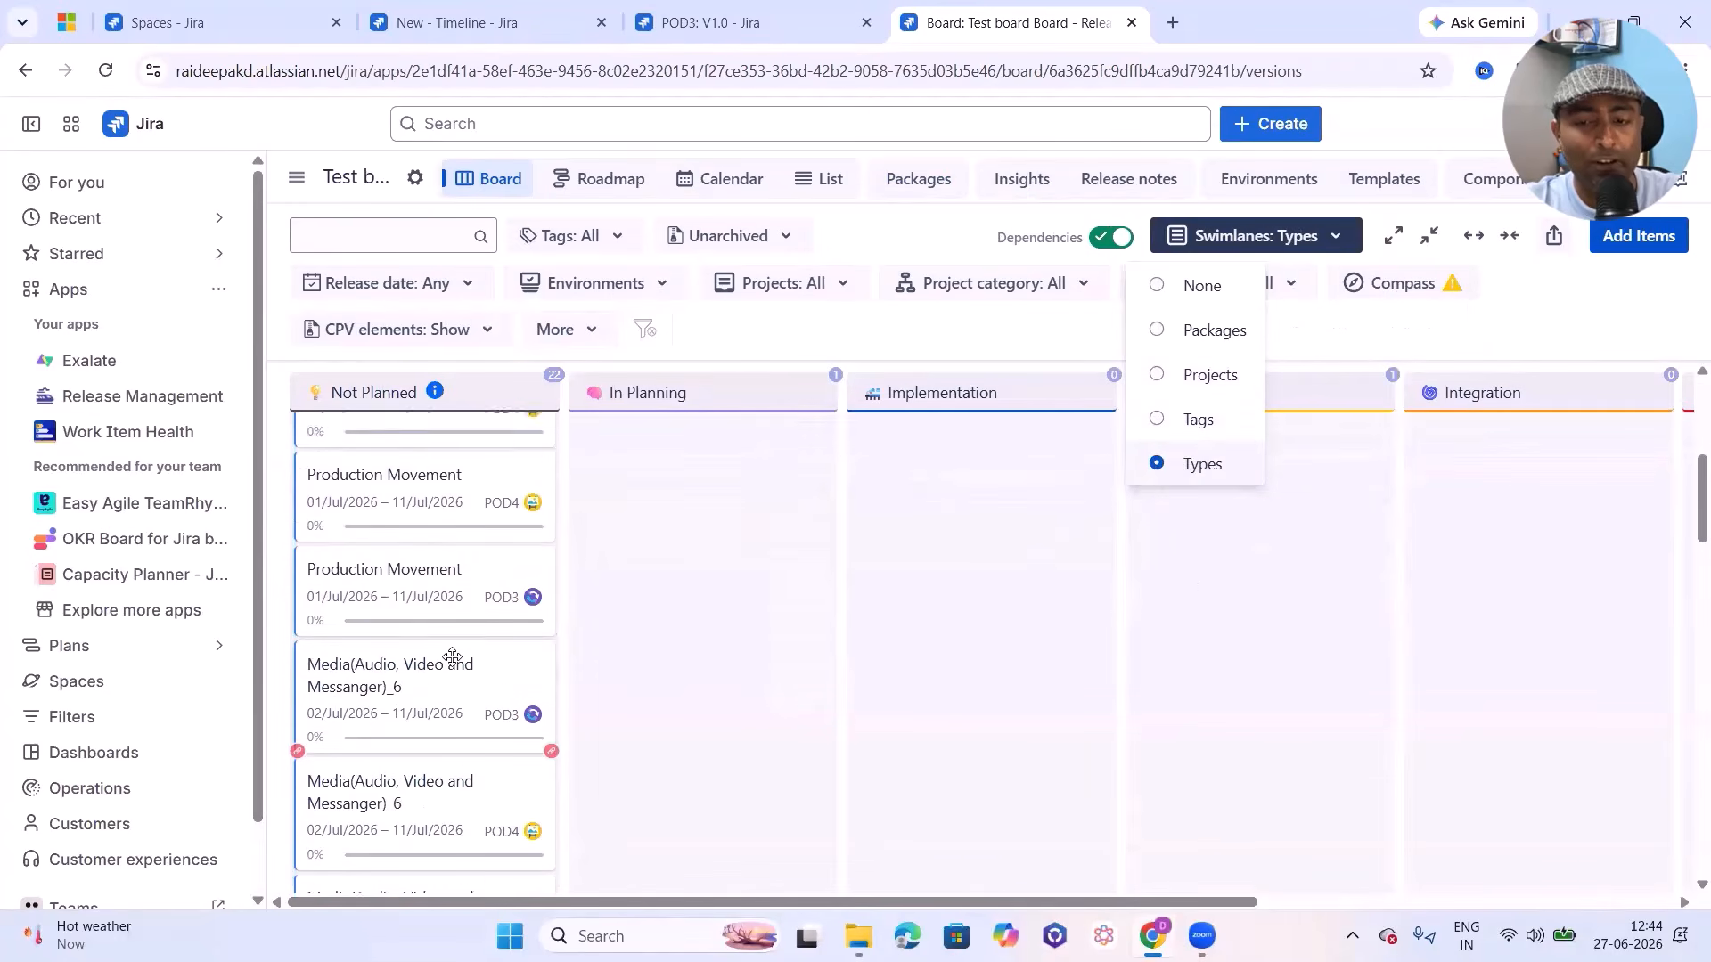
scroll(495, 667, "up", 5)
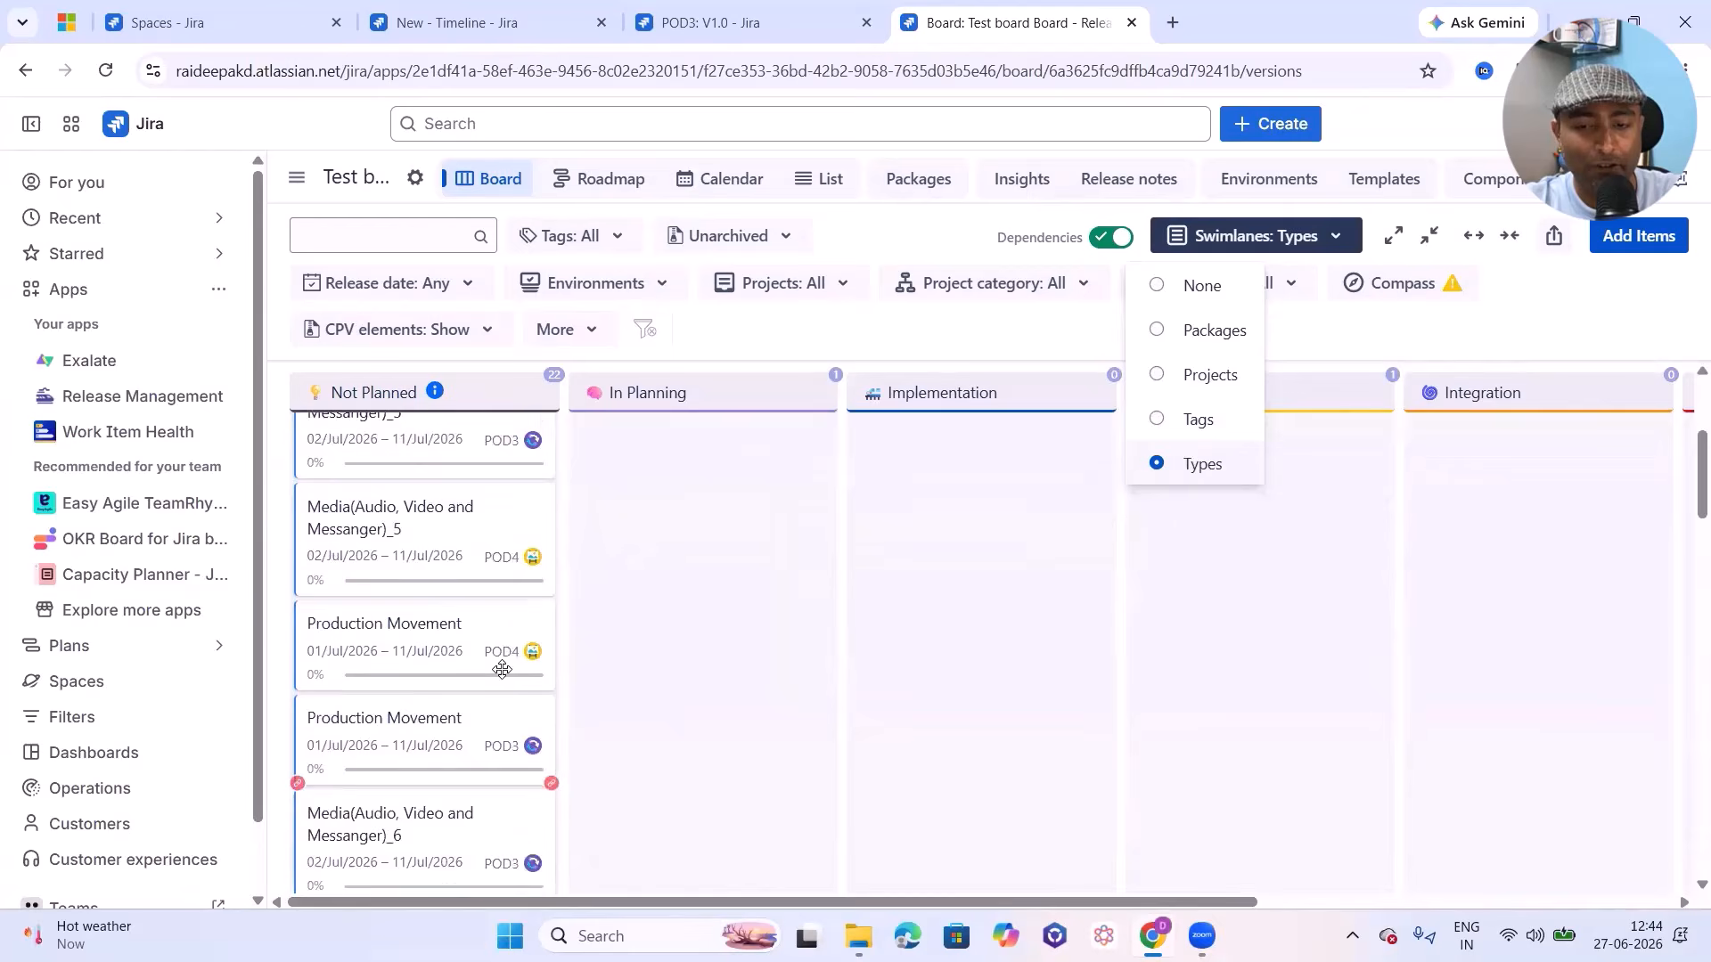
left_click(1163, 286)
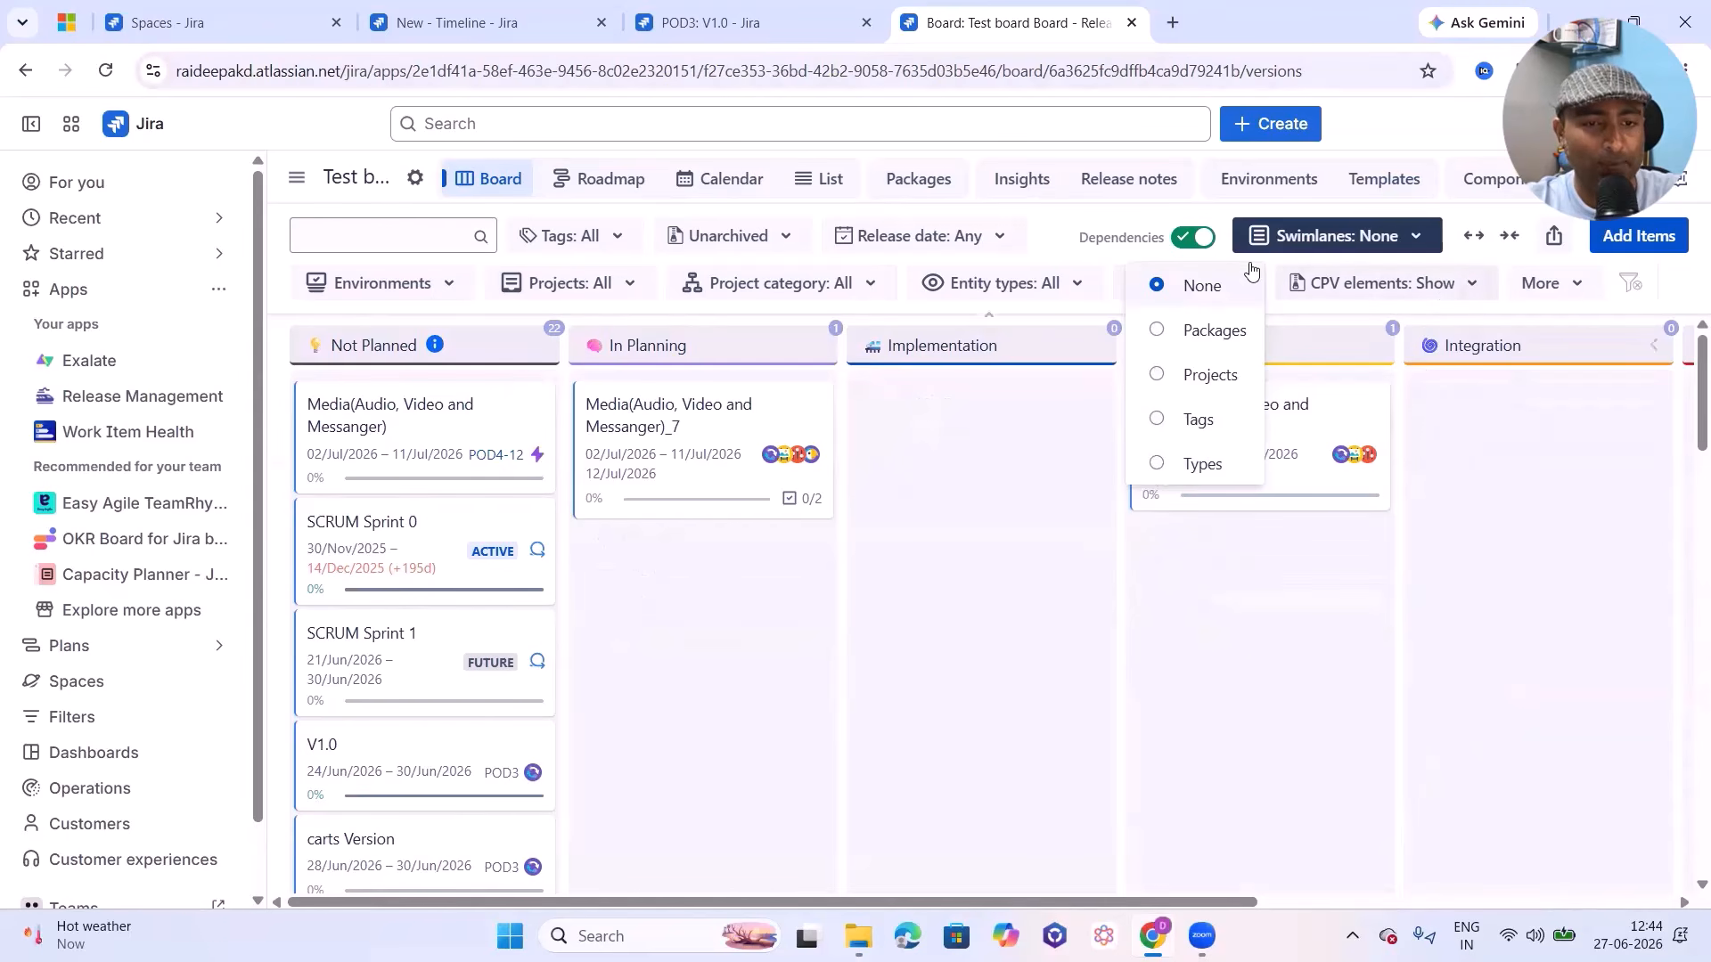
Step: Filter the board by release date, trying this quarter and settling on this month
left_click(923, 236)
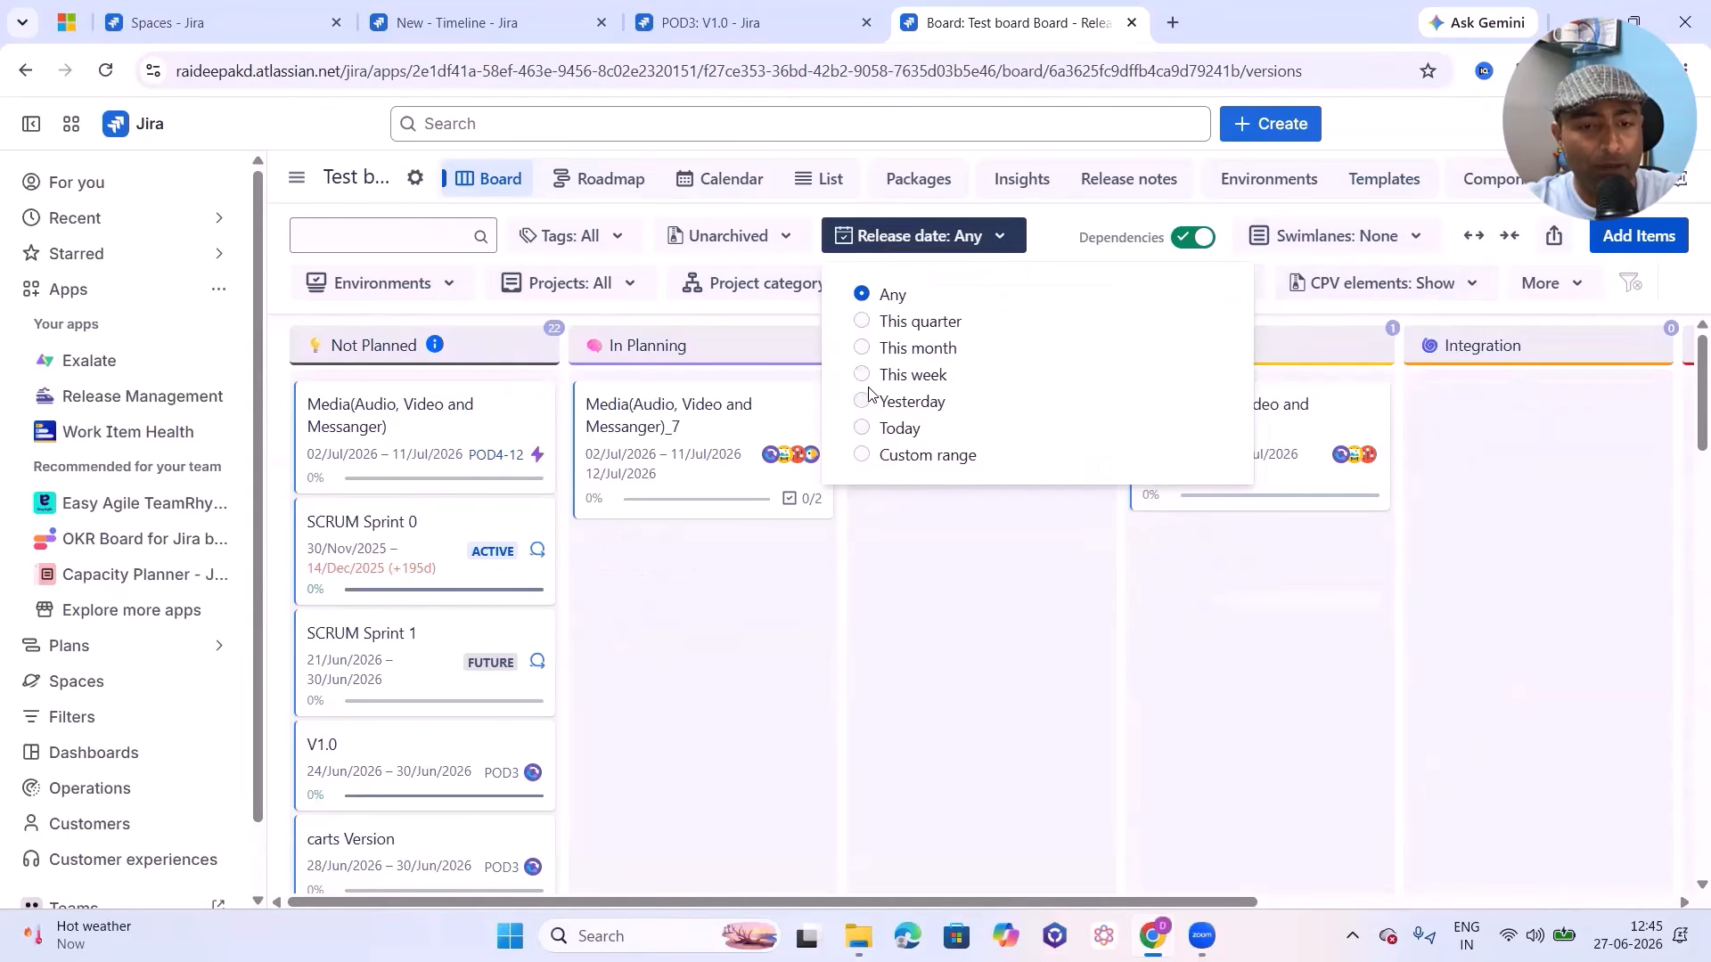
left_click(880, 330)
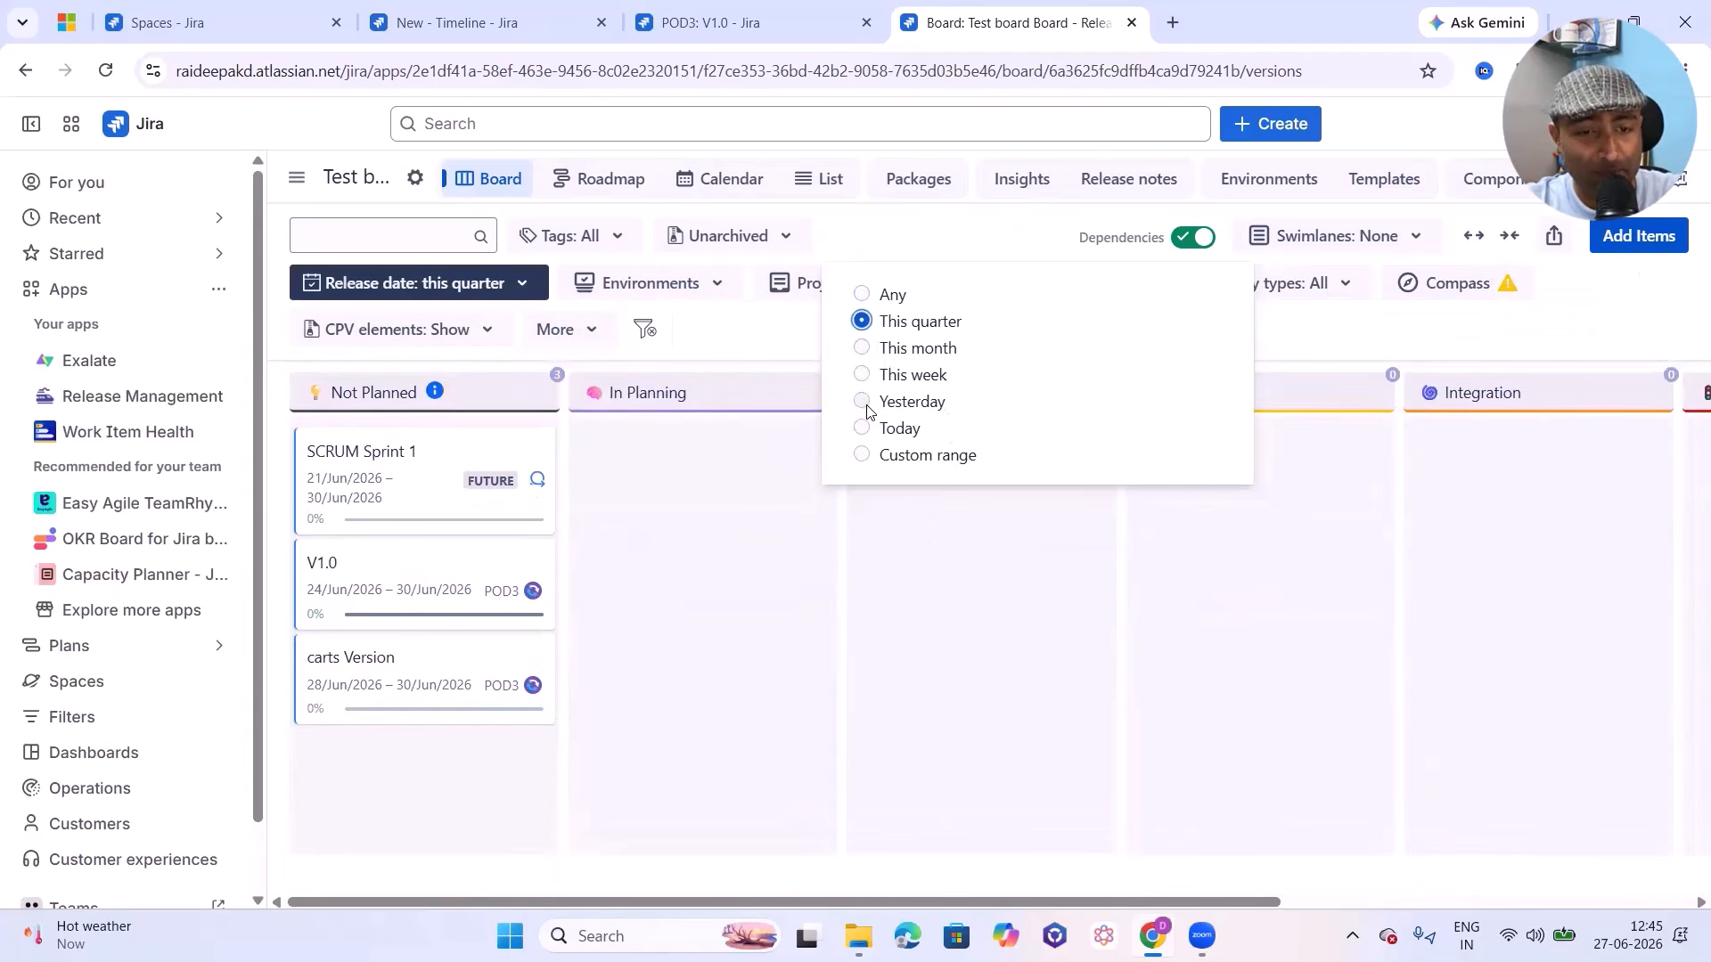
left_click(863, 347)
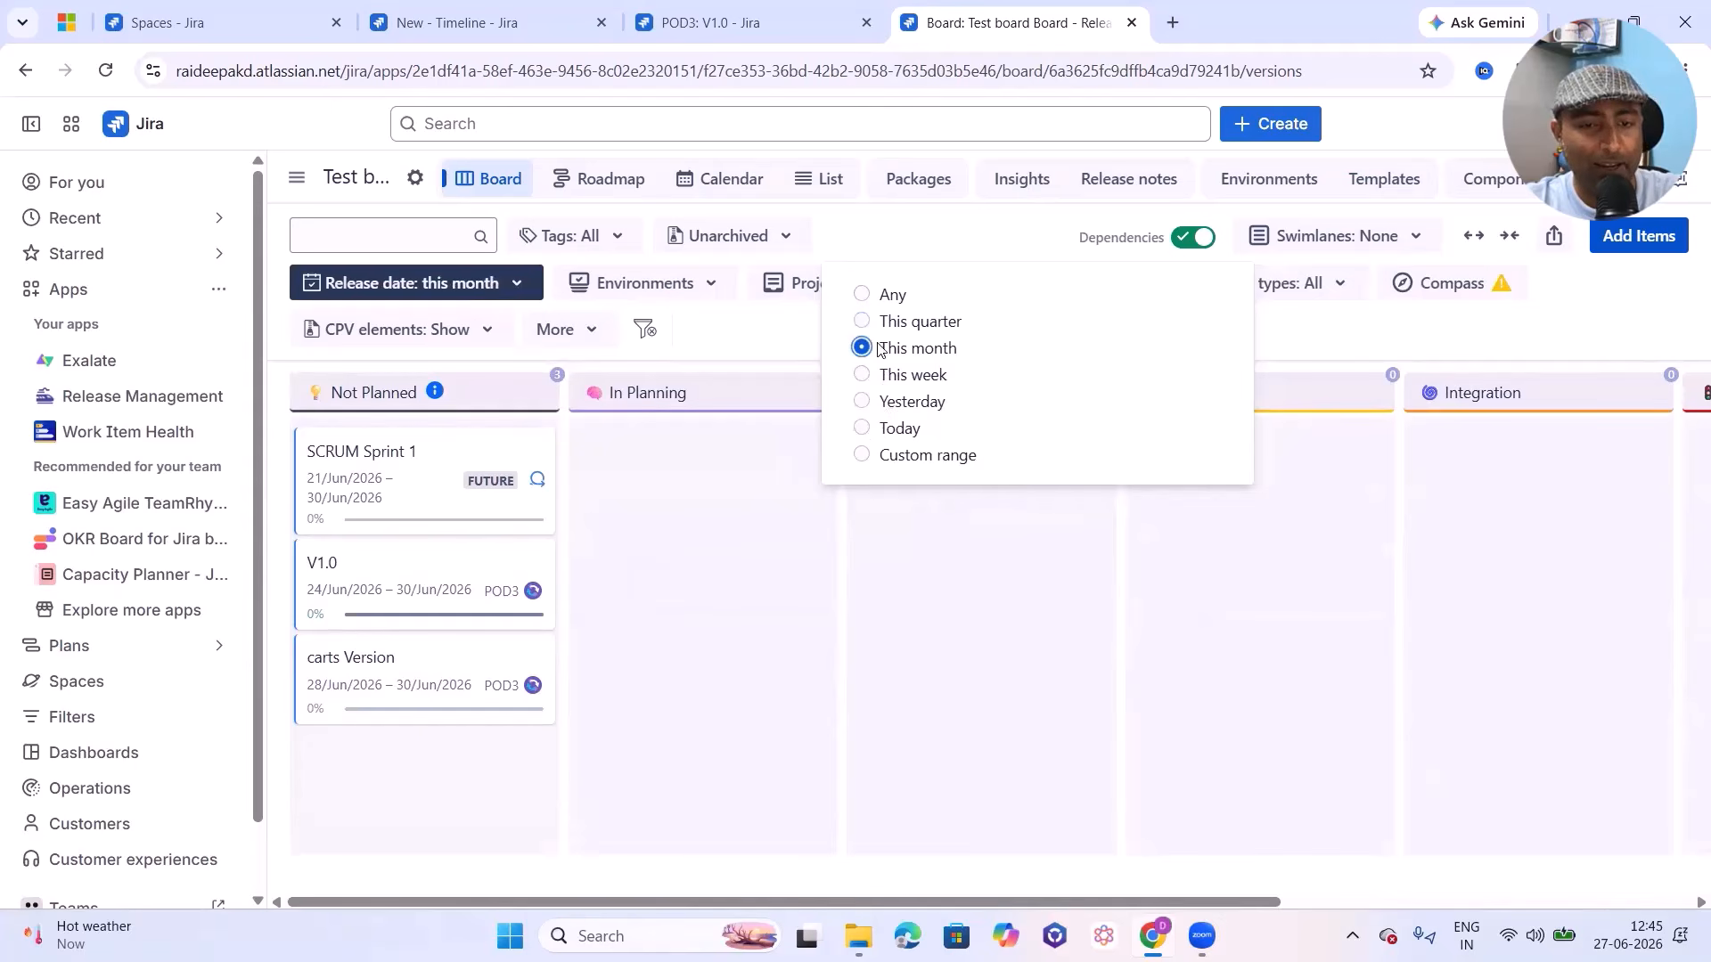
left_click(1547, 362)
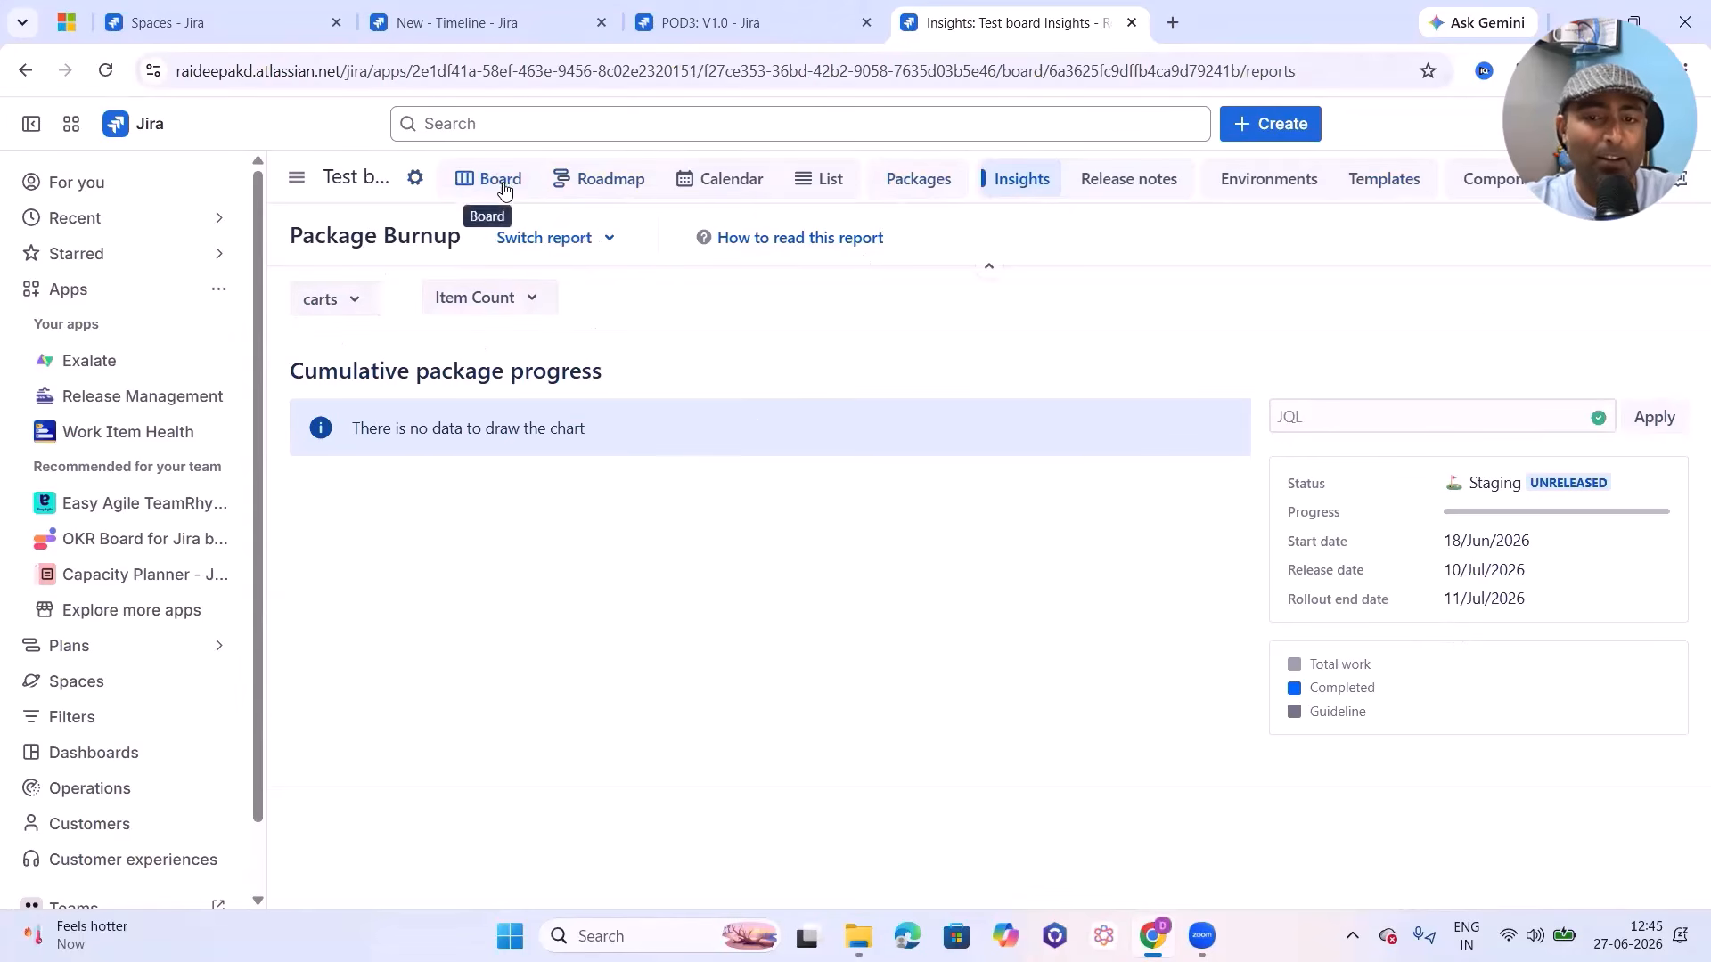
Step: Look through the board's roadmap and packages, and examine the items scheduled in its calendar for June and July 2026
left_click(583, 181)
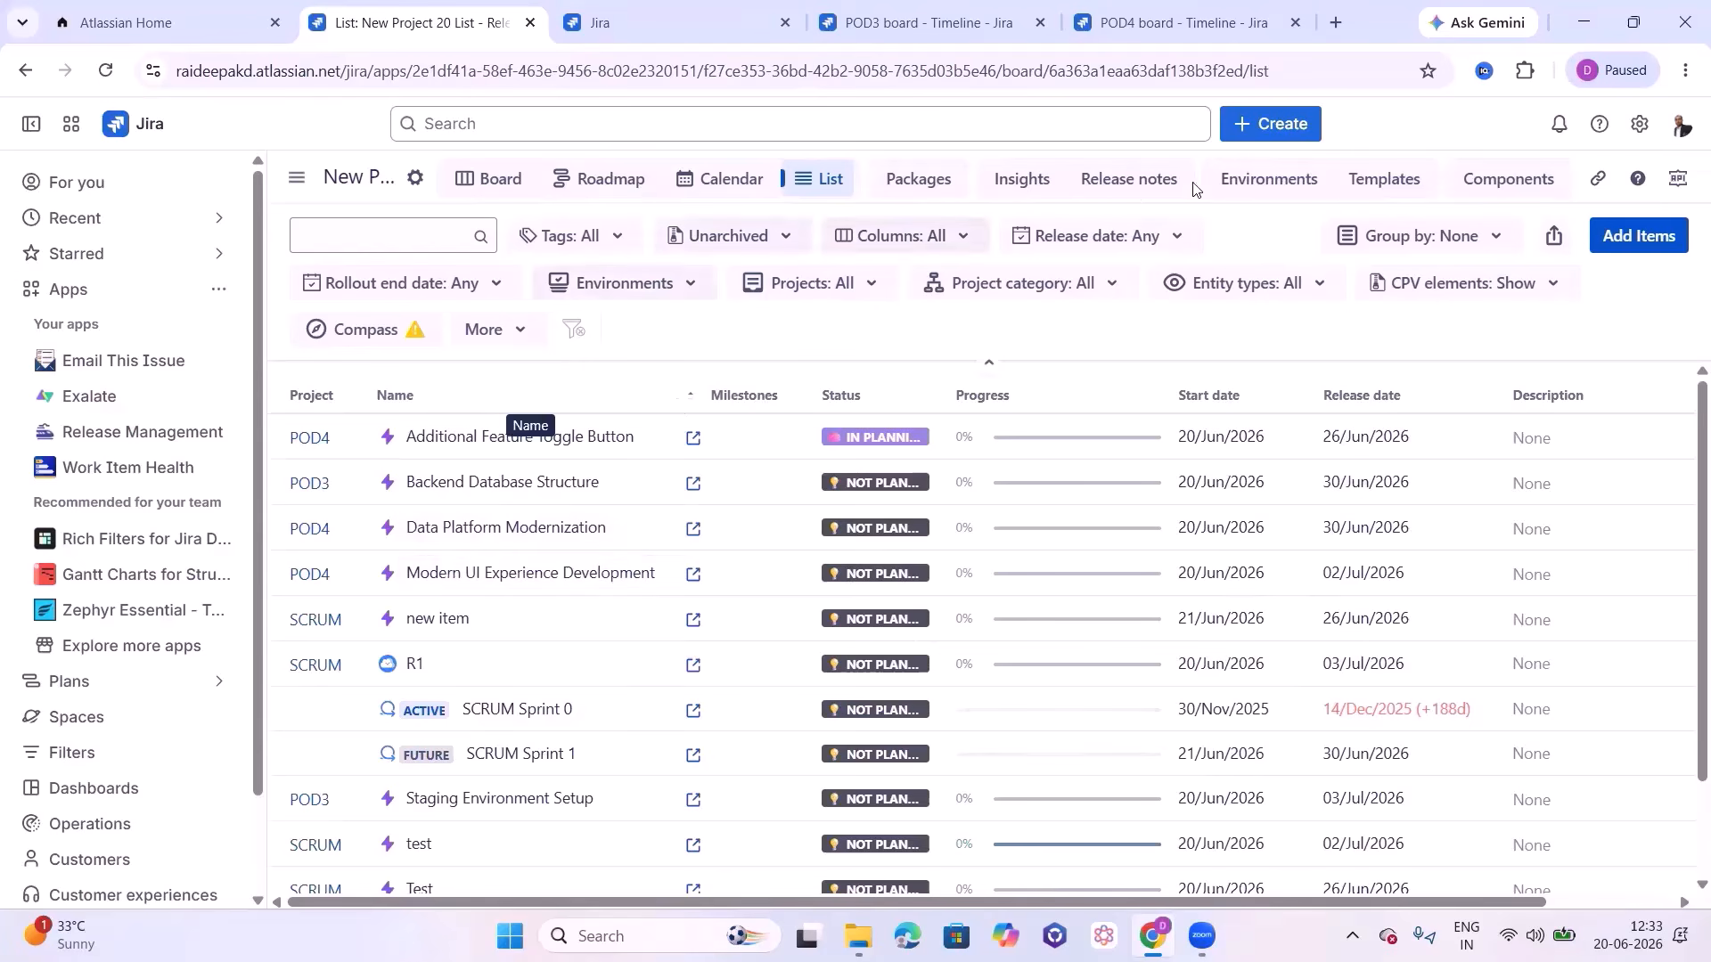
left_click(923, 179)
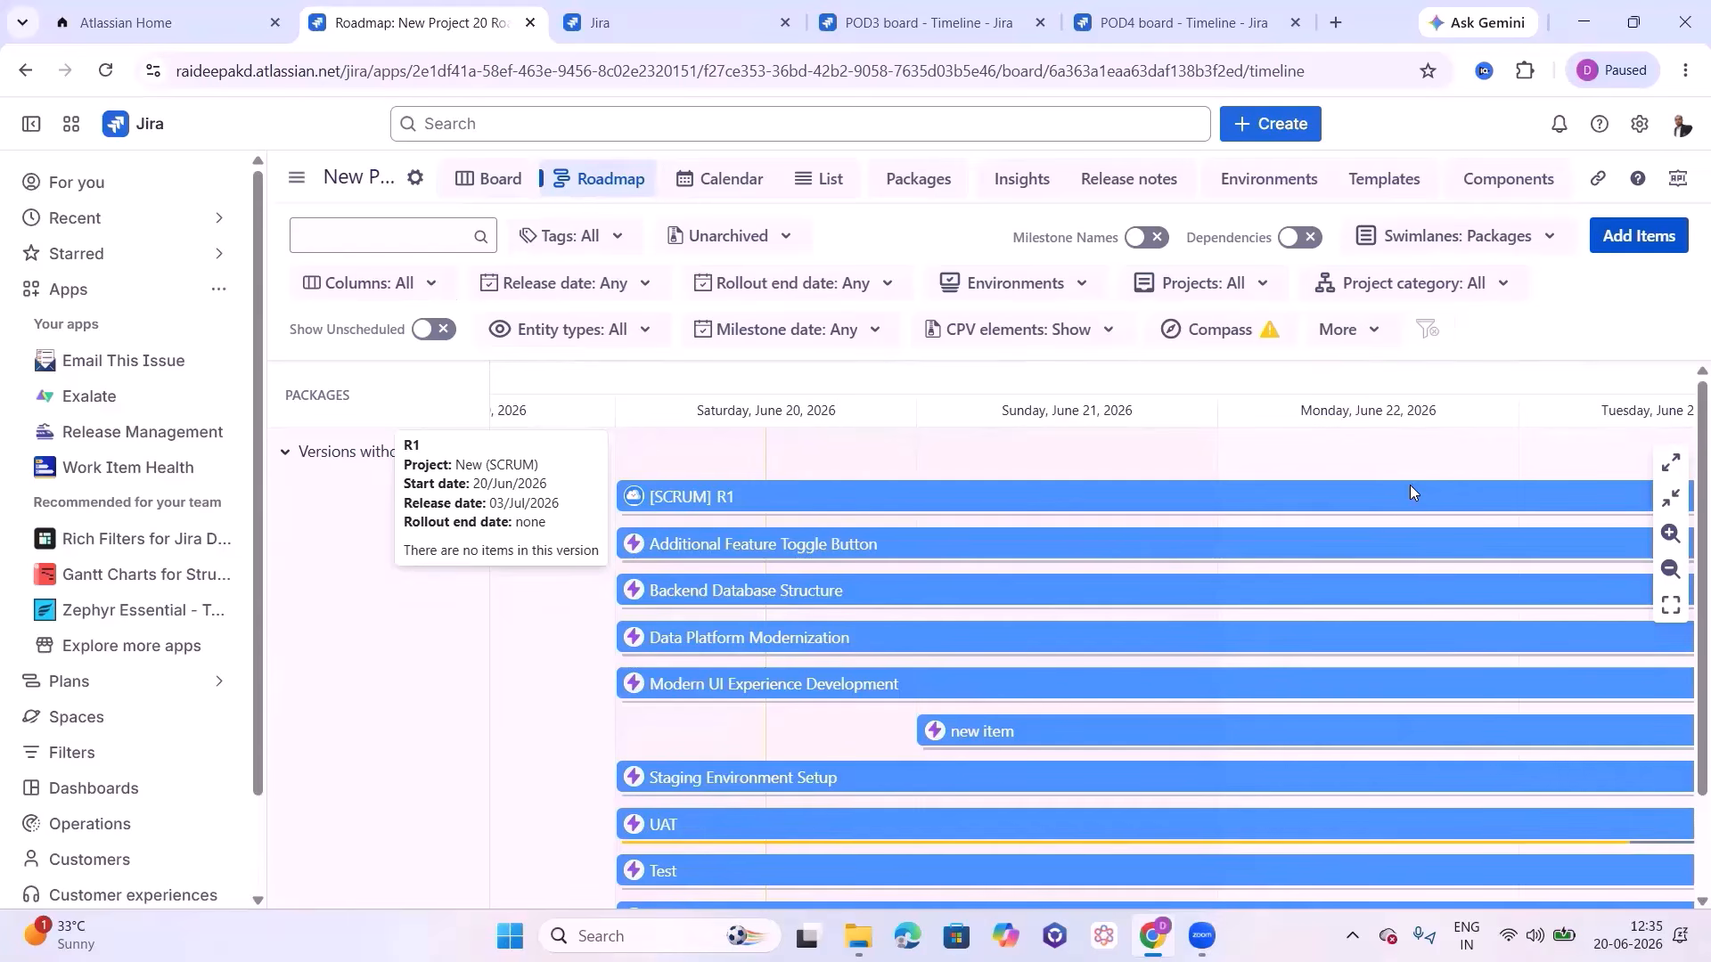
left_click(714, 182)
scroll(1399, 767, "down", 7)
scroll(1399, 767, "up", 3)
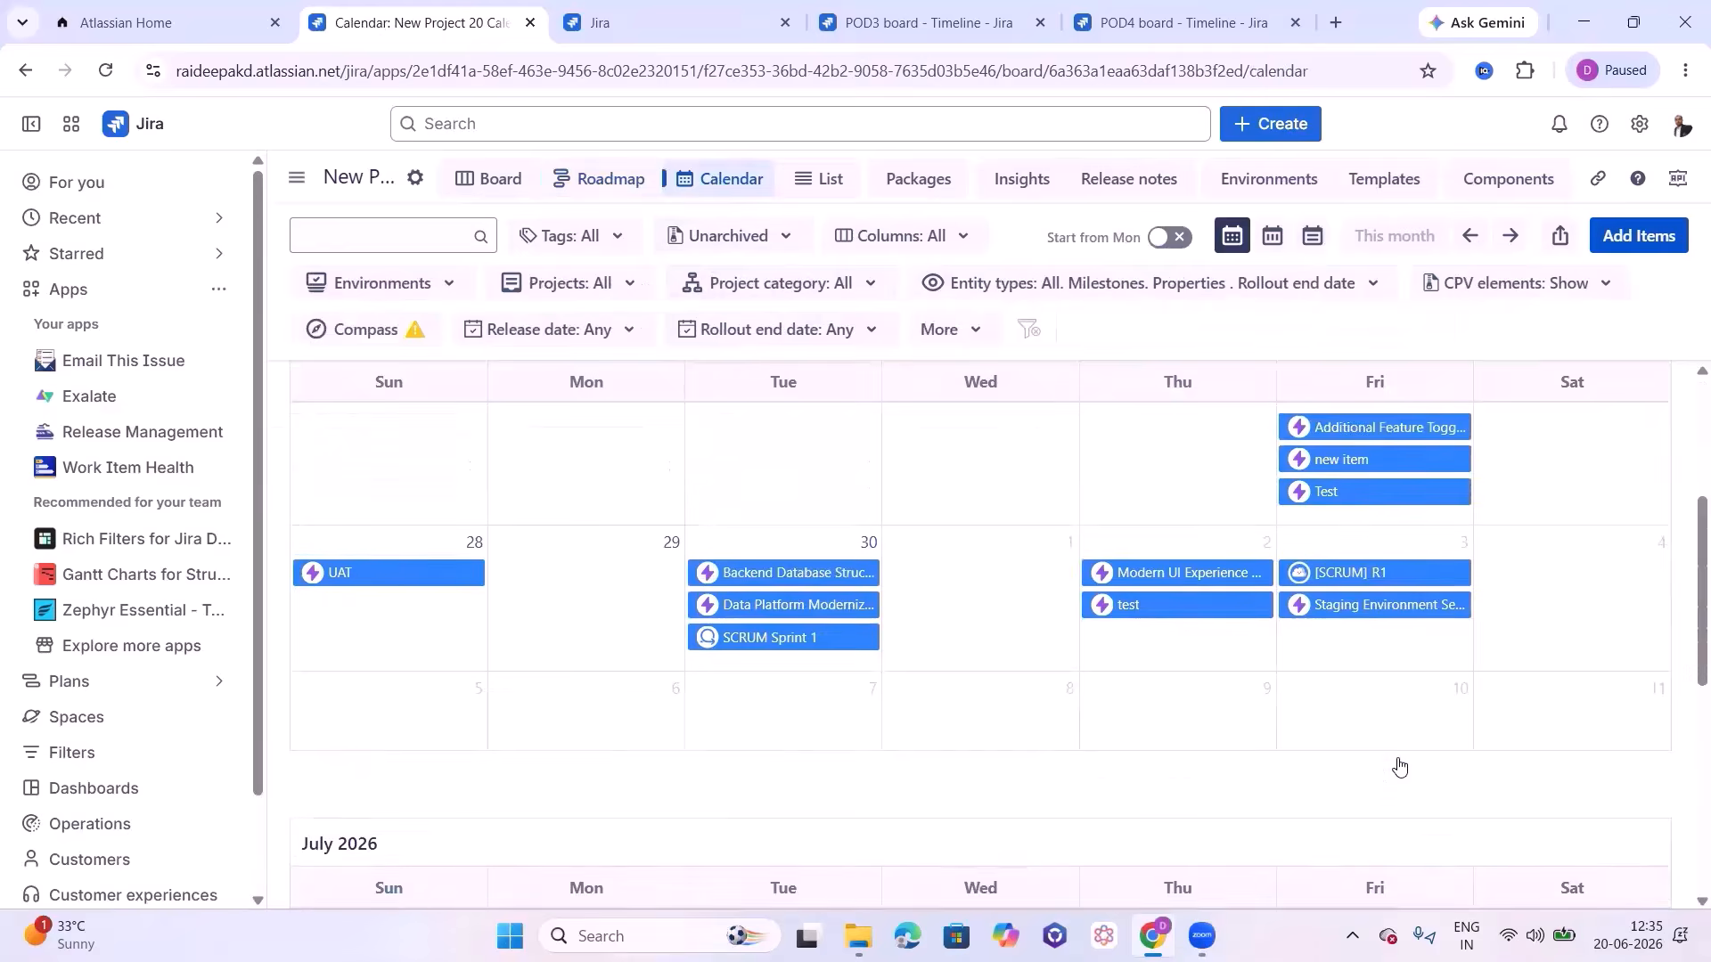
scroll(1399, 766, "up", 1)
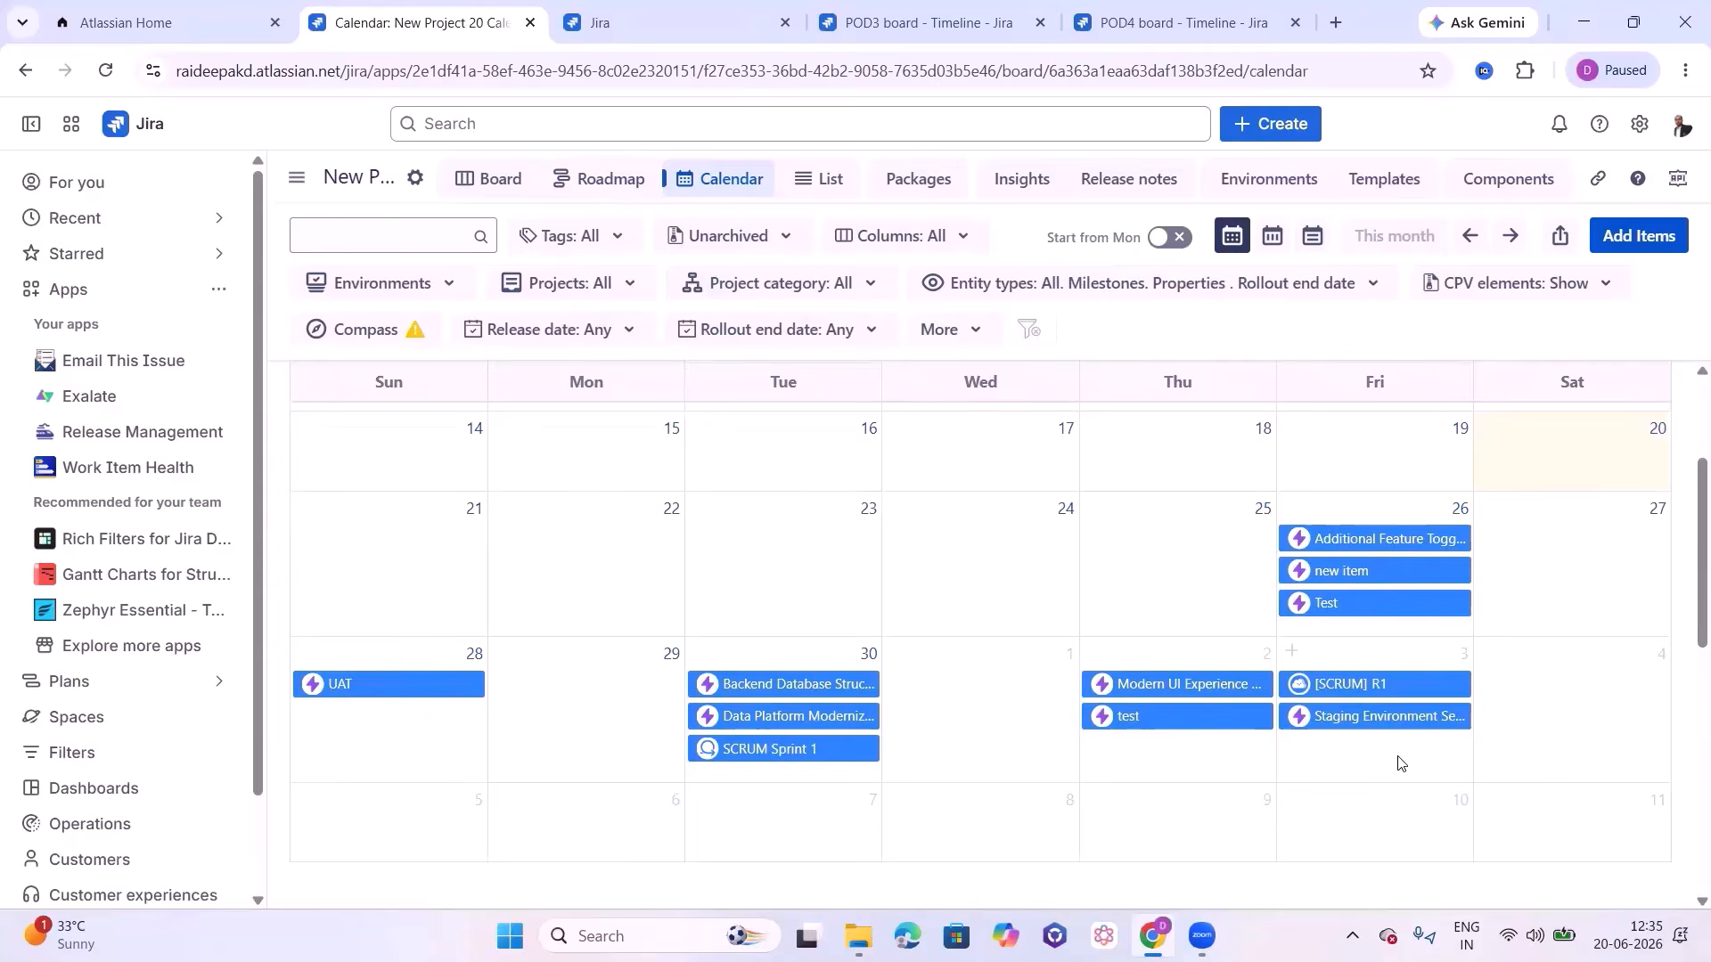
scroll(1397, 763, "up", 1)
scroll(1397, 763, "down", 2)
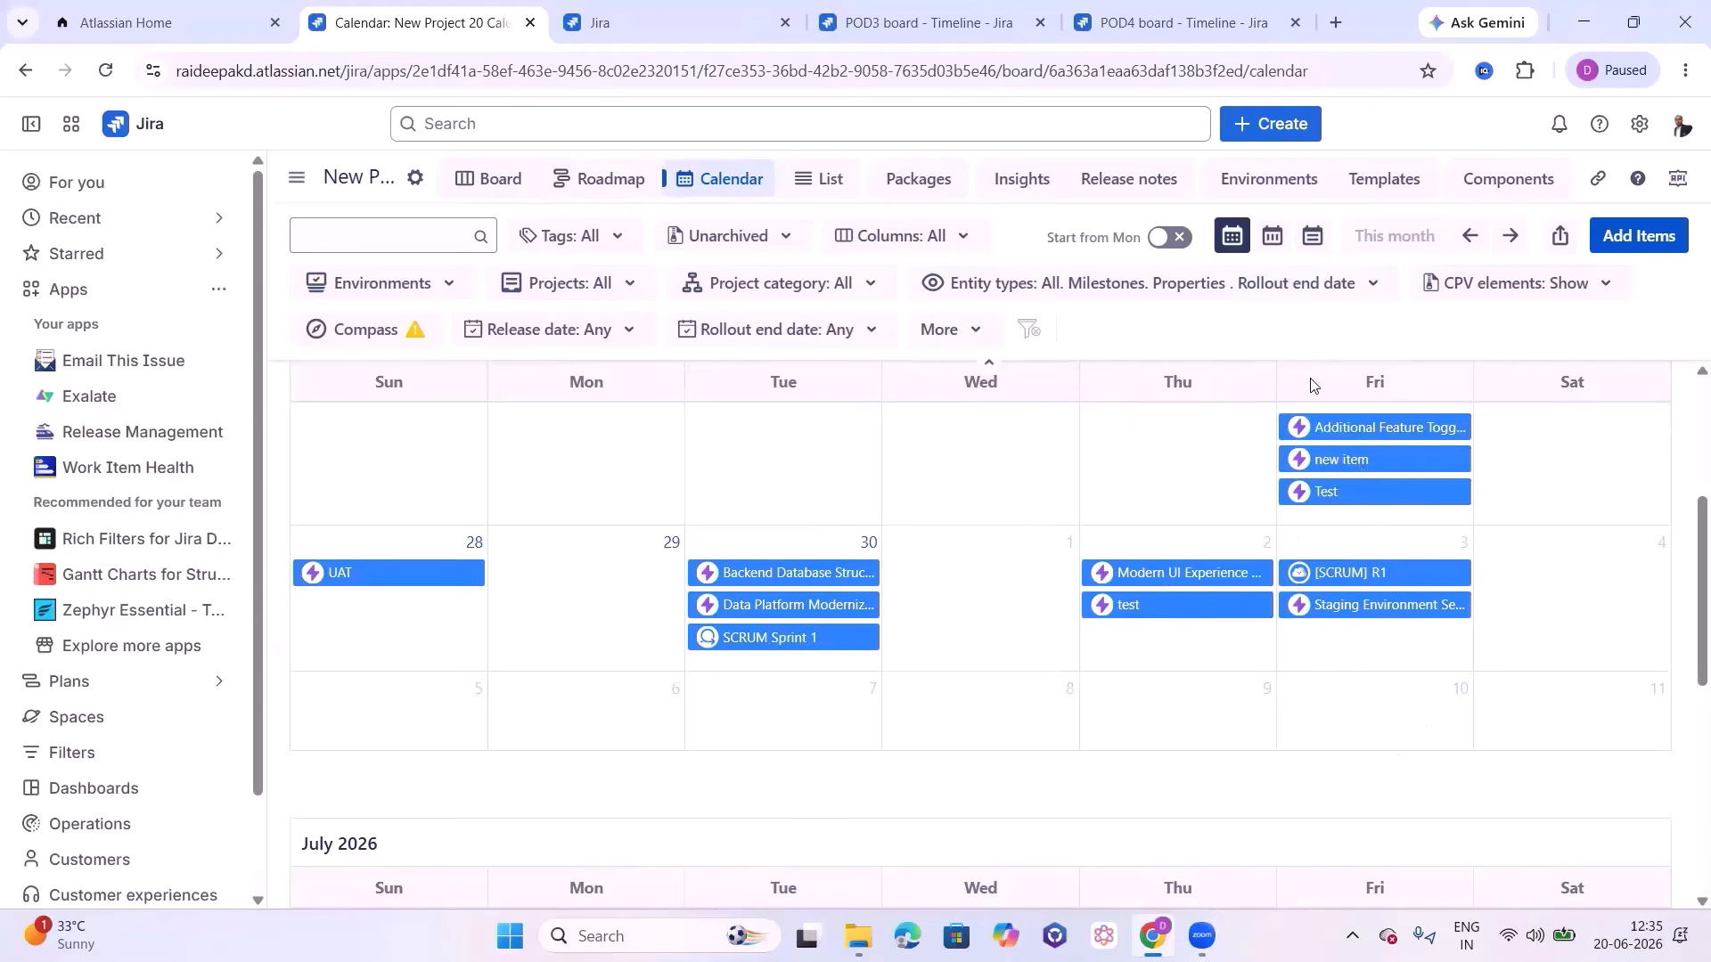
Step: View the board's components and the fields for creating a component, leaving without creating one
left_click(1526, 181)
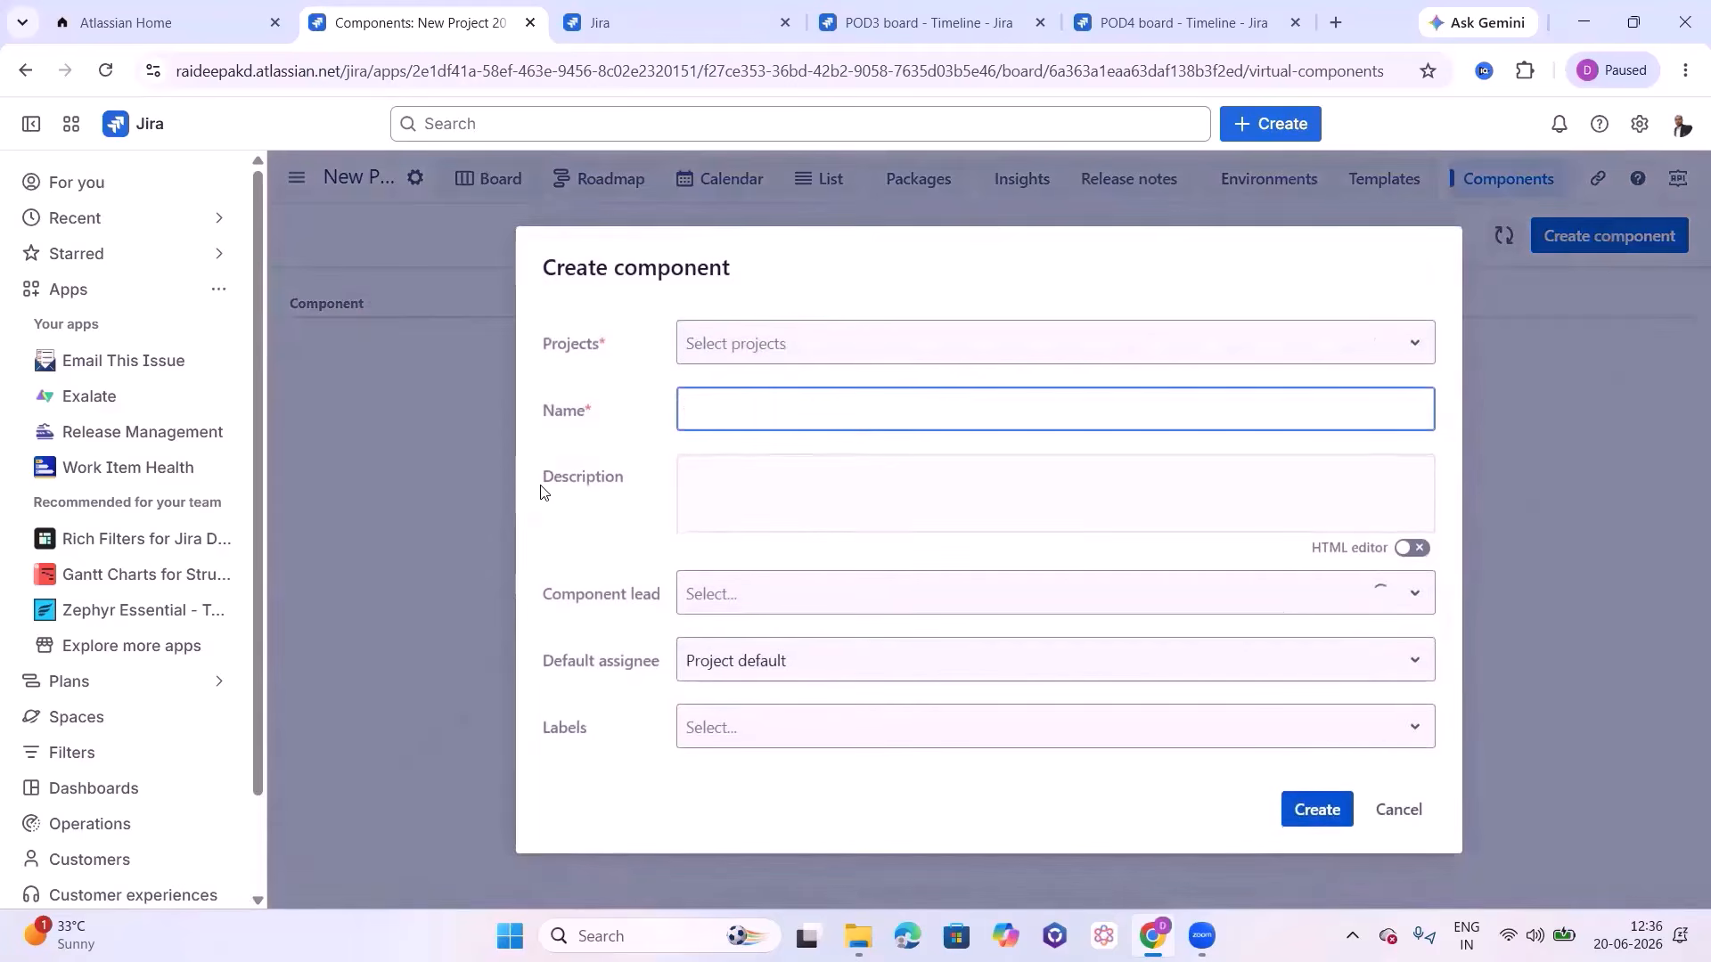
left_click(1397, 811)
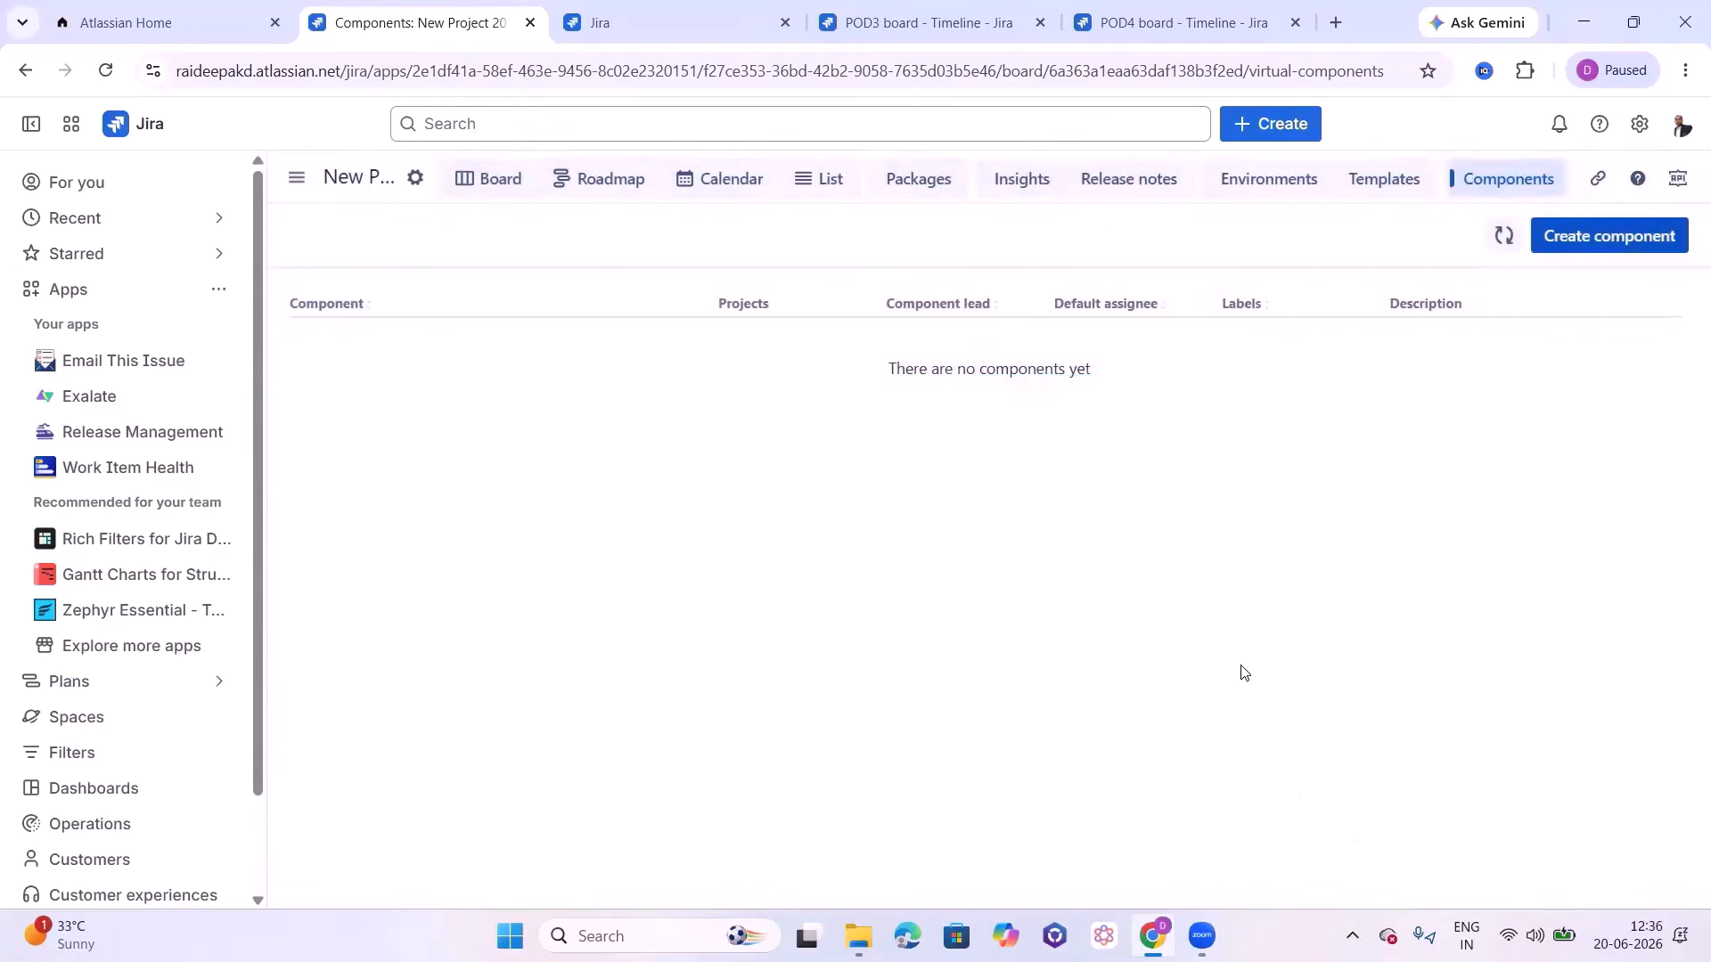
Step: Review the board's default Development, Staging, Integration and Production environments and open the board's settings
left_click(1264, 189)
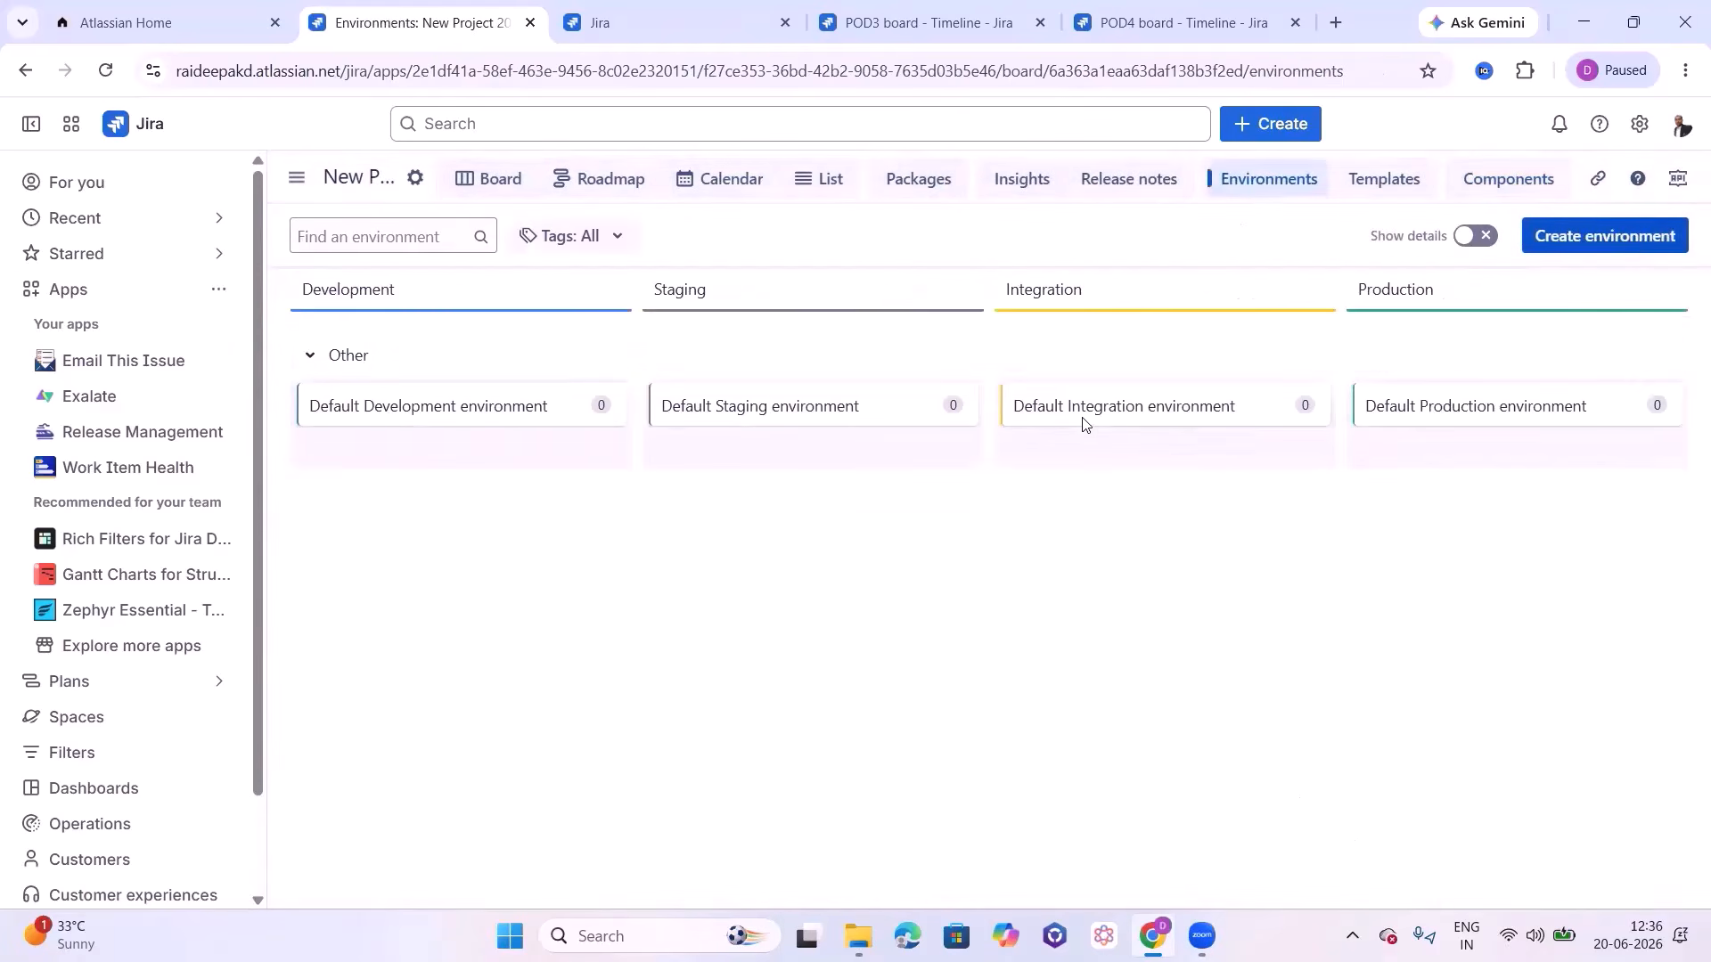
mouse_move(1373, 383)
mouse_move(572, 415)
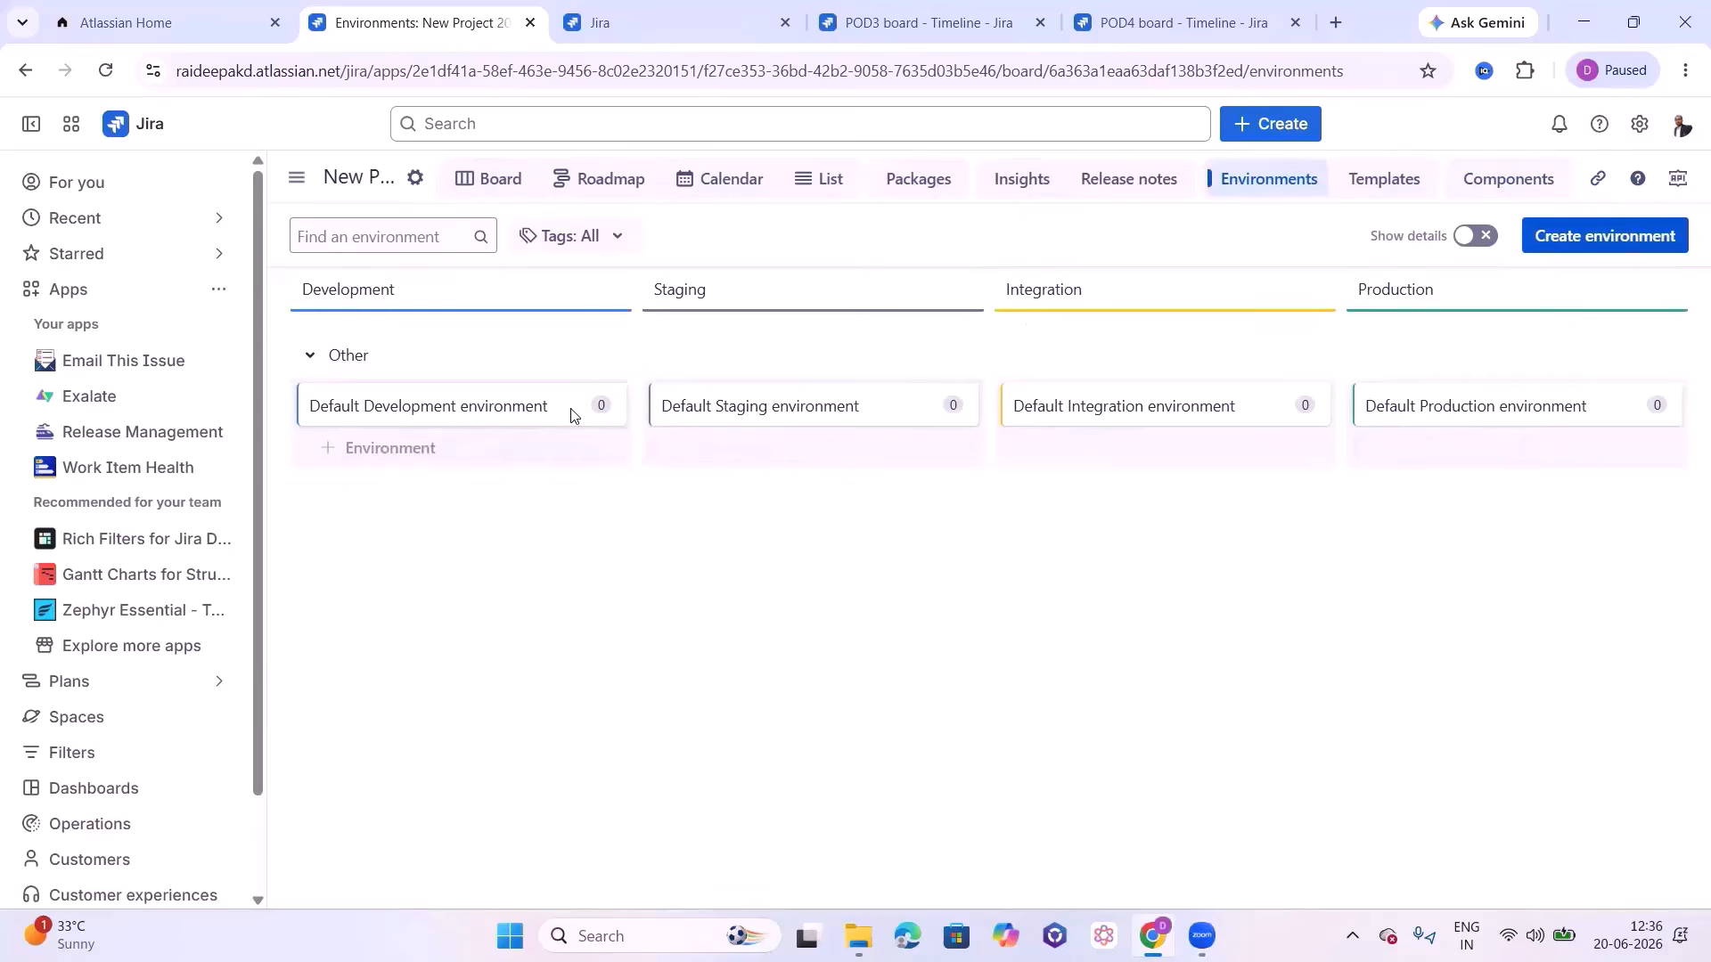
left_click(419, 179)
left_click(322, 426)
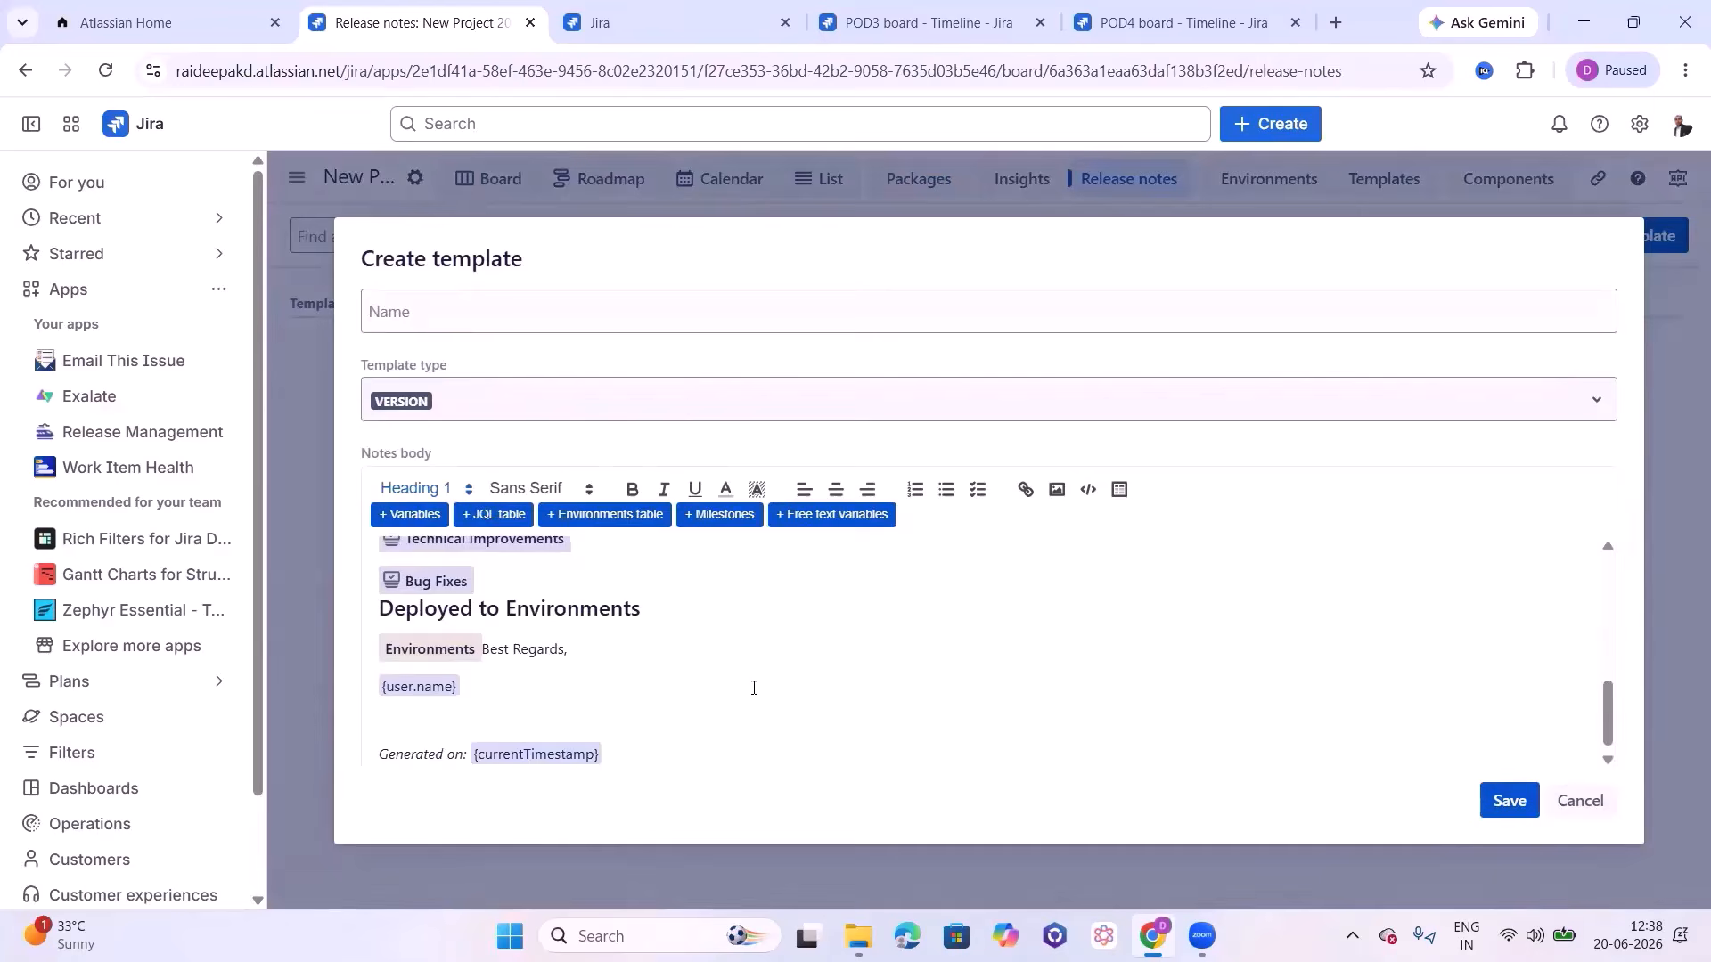
Step: Name the new version-type template "Release notes", review its default notes body and save it
scroll(785, 718, "up", 5)
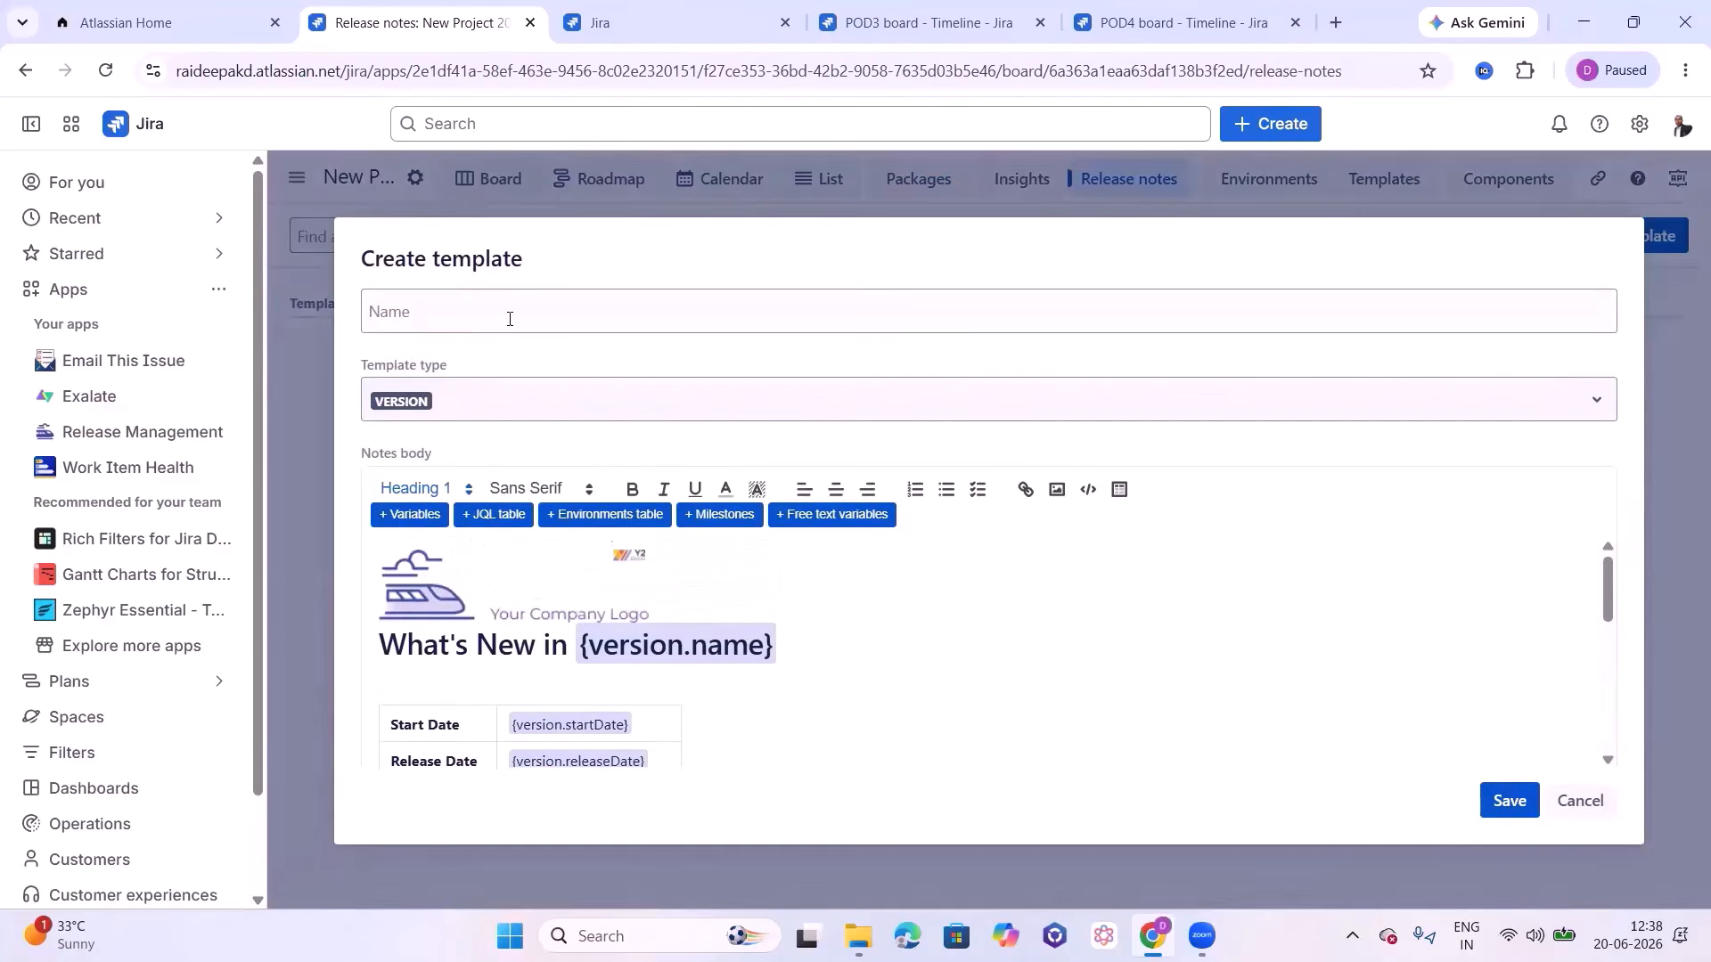
left_click(459, 306)
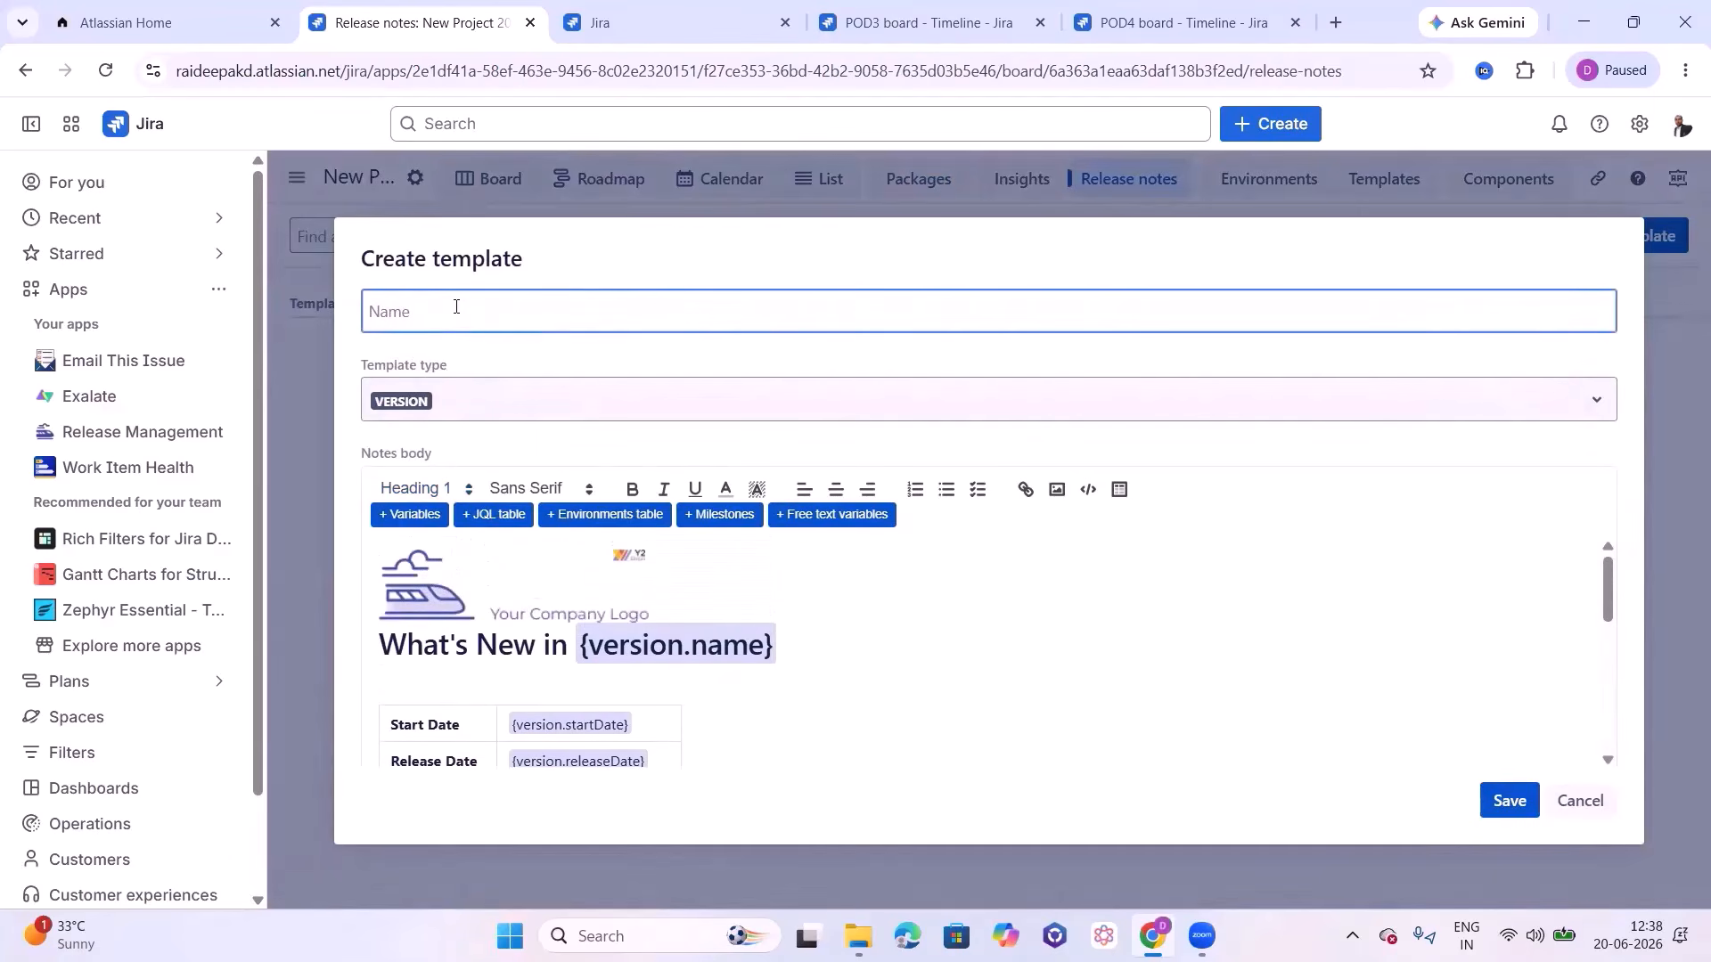
type("Release m")
type("otes")
scroll(657, 688, "down", 10)
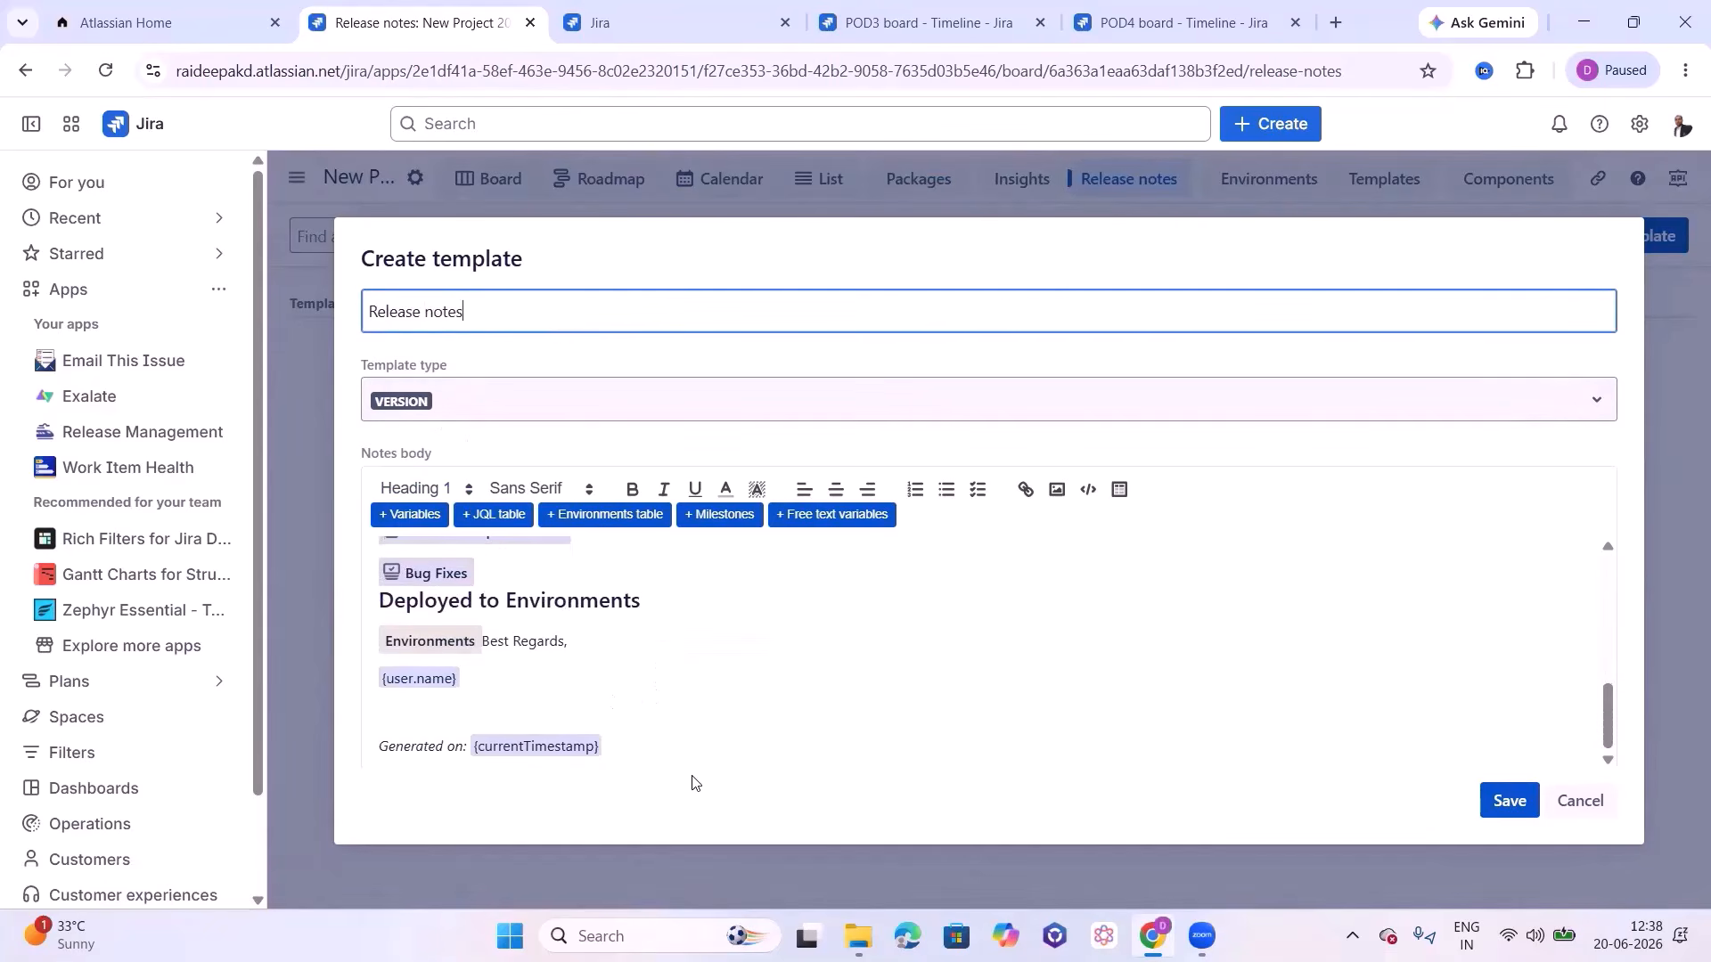
left_click(1482, 802)
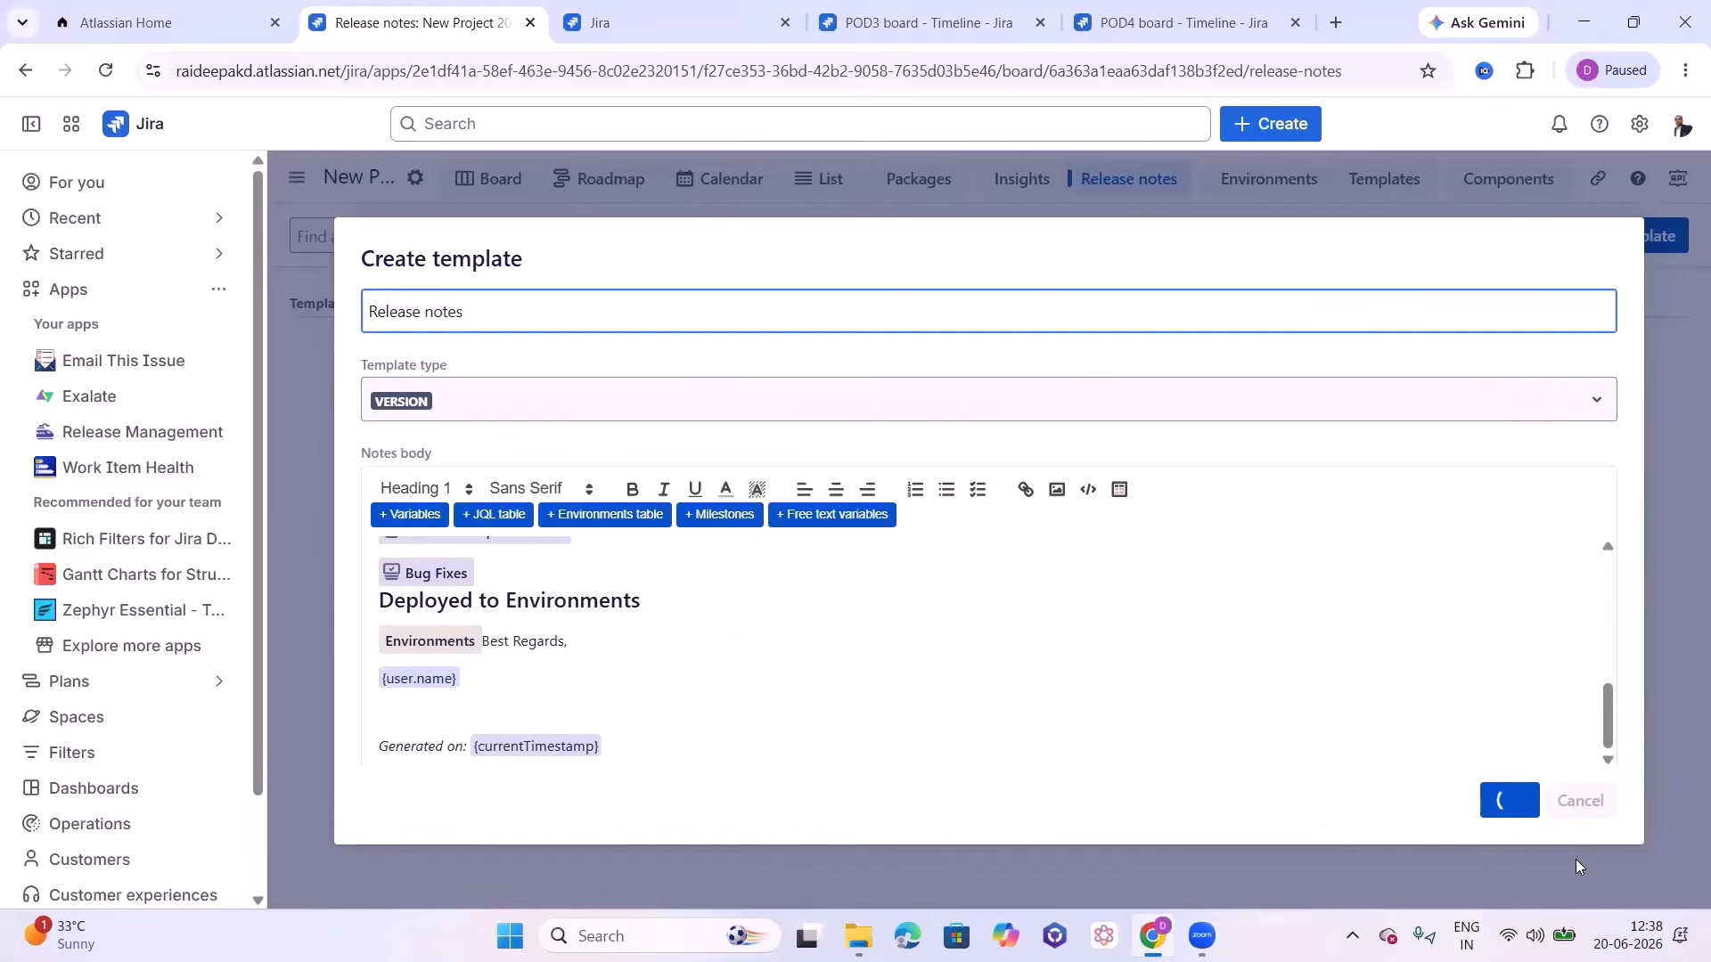